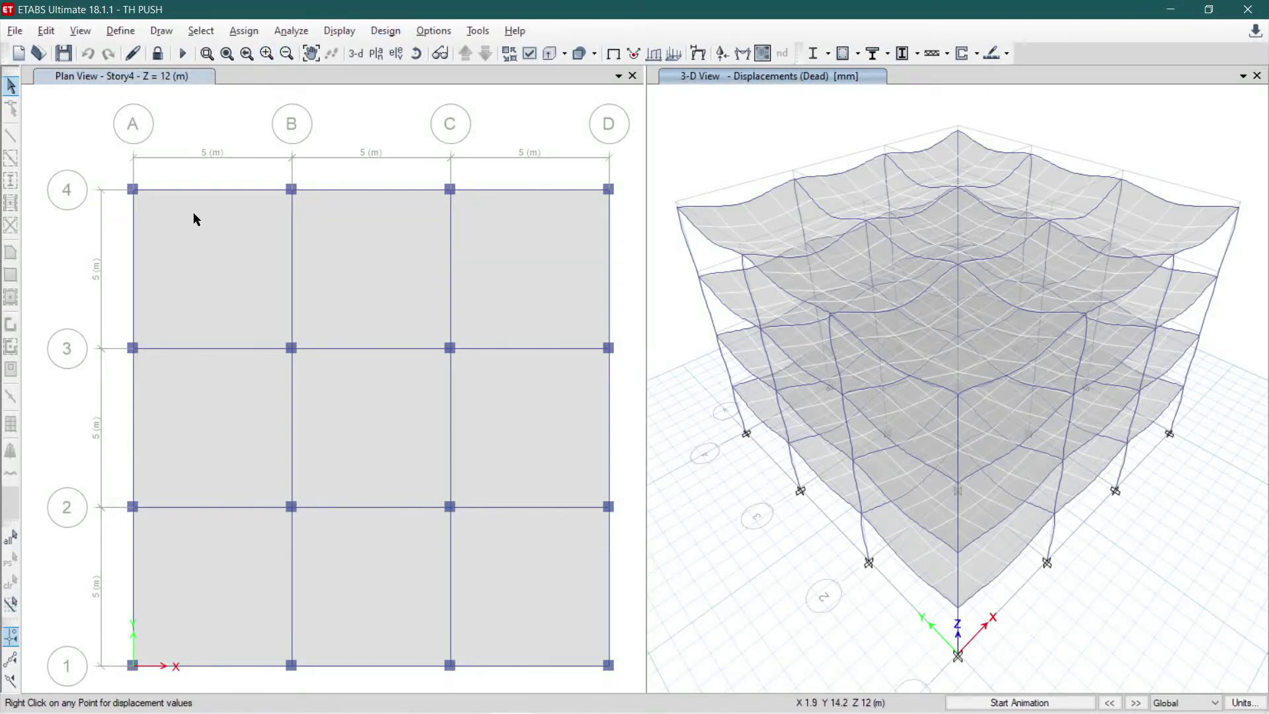
- Run the concrete frame design check and select the members that fail it
{"action": "left_click", "coordinate": [842, 54]}
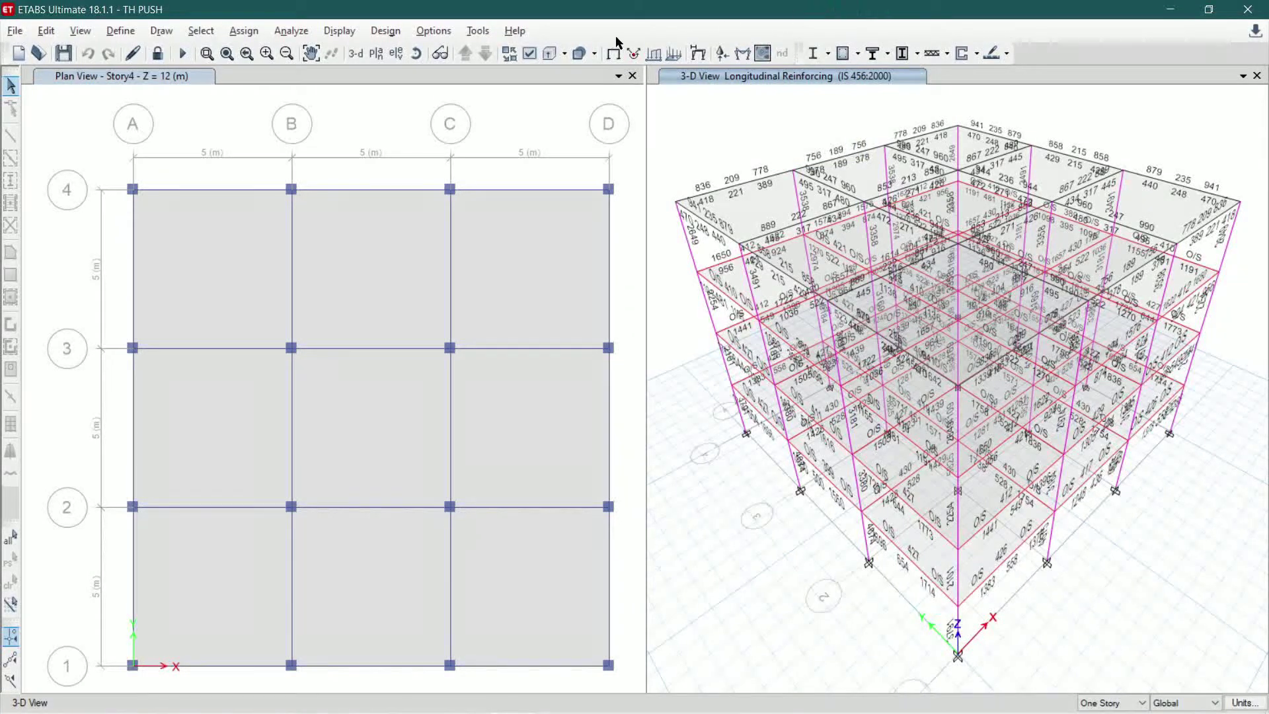
{"action": "left_click", "coordinate": [856, 53]}
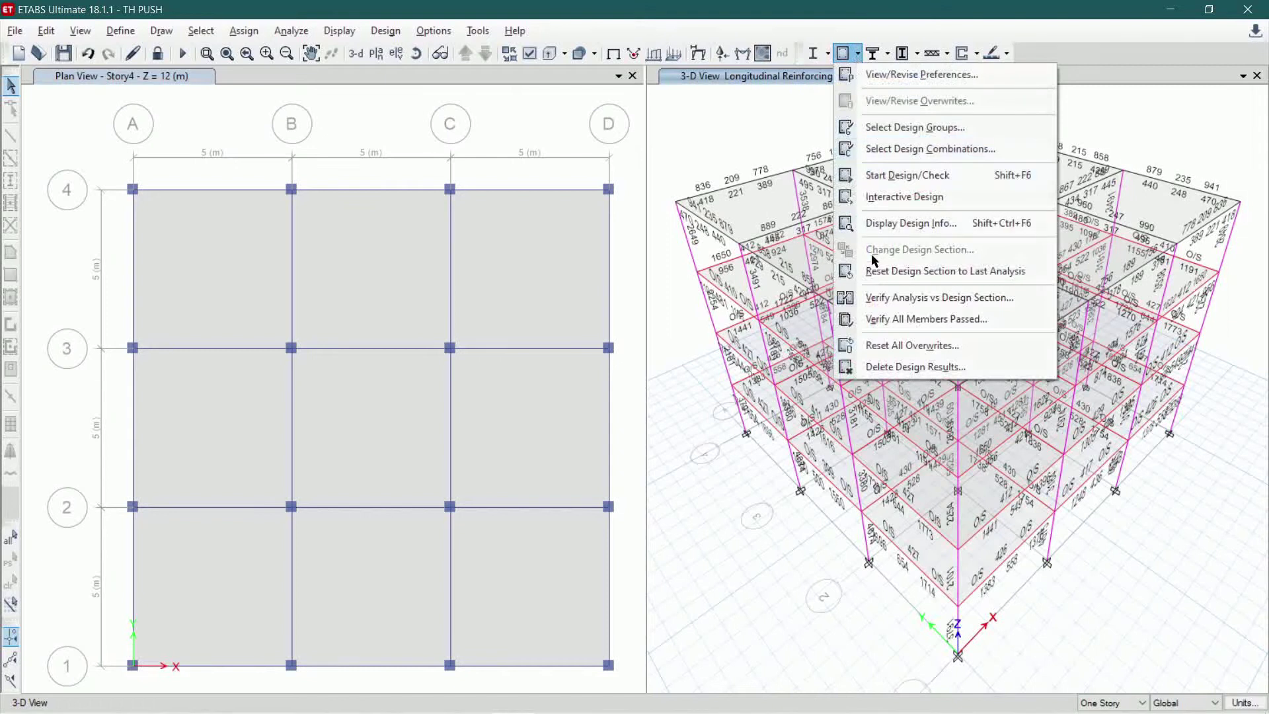
{"action": "left_click", "coordinate": [918, 319]}
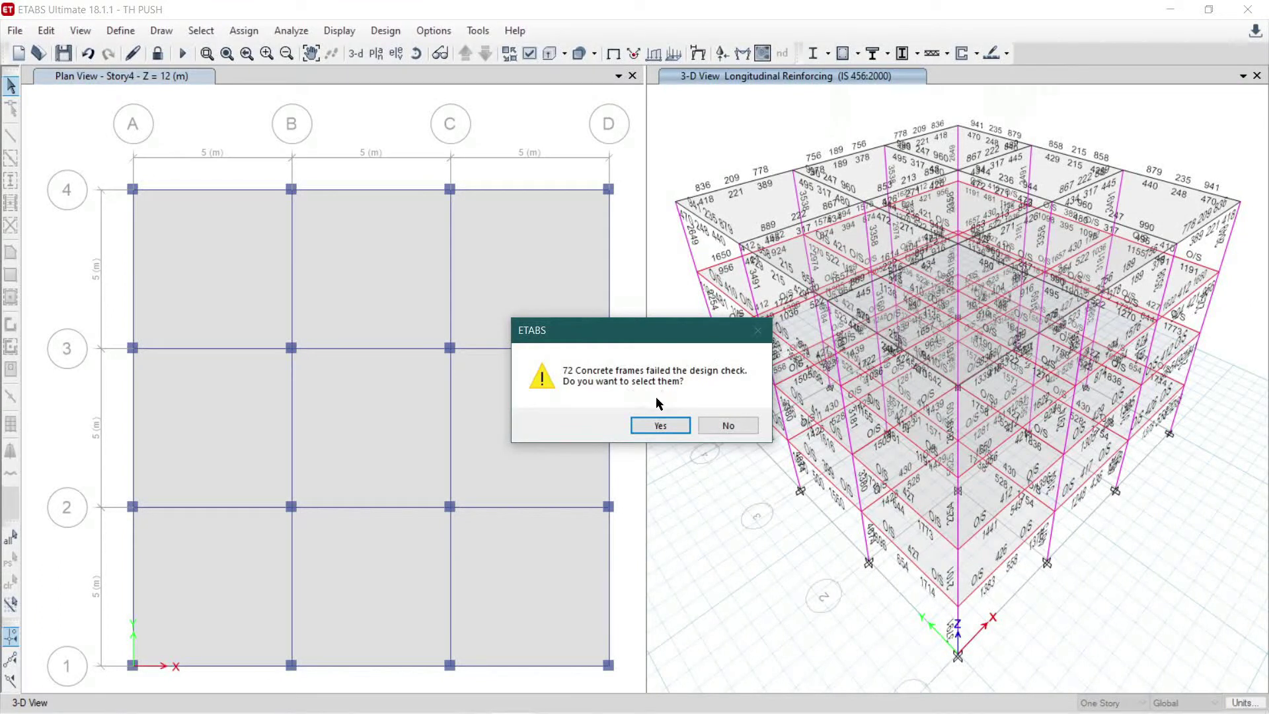
{"action": "left_click", "coordinate": [661, 426]}
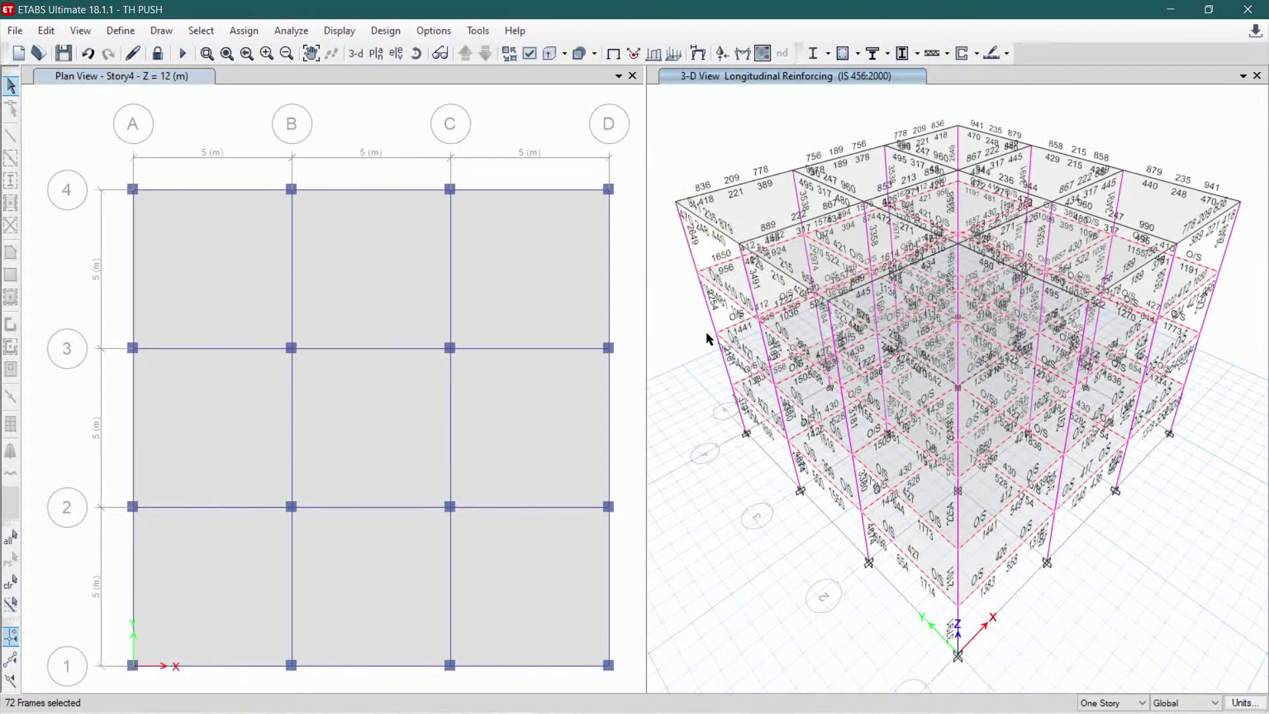
{"action": "mouse_move", "coordinate": [739, 253]}
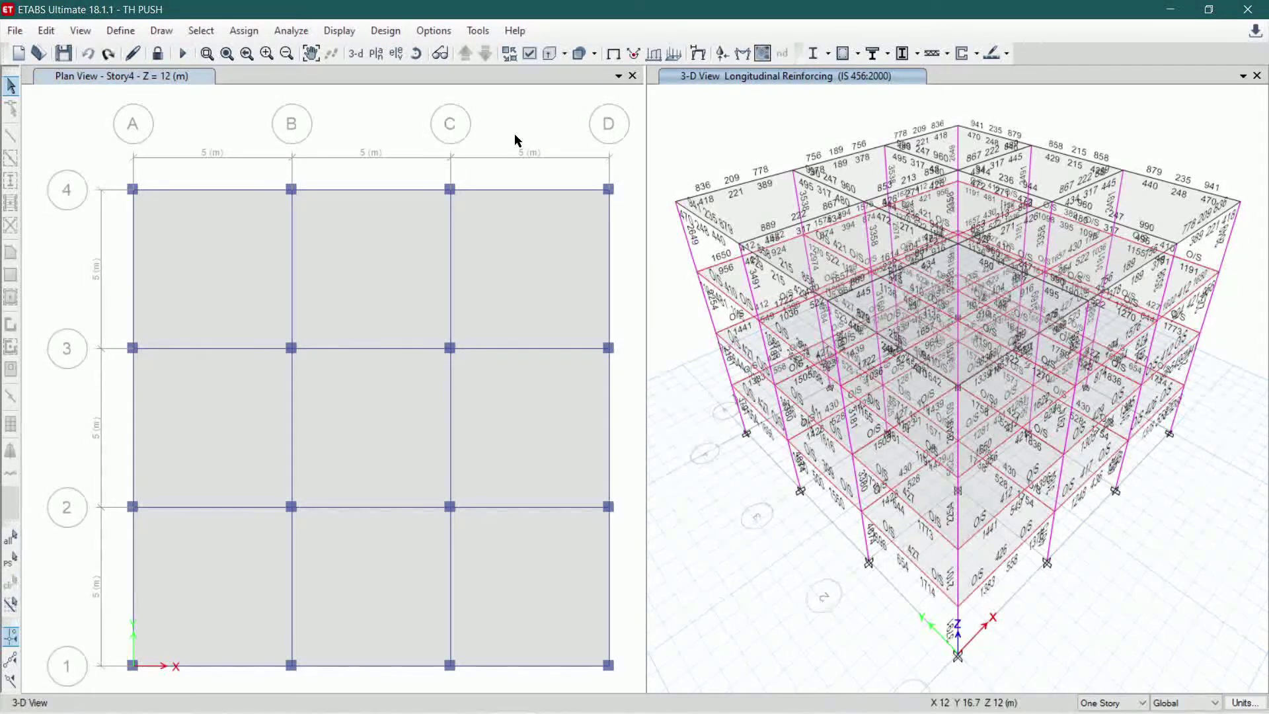
- Unlock the model and set the ConcBm section's depth and width to 350 mm each
{"action": "left_click", "coordinate": [159, 54]}
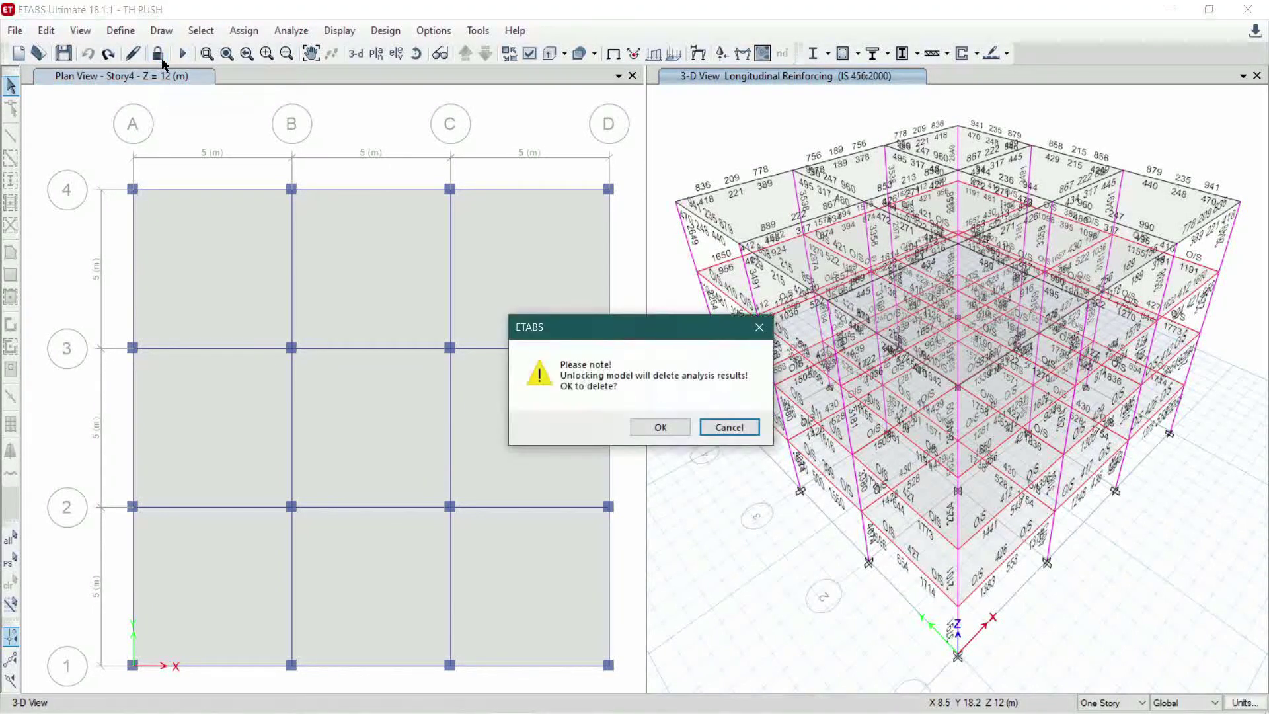
{"action": "left_click", "coordinate": [661, 428]}
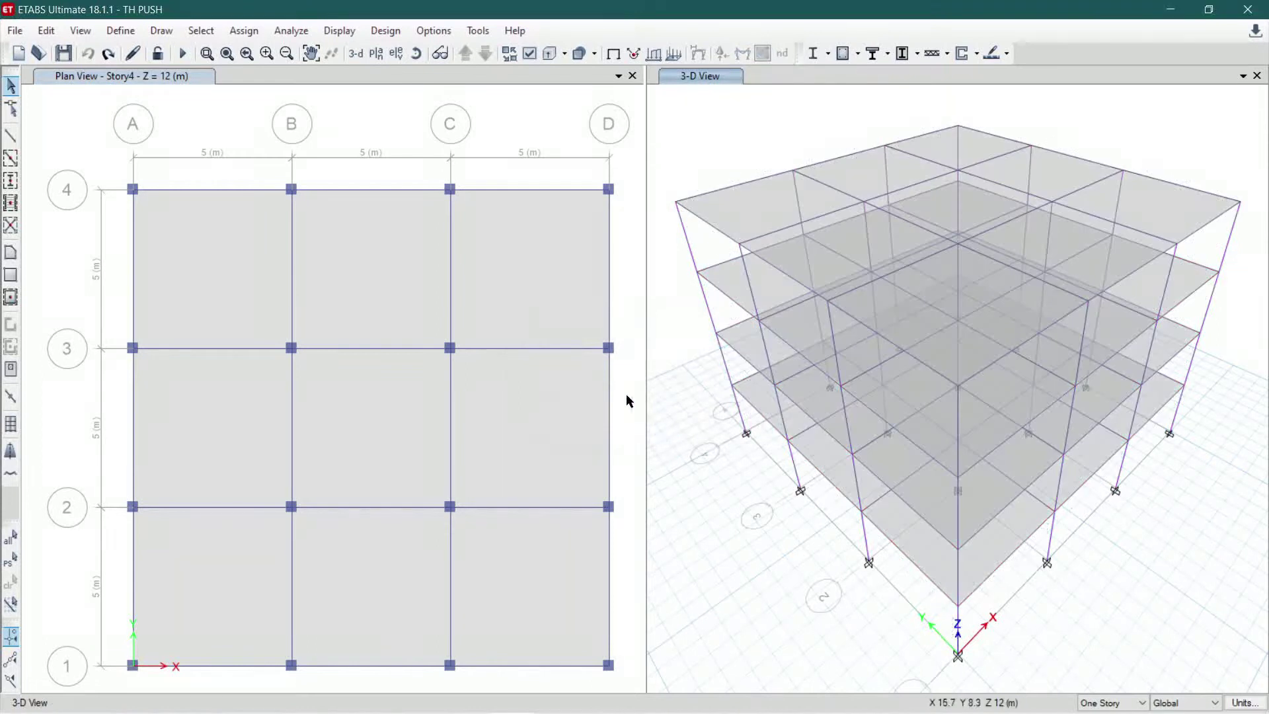
{"action": "left_click", "coordinate": [131, 36]}
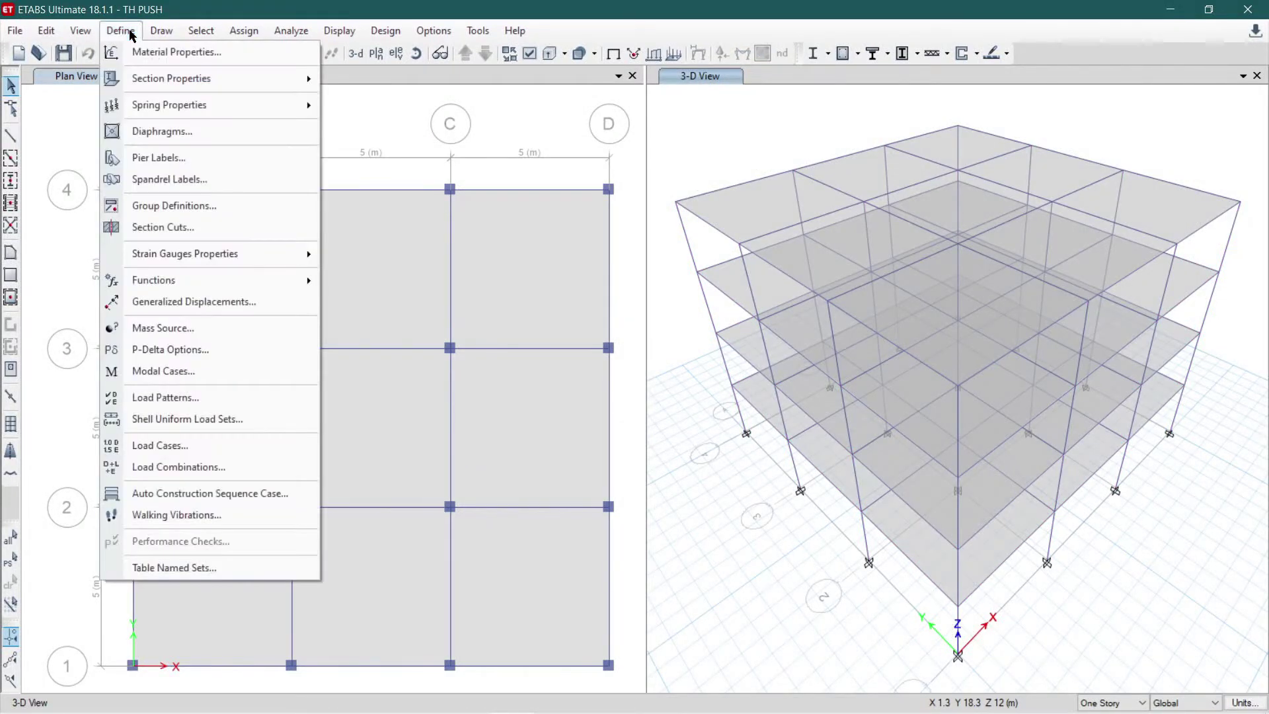
{"action": "mouse_move", "coordinate": [152, 83]}
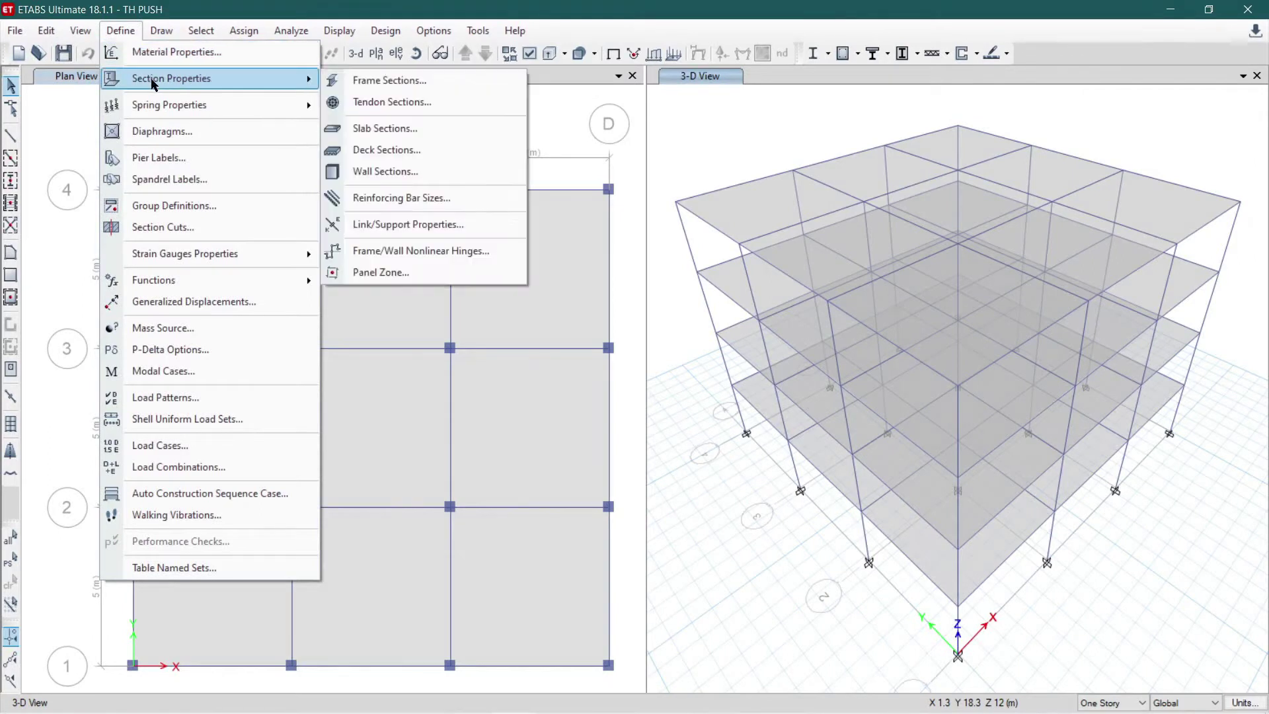
{"action": "left_click", "coordinate": [362, 82]}
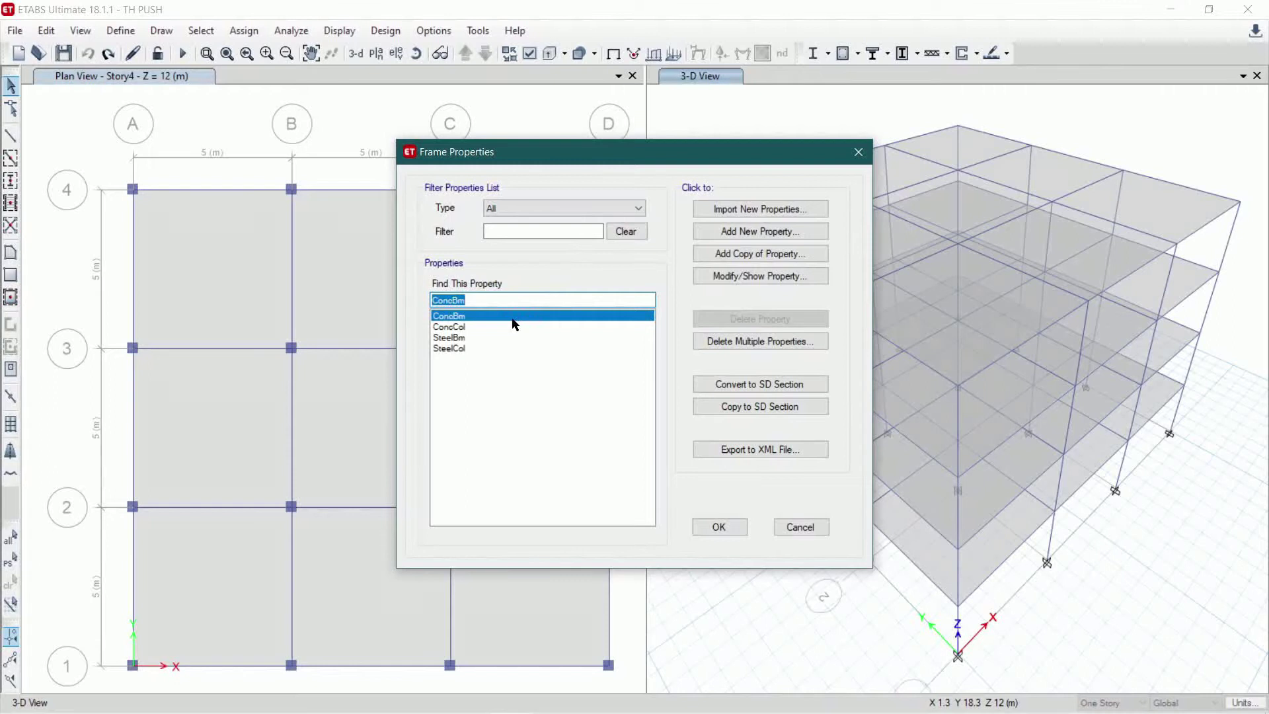
{"action": "left_click", "coordinate": [752, 276]}
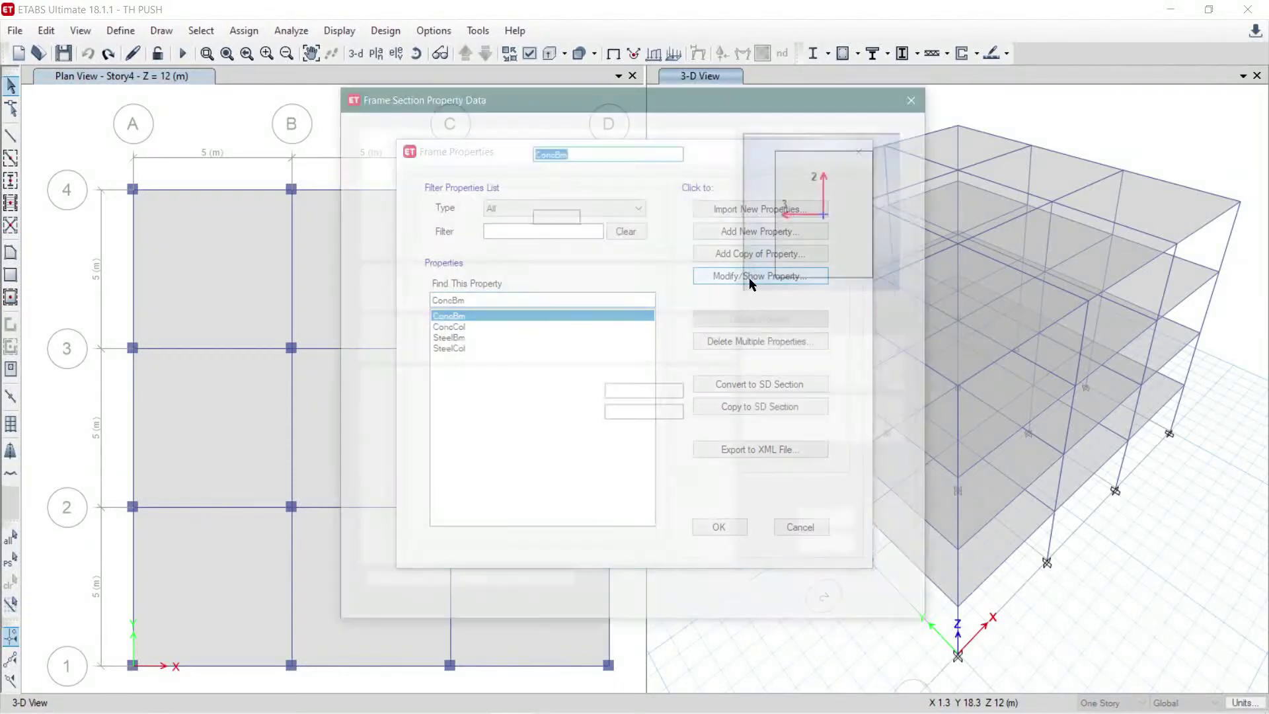
{"action": "double_click", "coordinate": [650, 392]}
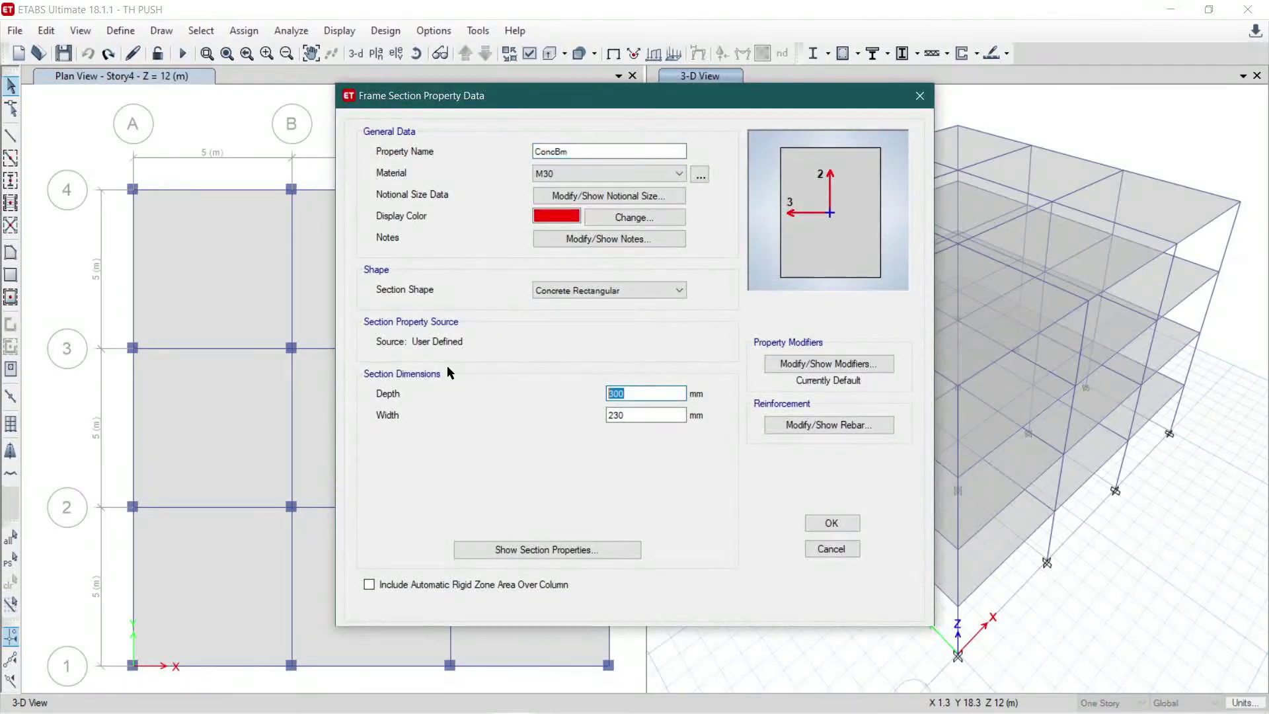
{"action": "type", "text": "3"}
{"action": "double_click", "coordinate": [616, 415]}
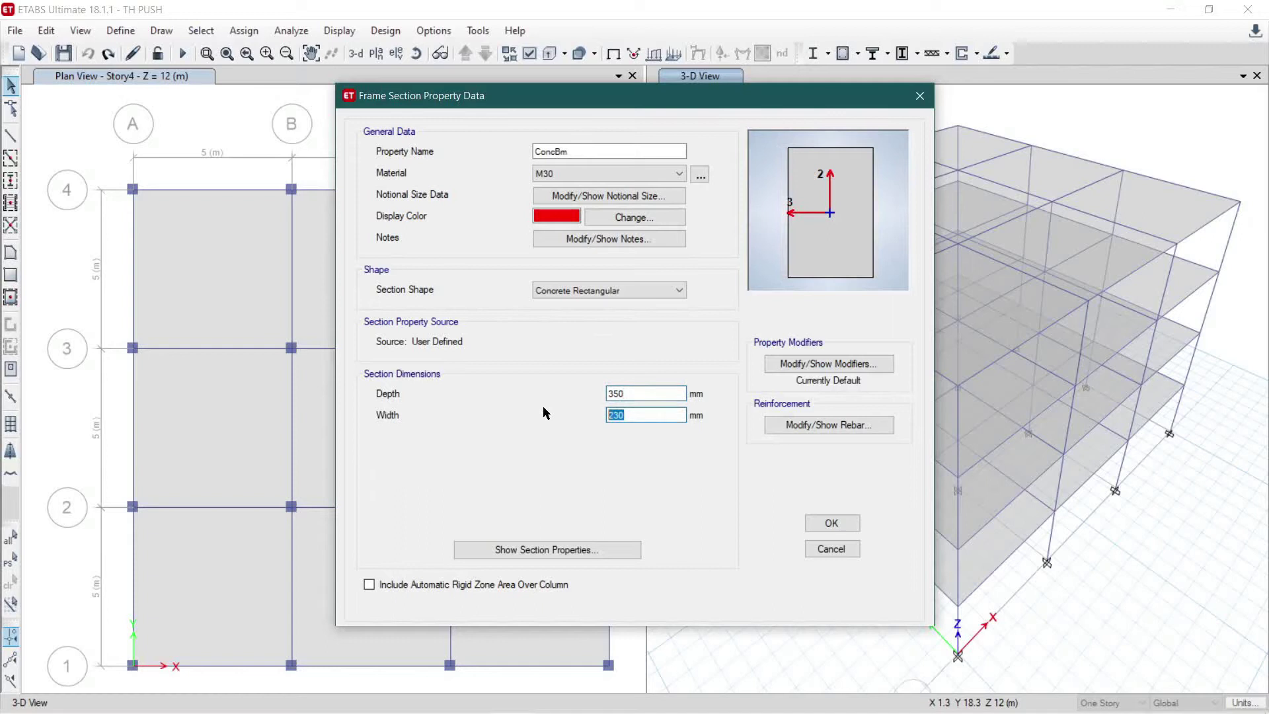
{"action": "type", "text": "3"}
- Set the ConcBm section's rebar cover to 20 mm for both the top and bottom bars
{"action": "left_click", "coordinate": [816, 428]}
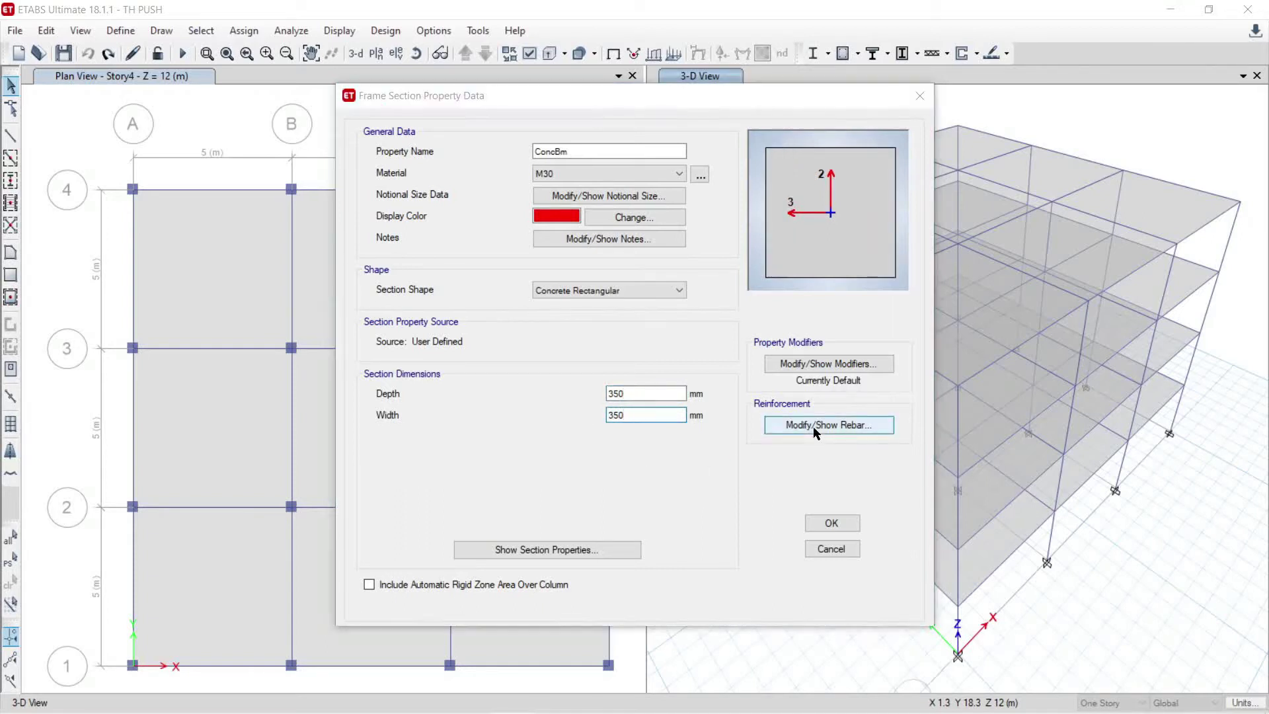
{"action": "double_click", "coordinate": [518, 240]}
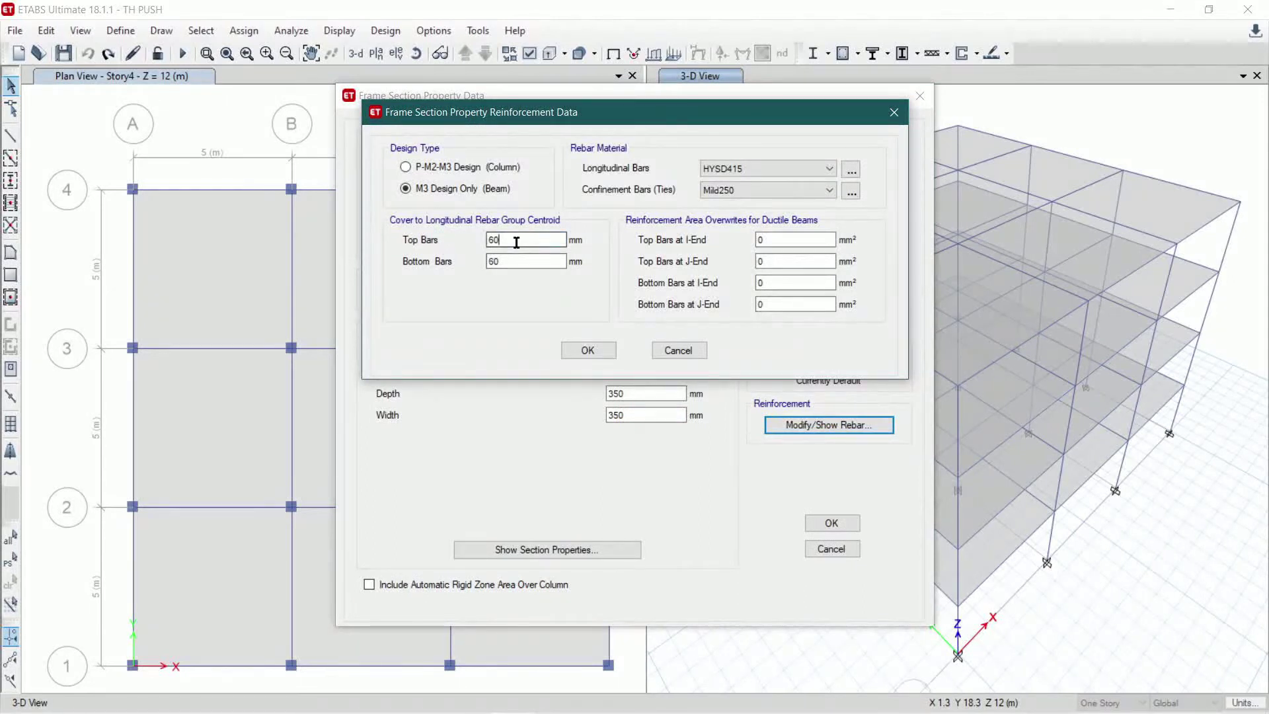
{"action": "type", "text": "20"}
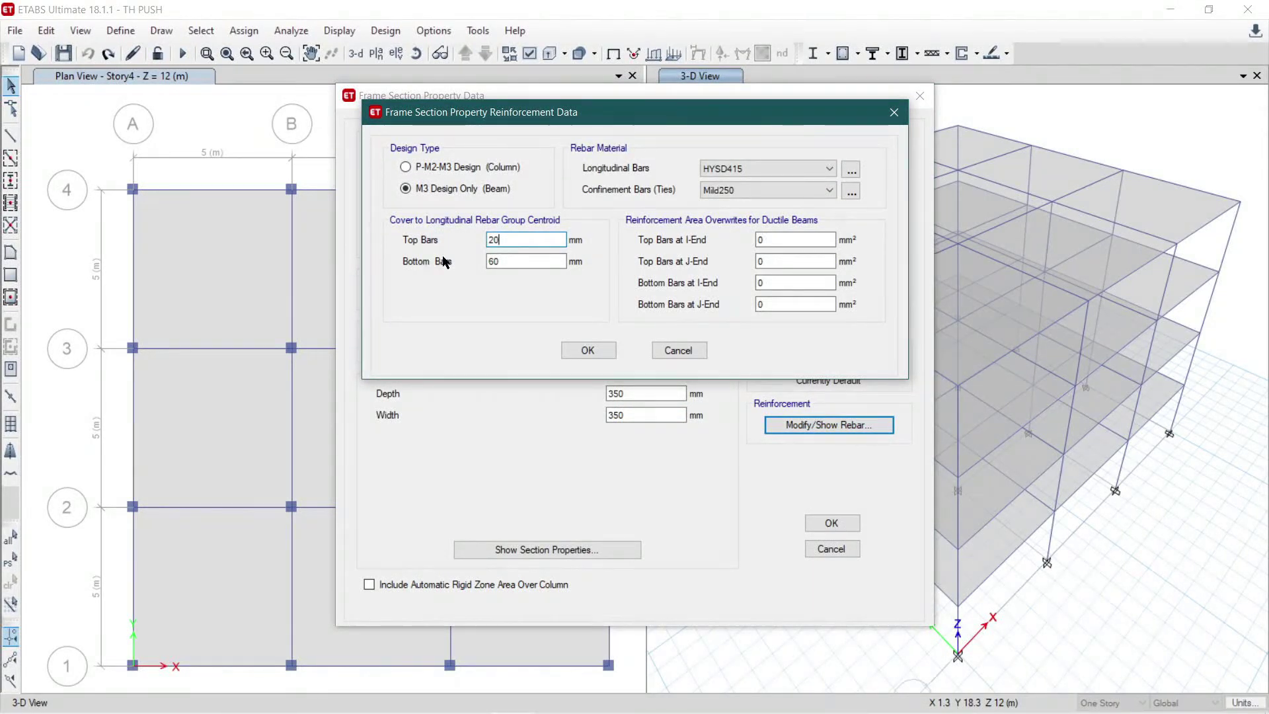
{"action": "key", "text": "Tab"}
{"action": "type", "text": "20"}
{"action": "left_click", "coordinate": [585, 345]}
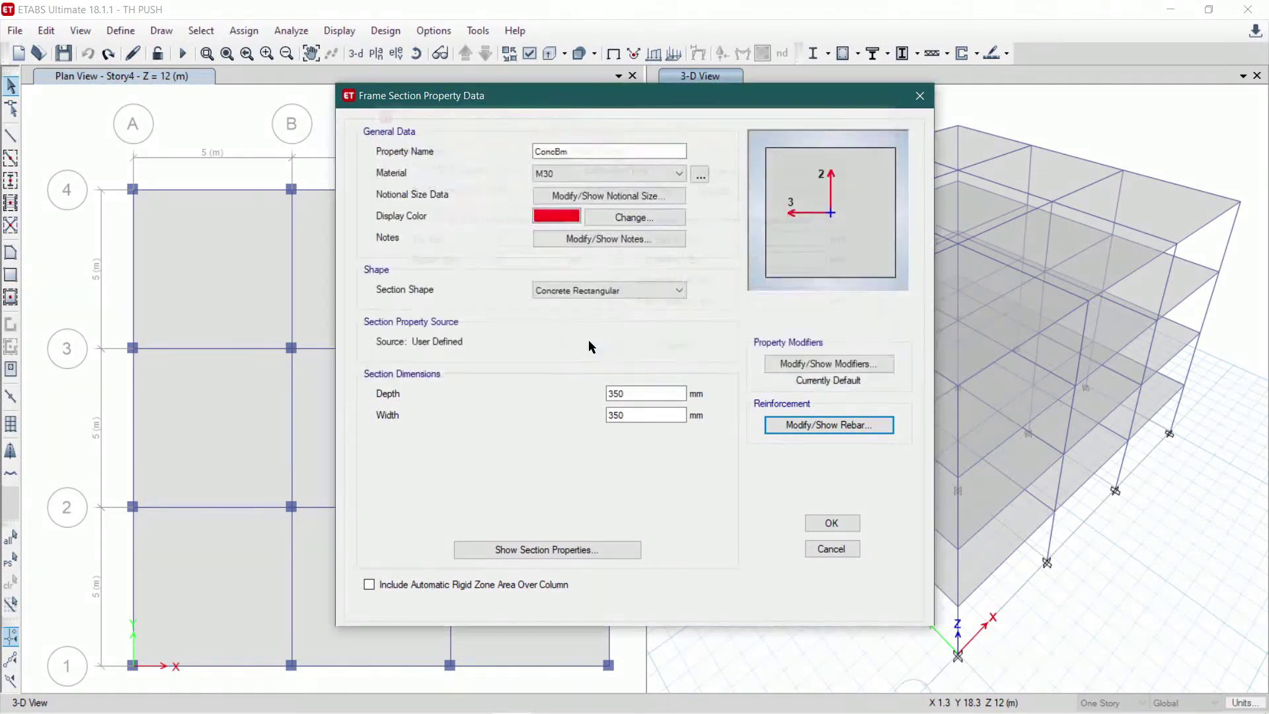
{"action": "left_click", "coordinate": [846, 522]}
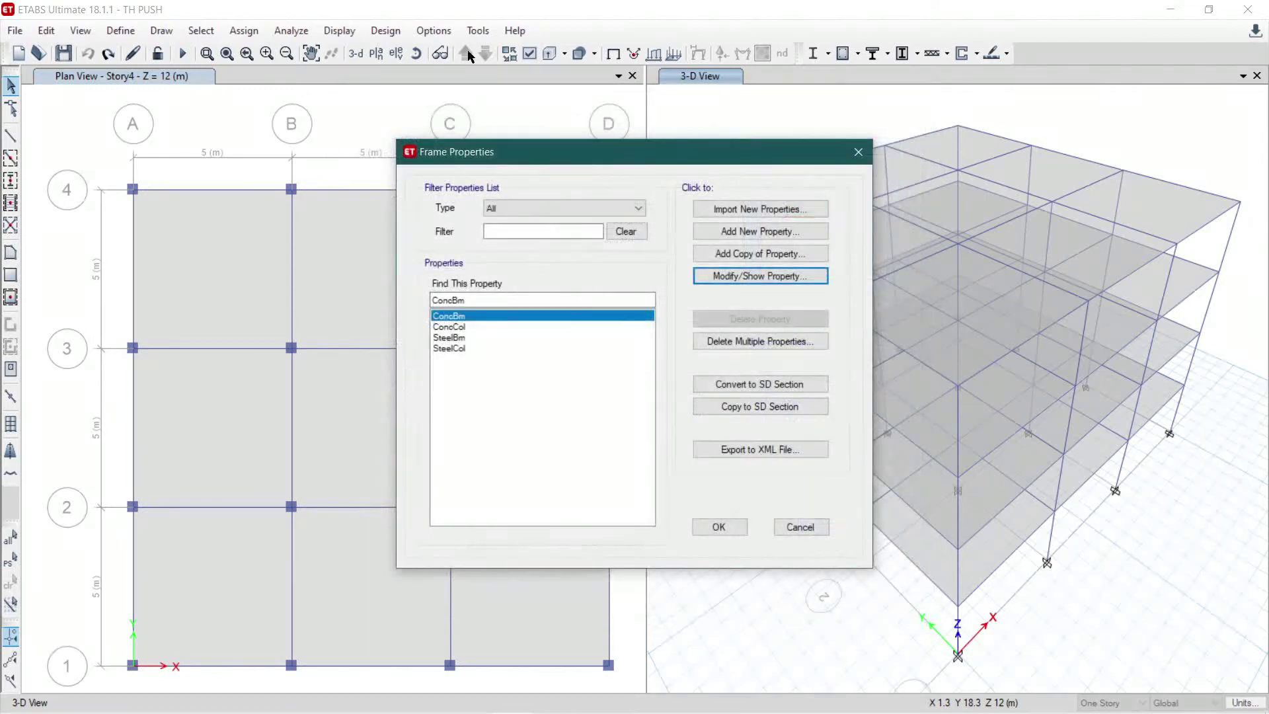
- Set the ConcCol section's depth and width to 450 mm each
{"action": "left_click", "coordinate": [481, 328]}
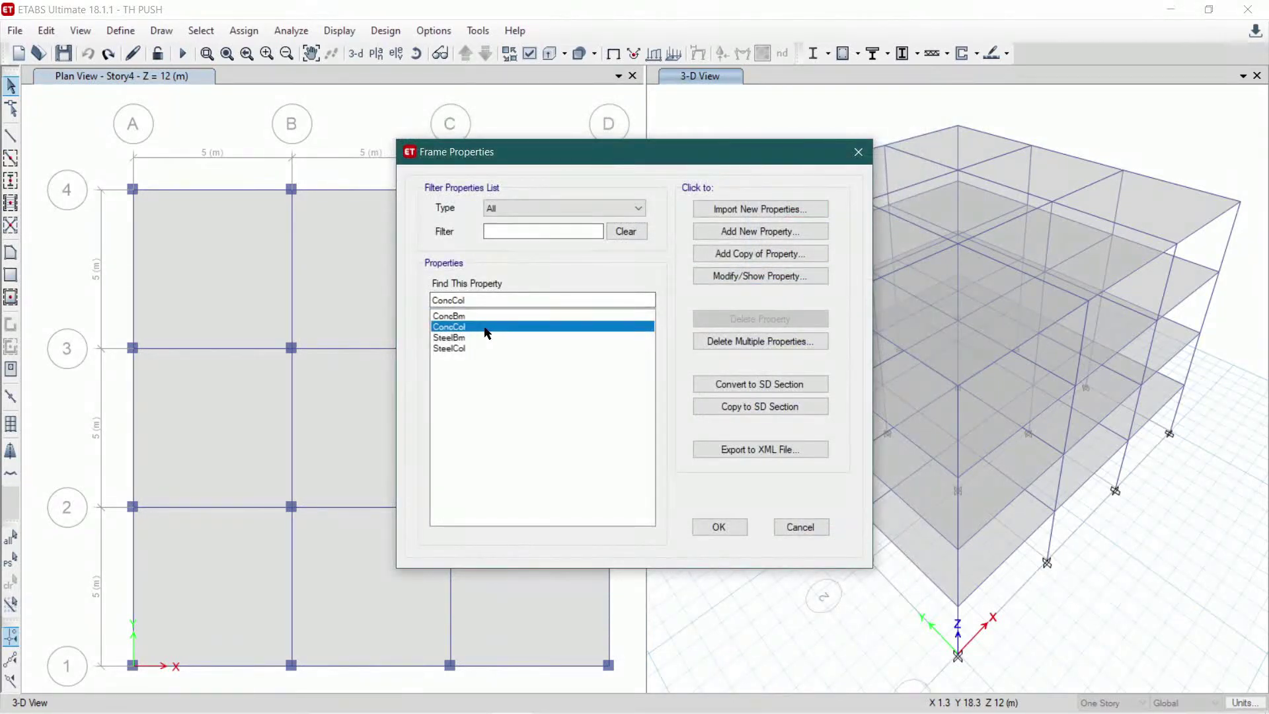
{"action": "left_click", "coordinate": [758, 276]}
{"action": "left_click", "coordinate": [641, 394]}
{"action": "left_click_drag", "start_coordinate": [641, 394], "coordinate": [555, 391]}
{"action": "type", "text": "450"}
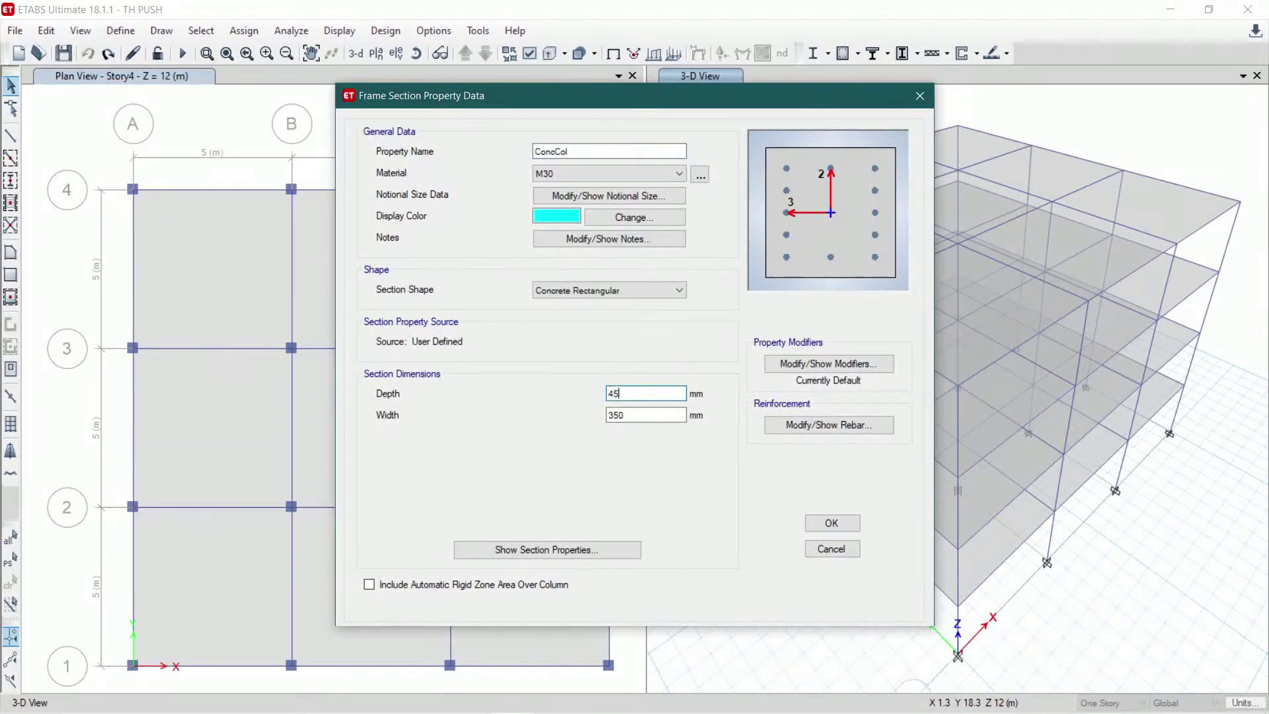
{"action": "double_click", "coordinate": [615, 414]}
{"action": "type", "text": "45"}
- Set the ConcCol section's longitudinal and corner bar sizes to 20 and accept the frame property changes
{"action": "left_click", "coordinate": [801, 424]}
{"action": "left_click", "coordinate": [687, 372]}
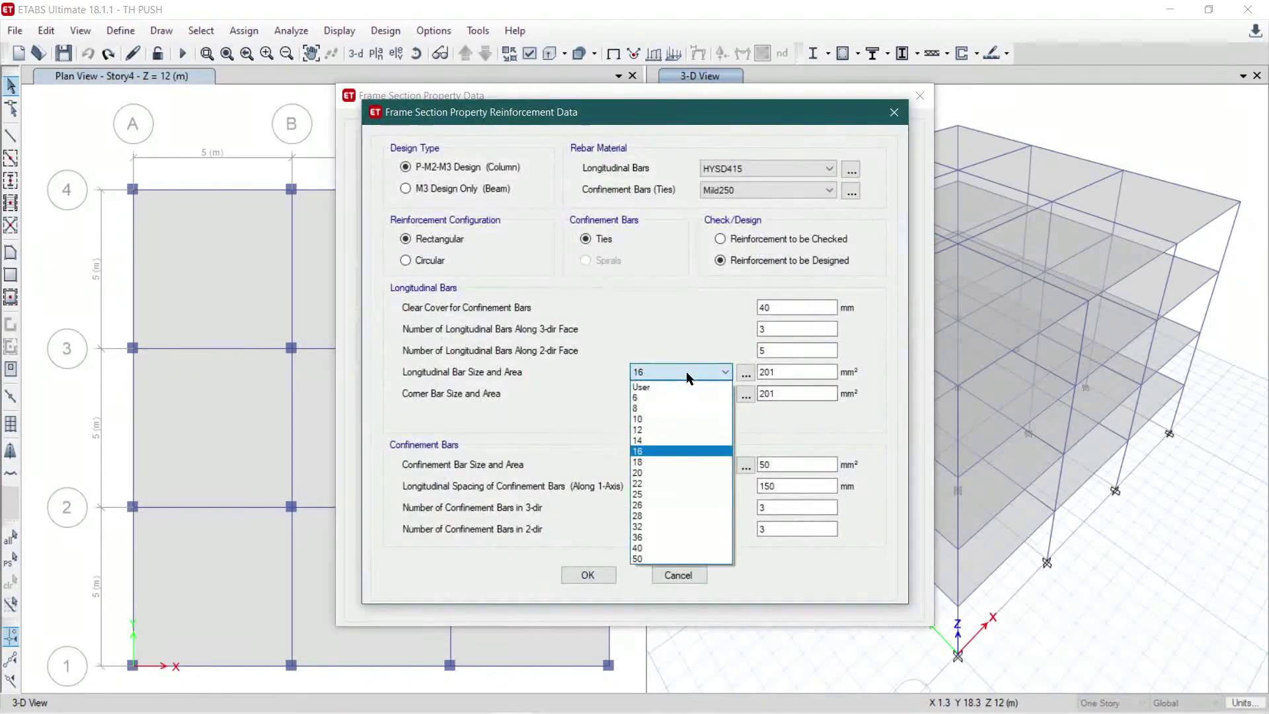
{"action": "left_click", "coordinate": [669, 473]}
{"action": "left_click", "coordinate": [663, 394]}
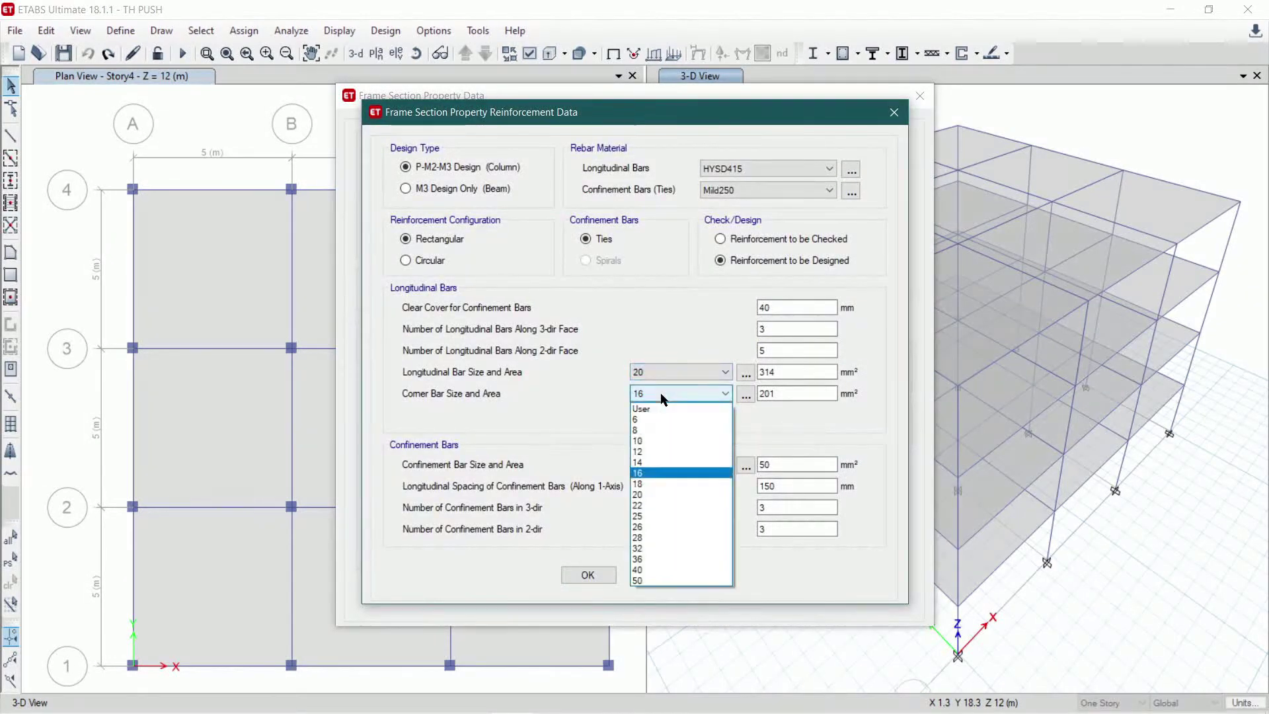
{"action": "left_click", "coordinate": [656, 492]}
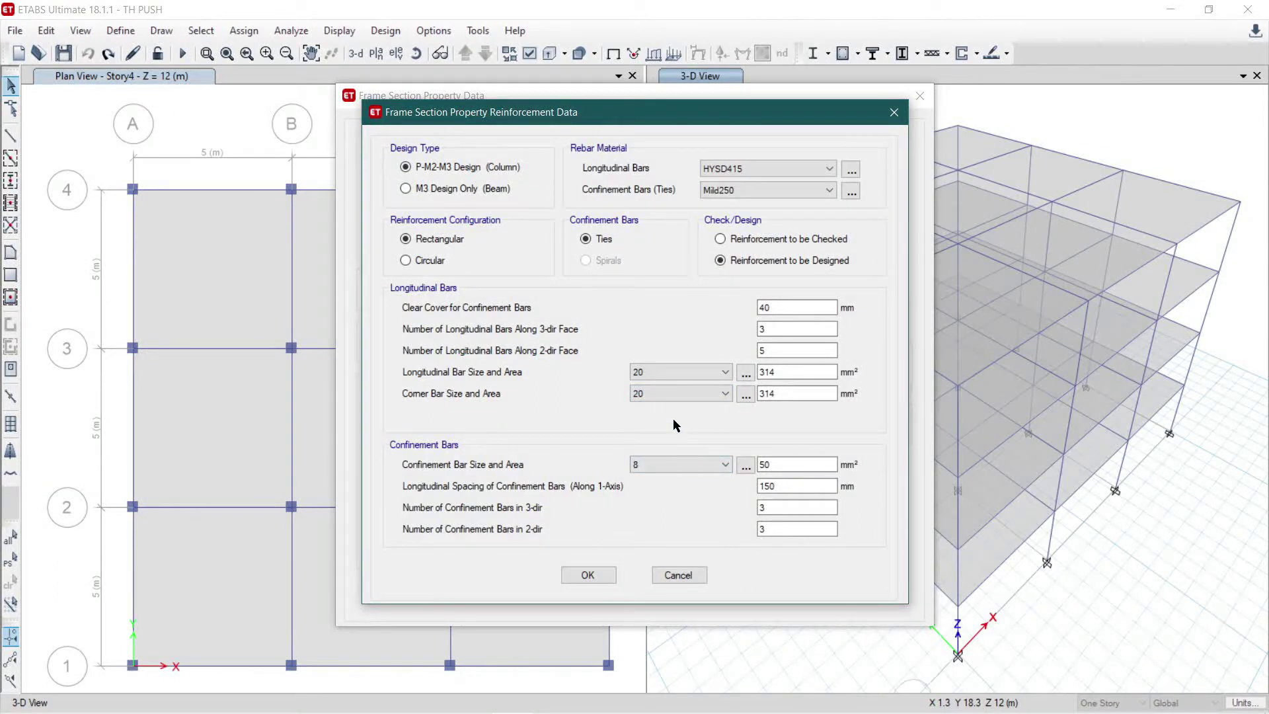
{"action": "left_click", "coordinate": [587, 574]}
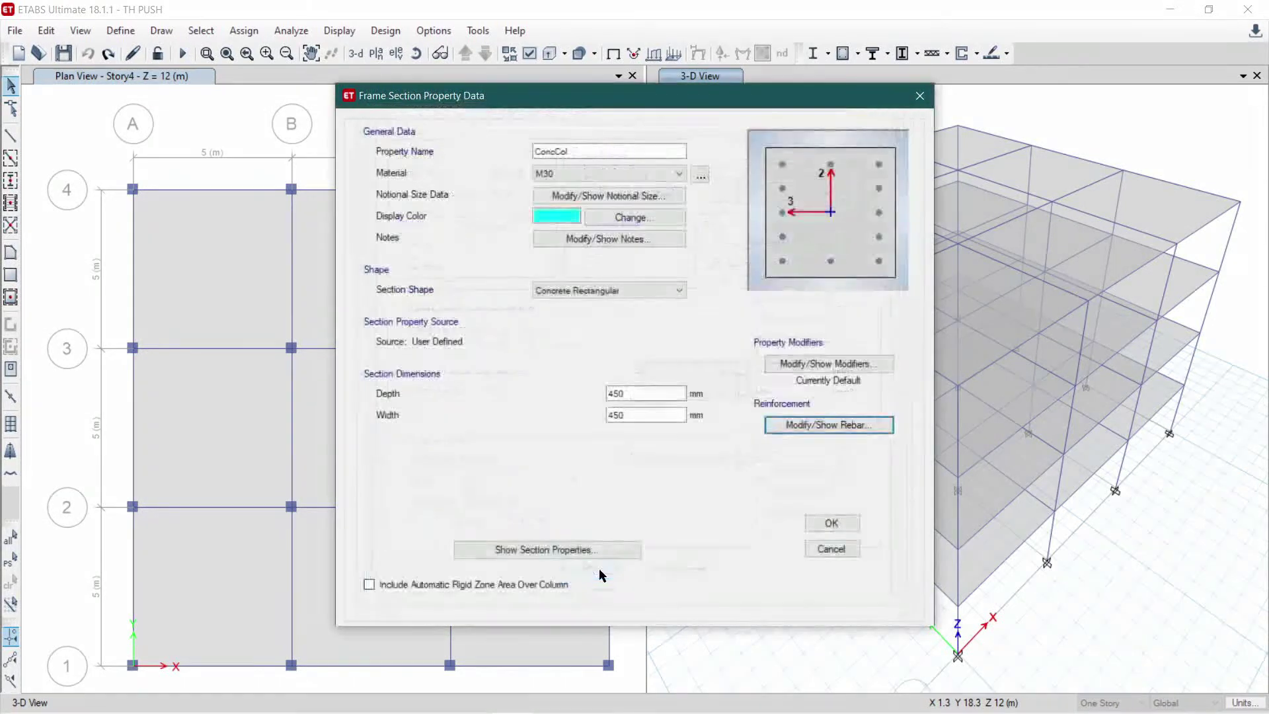
{"action": "left_click", "coordinate": [839, 527]}
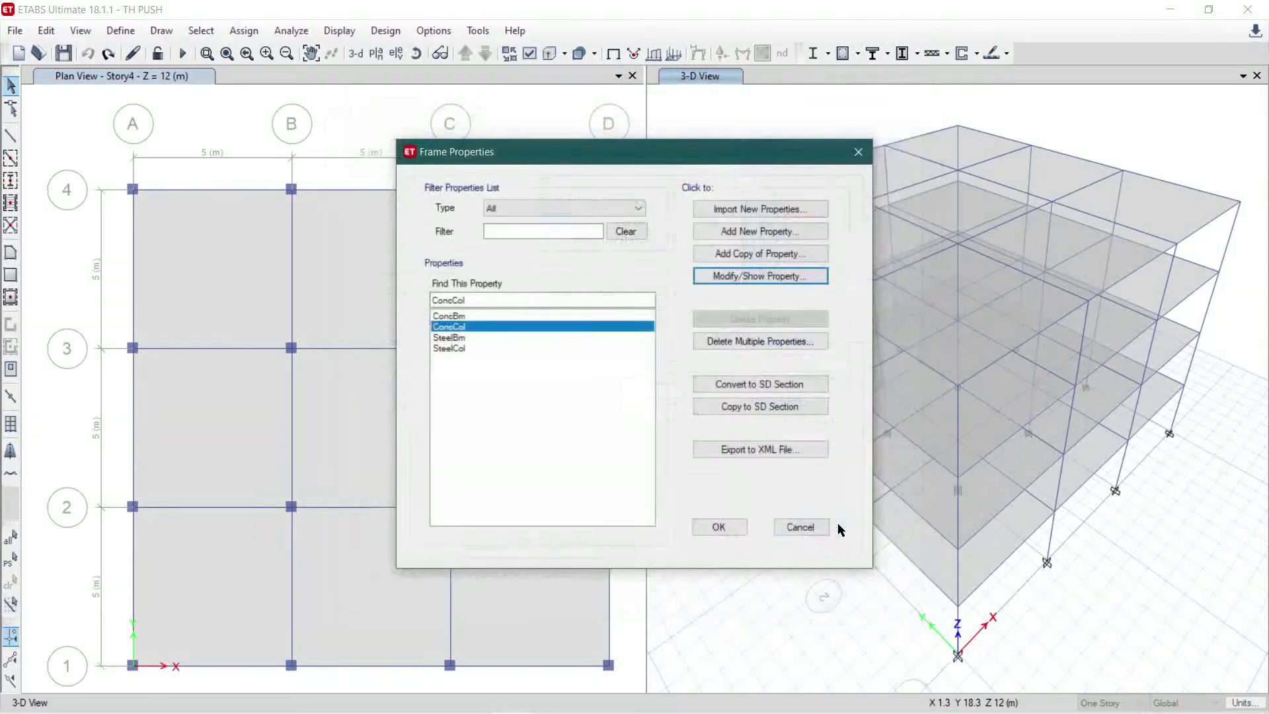
{"action": "left_click", "coordinate": [729, 527]}
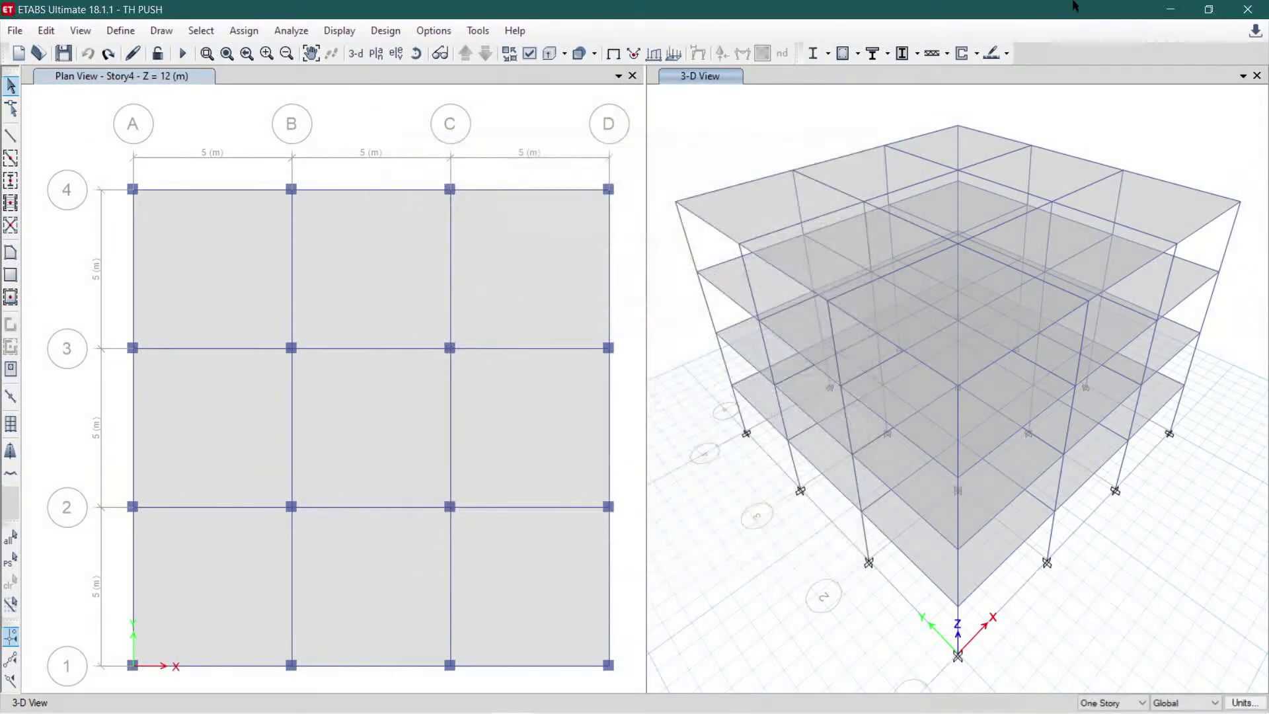
- Reanalyze the model and verify all members against the concrete frame design check
{"action": "left_click", "coordinate": [182, 53]}
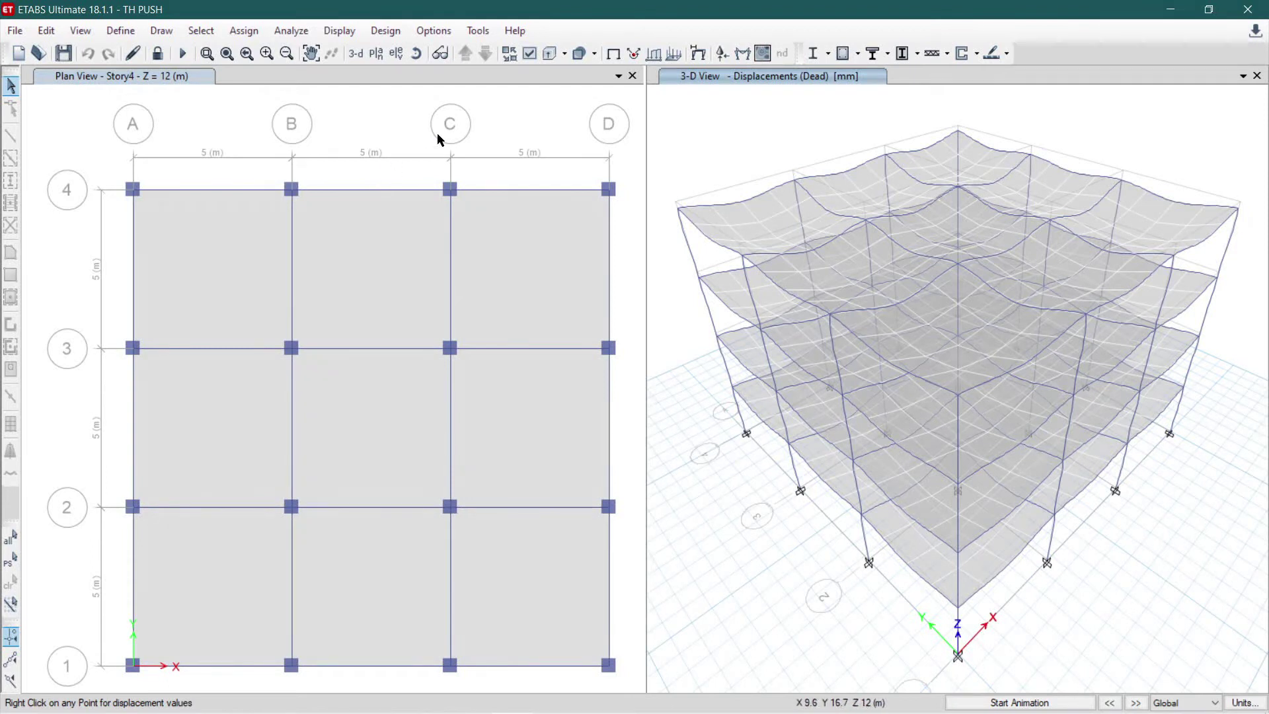
{"action": "left_click", "coordinate": [847, 60]}
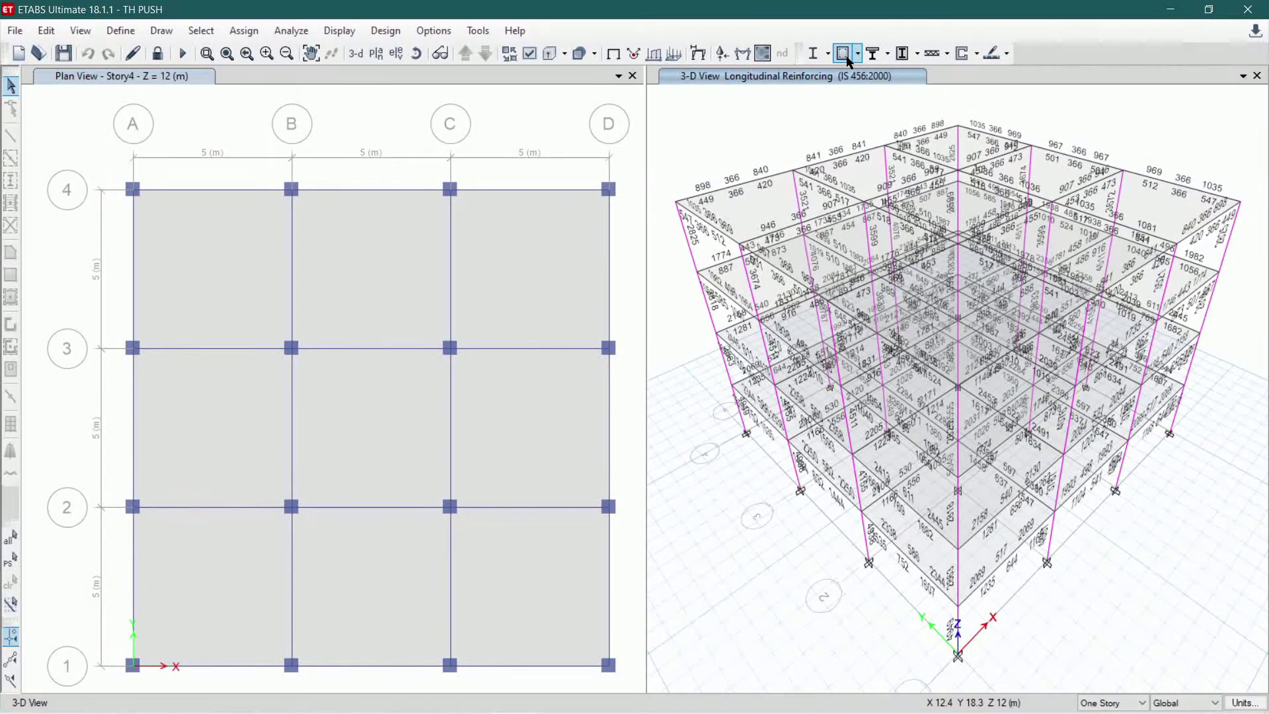
{"action": "left_click", "coordinate": [857, 54]}
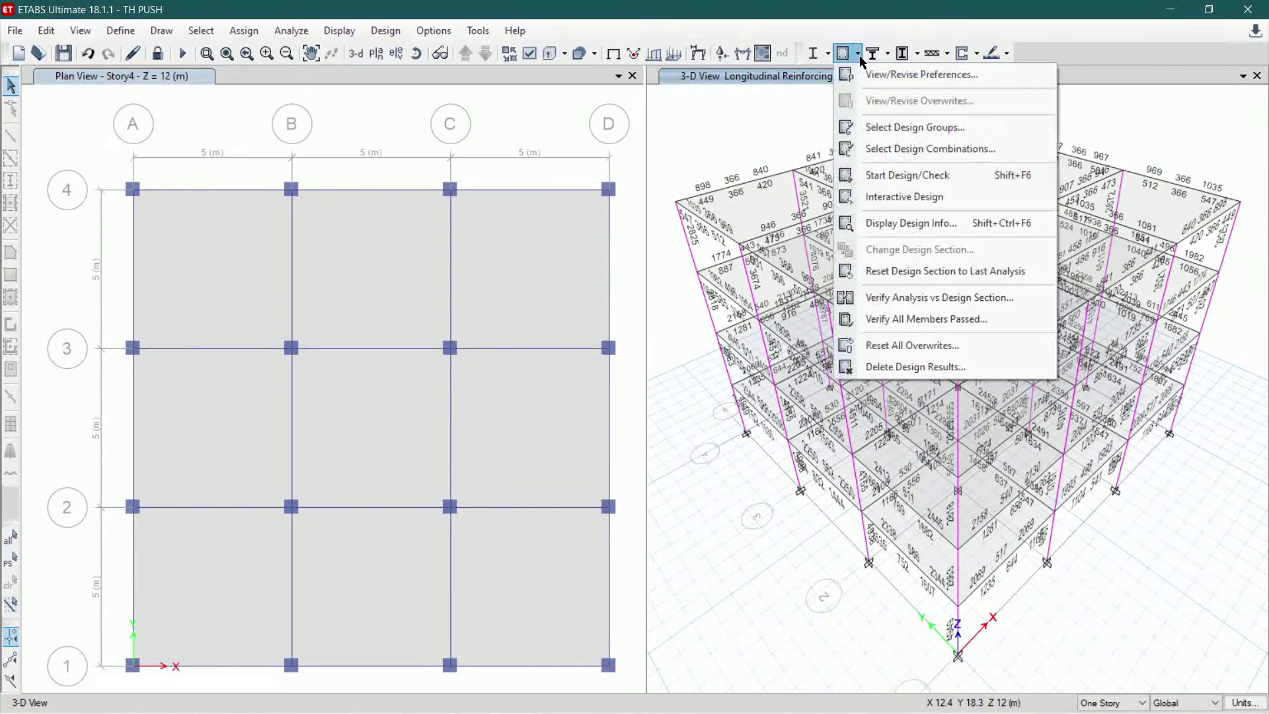
{"action": "left_click", "coordinate": [928, 324]}
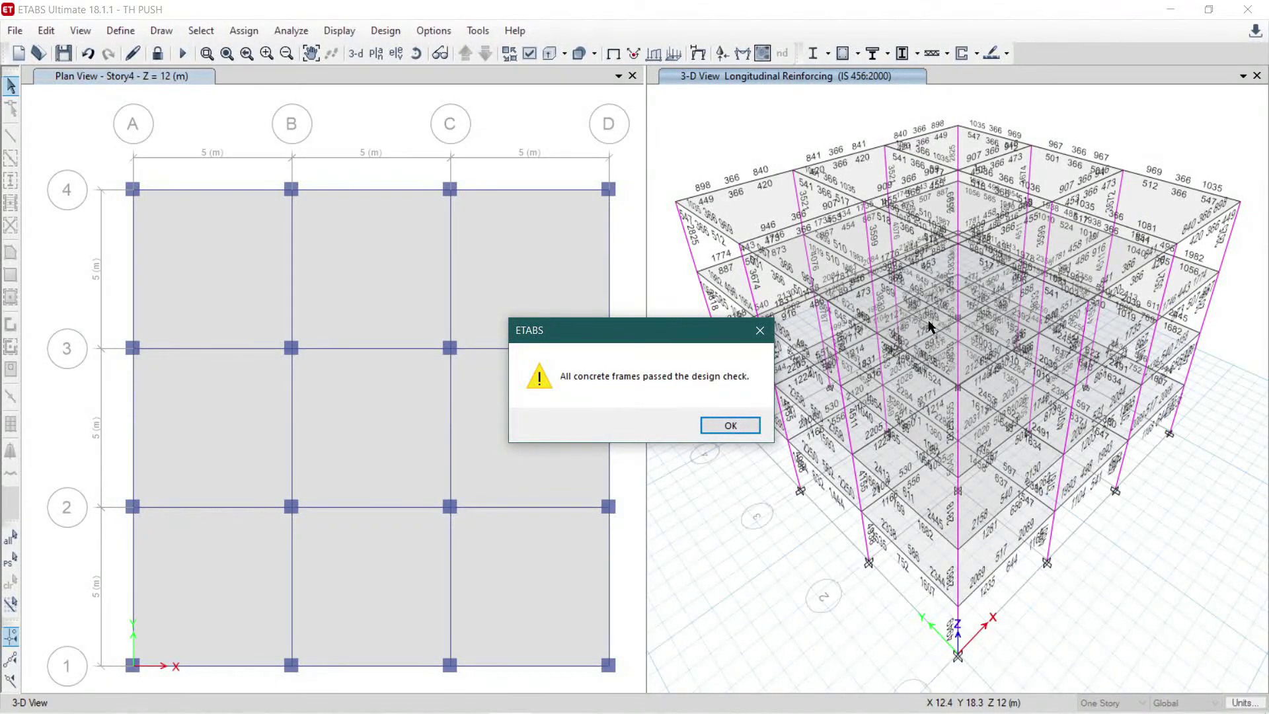
{"action": "left_click", "coordinate": [731, 425]}
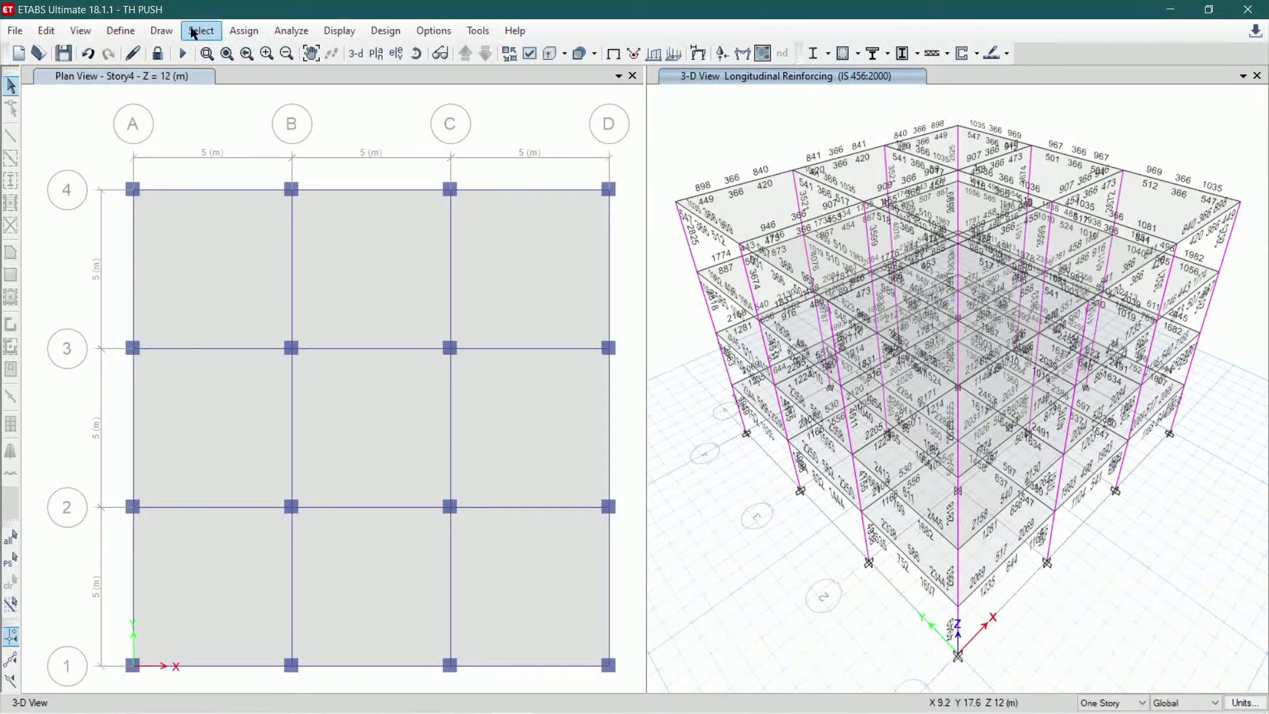
- Review the IS 1893:2016 parameters of the RSM response spectrum function and accept the definition
{"action": "left_click", "coordinate": [121, 31]}
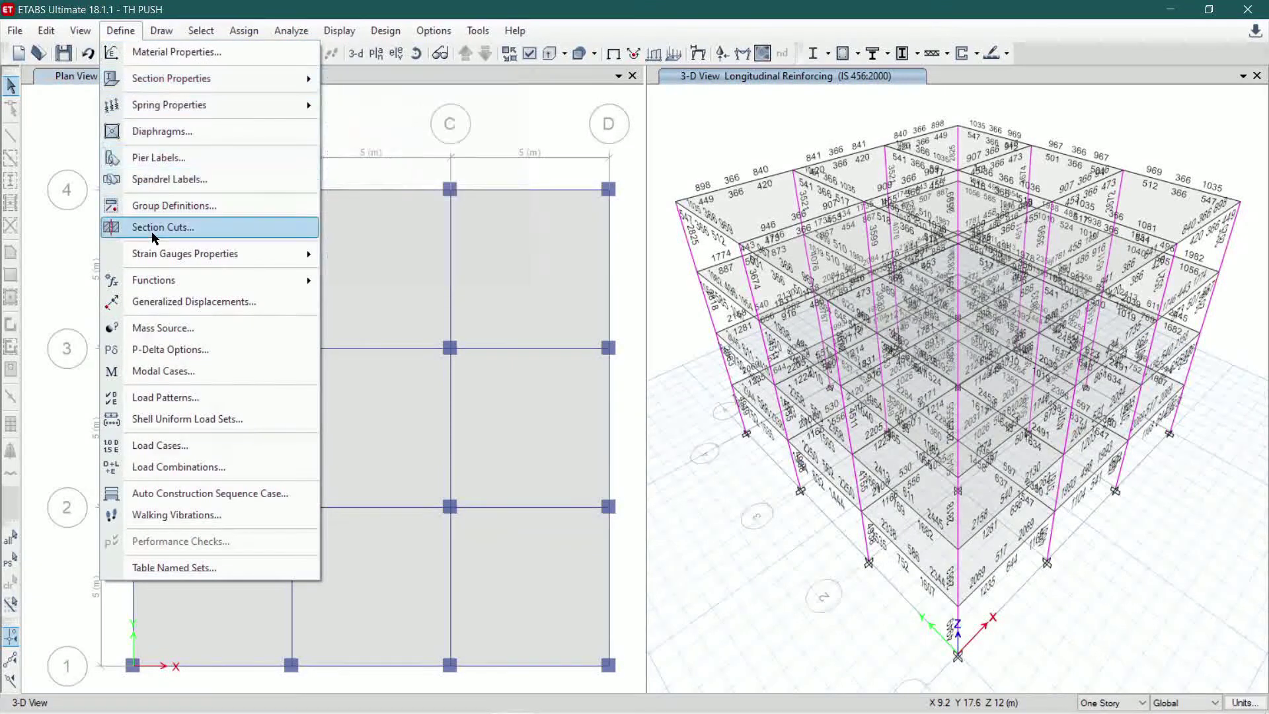
{"action": "mouse_move", "coordinate": [181, 281]}
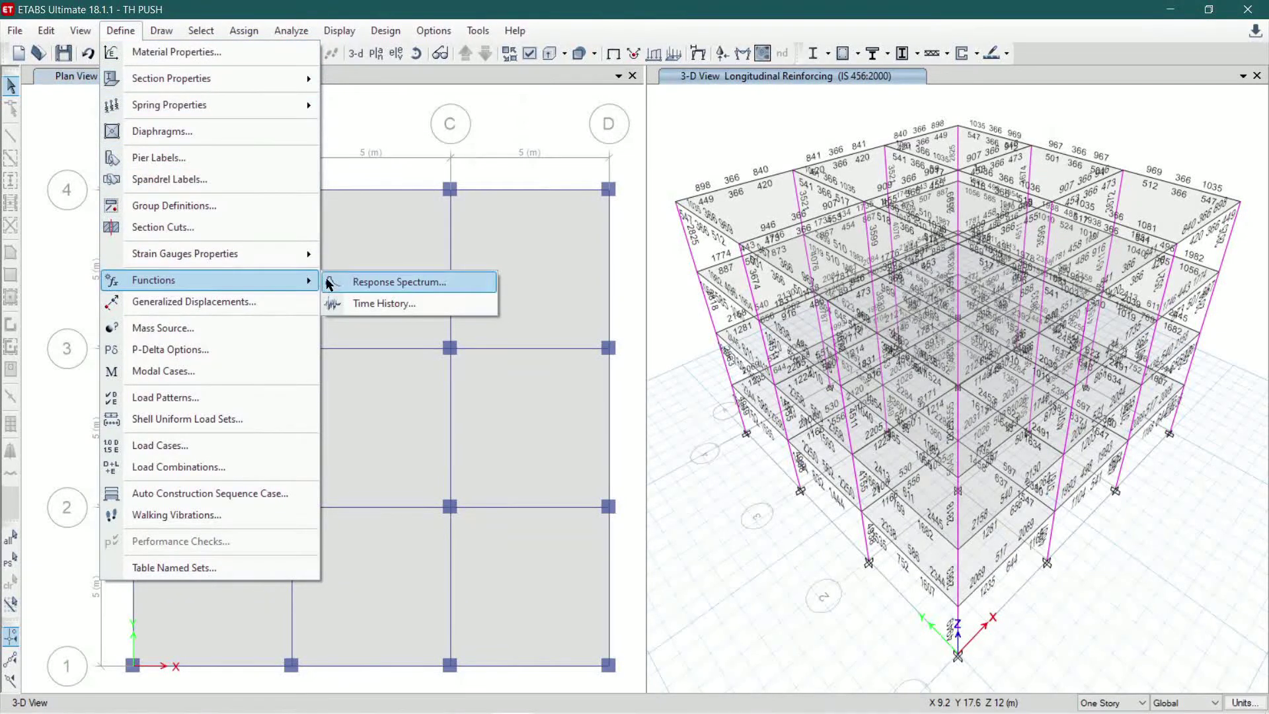
{"action": "left_click", "coordinate": [399, 283]}
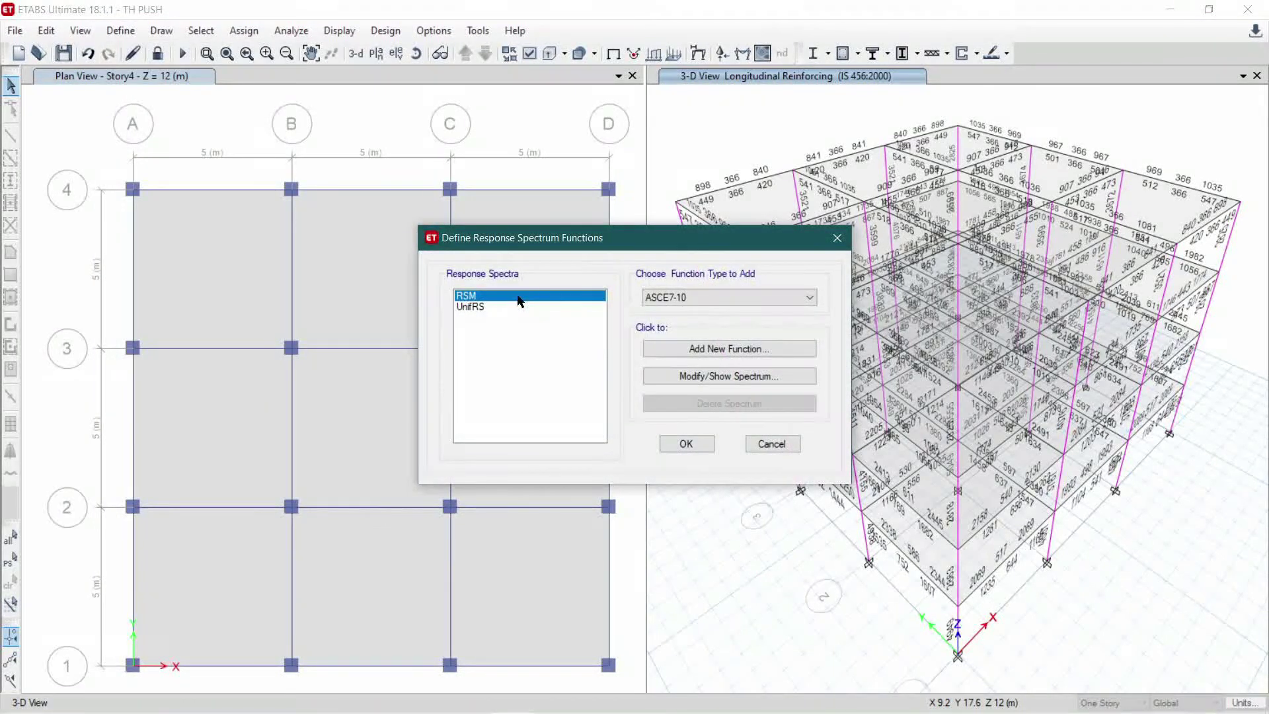
{"action": "left_click", "coordinate": [663, 376]}
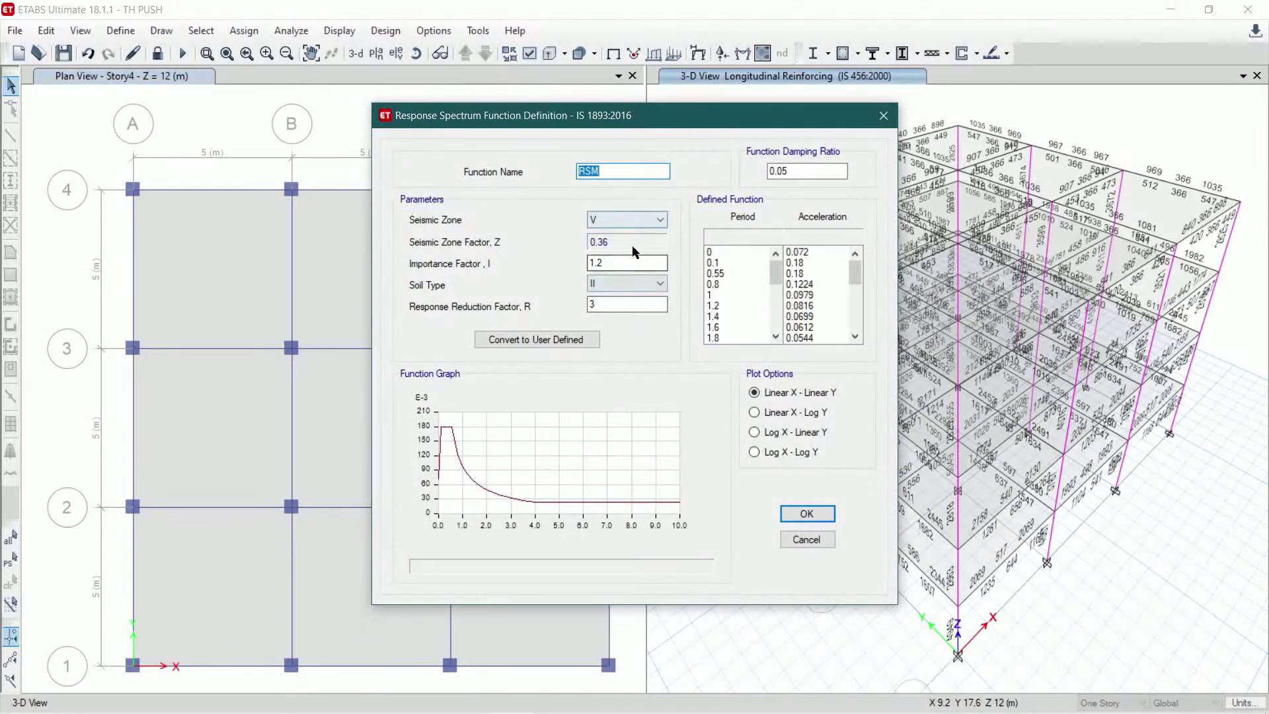
{"action": "left_click", "coordinate": [803, 513]}
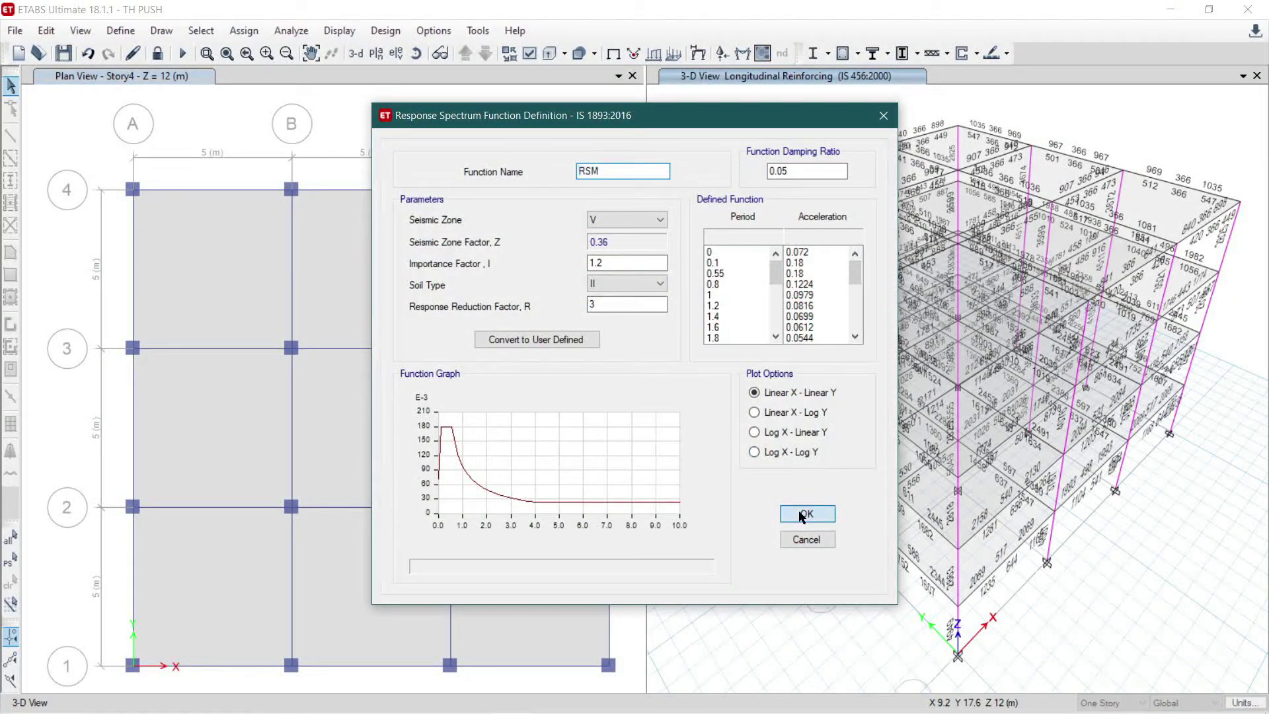
{"action": "left_click", "coordinate": [688, 444]}
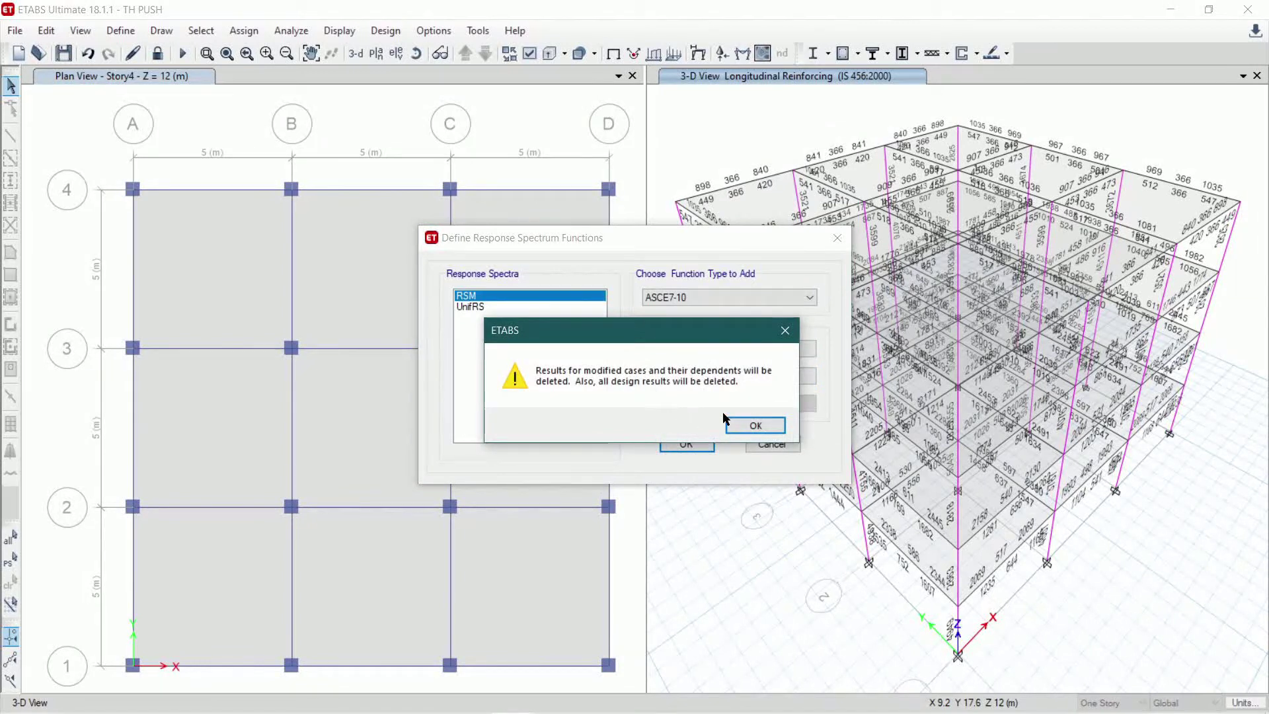
{"action": "left_click", "coordinate": [757, 426]}
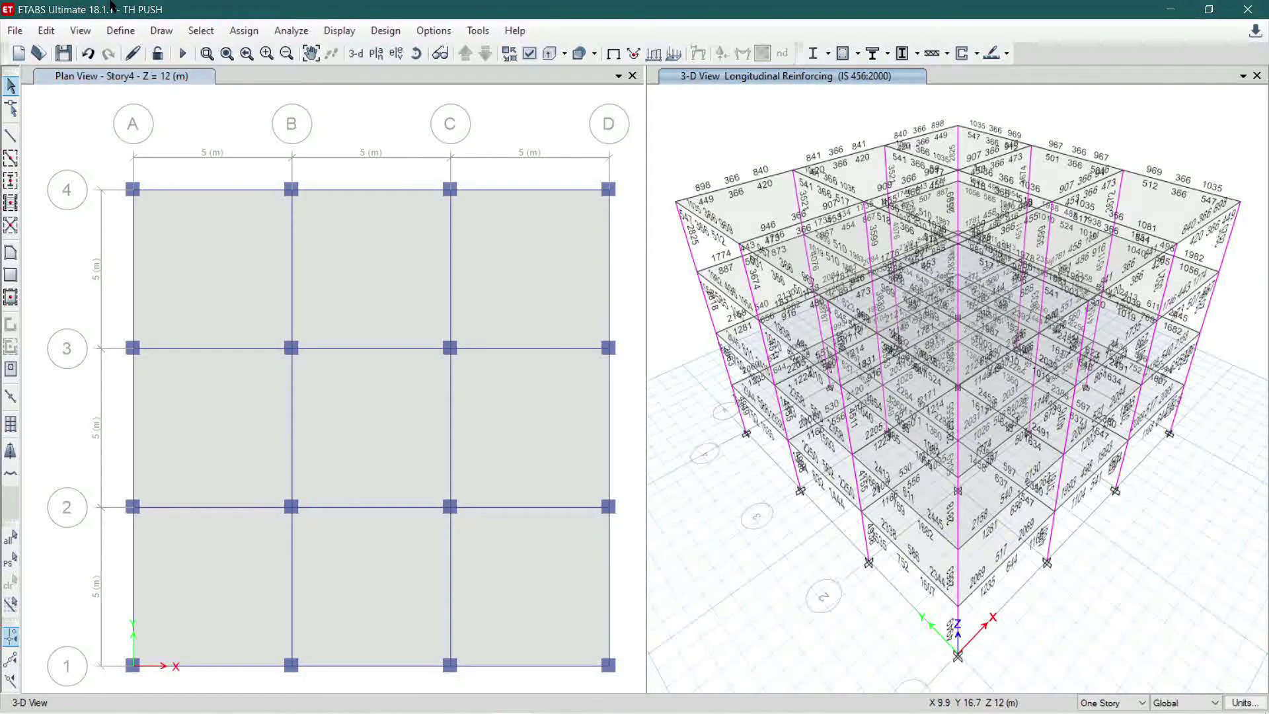
- Add a new time history function of type From File and enter TH as its name
{"action": "left_click", "coordinate": [114, 33]}
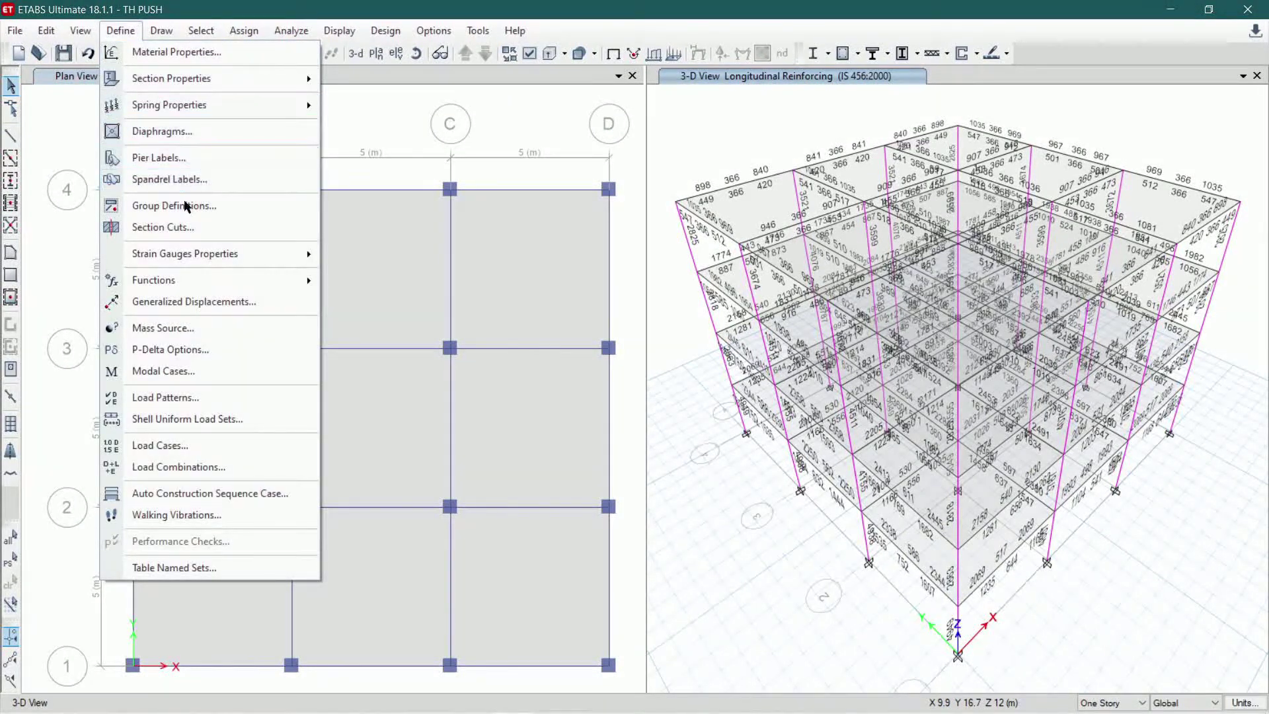
{"action": "mouse_move", "coordinate": [247, 283]}
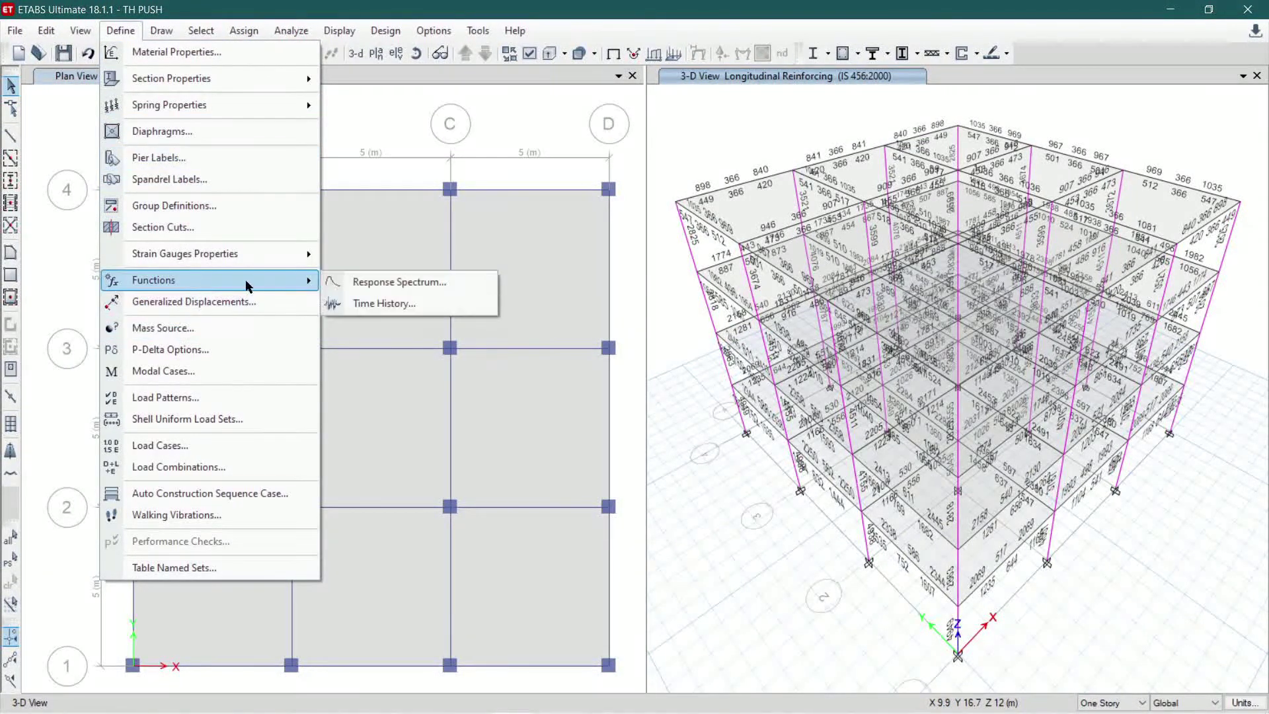
{"action": "left_click", "coordinate": [357, 303]}
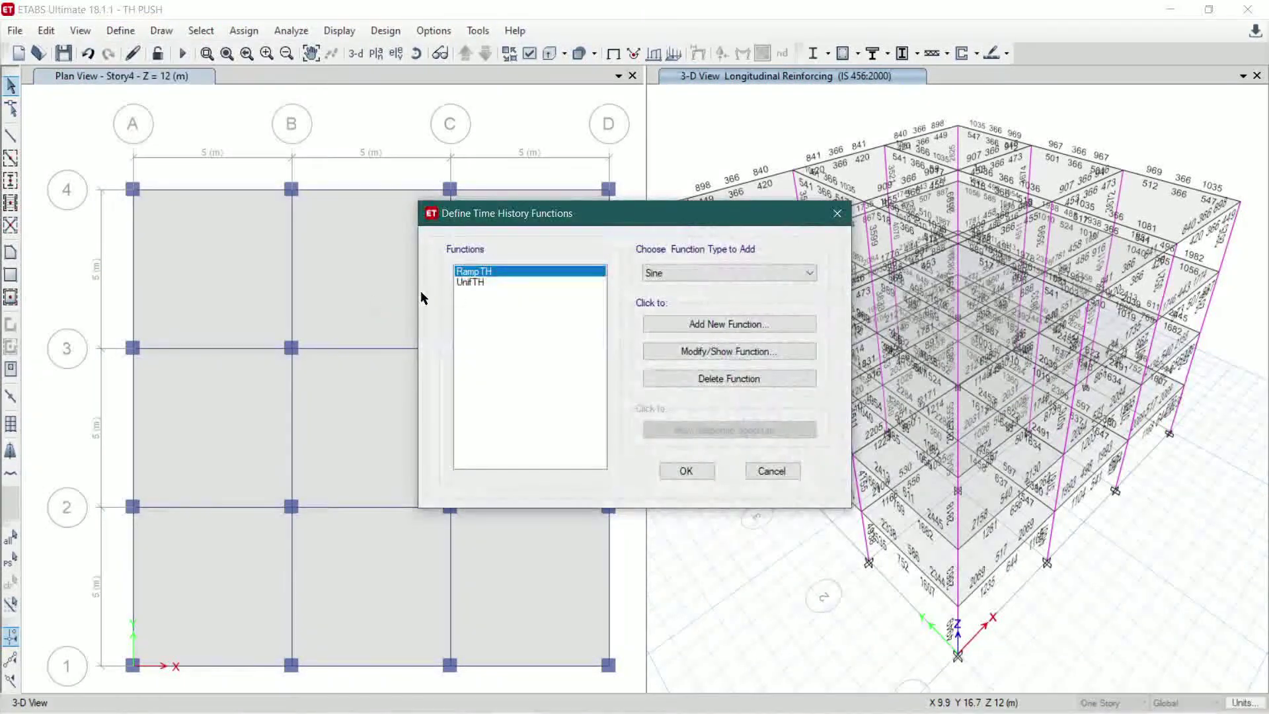
{"action": "left_click", "coordinate": [710, 274]}
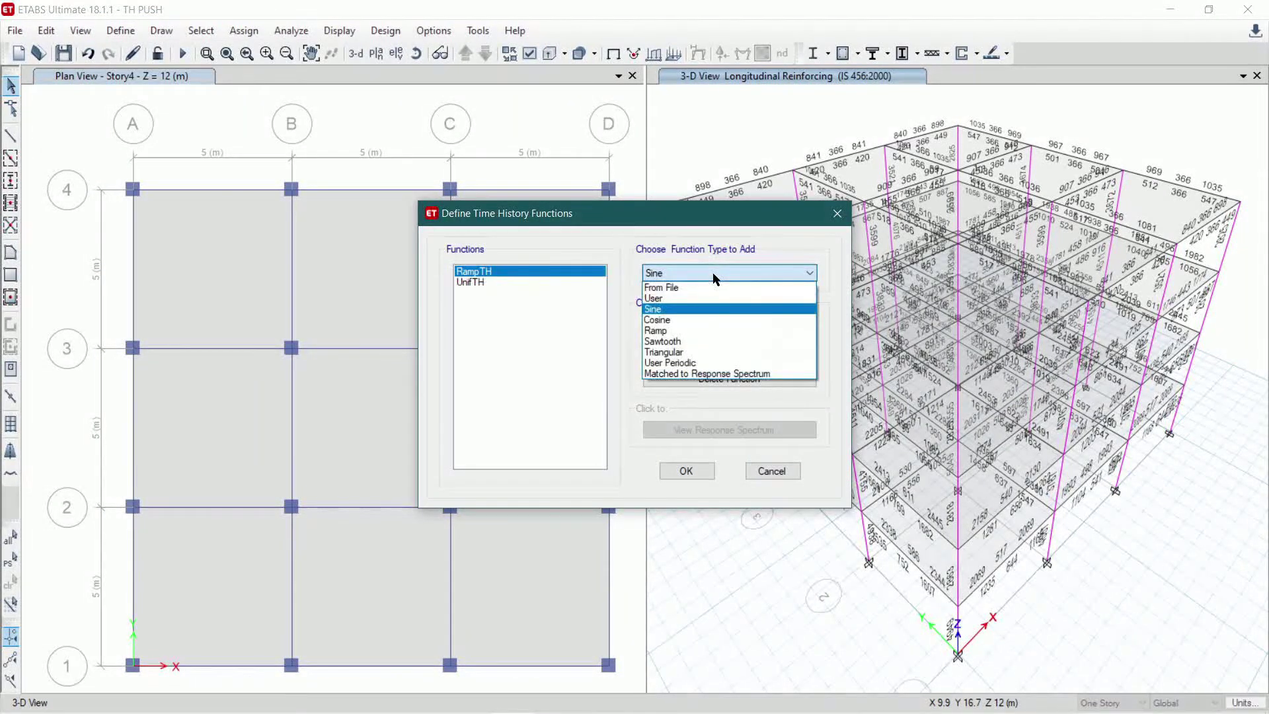
{"action": "left_click", "coordinate": [712, 286]}
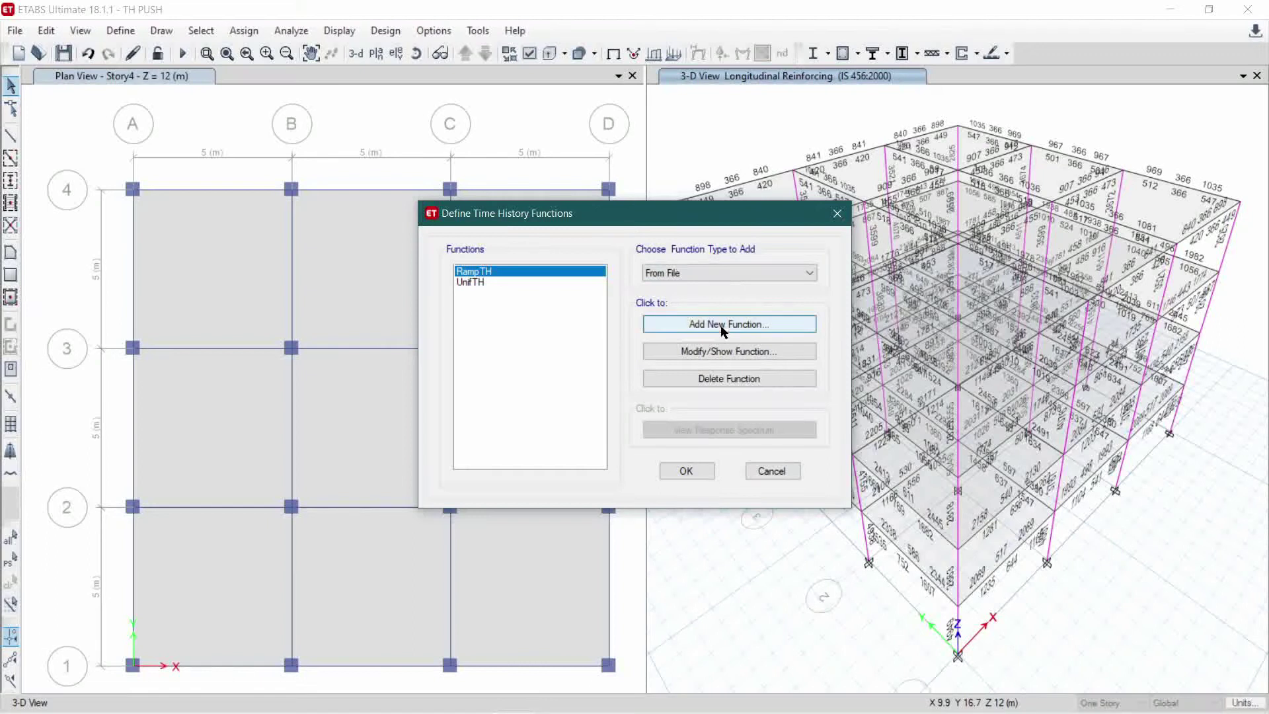
{"action": "left_click", "coordinate": [755, 324]}
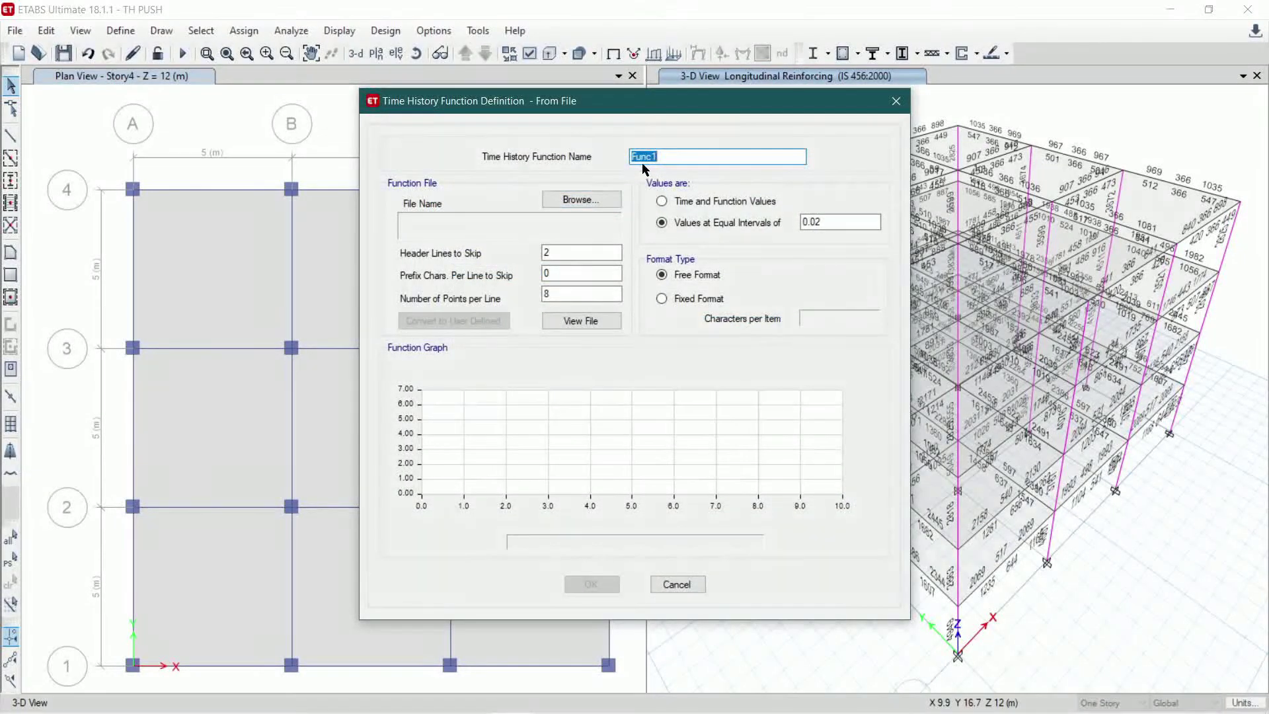
{"action": "type", "text": "TH"}
- Browse for the function's data file in the Time History Functions folder of the ETABS 18 installation under C: Program Files
{"action": "left_click", "coordinate": [590, 206]}
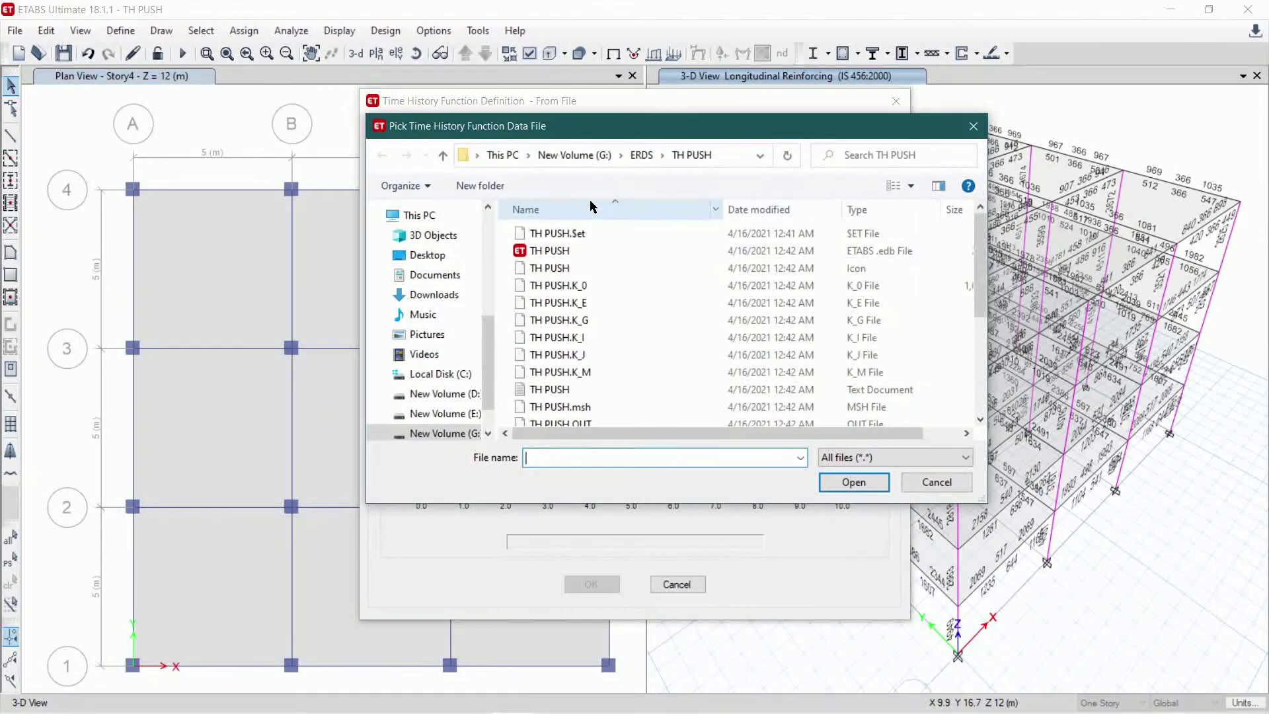
{"action": "left_click", "coordinate": [456, 380]}
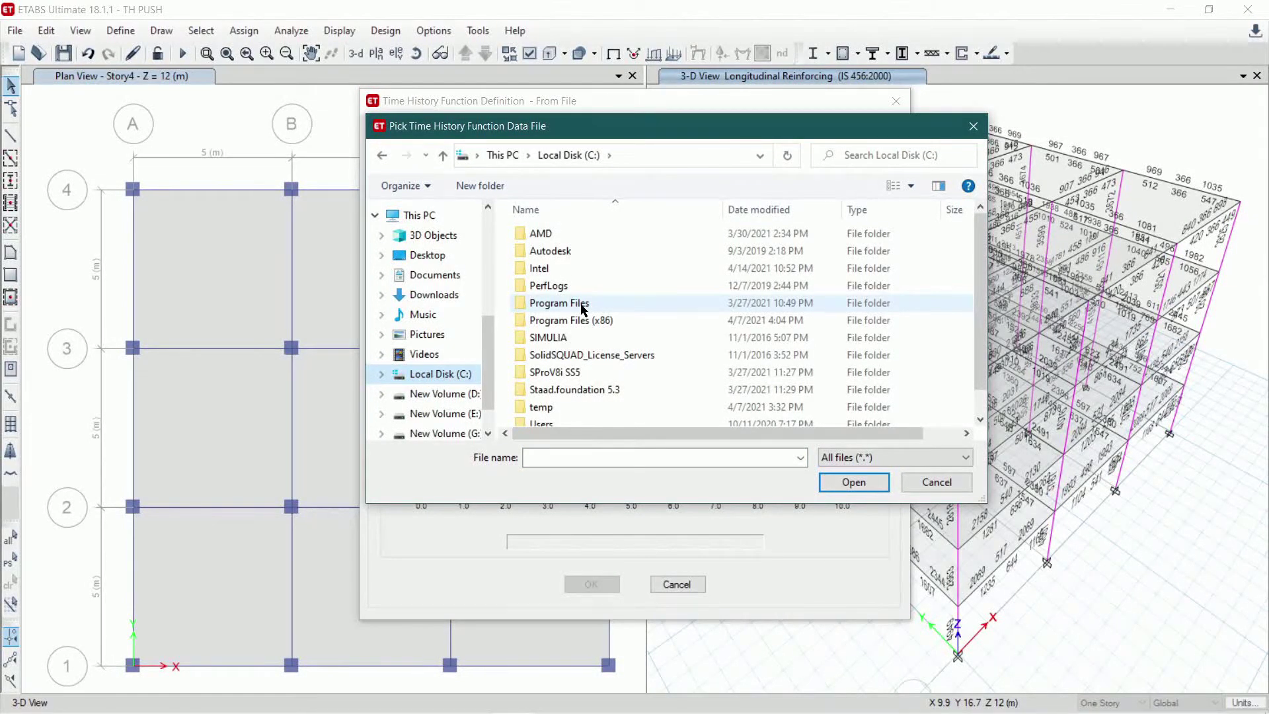
{"action": "double_click", "coordinate": [629, 303]}
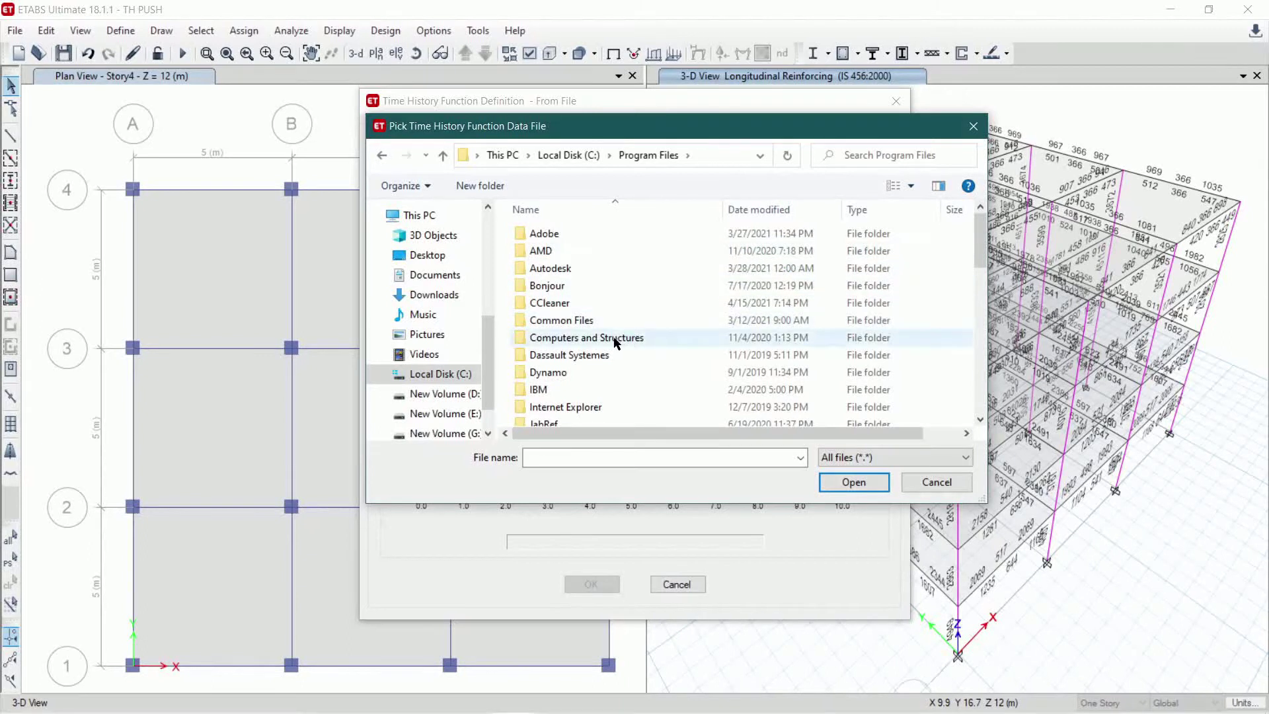
{"action": "left_click", "coordinate": [603, 337]}
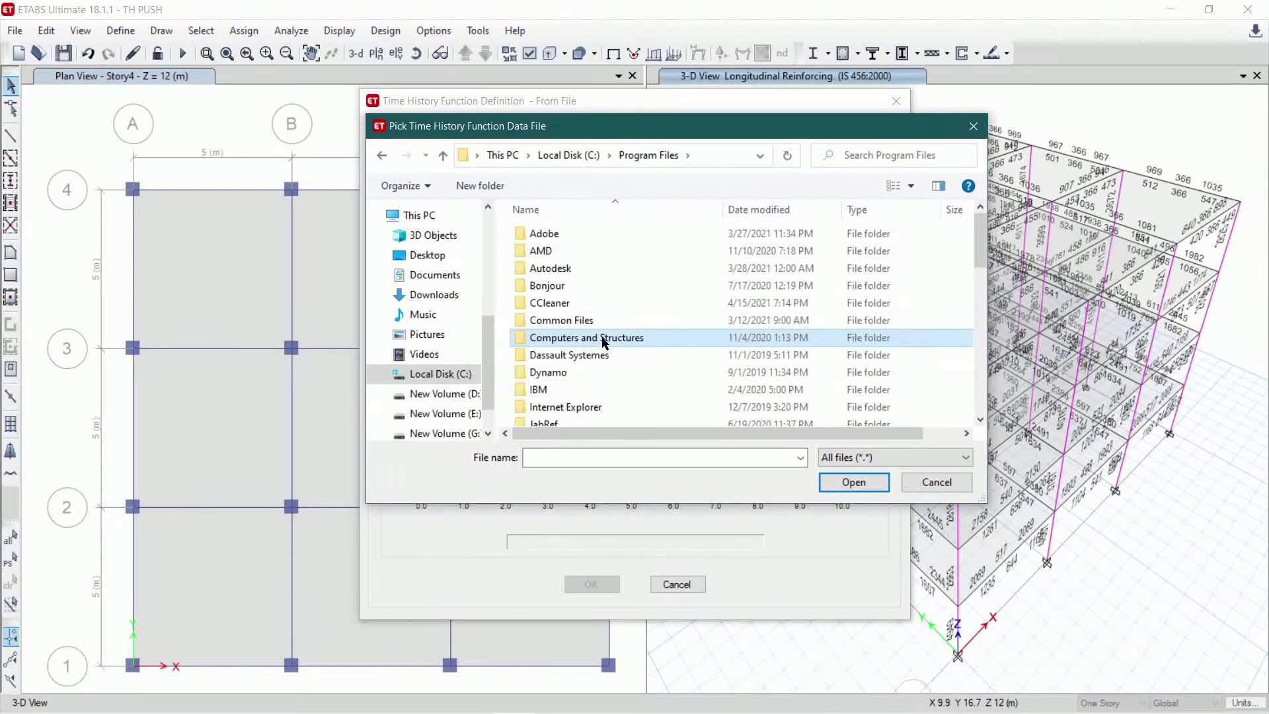
{"action": "double_click", "coordinate": [602, 339]}
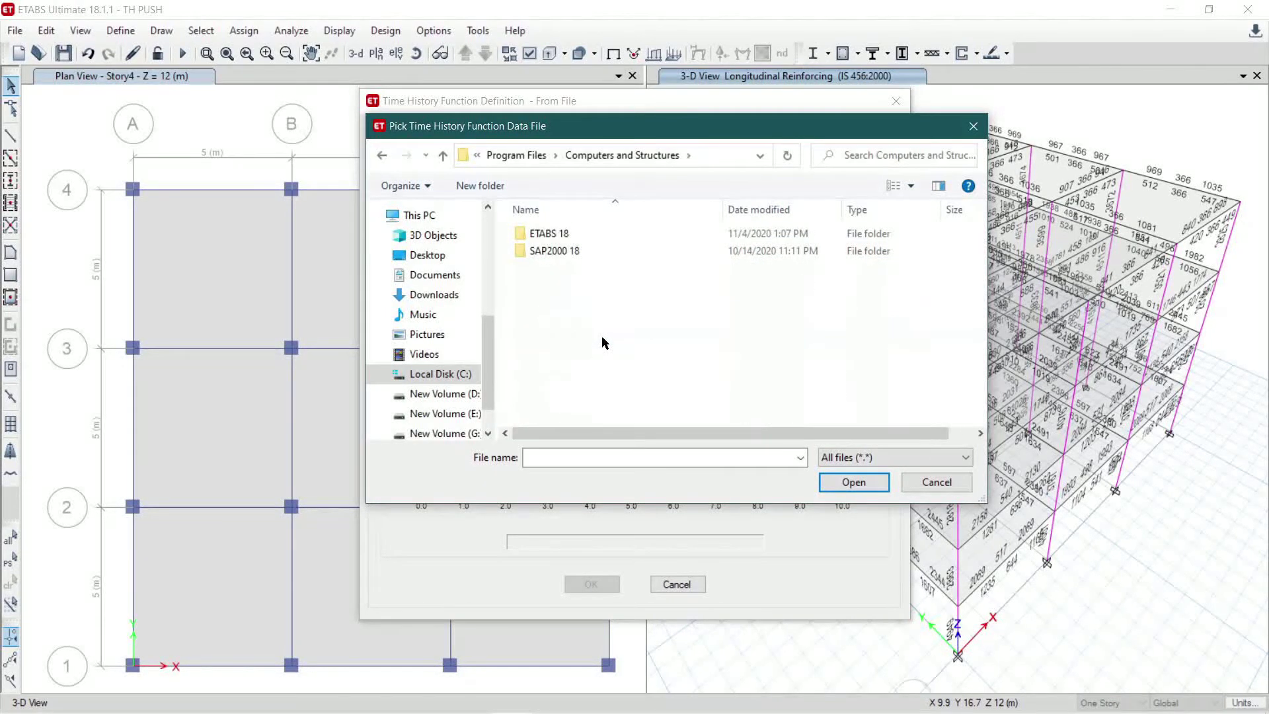
{"action": "double_click", "coordinate": [574, 234]}
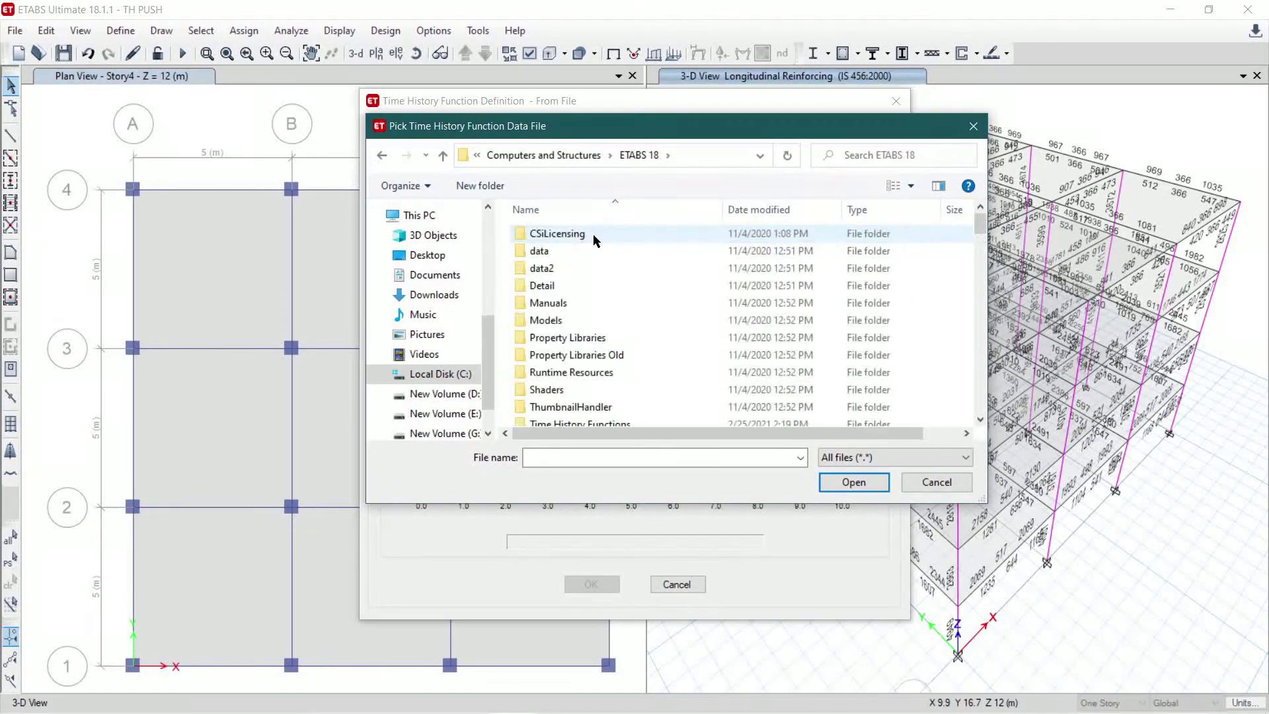
{"action": "scroll", "coordinate": [620, 276], "scroll_direction": "down", "scroll_amount": 1}
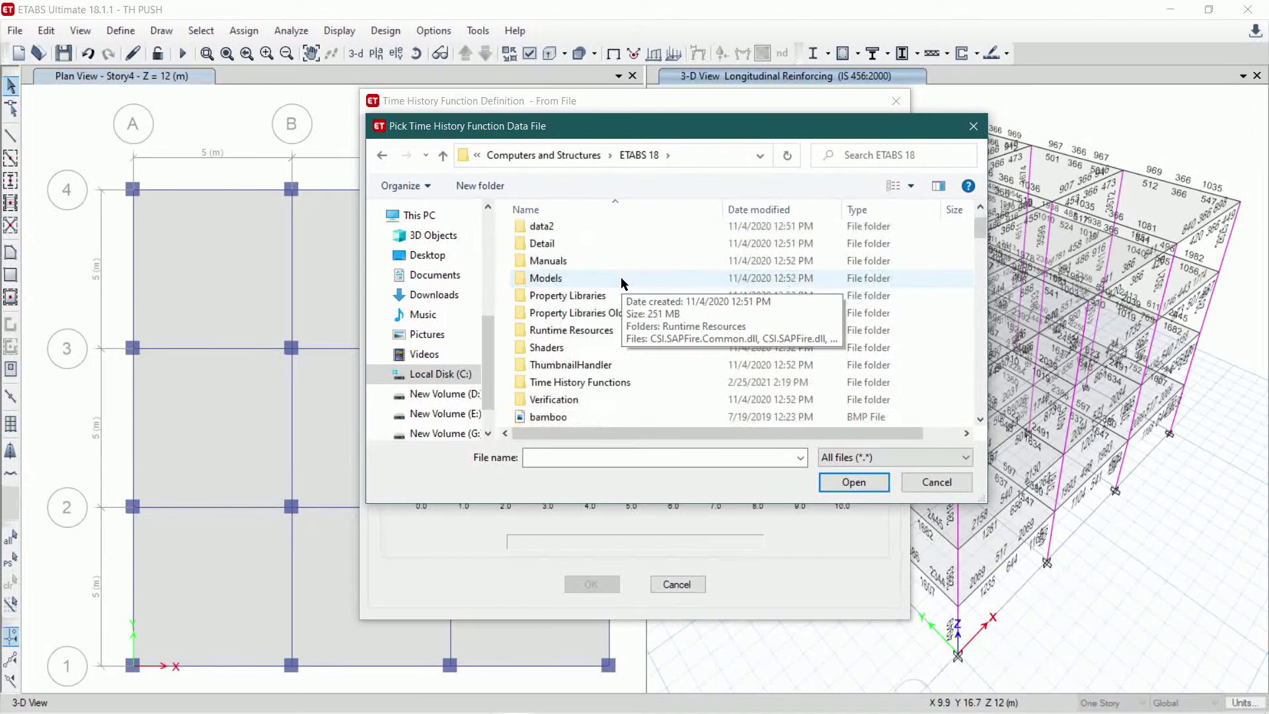
{"action": "double_click", "coordinate": [571, 383]}
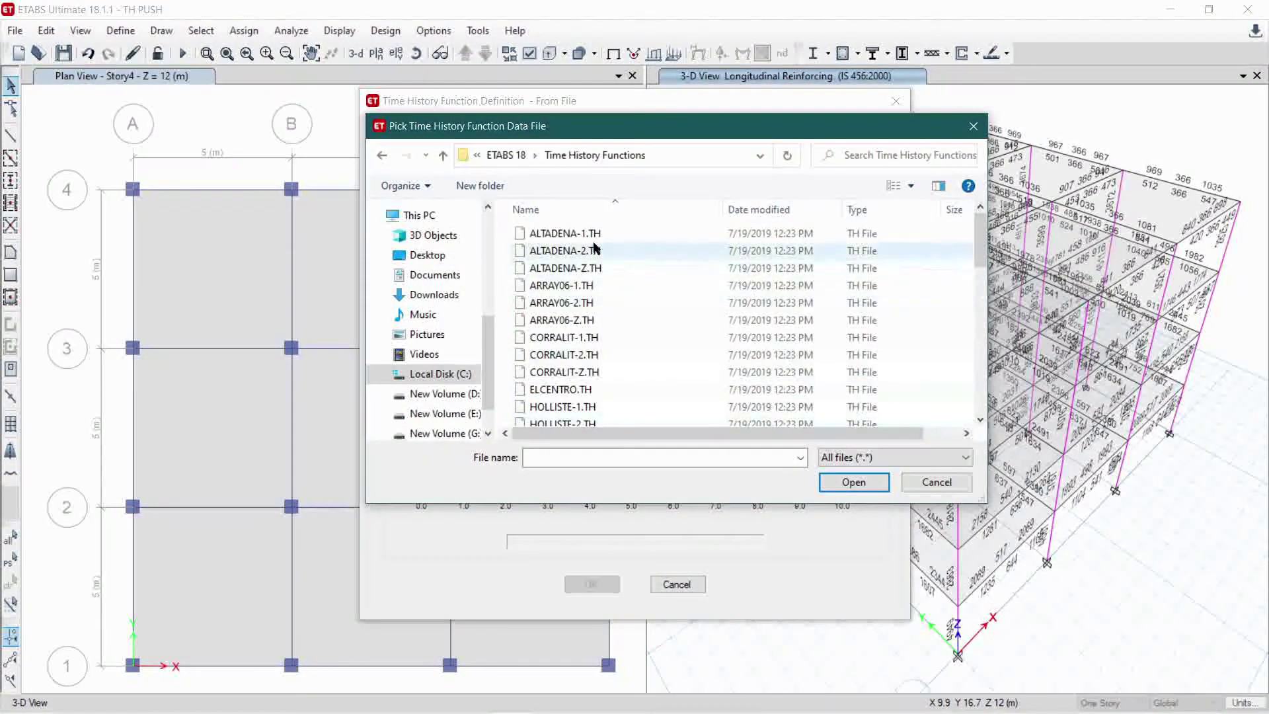
{"action": "left_click", "coordinate": [895, 457]}
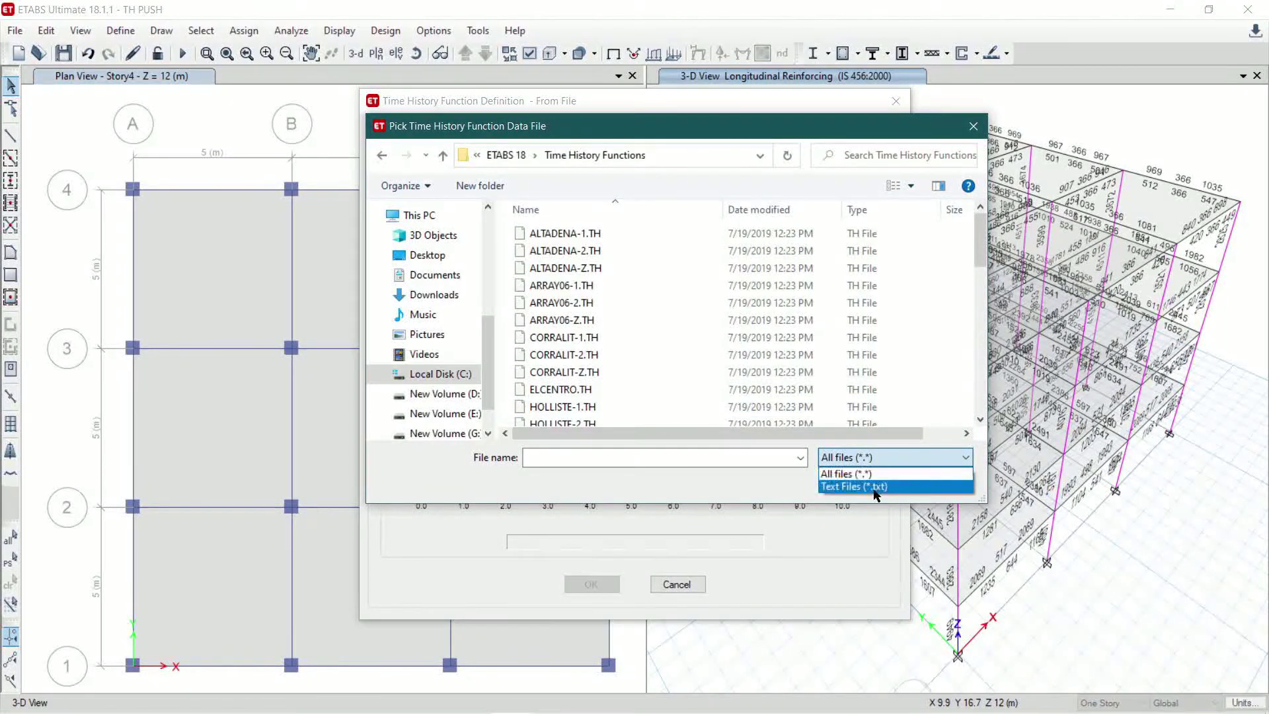
{"action": "left_click", "coordinate": [872, 487]}
{"action": "left_click", "coordinate": [861, 458]}
{"action": "left_click", "coordinate": [853, 474]}
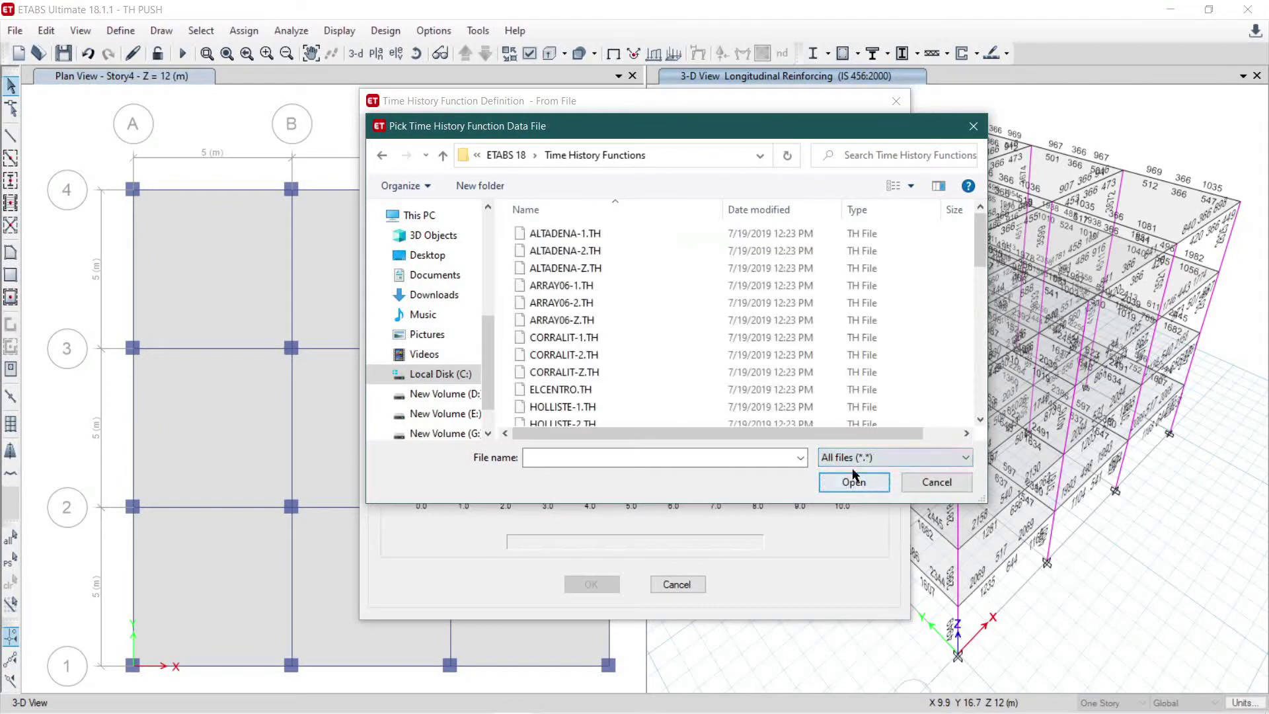
- Load LACC_NOR-1.TH as the time history data file and accept the function definition
{"action": "left_click_drag", "start_coordinate": [982, 236], "coordinate": [984, 397]}
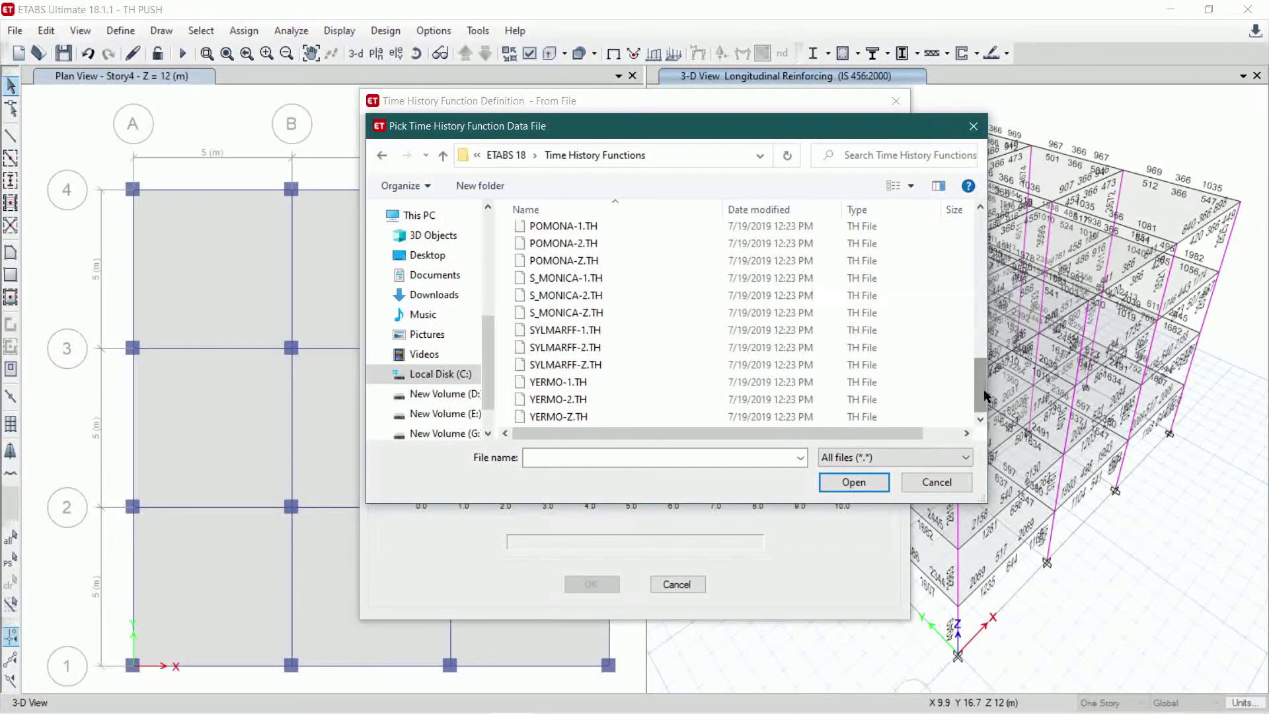
{"action": "scroll", "coordinate": [572, 327], "scroll_direction": "up", "scroll_amount": 10}
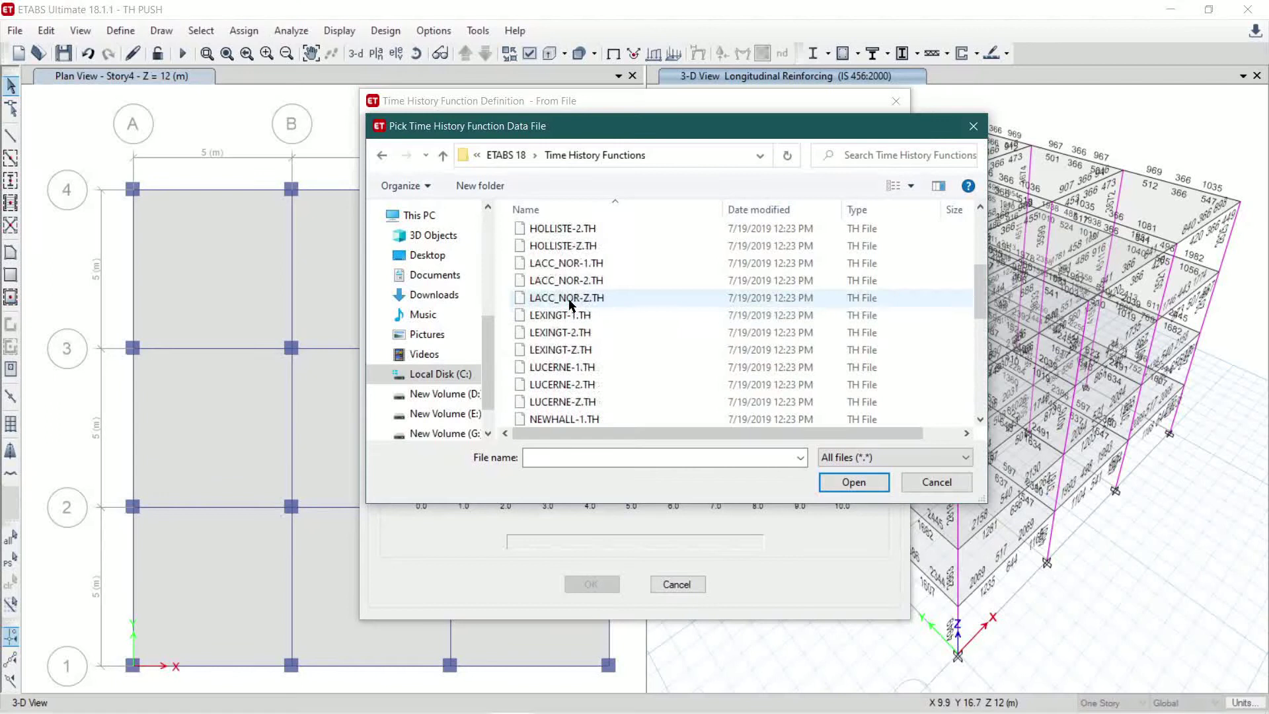
{"action": "scroll", "coordinate": [571, 304], "scroll_direction": "up", "scroll_amount": 2}
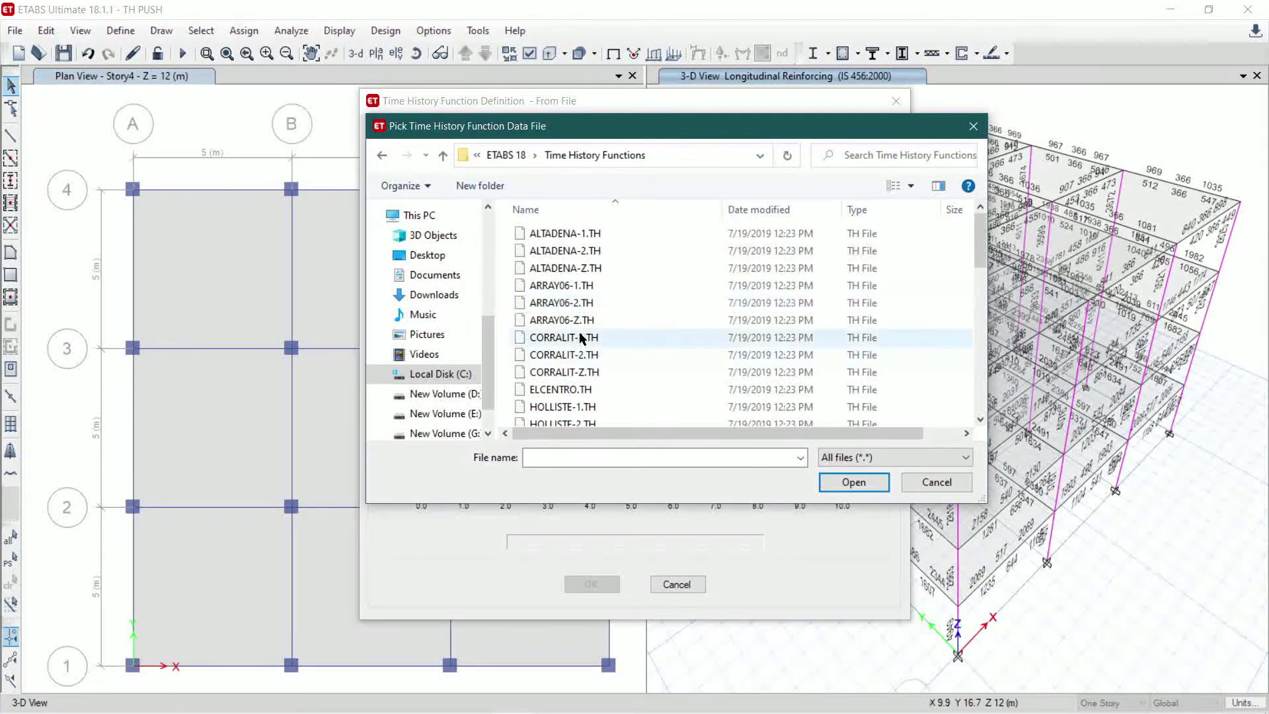
{"action": "scroll", "coordinate": [580, 338], "scroll_direction": "down", "scroll_amount": 2}
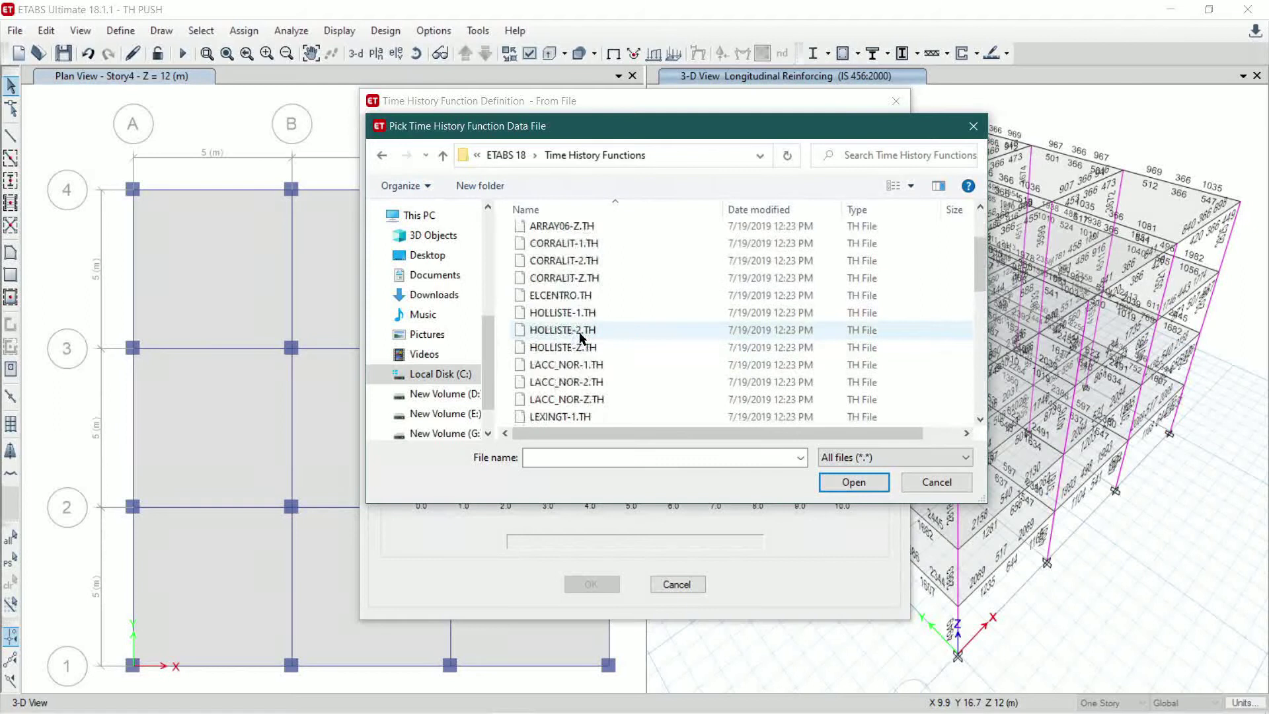
{"action": "left_click", "coordinate": [547, 367]}
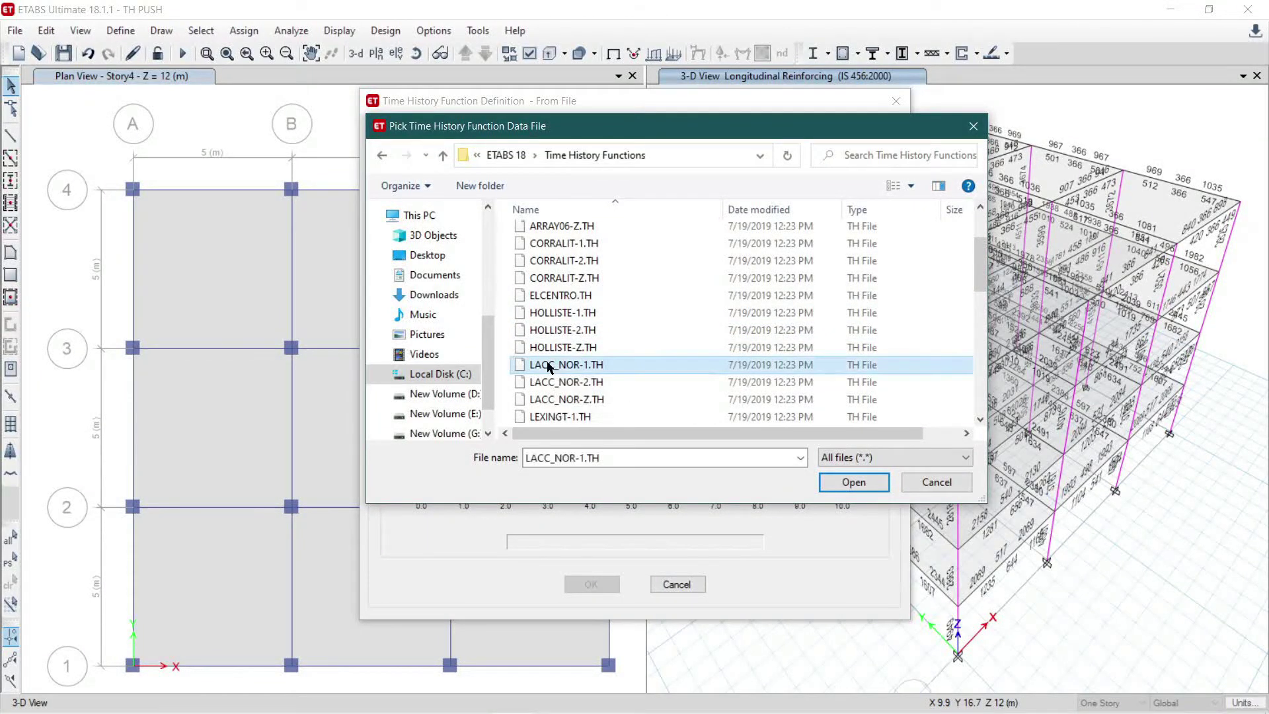
{"action": "left_click", "coordinate": [854, 482]}
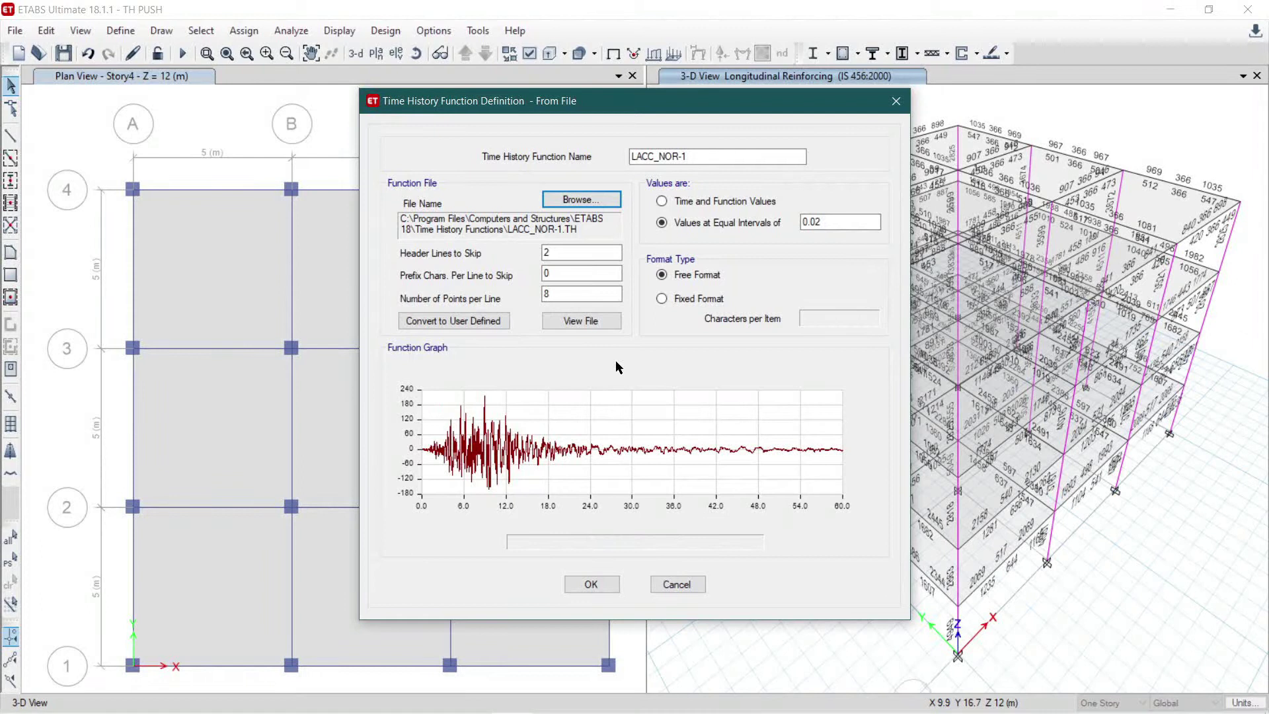
{"action": "left_click", "coordinate": [599, 585]}
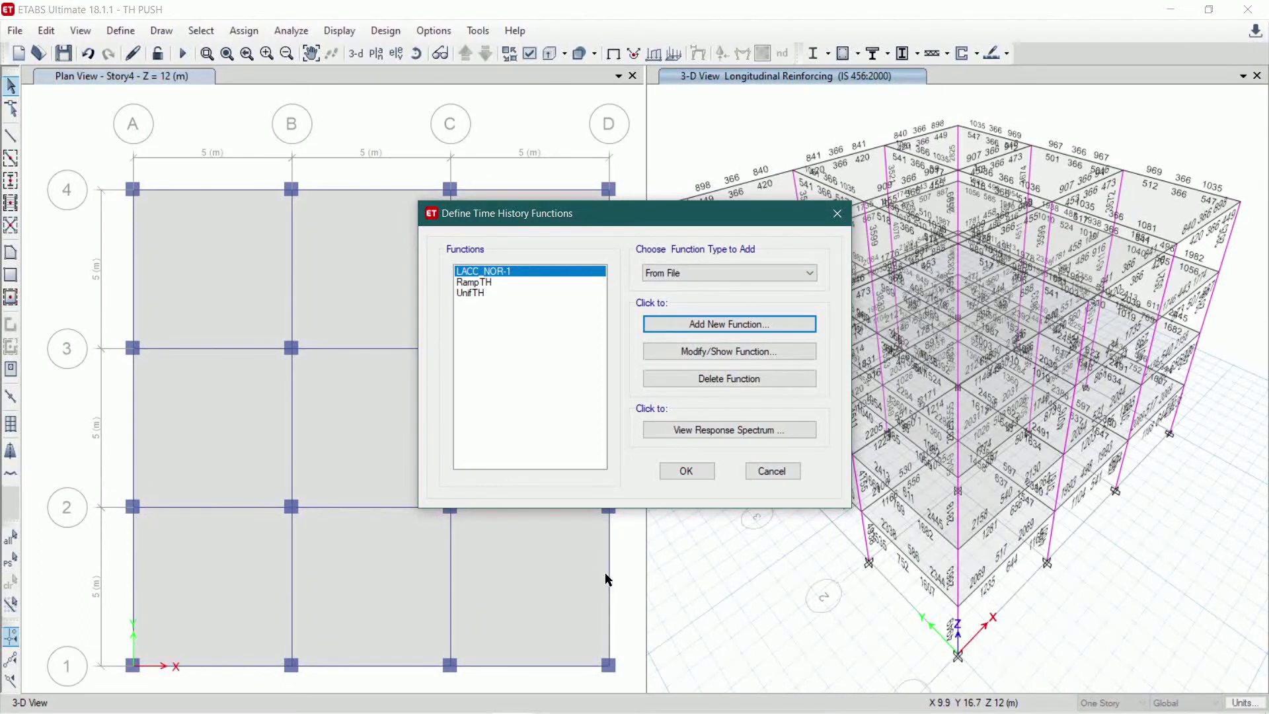
{"action": "left_click", "coordinate": [677, 470]}
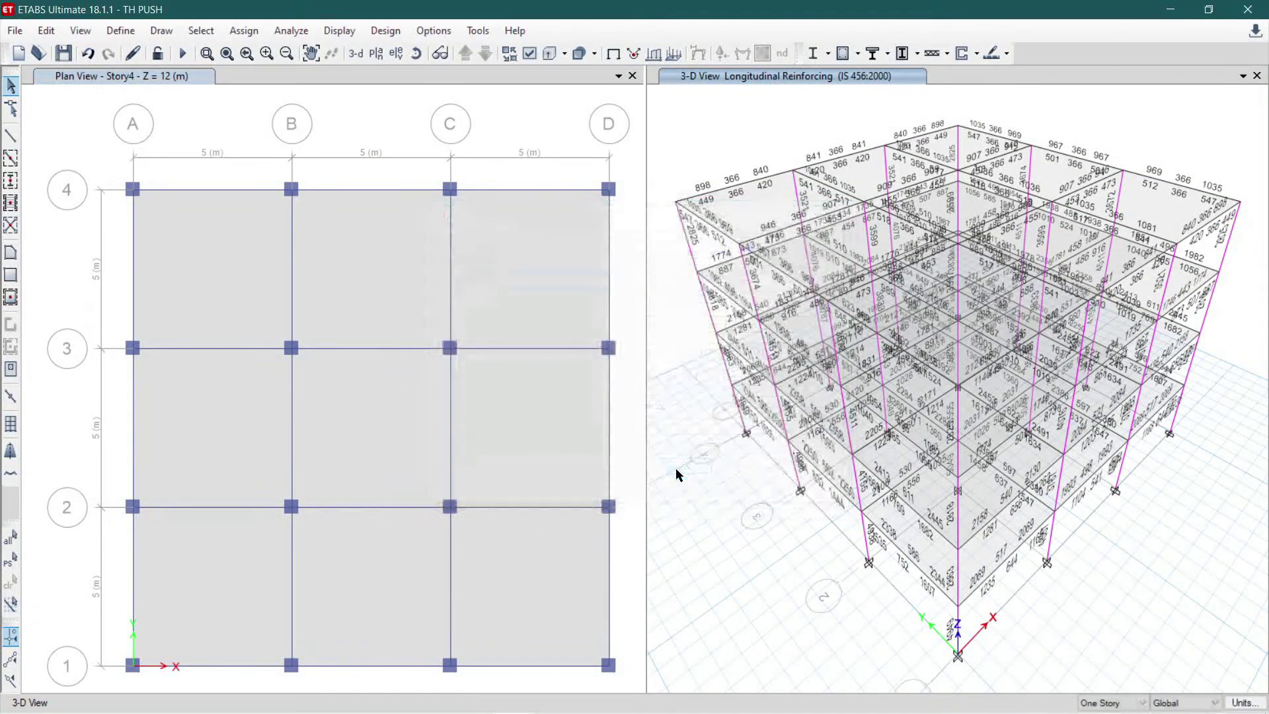
- Add a load pattern named PA X of type Seismic with IS 1893:2016 as its auto lateral load
{"action": "left_click", "coordinate": [131, 30]}
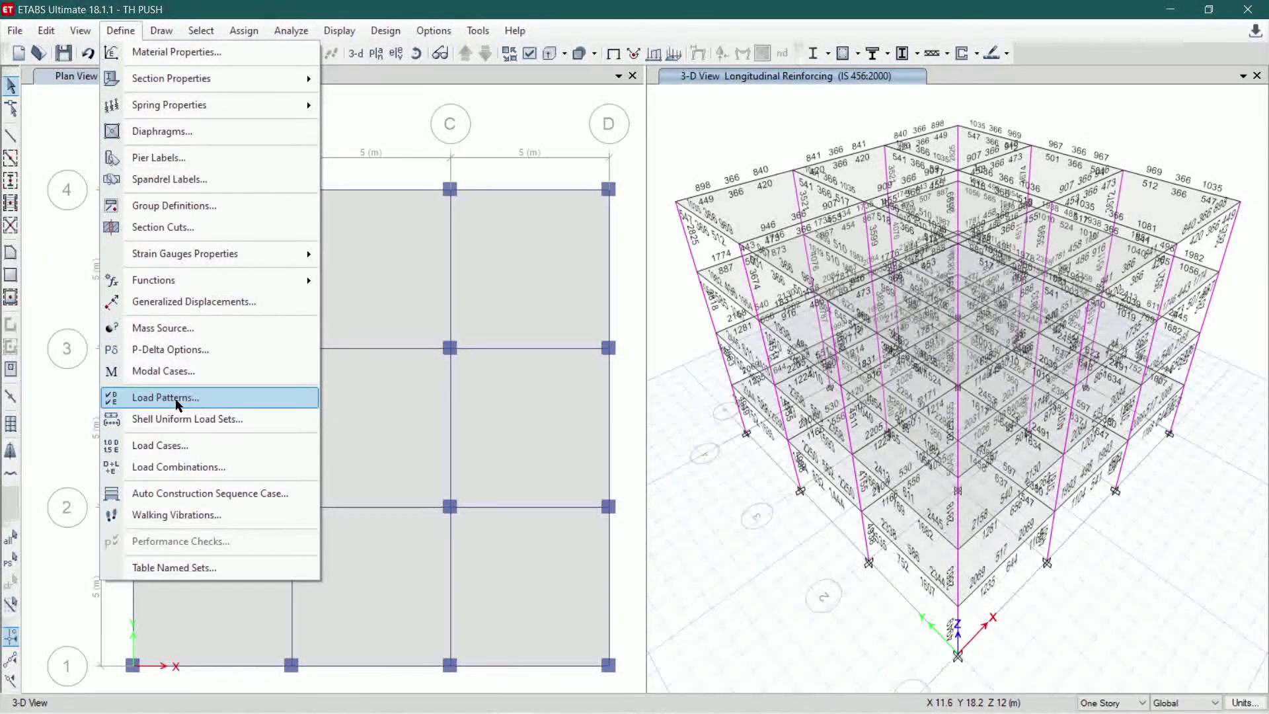
{"action": "left_click", "coordinate": [228, 399]}
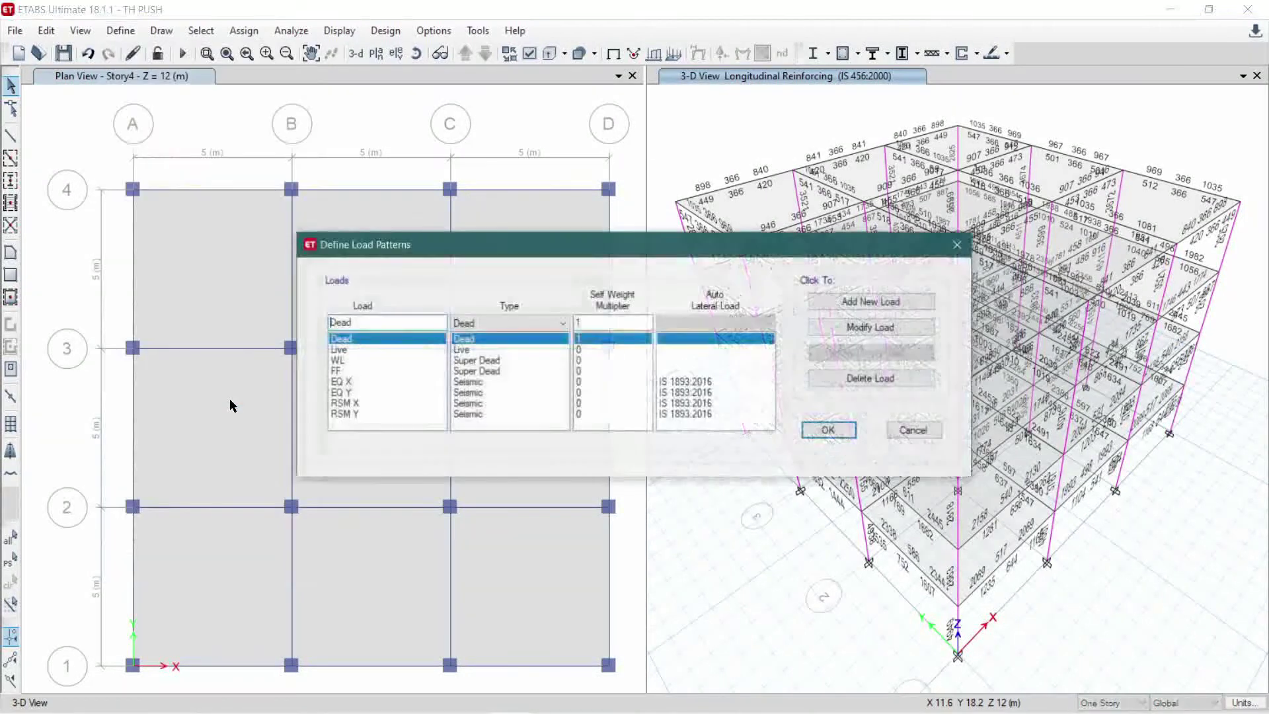
{"action": "left_click_drag", "start_coordinate": [360, 320], "coordinate": [275, 334]}
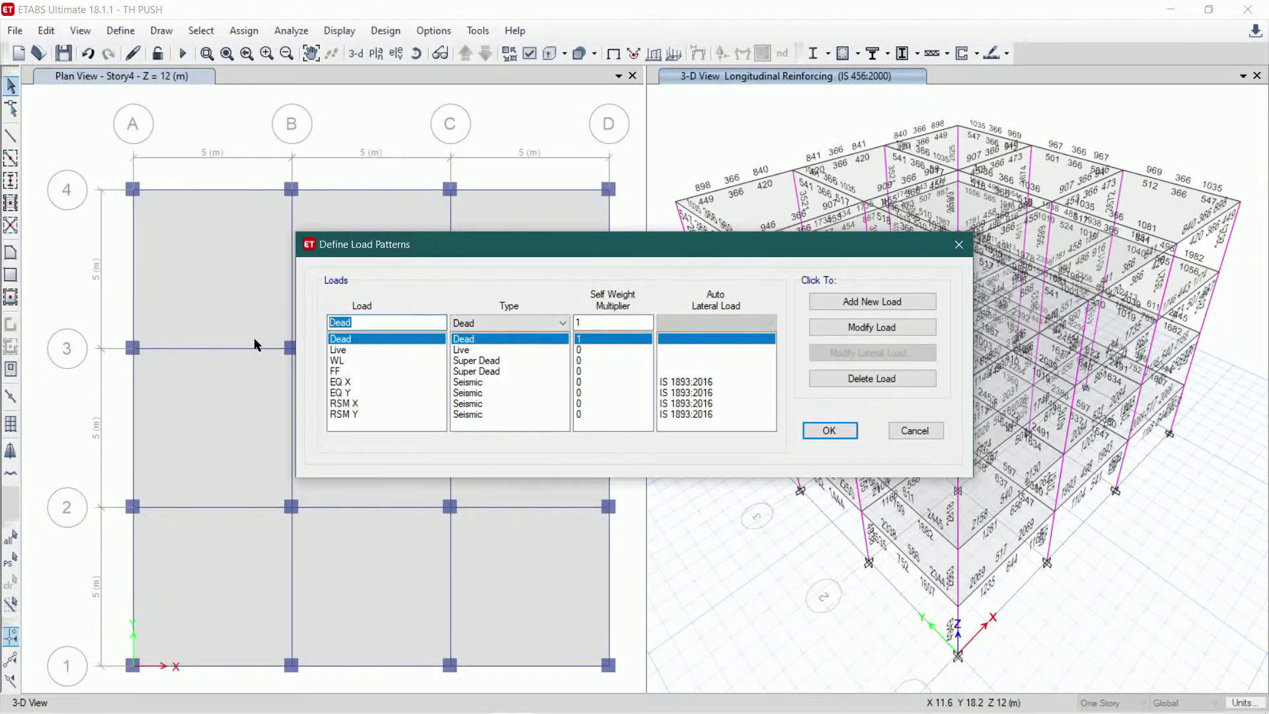
{"action": "type", "text": "PA X"}
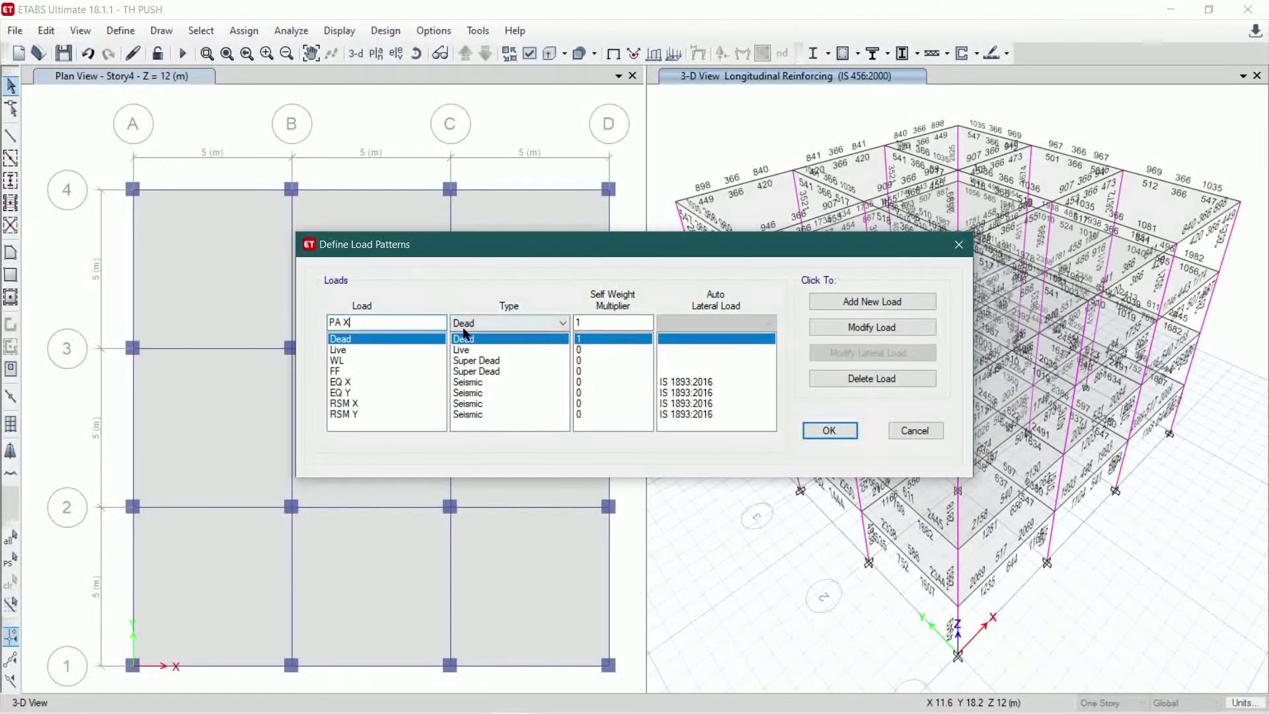
{"action": "left_click", "coordinate": [528, 322]}
{"action": "left_click", "coordinate": [477, 403]}
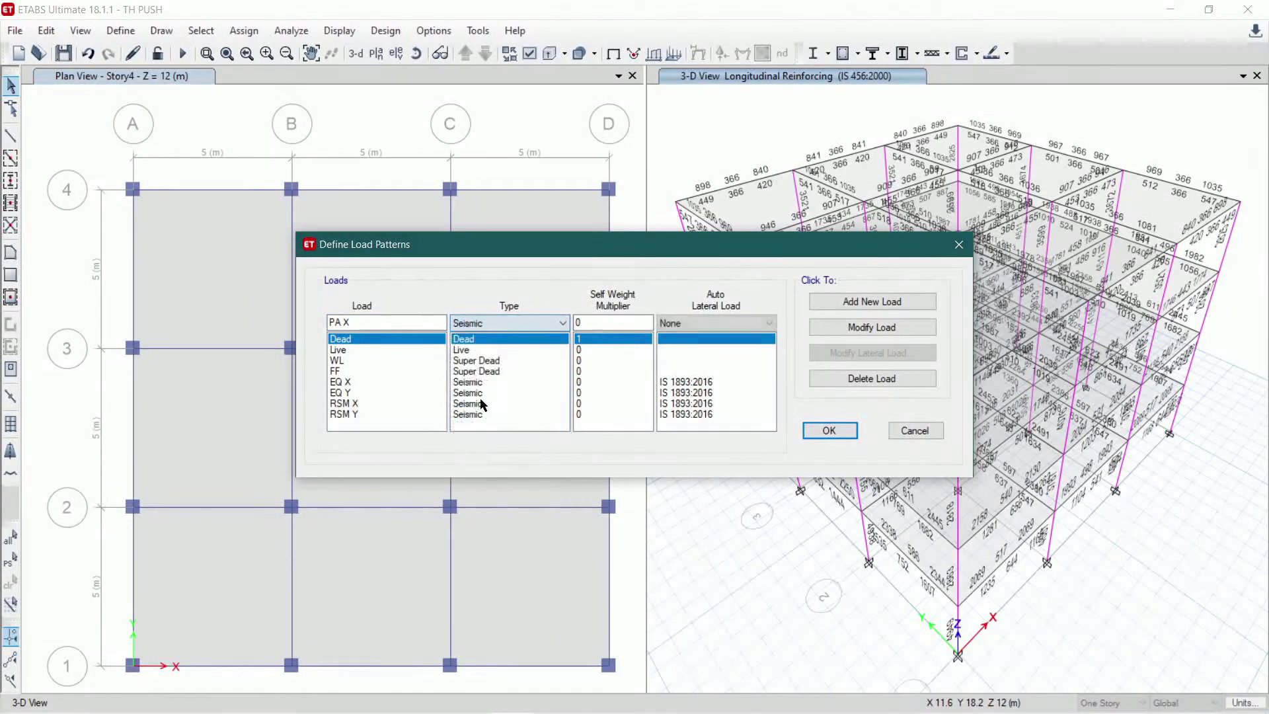
{"action": "left_click", "coordinate": [726, 322]}
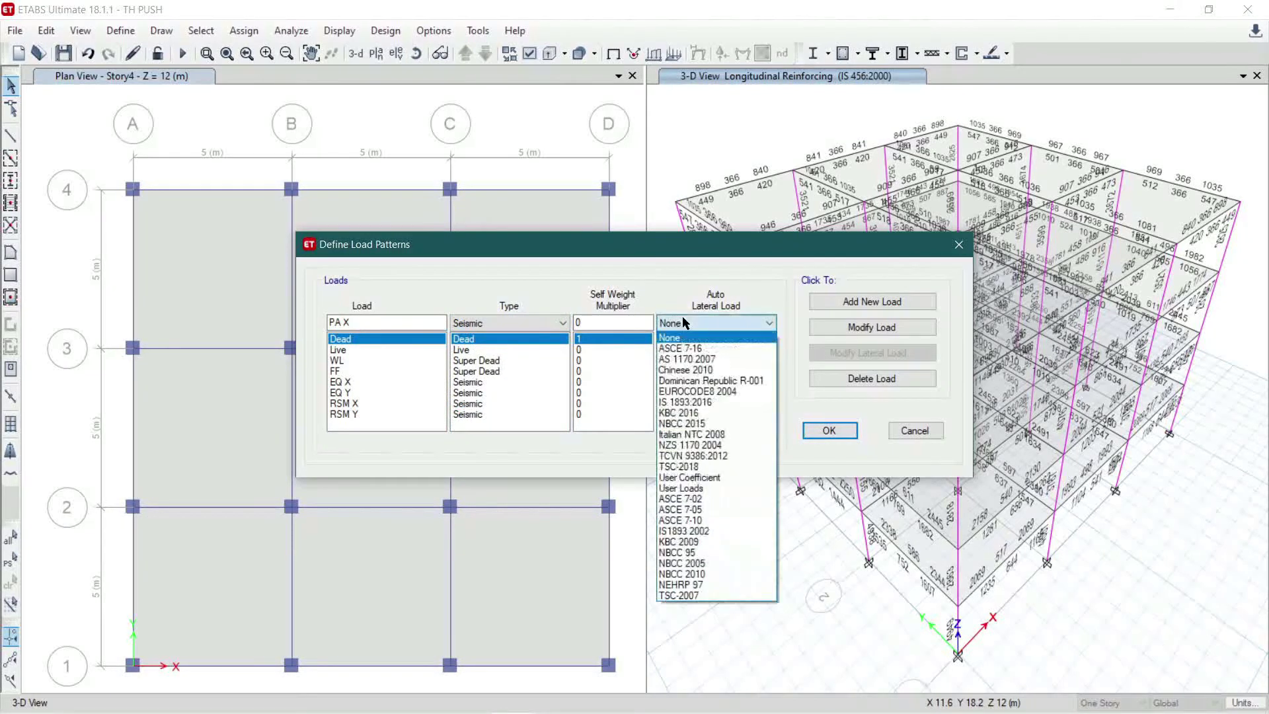
{"action": "left_click", "coordinate": [712, 404]}
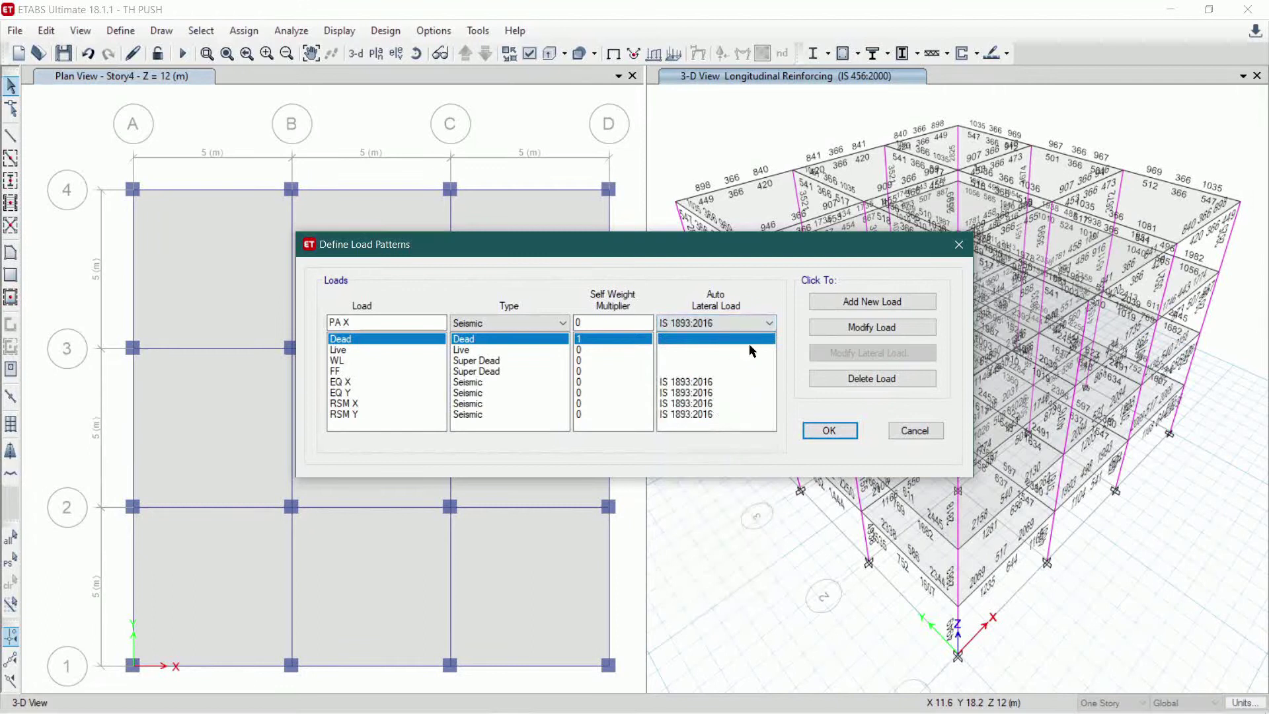
{"action": "left_click", "coordinate": [838, 299]}
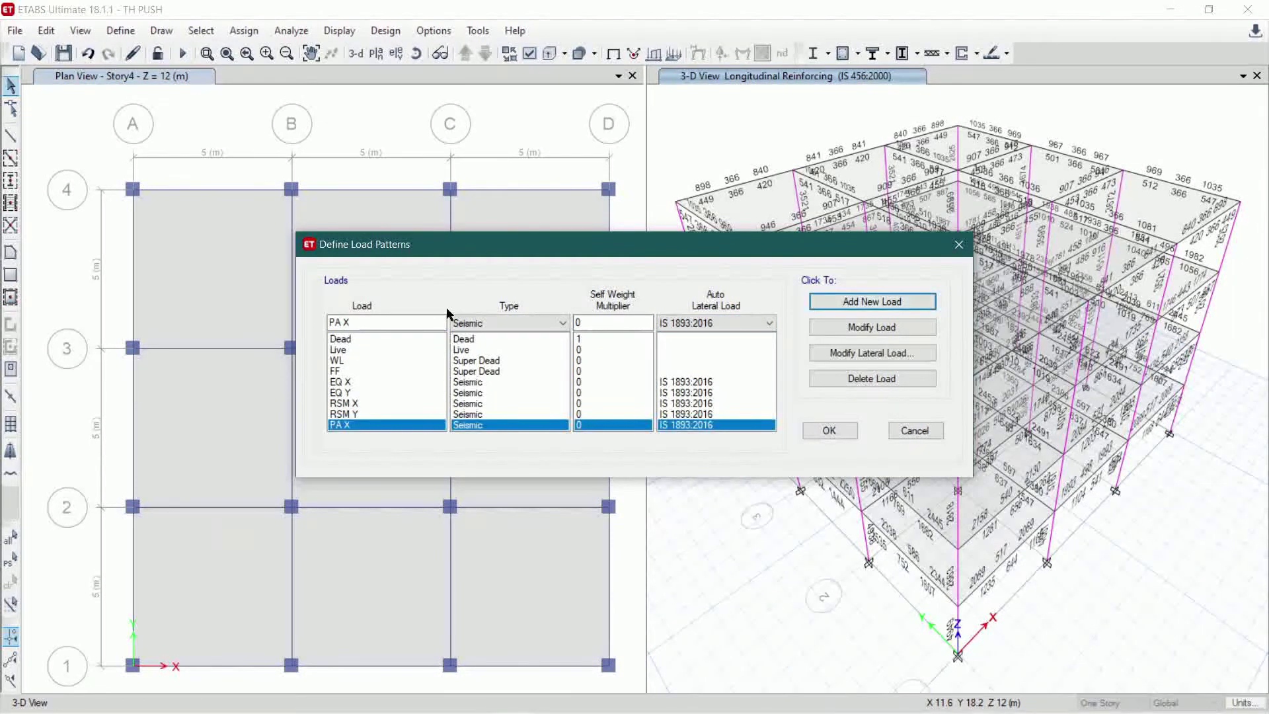
- Add a load pattern named PA Y with the same Seismic type and IS 1893:2016 lateral load
{"action": "left_click", "coordinate": [357, 325]}
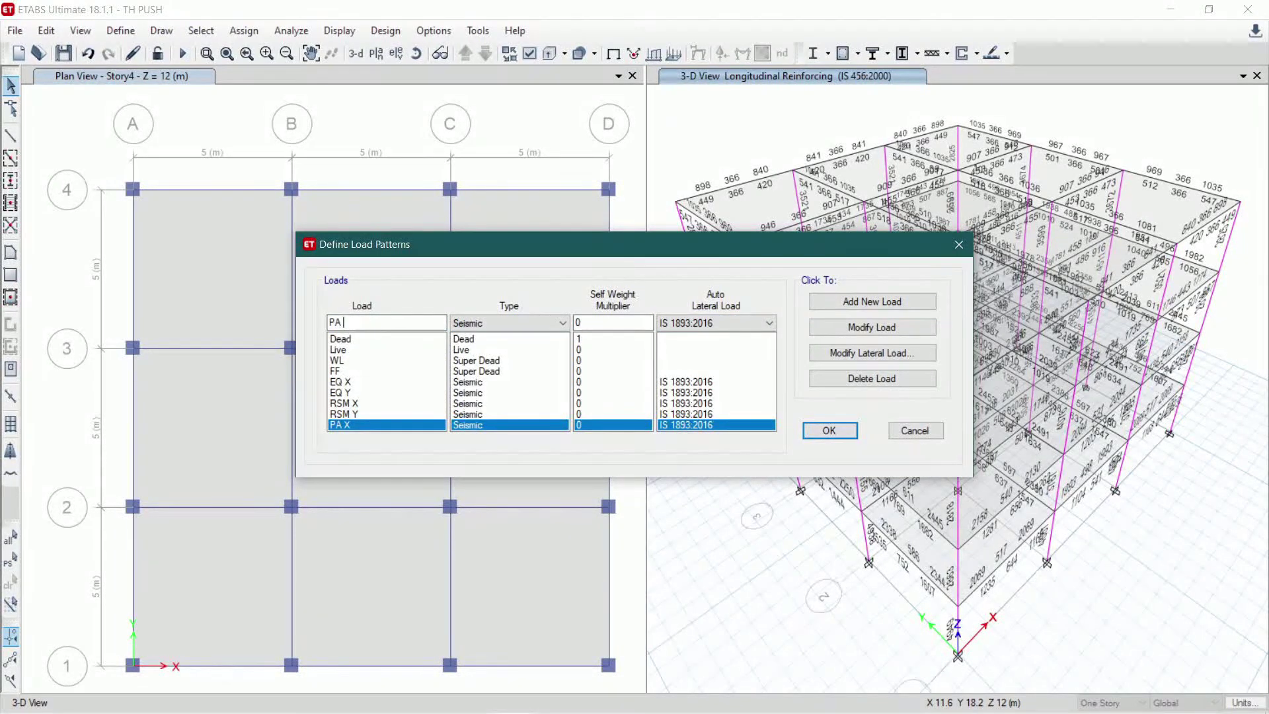
{"action": "type", "text": "Y"}
{"action": "left_click", "coordinate": [879, 302]}
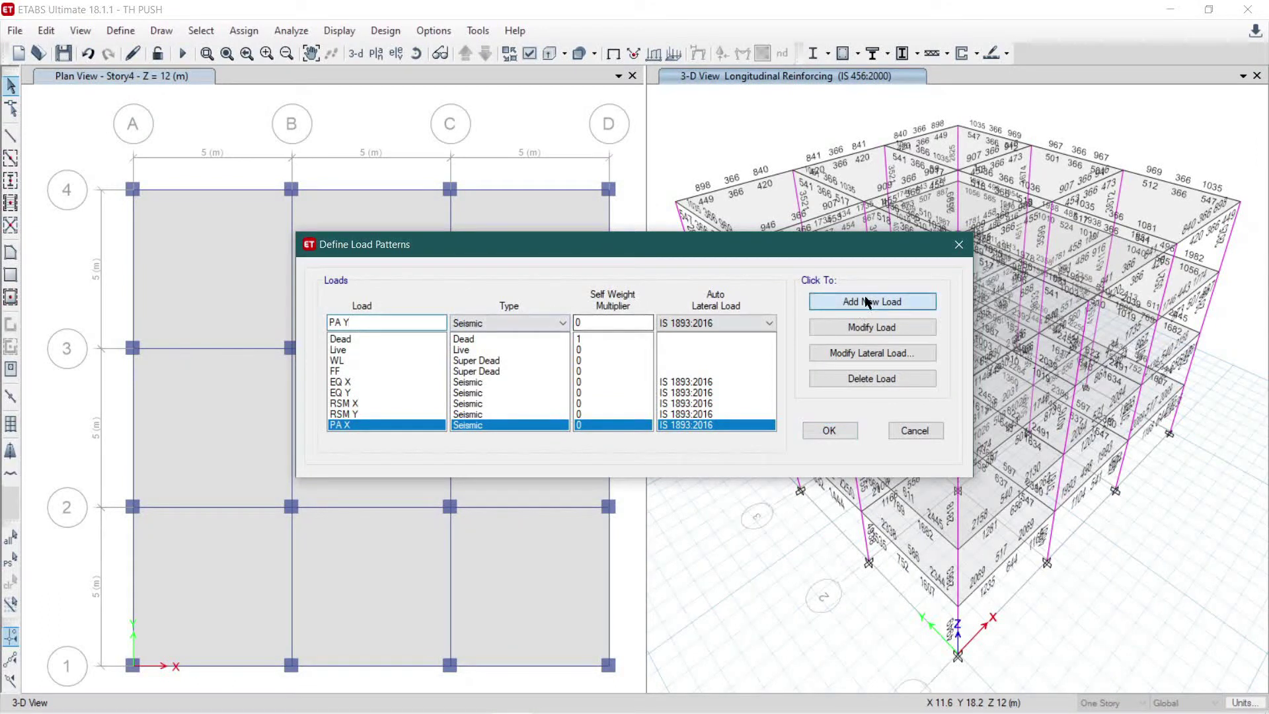
- Add two Seismic load patterns named TH X and TH Y, both using the IS 1893:2016 auto lateral load
{"action": "left_click", "coordinate": [349, 325]}
{"action": "left_click_drag", "start_coordinate": [349, 327], "coordinate": [258, 320]}
{"action": "type", "text": "TH X"}
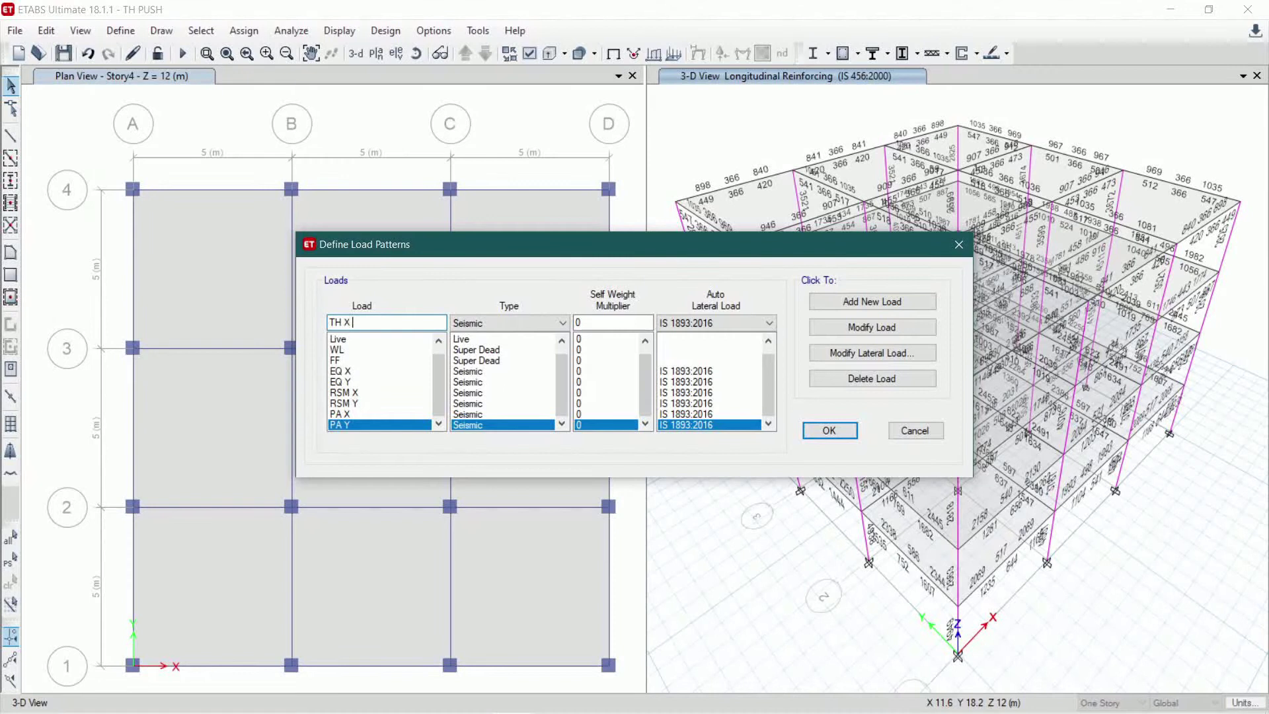
{"action": "left_click", "coordinate": [851, 303]}
{"action": "left_click", "coordinate": [351, 322]}
{"action": "double_click", "coordinate": [351, 322]}
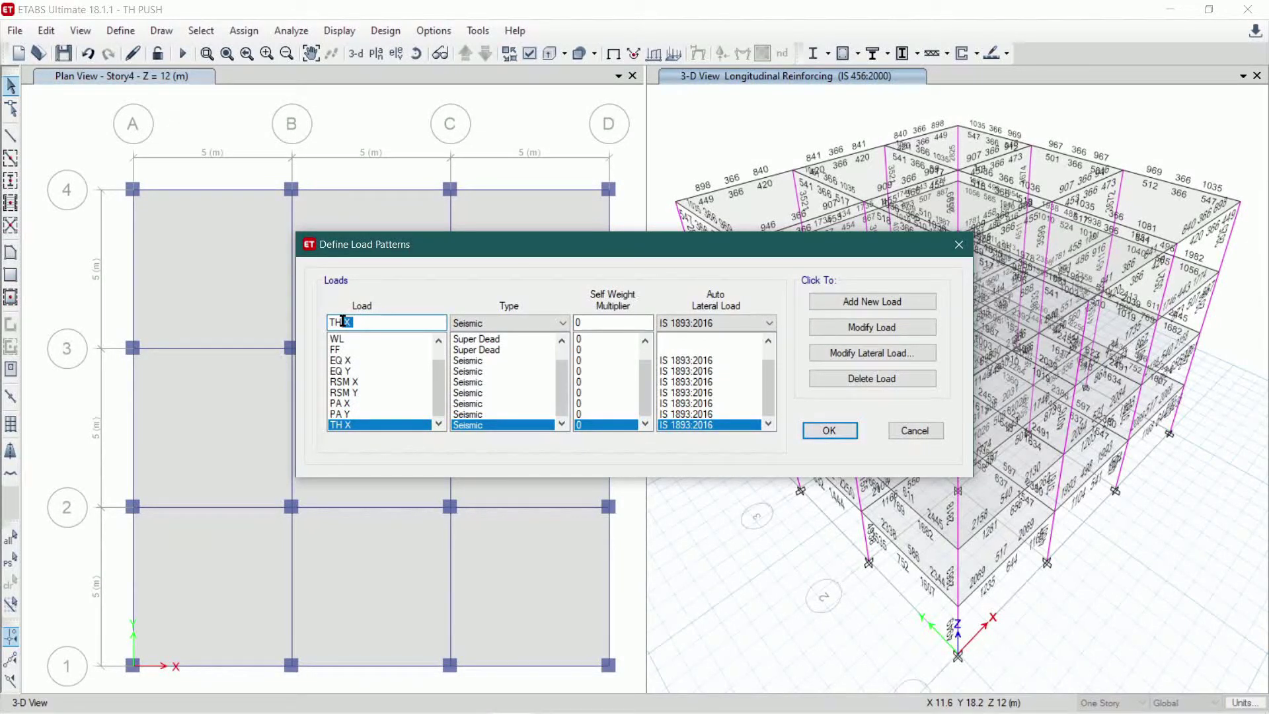
{"action": "type", "text": "Y"}
{"action": "left_click", "coordinate": [342, 322]}
{"action": "left_click", "coordinate": [826, 300]}
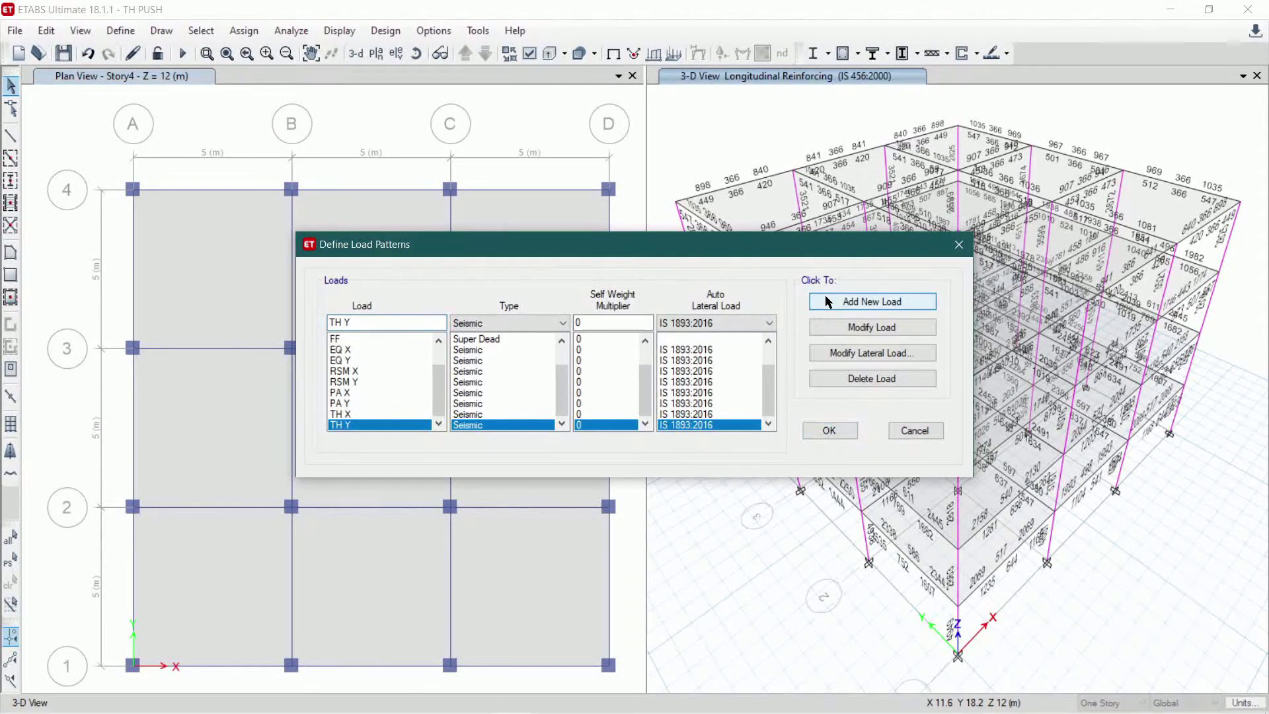
- Restrict the PA X lateral load to X Dir without eccentricity and set its importance factor to 1.2
{"action": "left_click", "coordinate": [352, 392]}
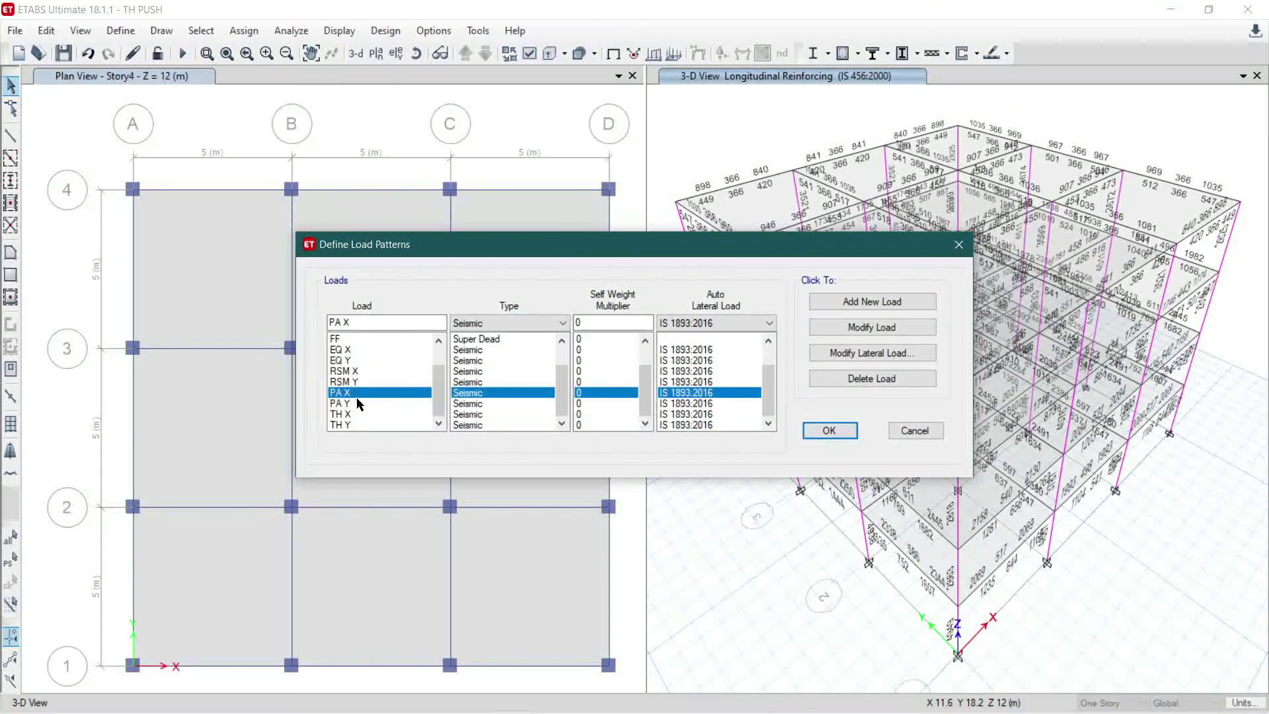
{"action": "left_click", "coordinate": [869, 355]}
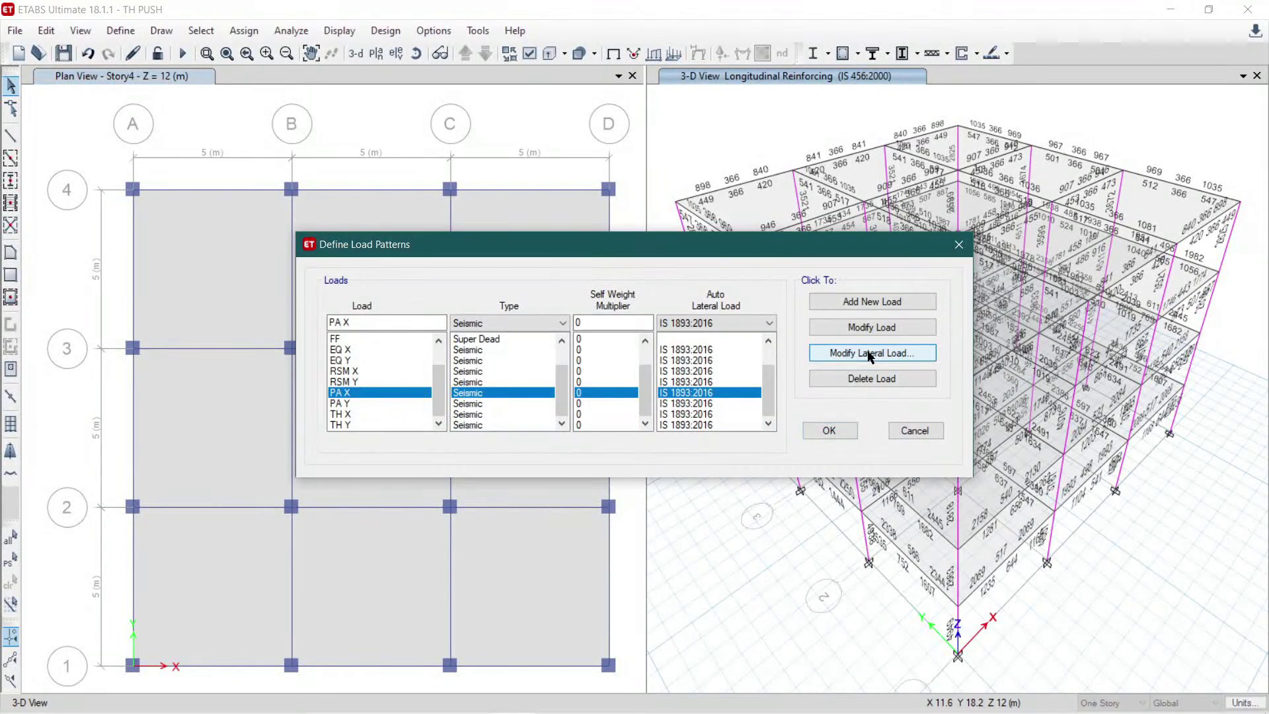
{"action": "left_click_drag", "start_coordinate": [738, 207], "coordinate": [680, 206]}
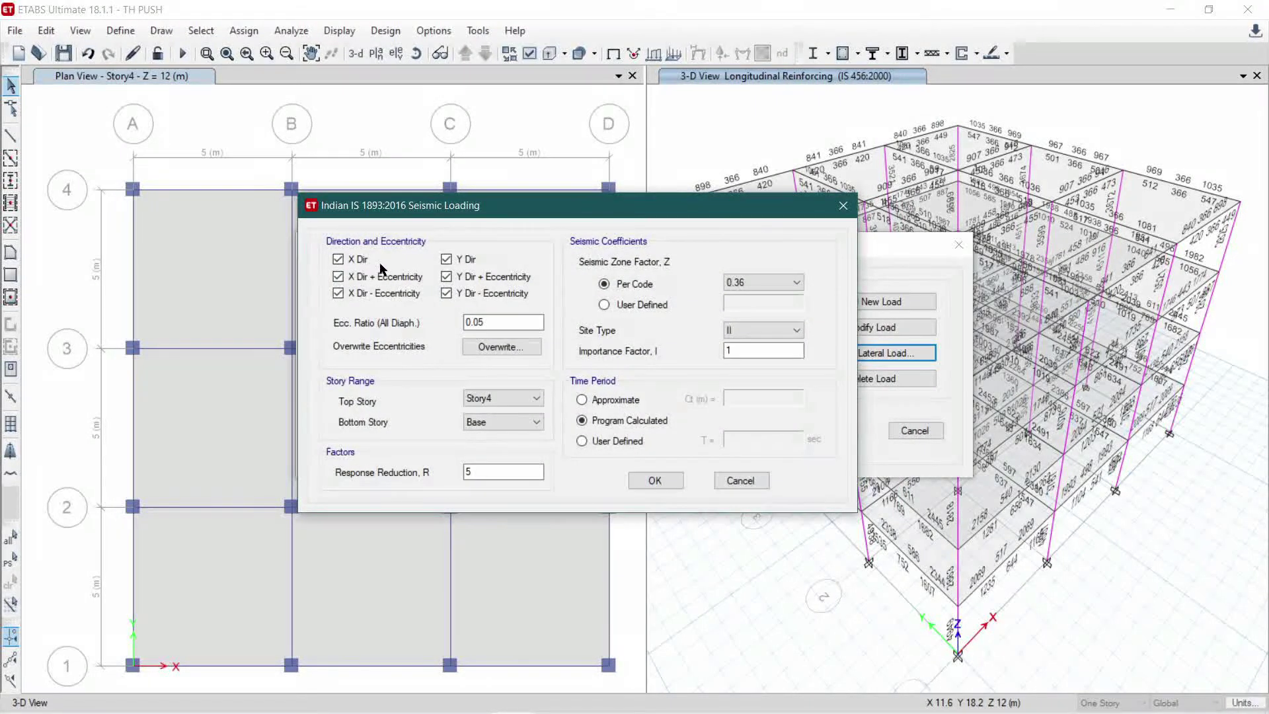
{"action": "left_click", "coordinate": [339, 294]}
{"action": "left_click", "coordinate": [447, 294]}
{"action": "left_click", "coordinate": [446, 277]}
{"action": "left_click", "coordinate": [446, 259]}
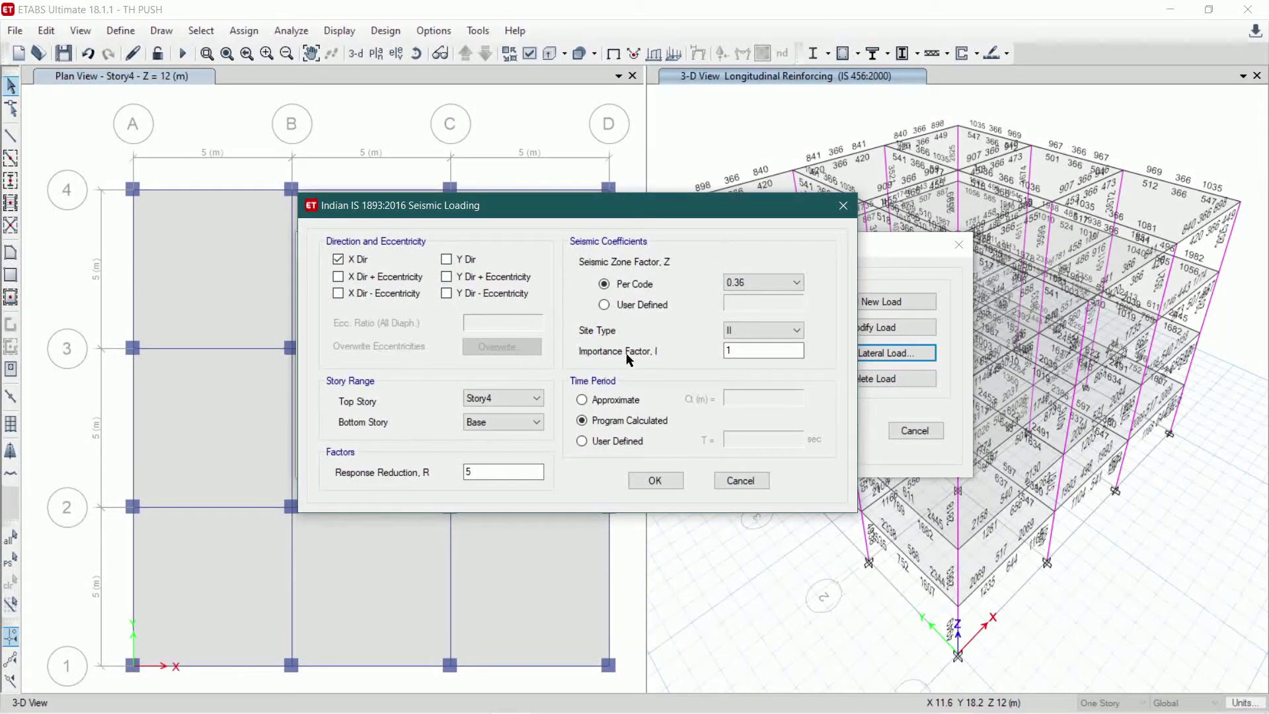
{"action": "left_click", "coordinate": [752, 350]}
{"action": "type", "text": ".2"}
{"action": "left_click", "coordinate": [654, 481]}
- Restrict the PA Y lateral load to Y Dir without eccentricity and set its importance factor to 1.2
{"action": "left_click", "coordinate": [477, 405]}
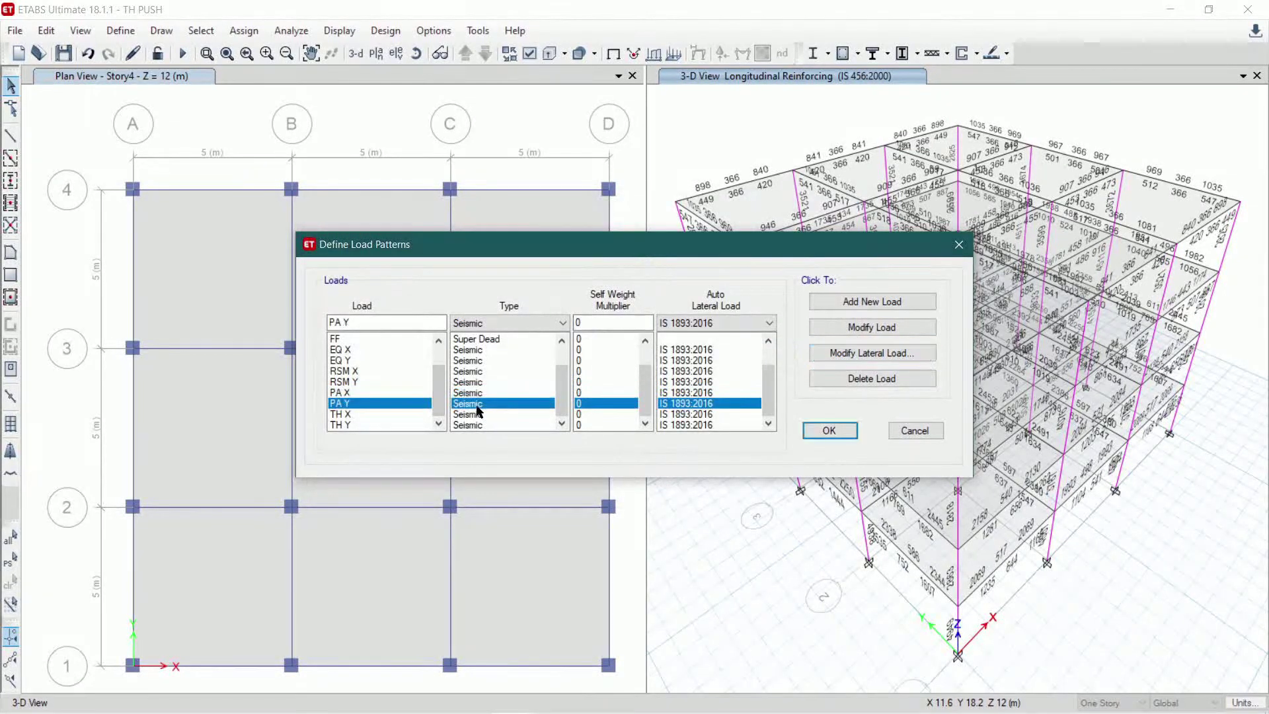
{"action": "left_click", "coordinate": [880, 353]}
{"action": "left_click", "coordinate": [420, 262]}
{"action": "left_click", "coordinate": [423, 279]}
{"action": "left_click", "coordinate": [428, 295]}
{"action": "left_click", "coordinate": [523, 278]}
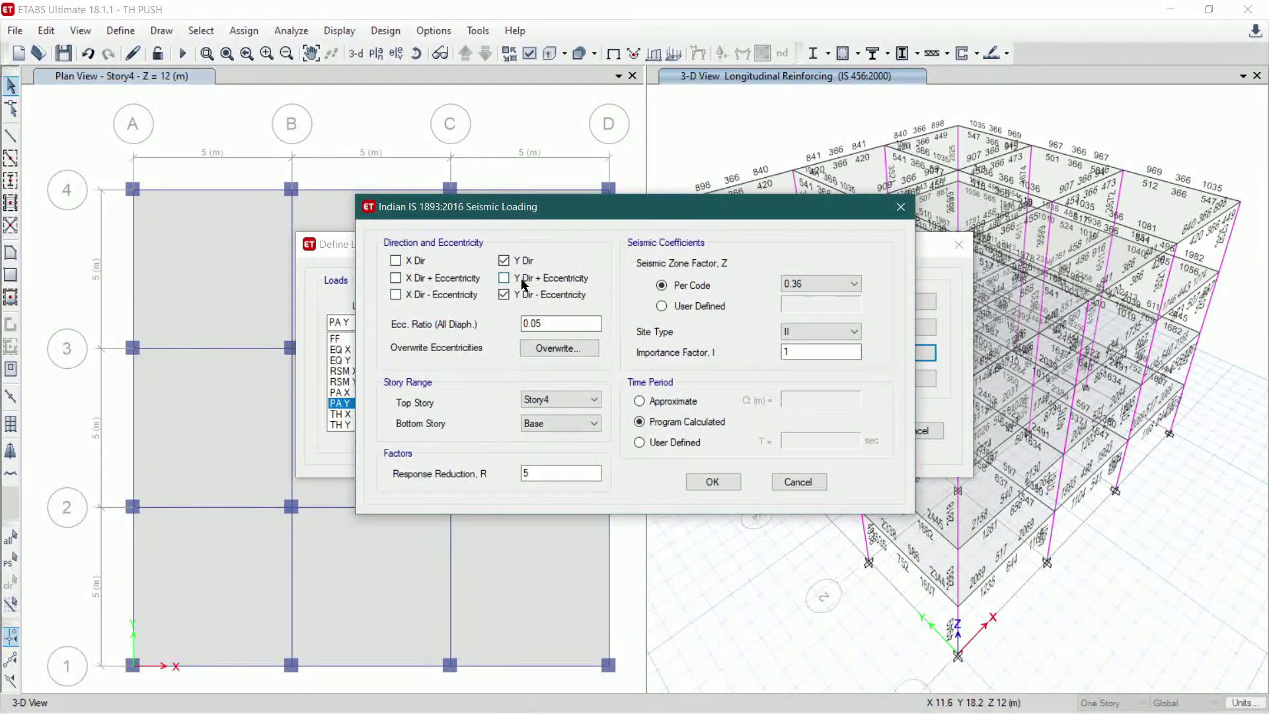
{"action": "left_click", "coordinate": [524, 295]}
{"action": "left_click", "coordinate": [800, 354]}
{"action": "type", "text": ".2"}
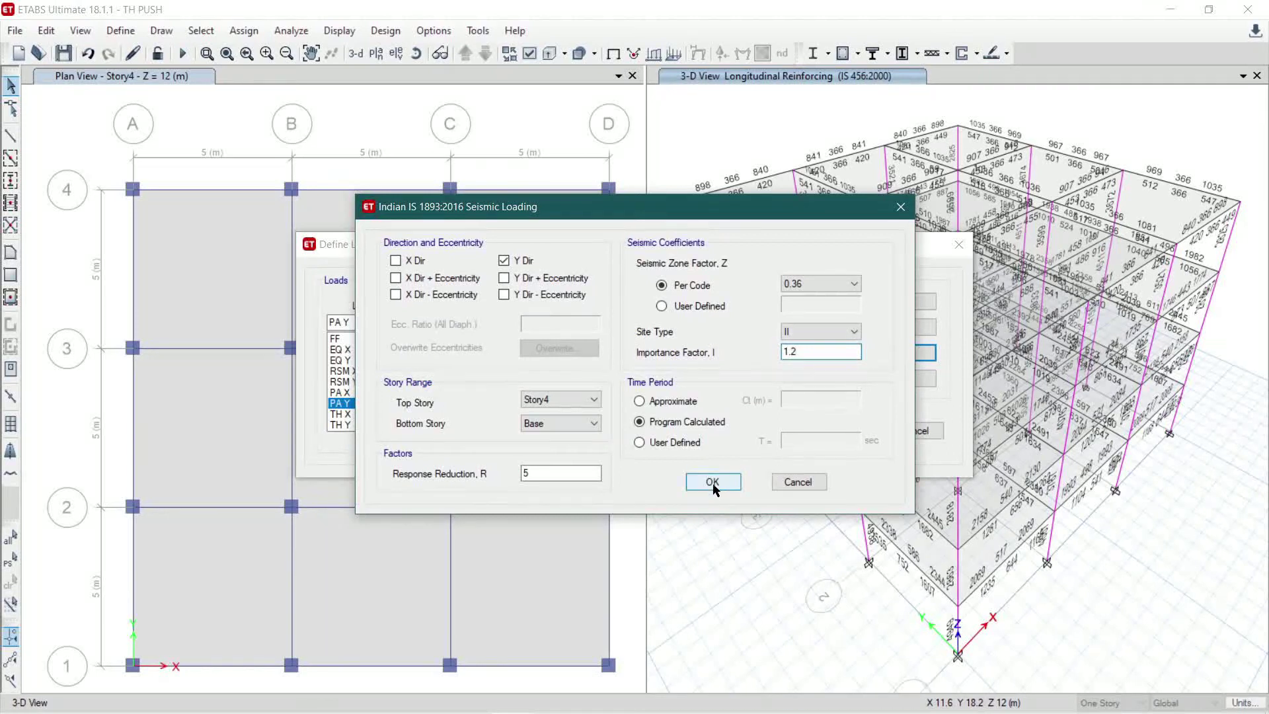
{"action": "left_click", "coordinate": [712, 482]}
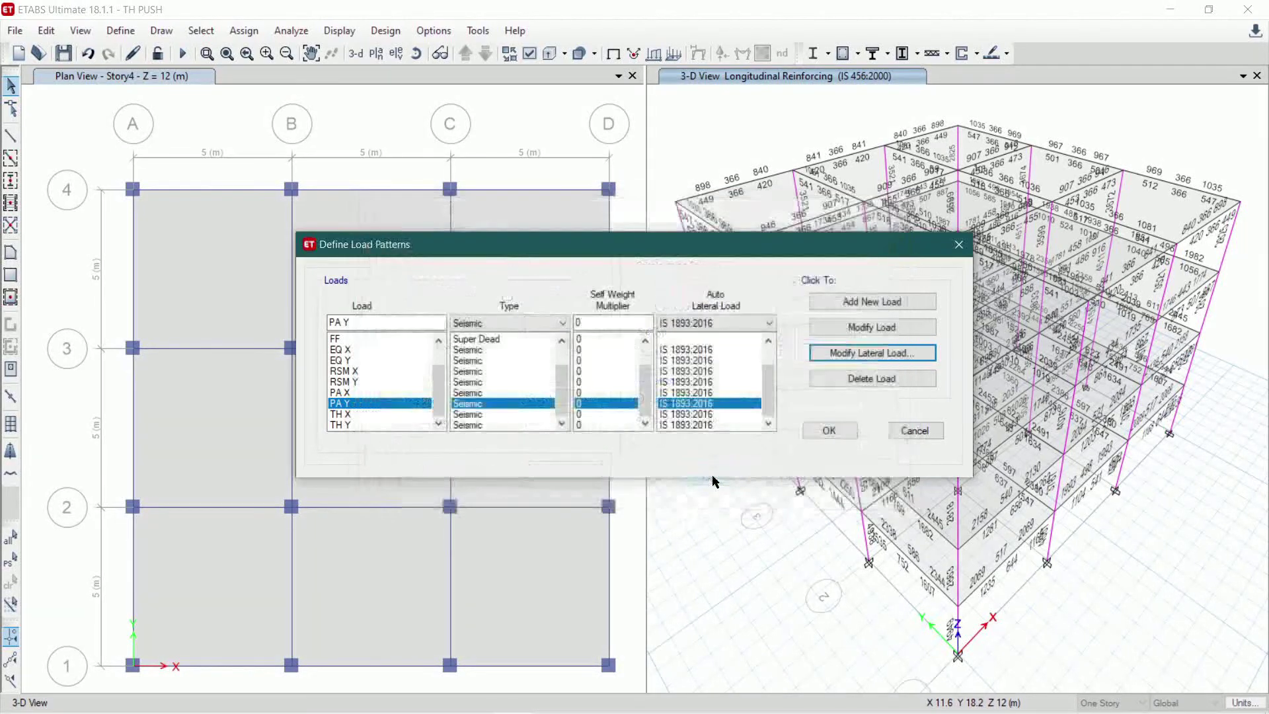
- Restrict the TH X lateral load to X Dir without eccentricity and set its importance factor to 1.2
{"action": "left_click", "coordinate": [491, 414]}
{"action": "left_click", "coordinate": [819, 352]}
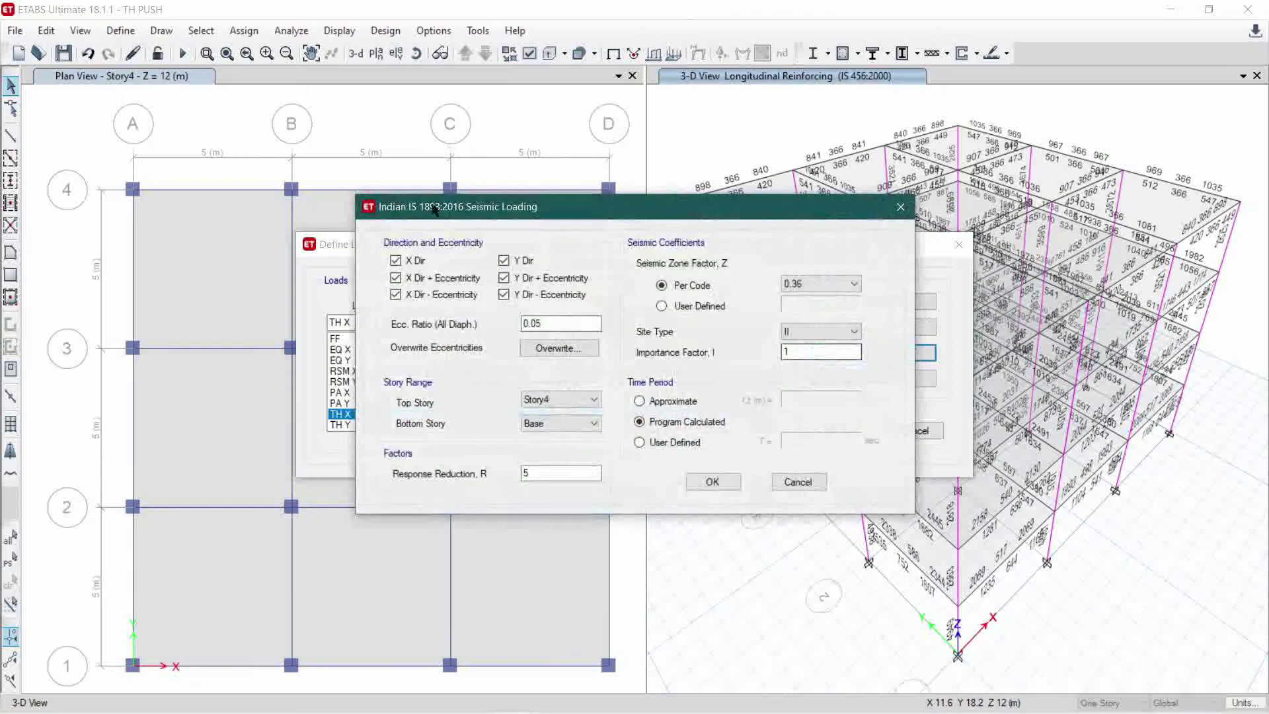
{"action": "left_click", "coordinate": [425, 279]}
{"action": "left_click", "coordinate": [434, 298]}
{"action": "left_click", "coordinate": [527, 279]}
{"action": "left_click", "coordinate": [527, 298]}
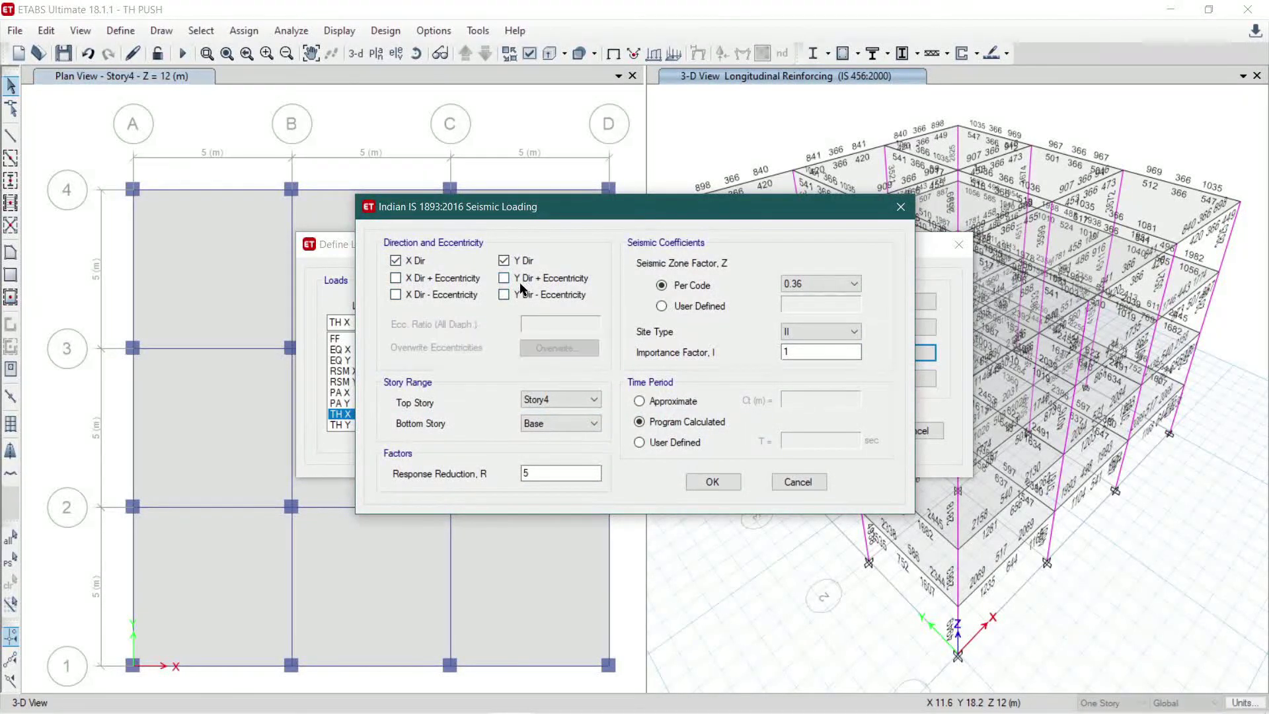
{"action": "left_click", "coordinate": [525, 262]}
{"action": "left_click", "coordinate": [803, 351]}
{"action": "type", "text": ".2"}
{"action": "left_click", "coordinate": [712, 482]}
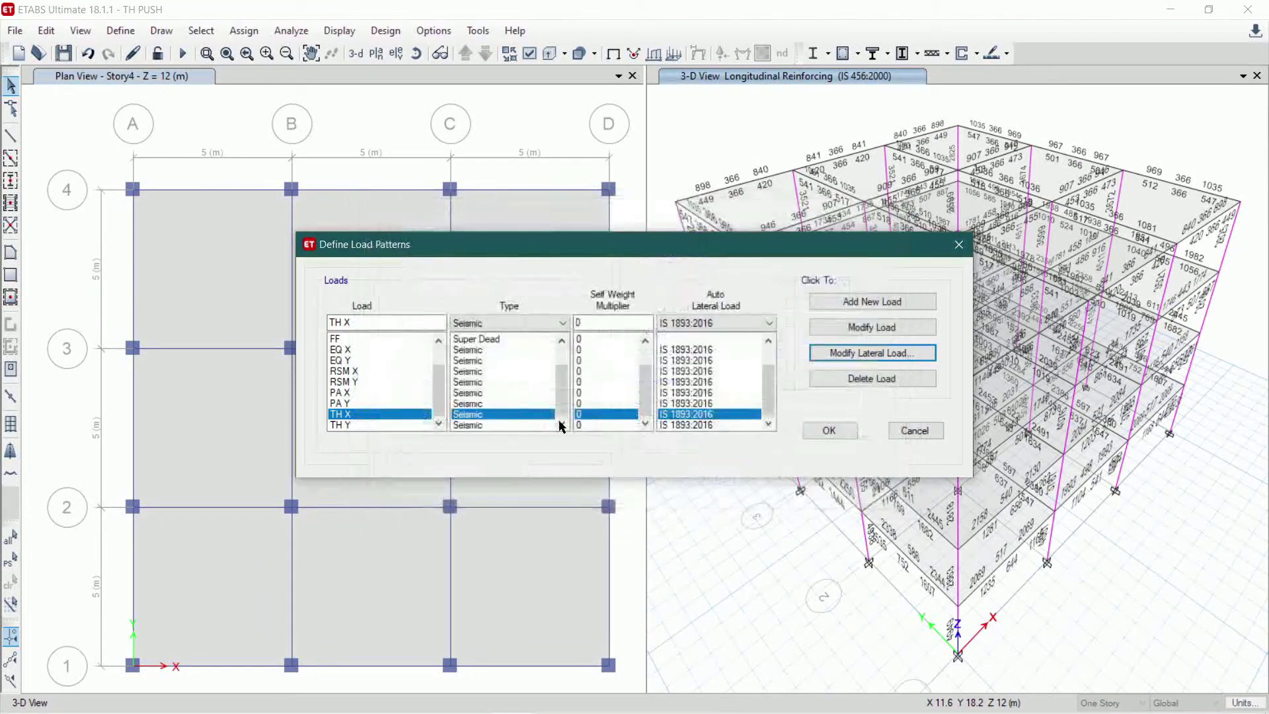
- Restrict the TH Y lateral load to Y Dir without eccentricity, set its importance factor to 1.2, and accept the load patterns
{"action": "left_click", "coordinate": [512, 425]}
{"action": "left_click", "coordinate": [849, 353]}
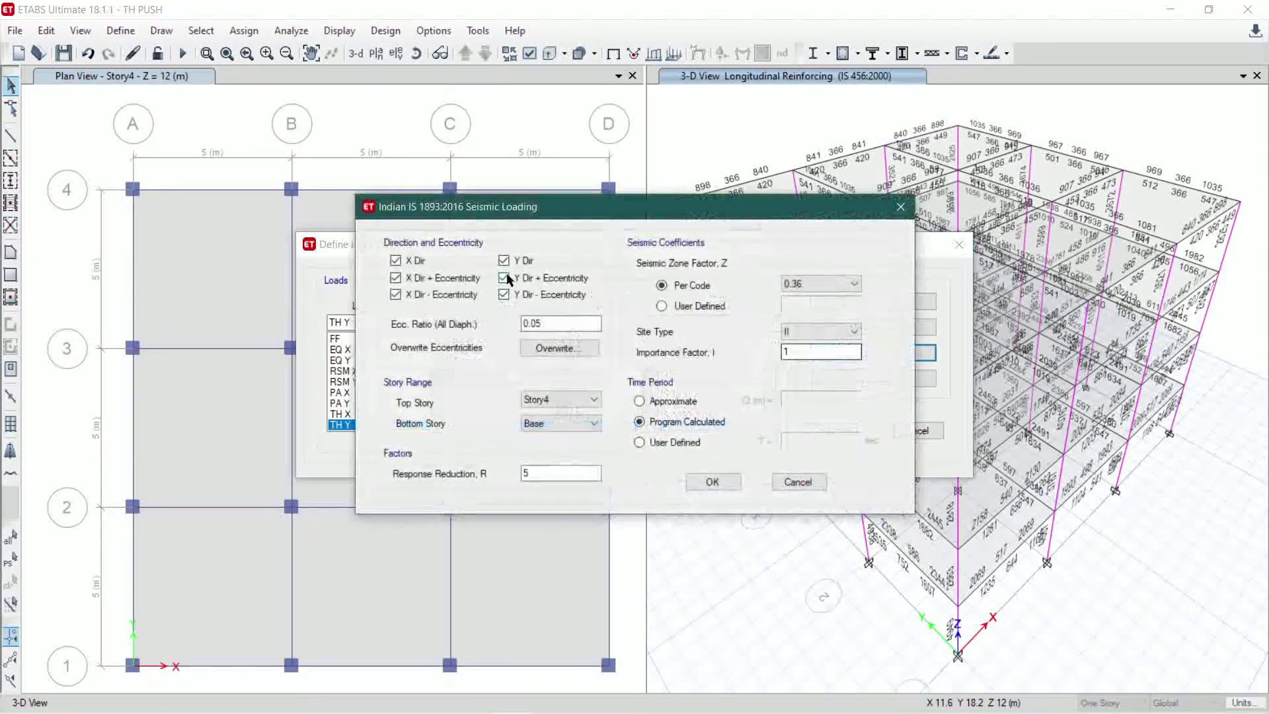
{"action": "left_click", "coordinate": [421, 262]}
{"action": "left_click", "coordinate": [422, 277]}
{"action": "left_click", "coordinate": [426, 296]}
{"action": "left_click", "coordinate": [527, 279]}
{"action": "left_click", "coordinate": [530, 294]}
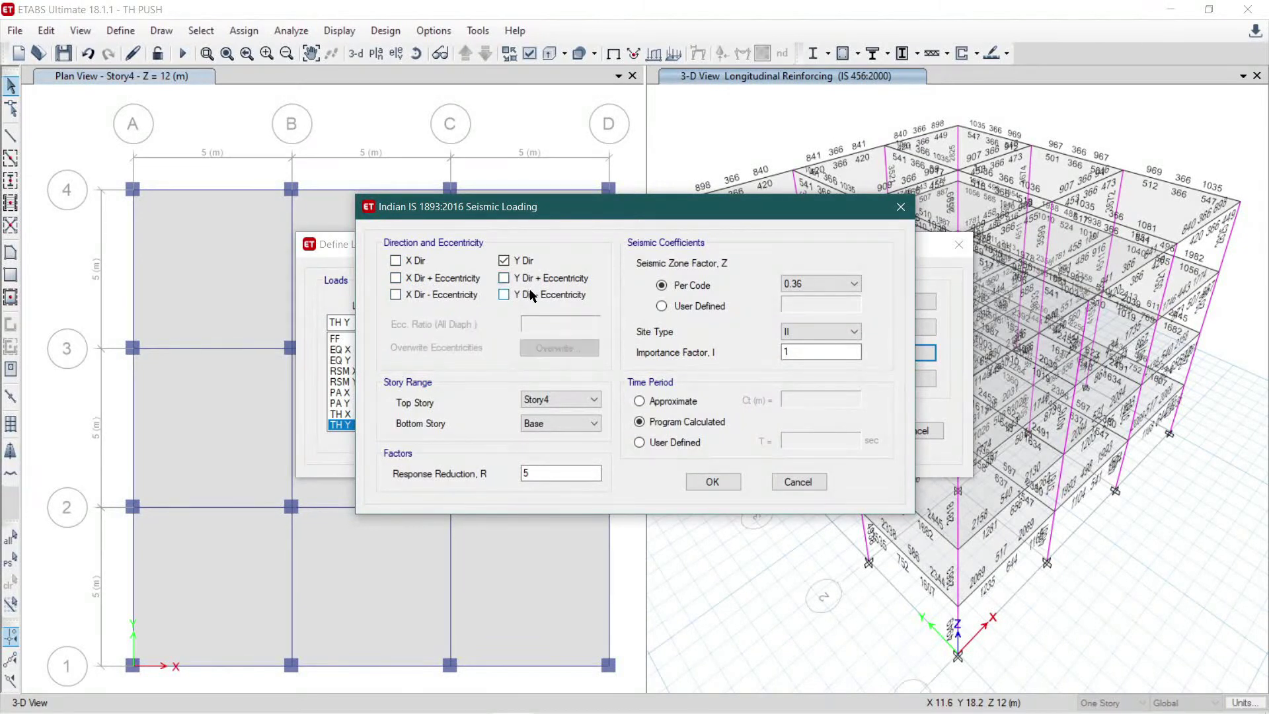
{"action": "left_click", "coordinate": [800, 352]}
{"action": "type", "text": ".2"}
{"action": "left_click", "coordinate": [719, 479]}
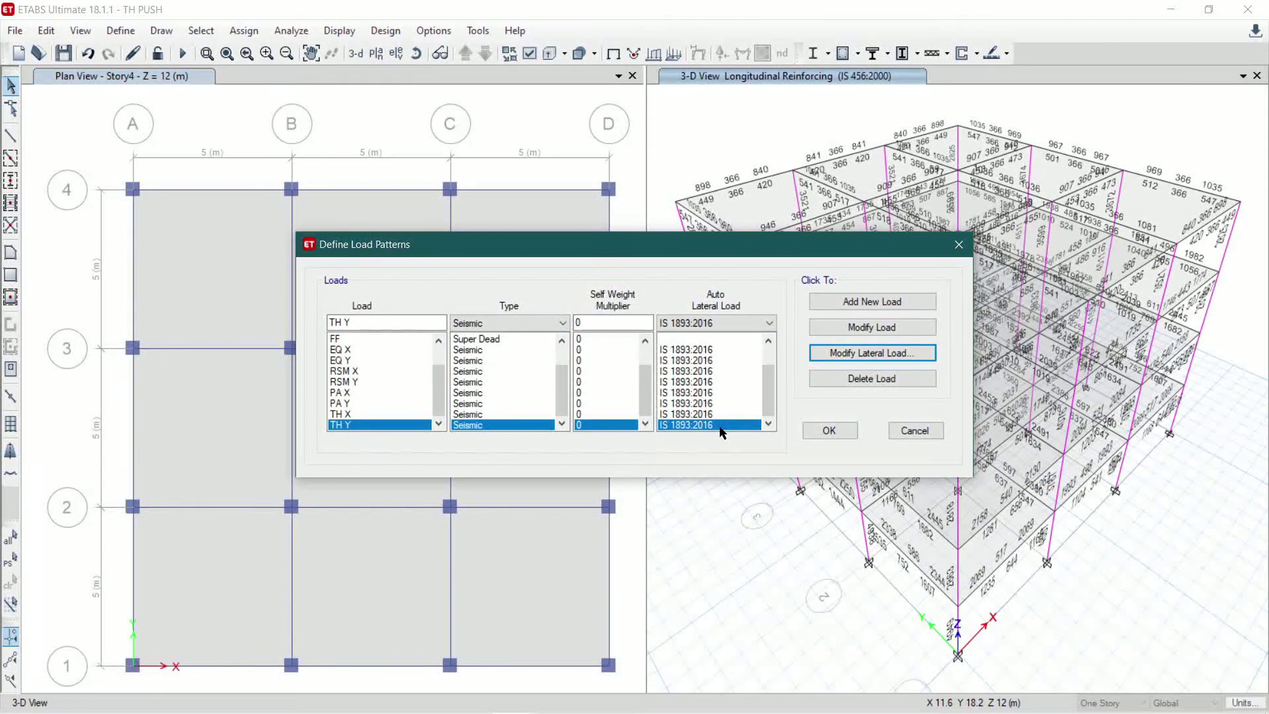
{"action": "left_click", "coordinate": [829, 430]}
- Add a new load case named GR of type Nonlinear Static with mass source MsSrc1
{"action": "left_click", "coordinate": [116, 33]}
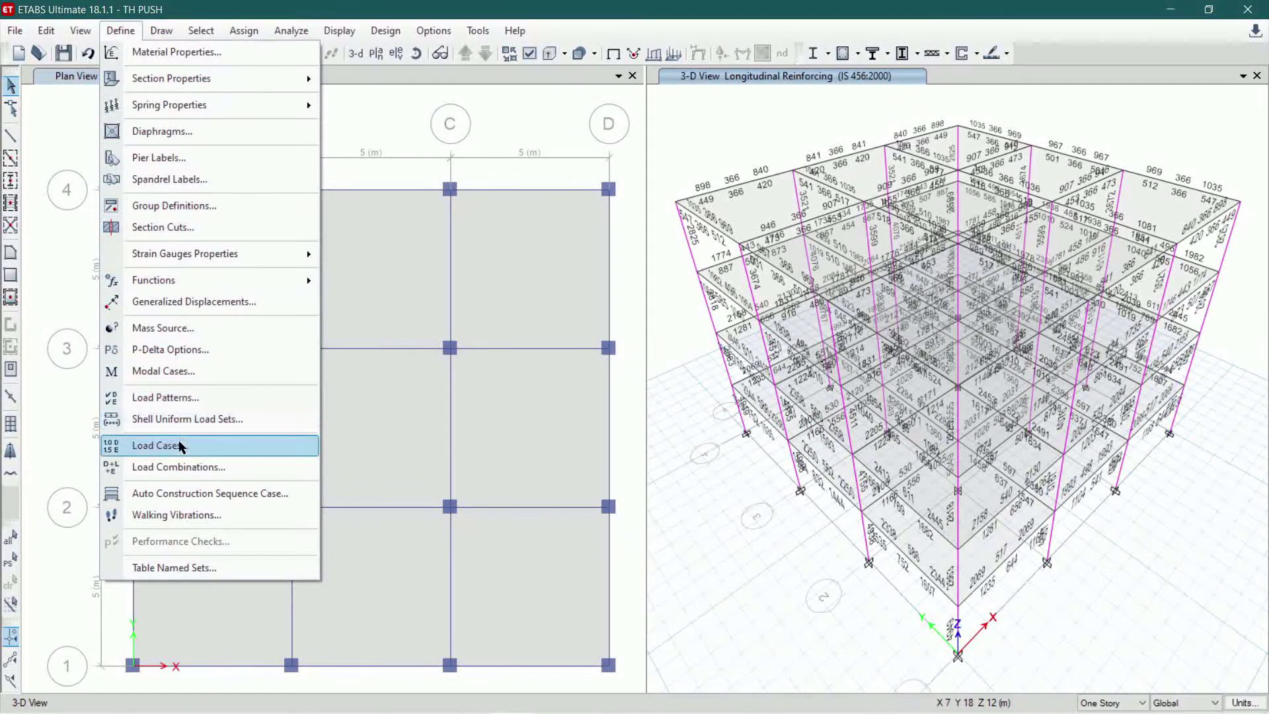
{"action": "left_click", "coordinate": [180, 446]}
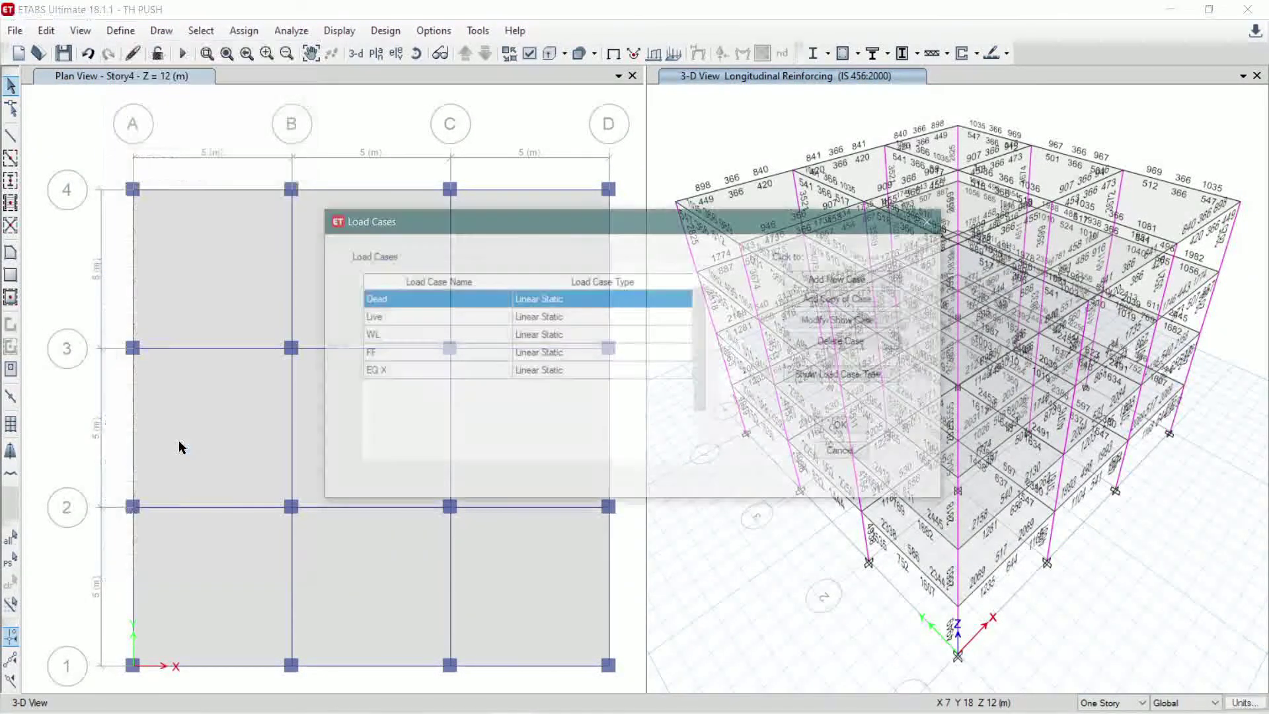
{"action": "left_click_drag", "start_coordinate": [703, 368], "coordinate": [706, 417]}
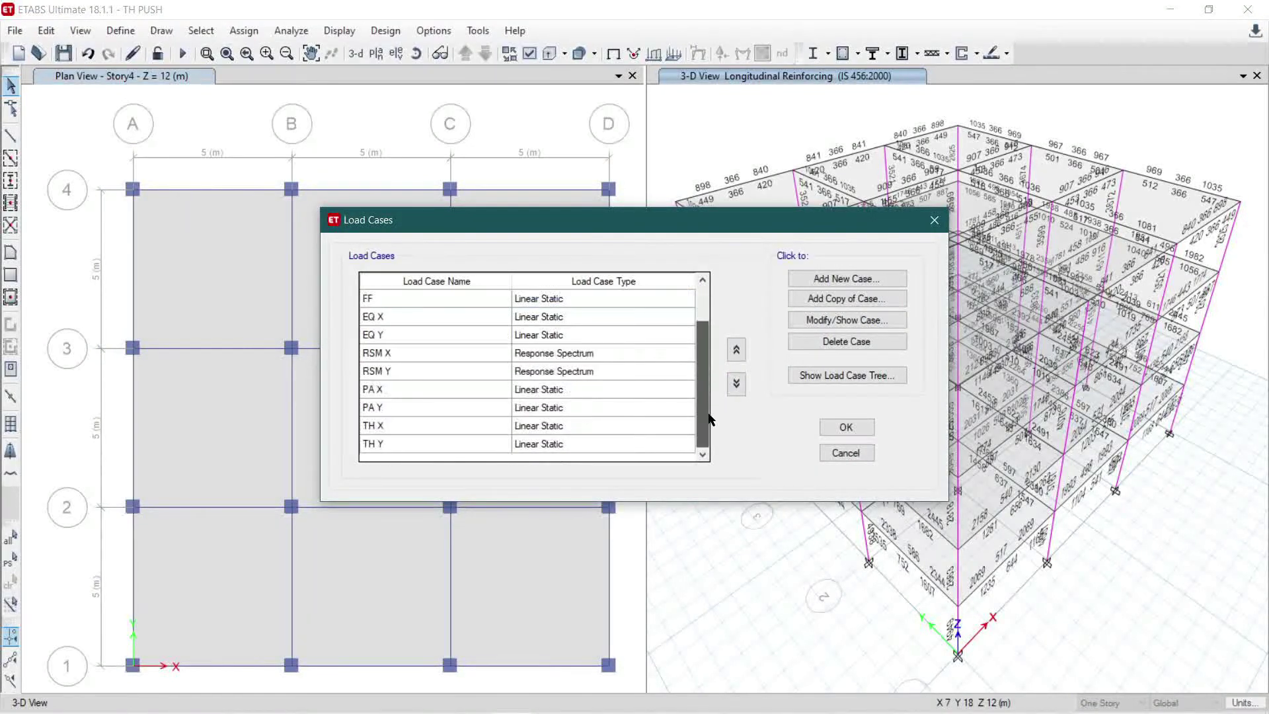
{"action": "left_click", "coordinate": [539, 392]}
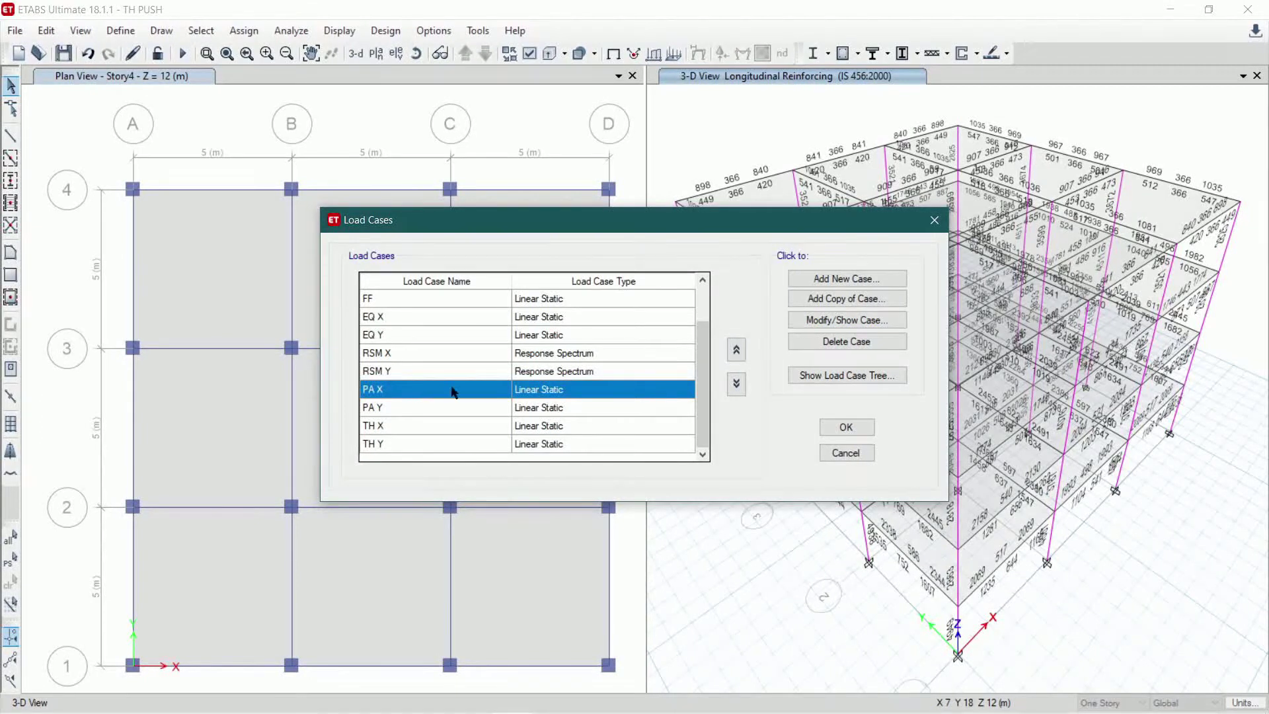
{"action": "left_click", "coordinate": [825, 281]}
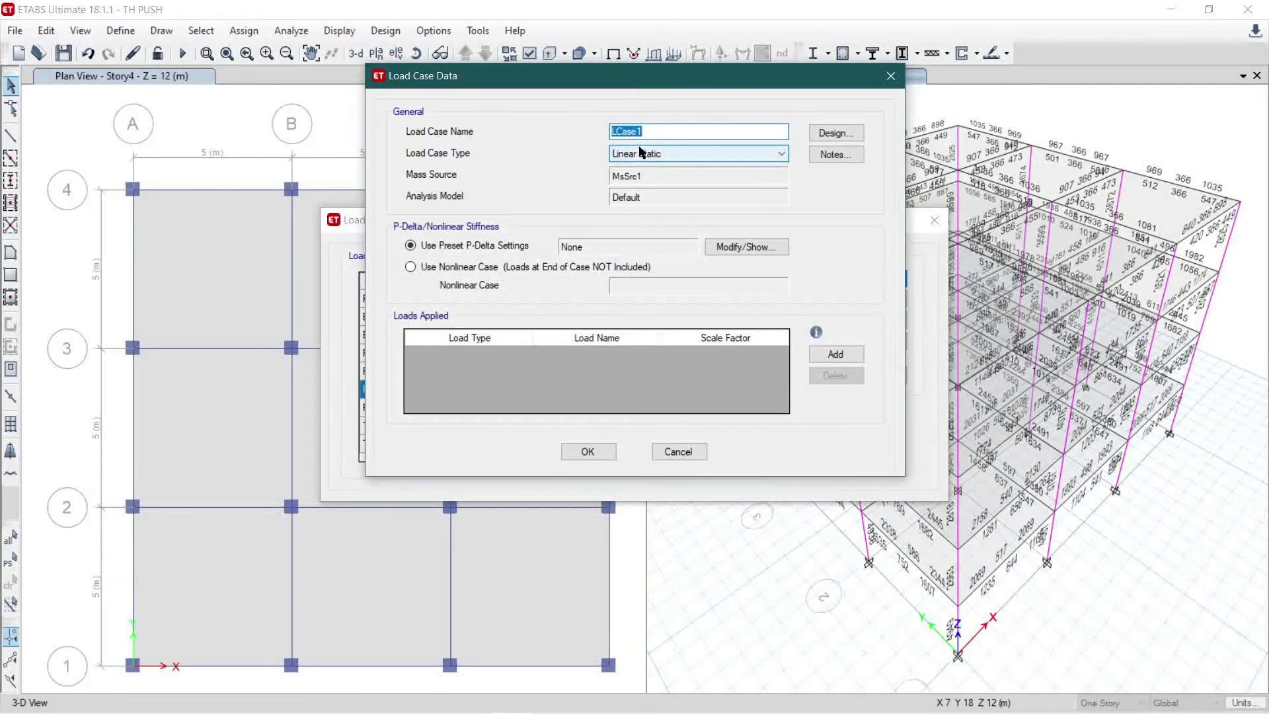
{"action": "type", "text": "GR"}
{"action": "left_click", "coordinate": [688, 155]}
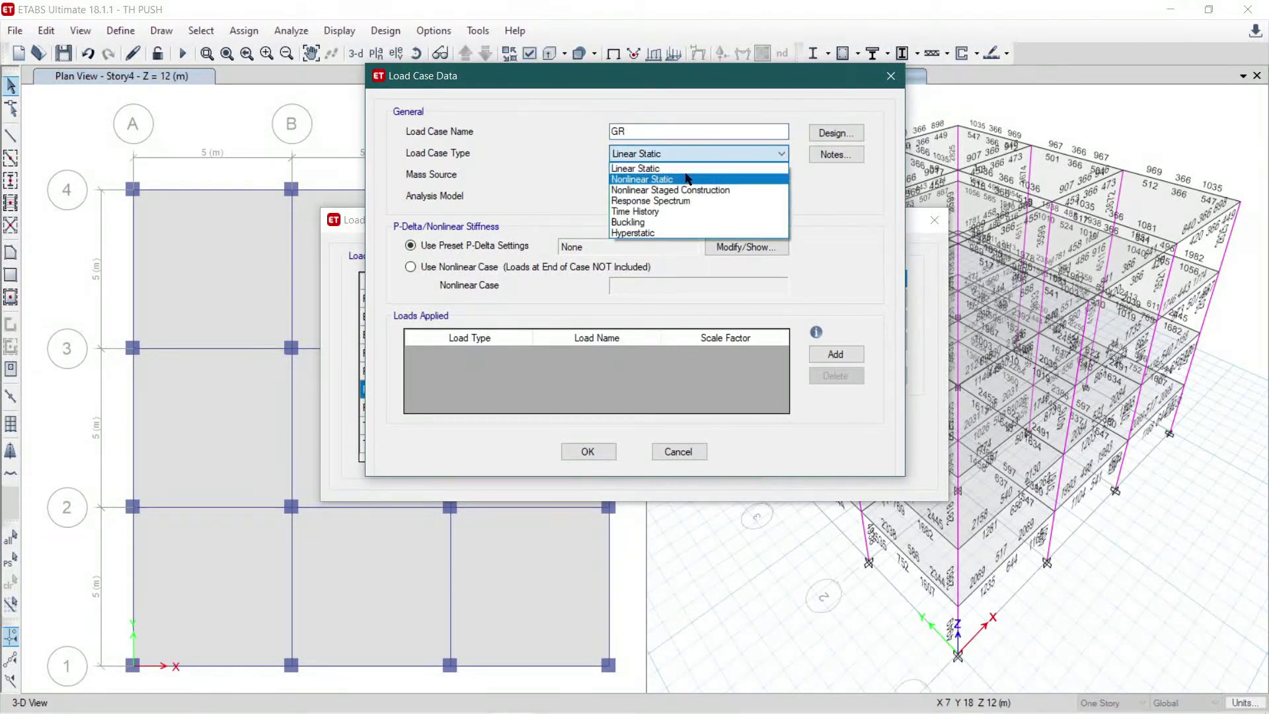
{"action": "left_click", "coordinate": [686, 180]}
{"action": "left_click", "coordinate": [685, 175]}
{"action": "left_click", "coordinate": [677, 204]}
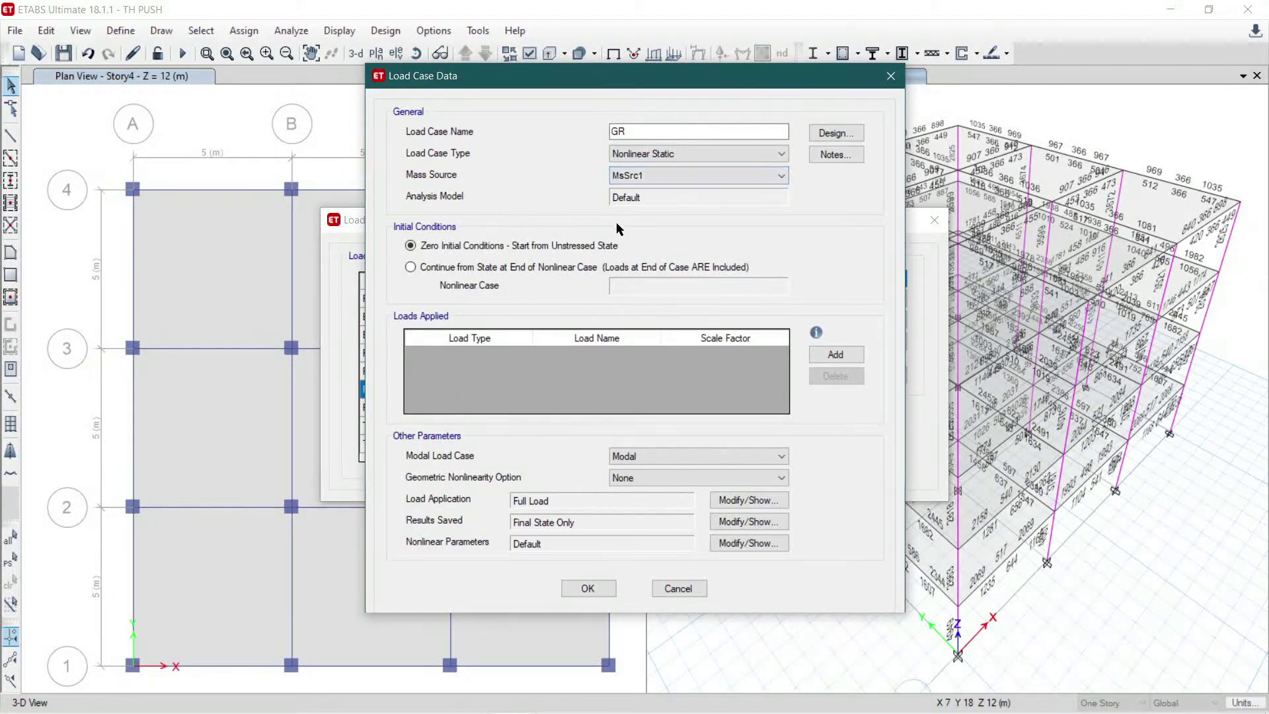
- Apply the Dead load pattern to the GR case, set its monitored displacement direction to U3, and accept the case
{"action": "left_click", "coordinate": [835, 355]}
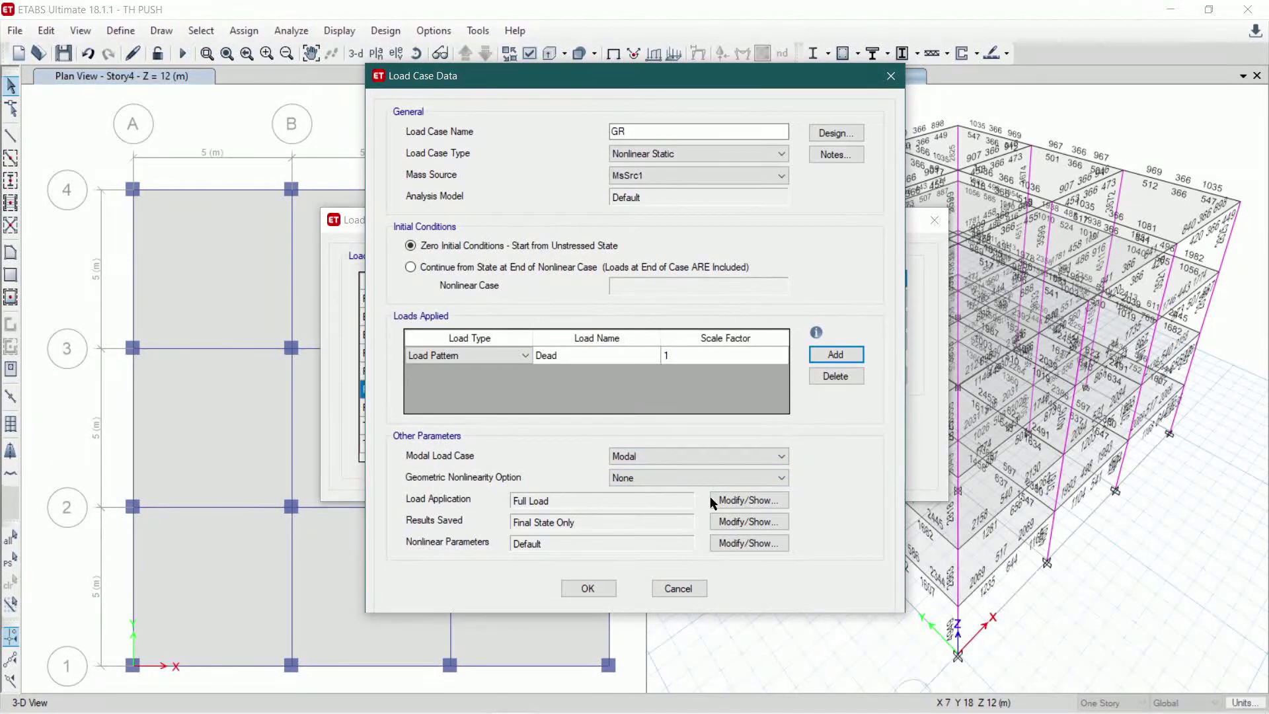
{"action": "left_click", "coordinate": [734, 501]}
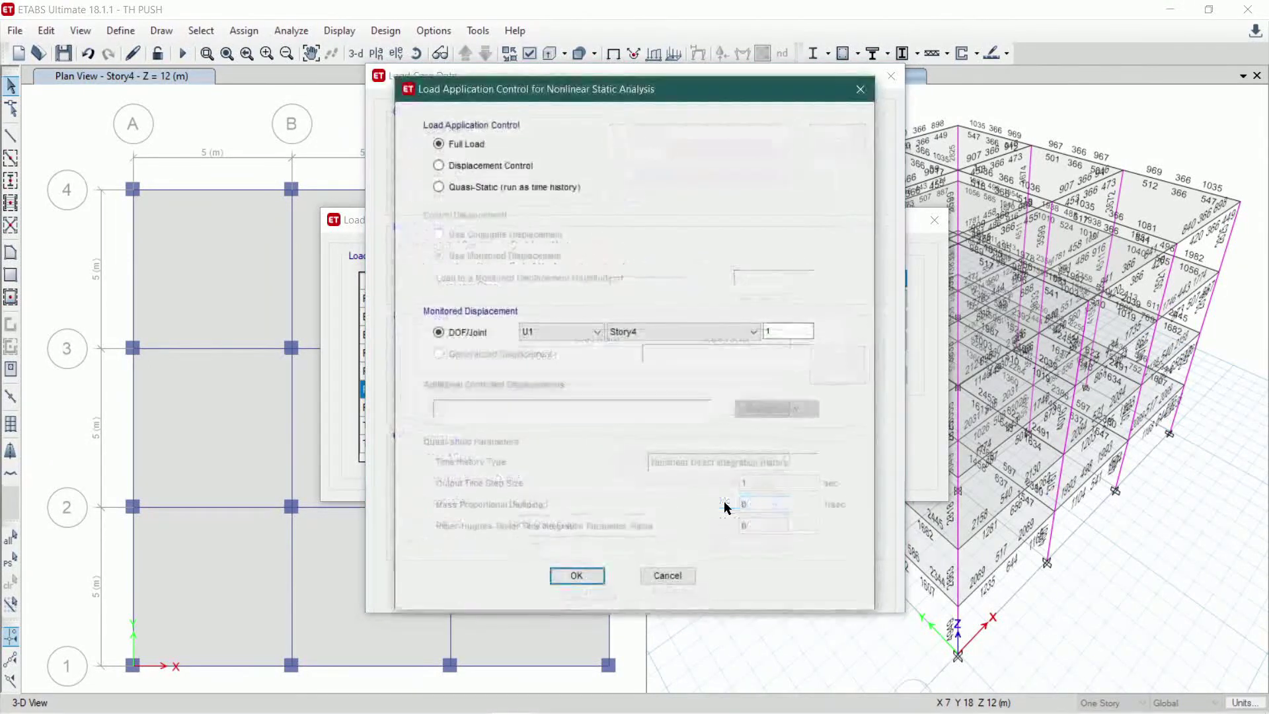
{"action": "left_click", "coordinate": [588, 331]}
{"action": "left_click", "coordinate": [556, 371]}
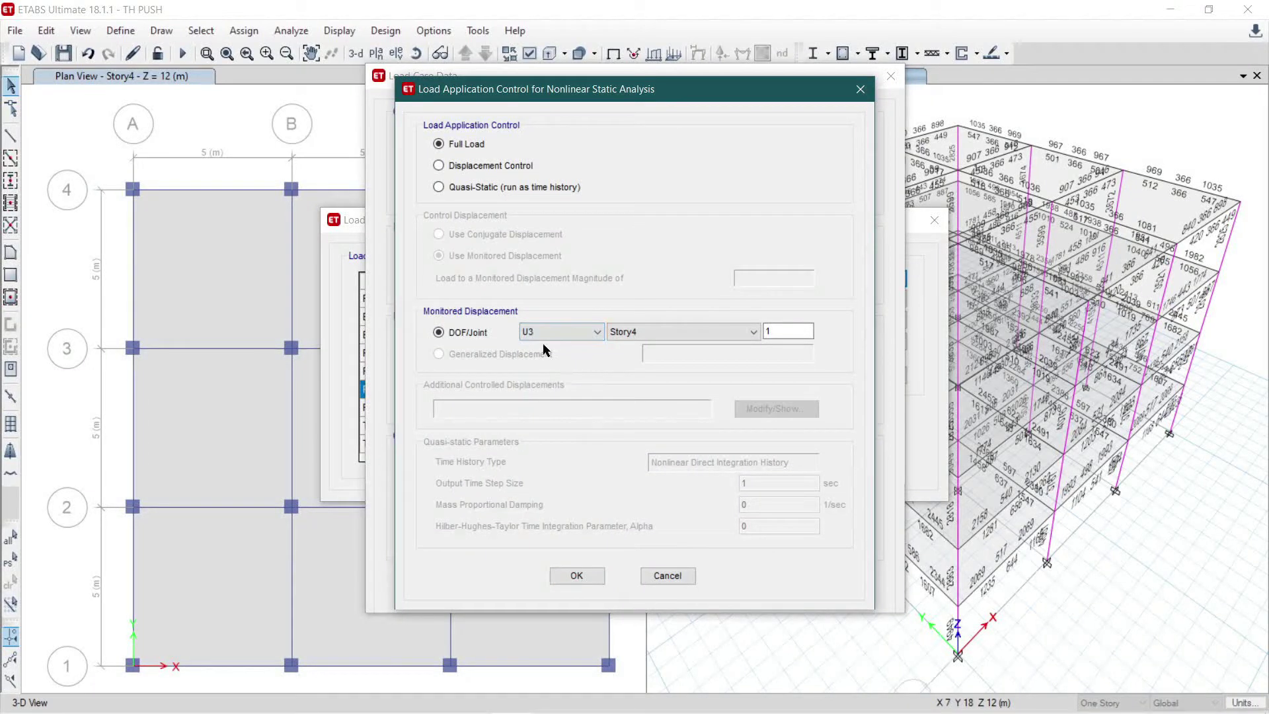
{"action": "left_click", "coordinate": [580, 575]}
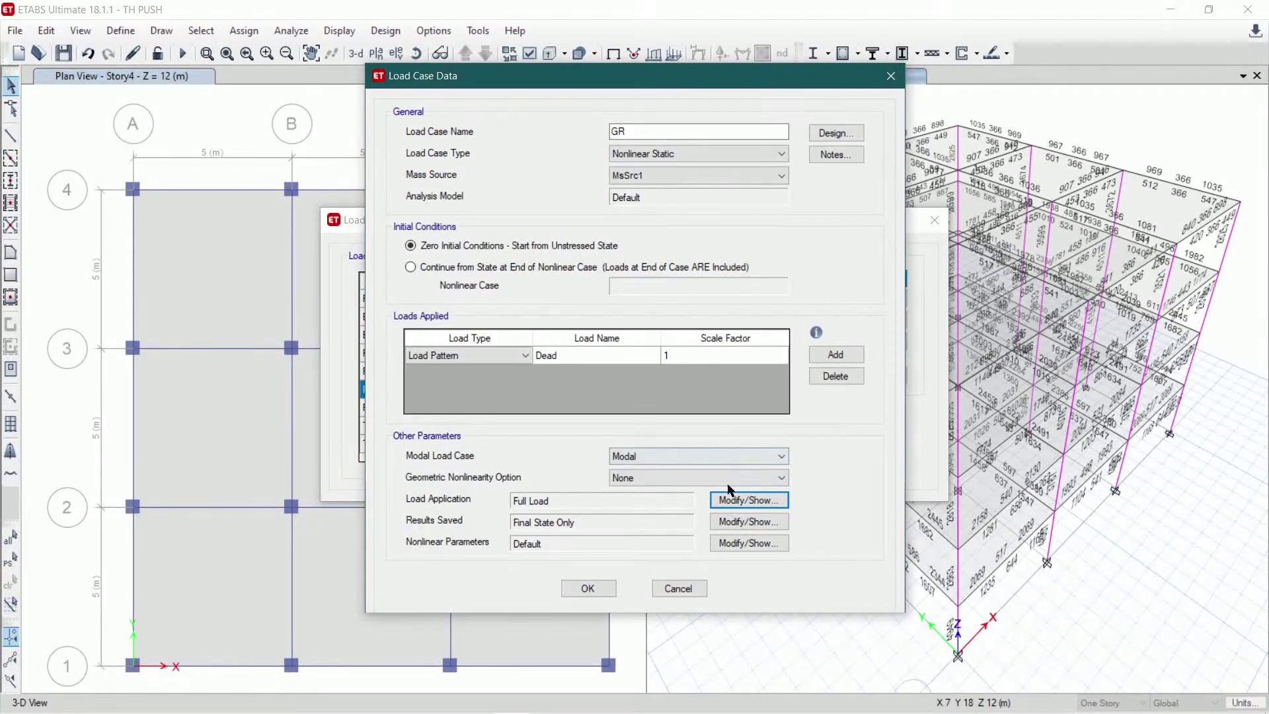
{"action": "left_click", "coordinate": [588, 589]}
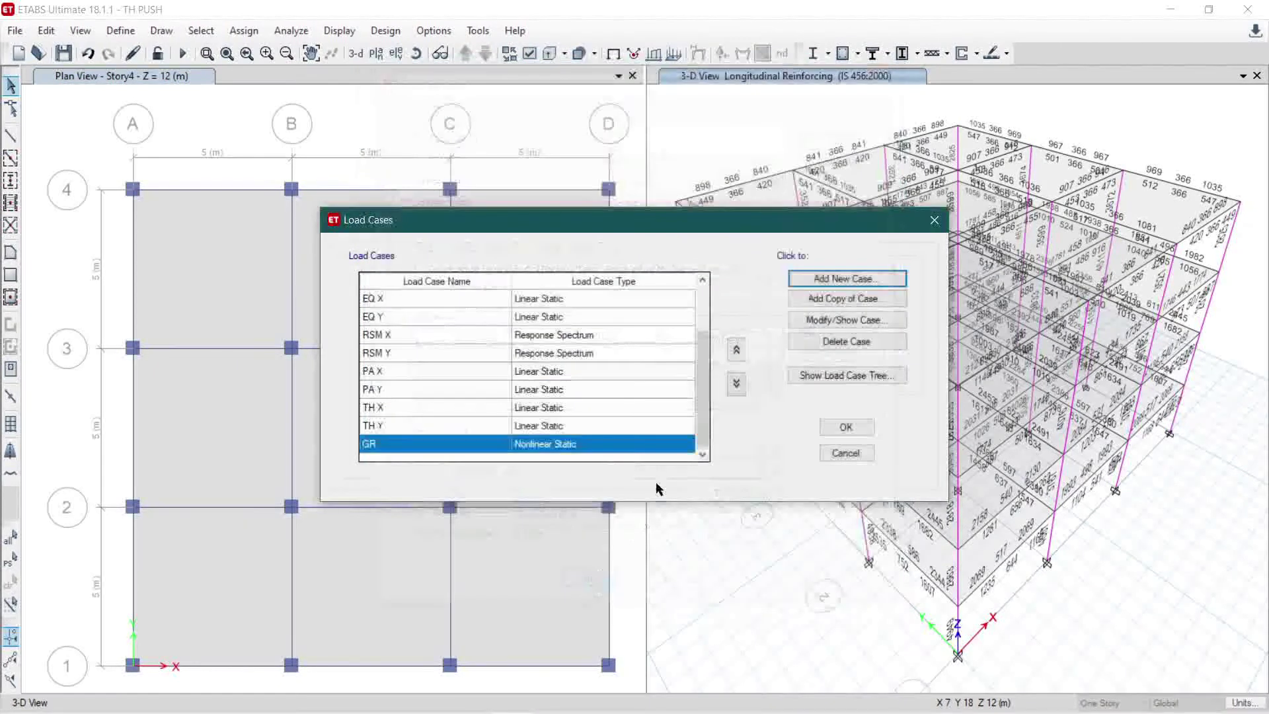
- Change the PA X load case to Nonlinear Static with mass source MsSrc1
{"action": "left_click", "coordinate": [552, 373]}
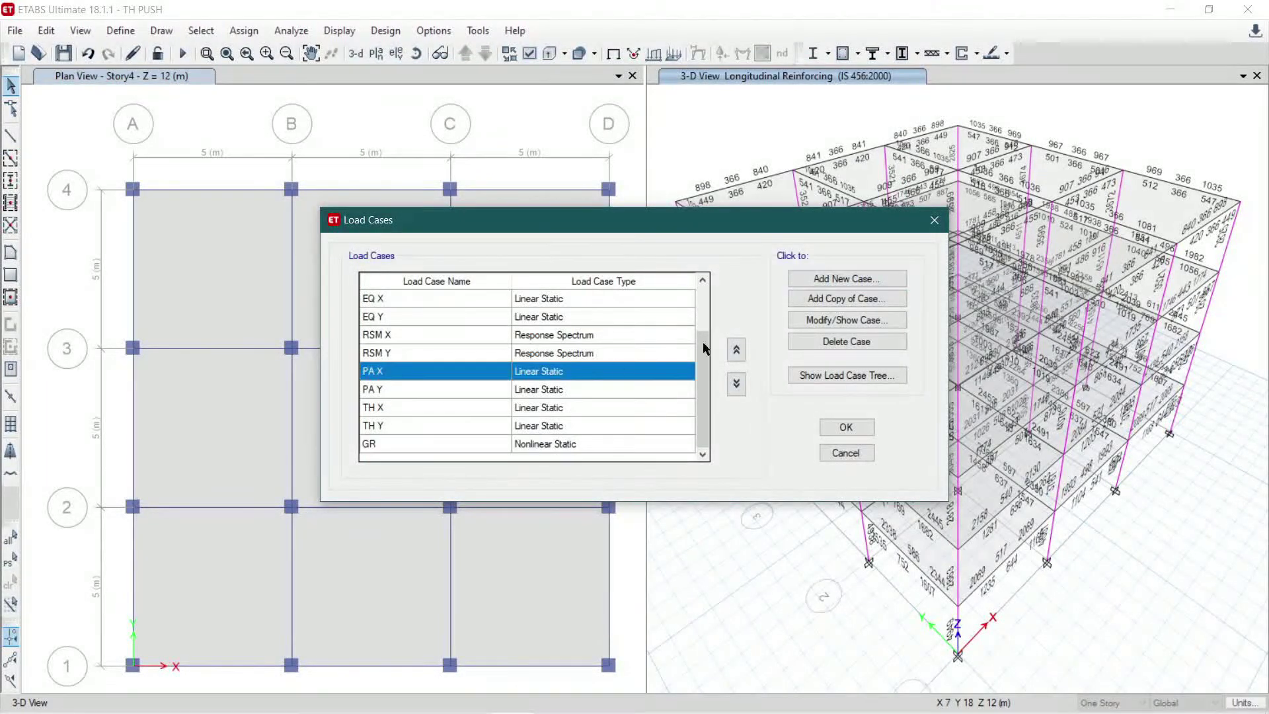
{"action": "left_click", "coordinate": [806, 320]}
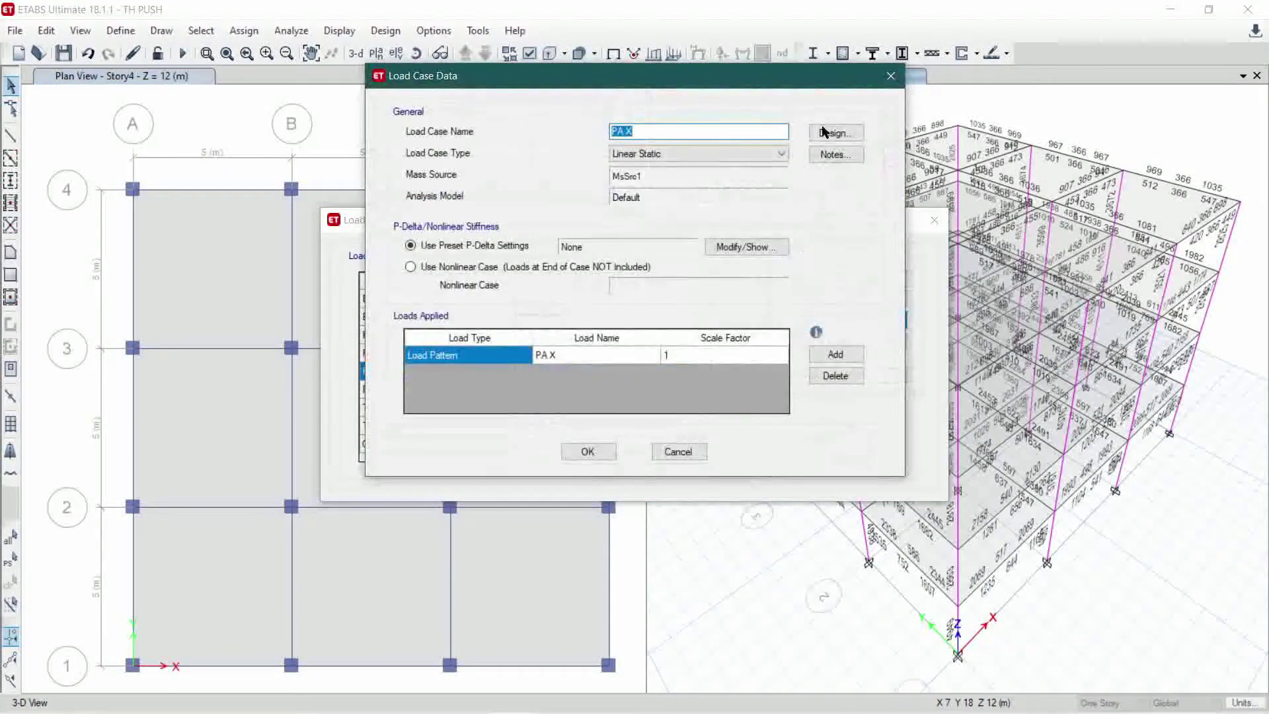
{"action": "left_click", "coordinate": [660, 158]}
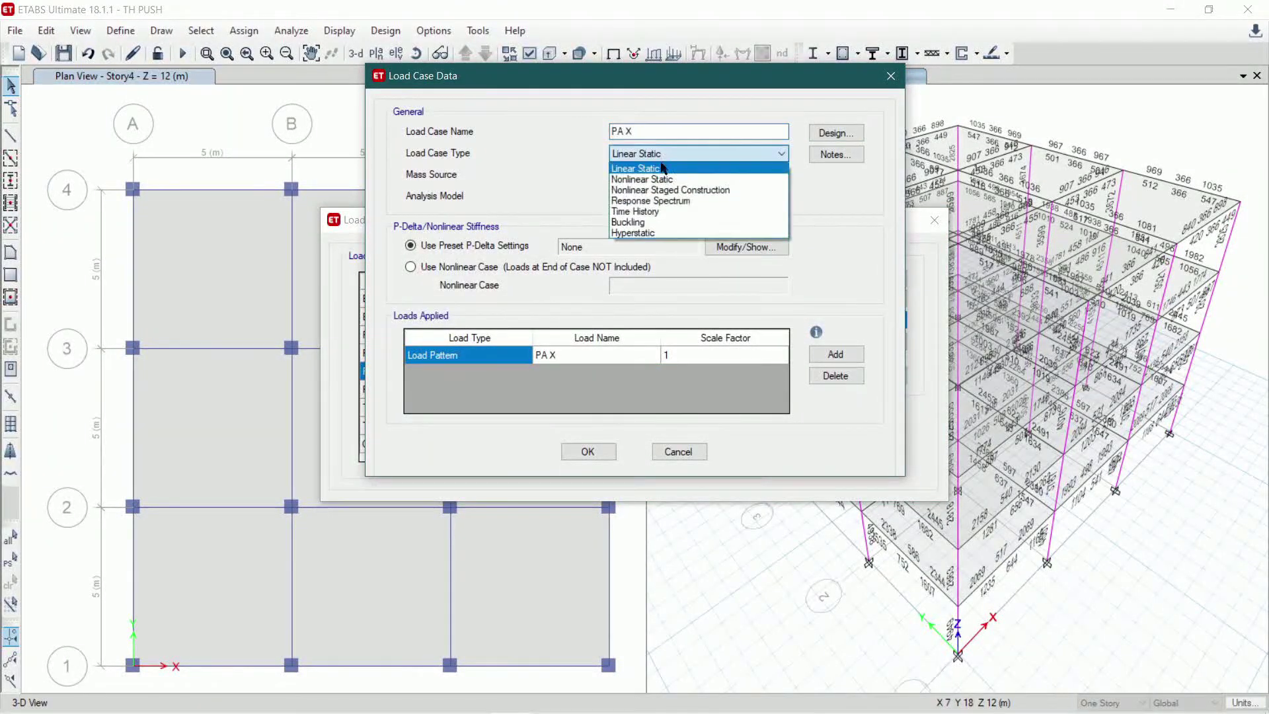
{"action": "left_click", "coordinate": [669, 180]}
{"action": "left_click", "coordinate": [664, 175]}
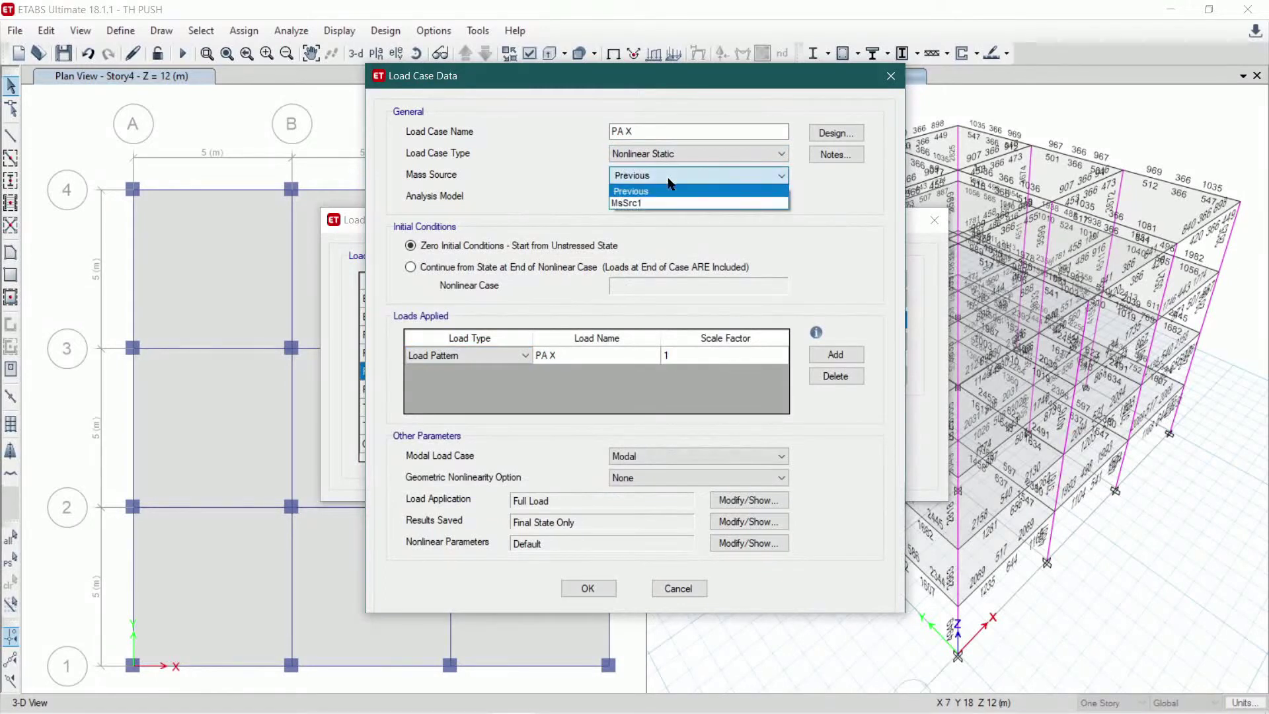
{"action": "left_click", "coordinate": [658, 202]}
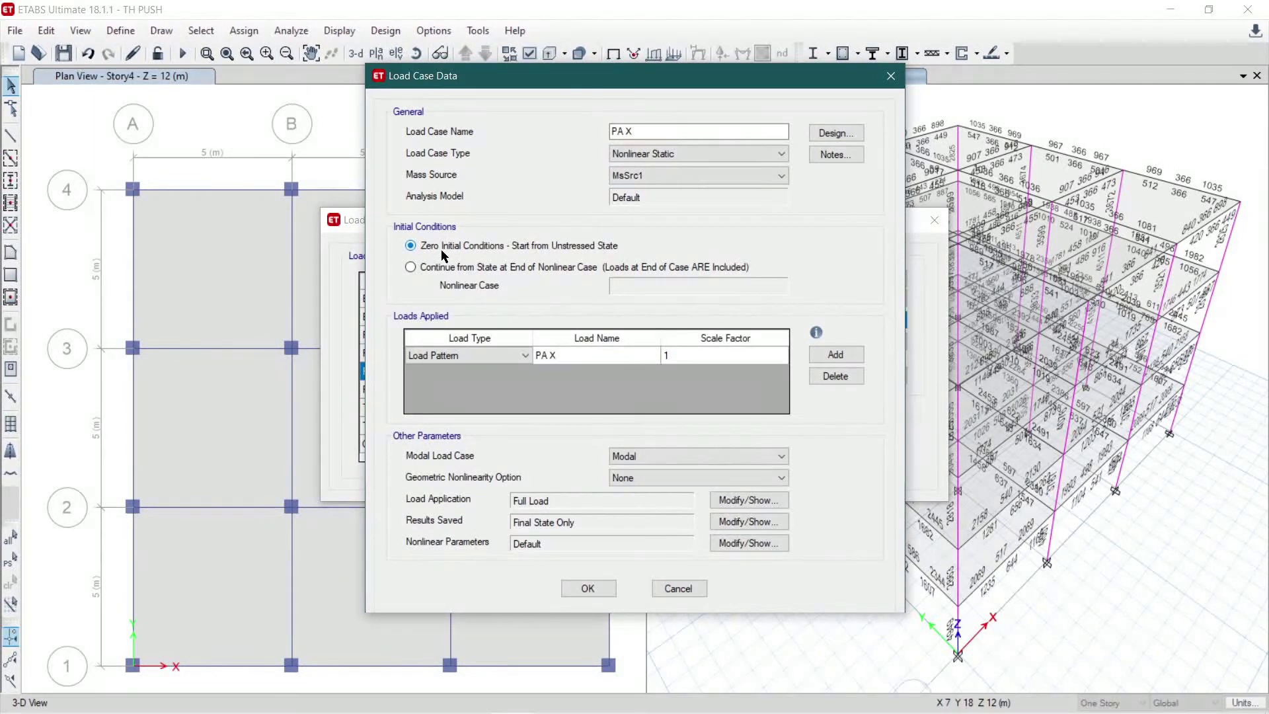
- Make the PA X case continue from the end of nonlinear case GR and change its applied load to Acceleration UX
{"action": "left_click", "coordinate": [488, 270]}
{"action": "left_click", "coordinate": [675, 283]}
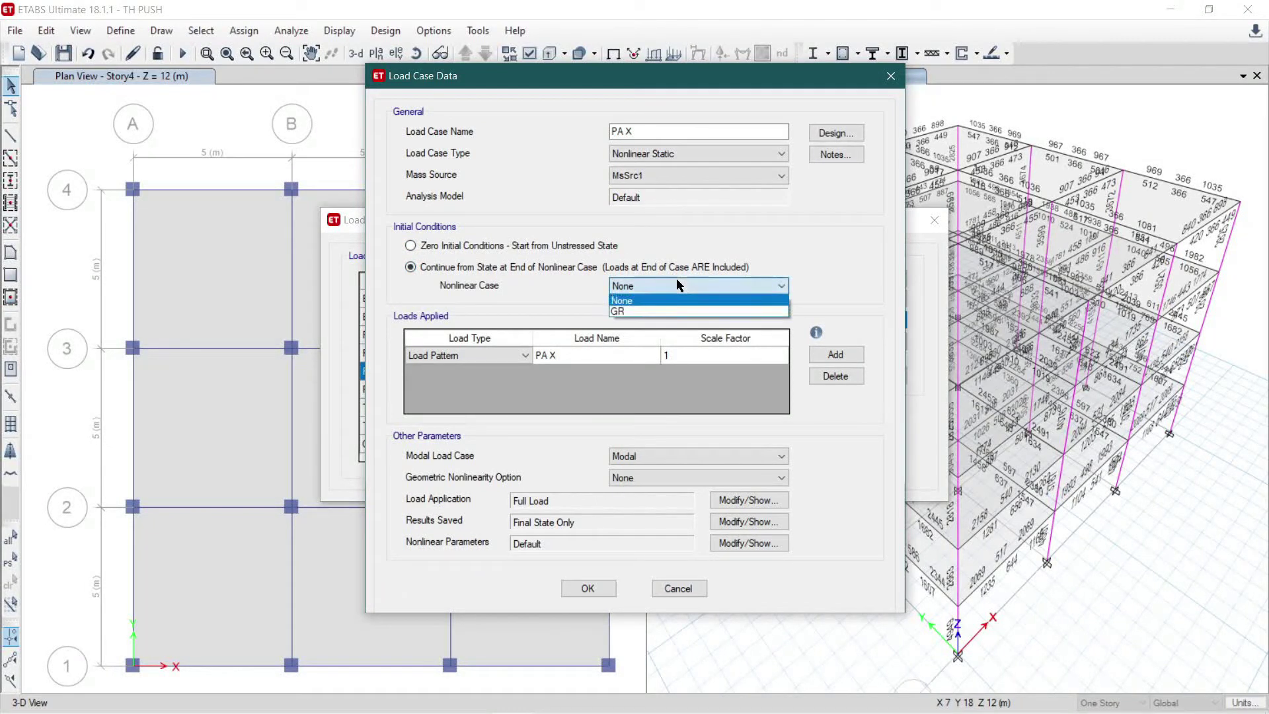
{"action": "left_click", "coordinate": [667, 308]}
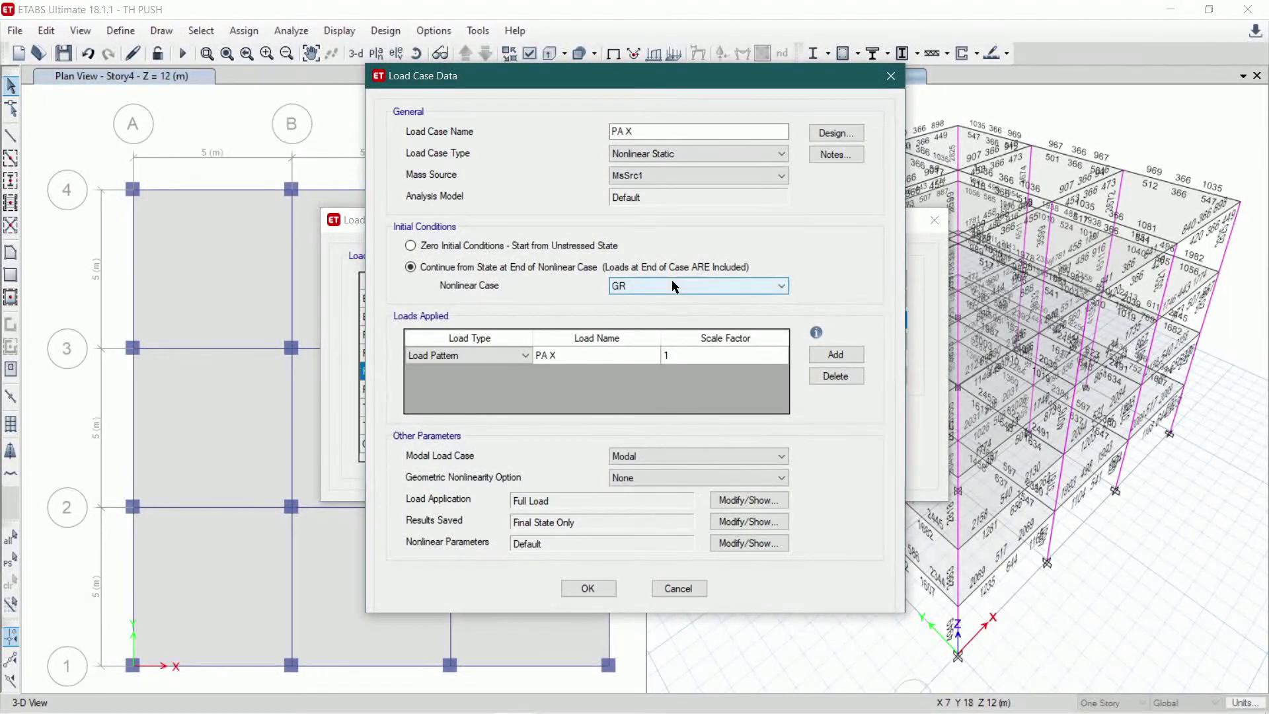
{"action": "left_click", "coordinate": [497, 354]}
{"action": "left_click", "coordinate": [497, 354]}
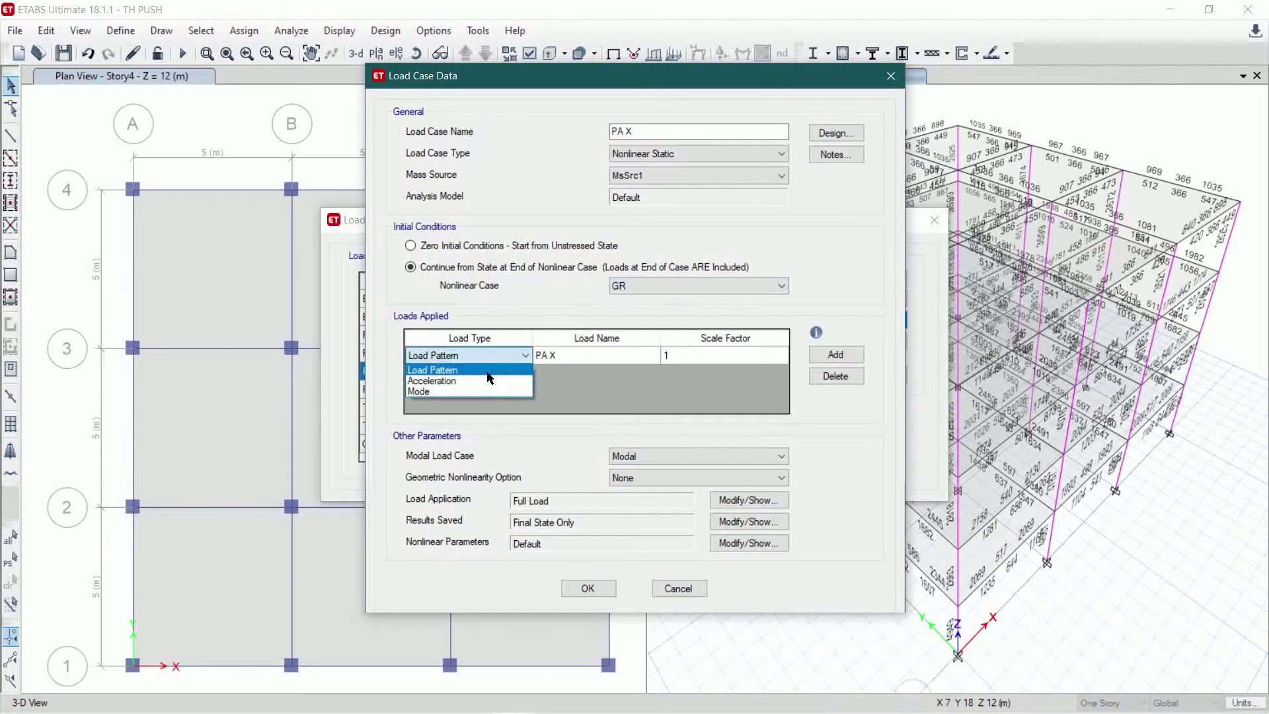
{"action": "left_click", "coordinate": [489, 381]}
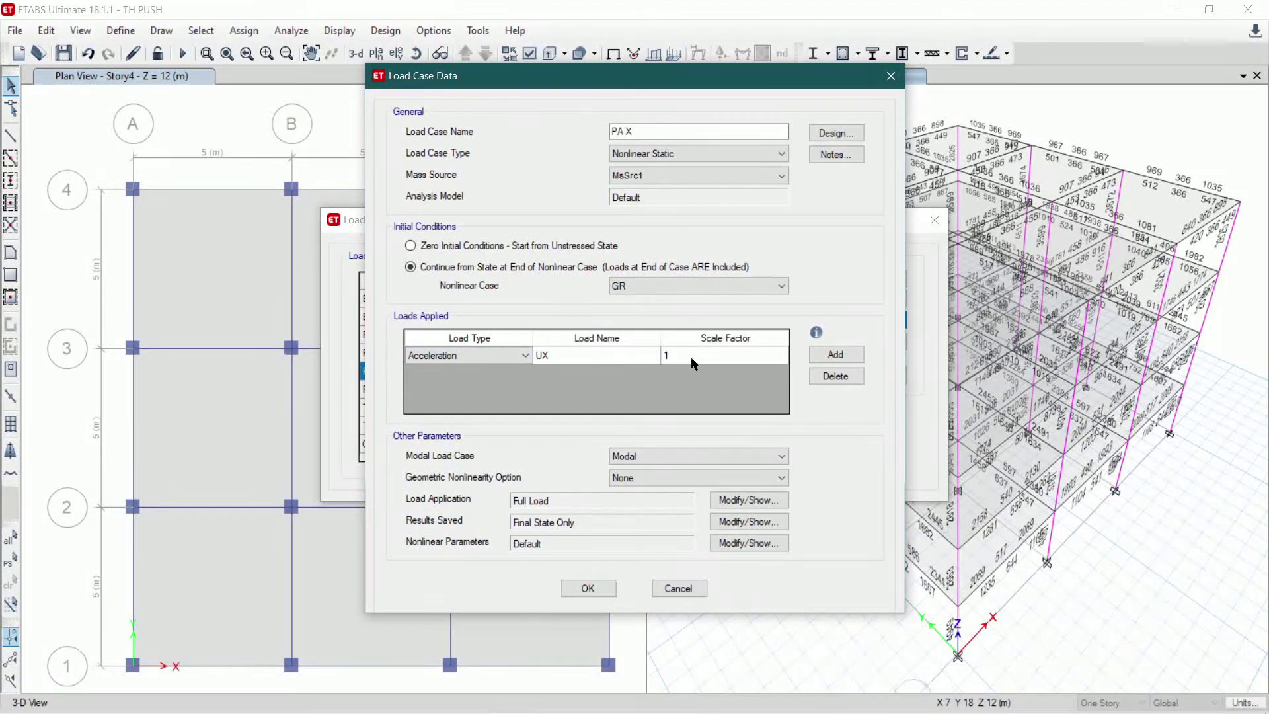
- Set the PA X case's geometric nonlinearity to P-Delta and its load application to Displacement Control
{"action": "left_click", "coordinate": [651, 477]}
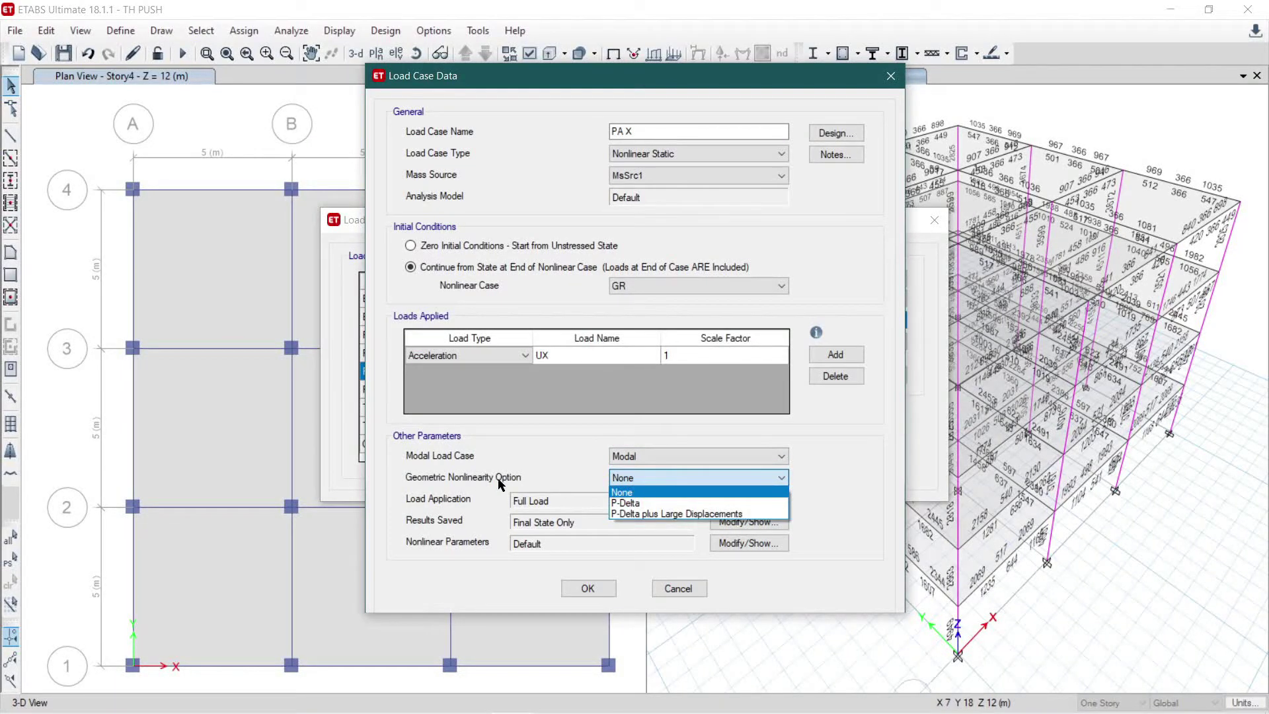
{"action": "left_click", "coordinate": [629, 503]}
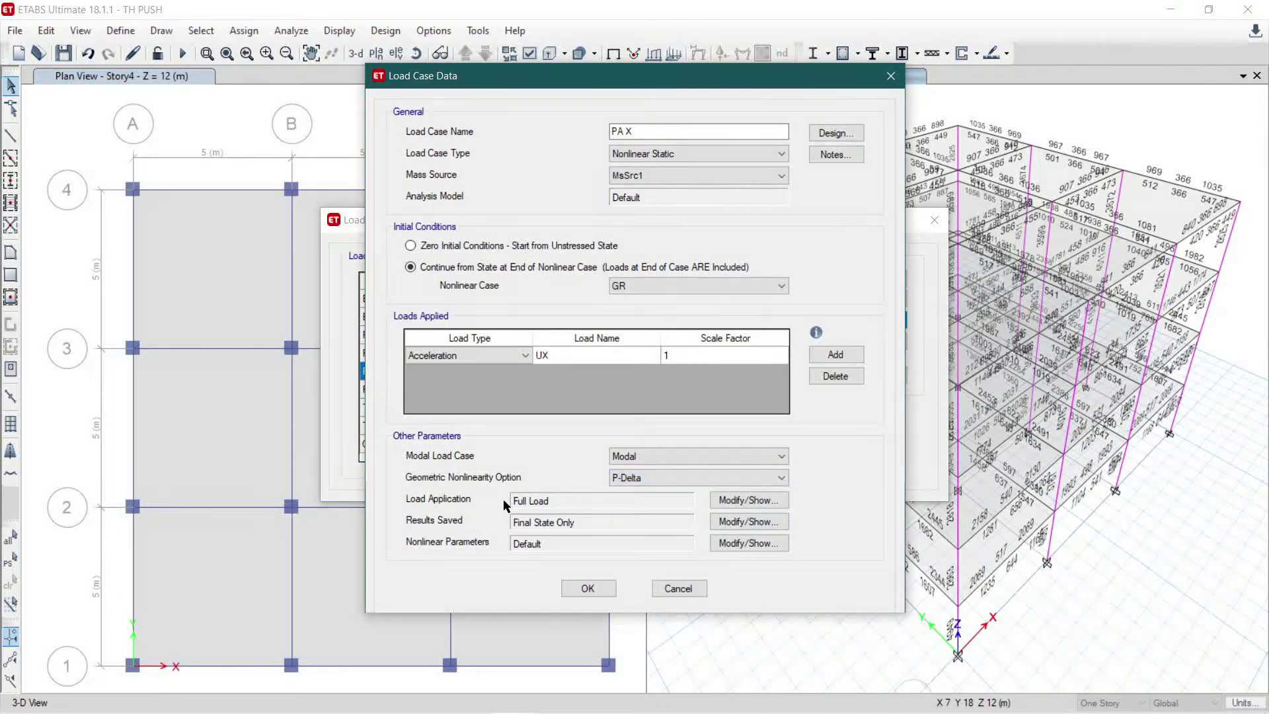
{"action": "left_click", "coordinate": [746, 500]}
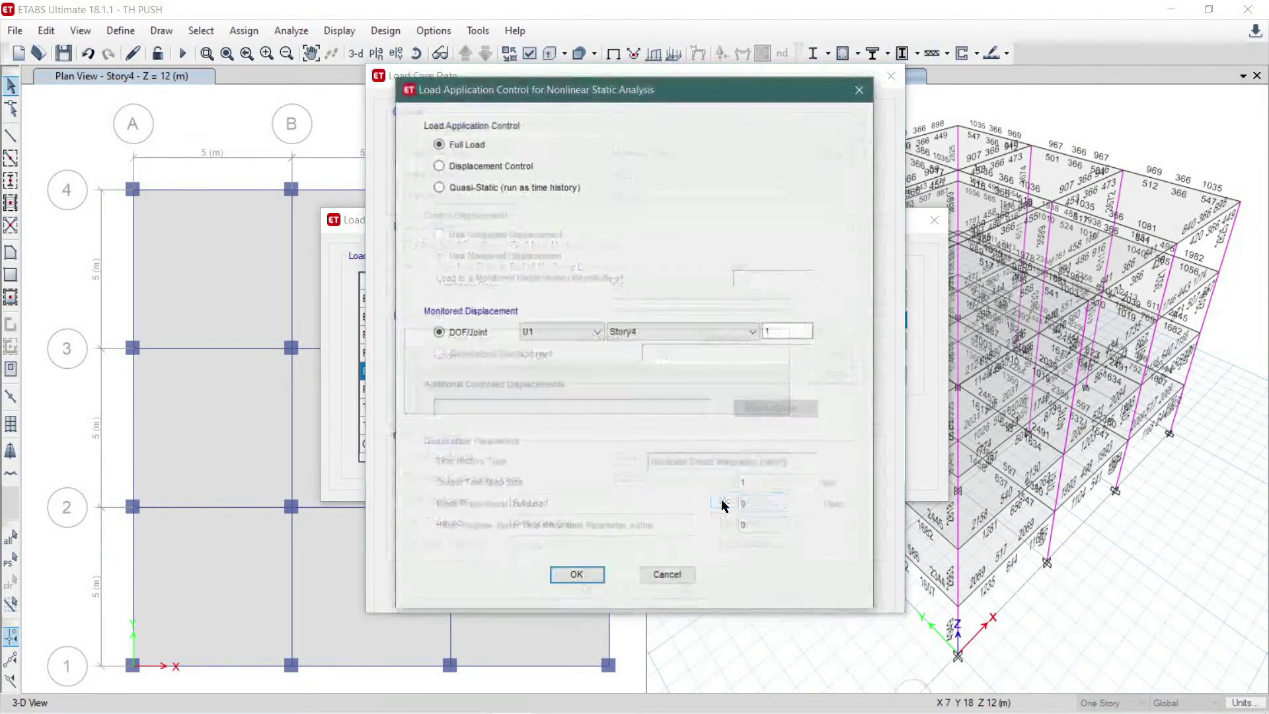
{"action": "left_click", "coordinate": [478, 166]}
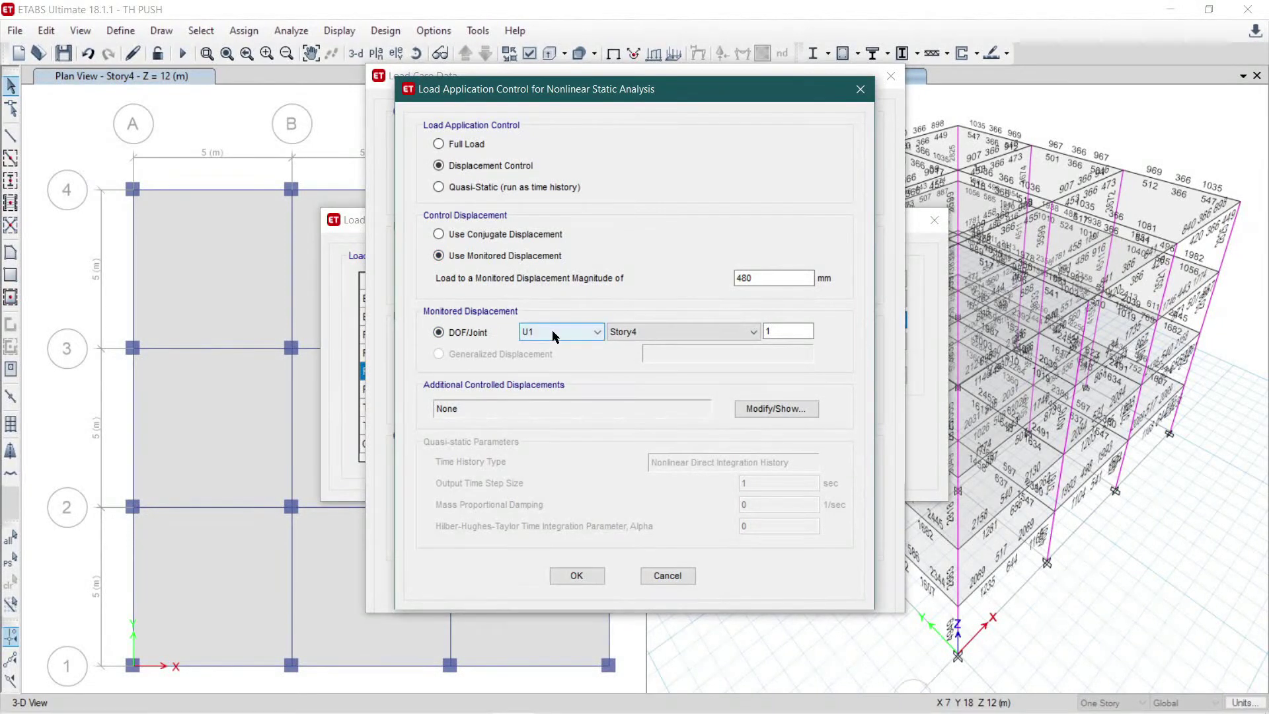
{"action": "left_click", "coordinate": [589, 575]}
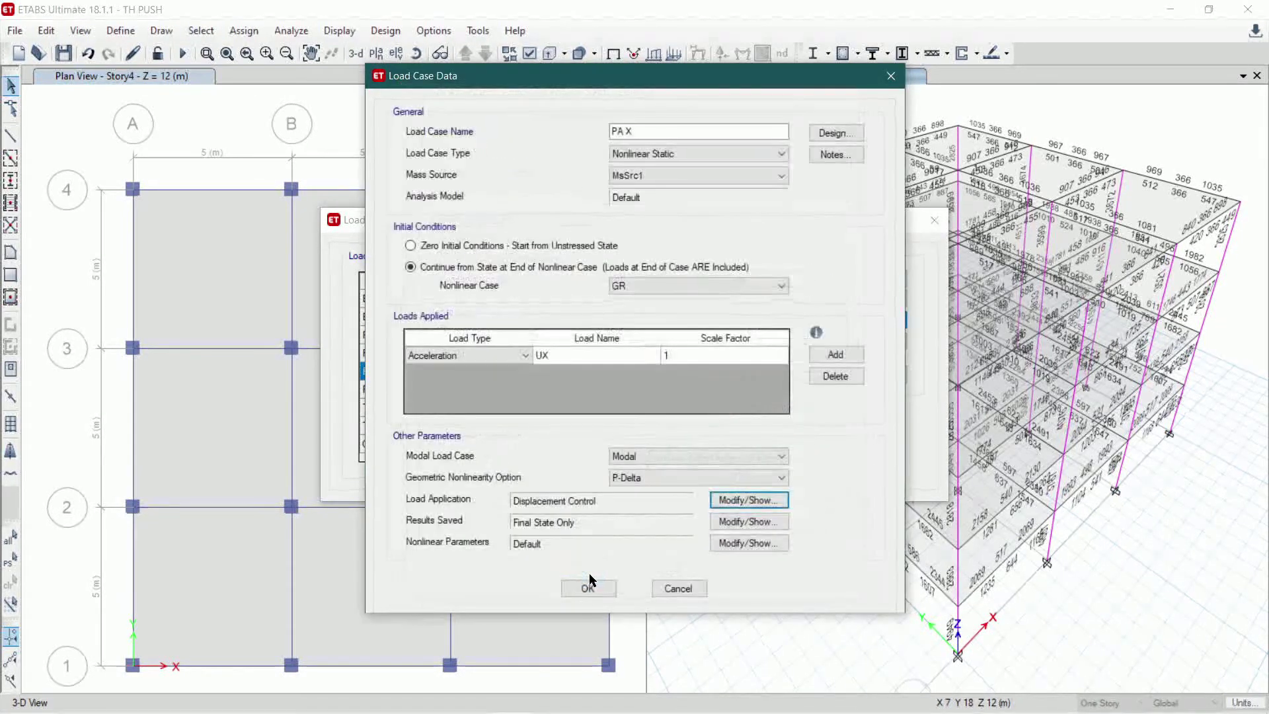
- Save results at multiple states for the PA X case, keep the default nonlinear parameters, and accept the case
{"action": "left_click", "coordinate": [723, 525]}
{"action": "left_click", "coordinate": [674, 303]}
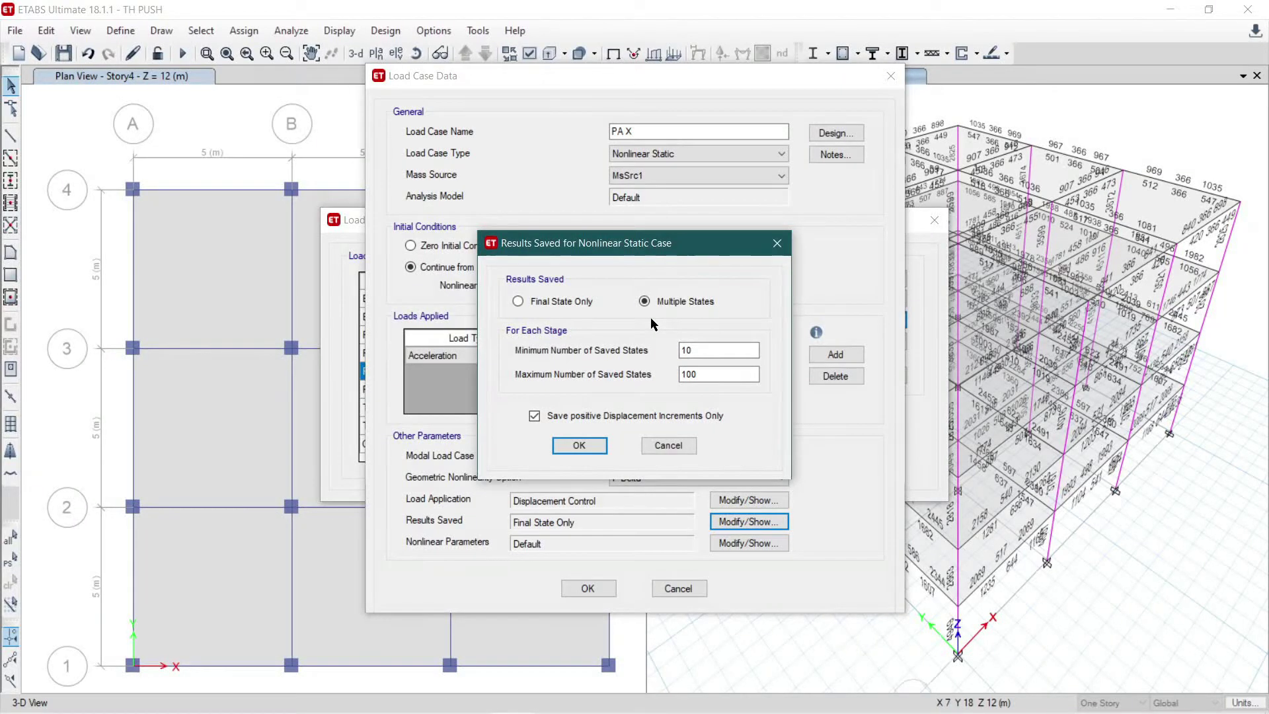
{"action": "left_click", "coordinate": [579, 446]}
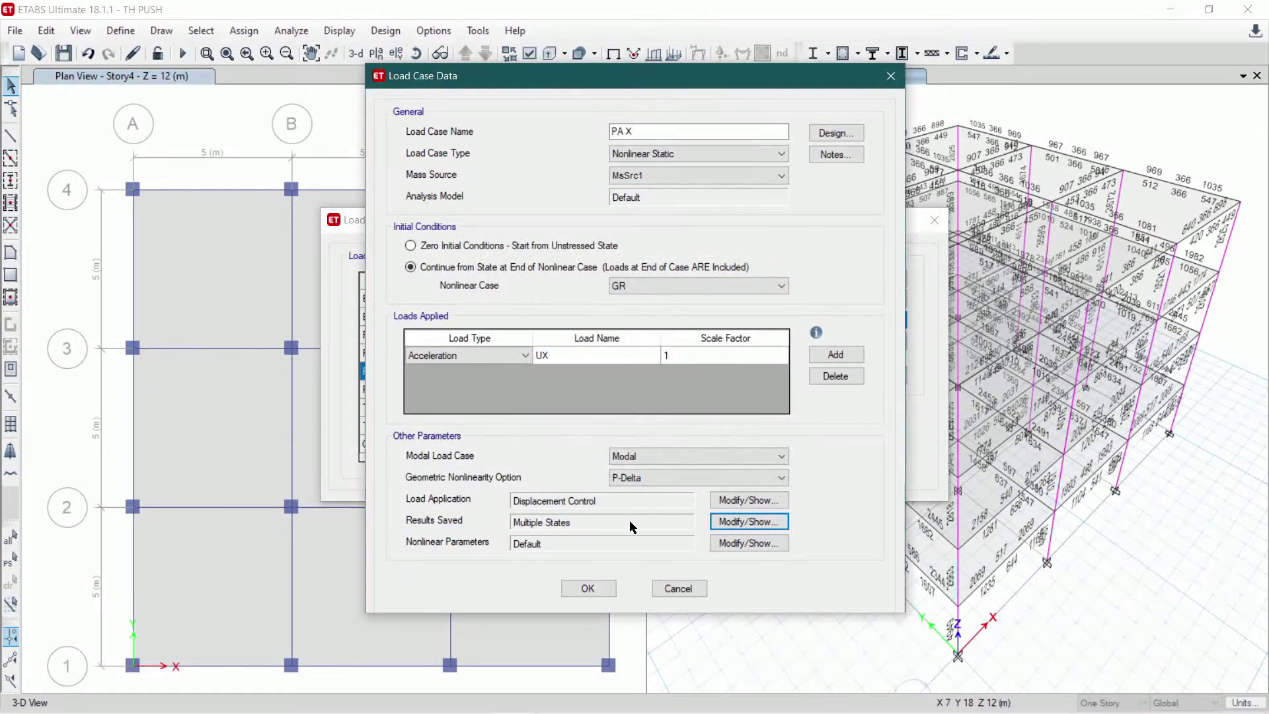
{"action": "left_click", "coordinate": [743, 543]}
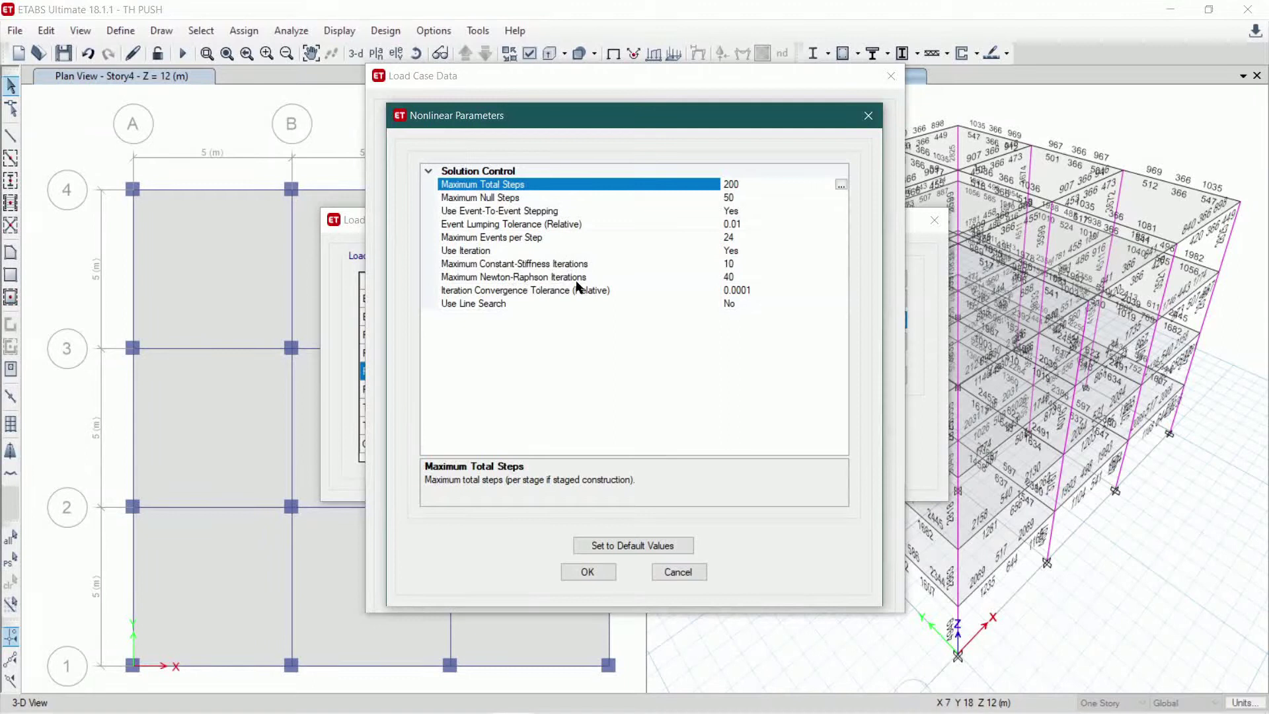
{"action": "left_click", "coordinate": [588, 572]}
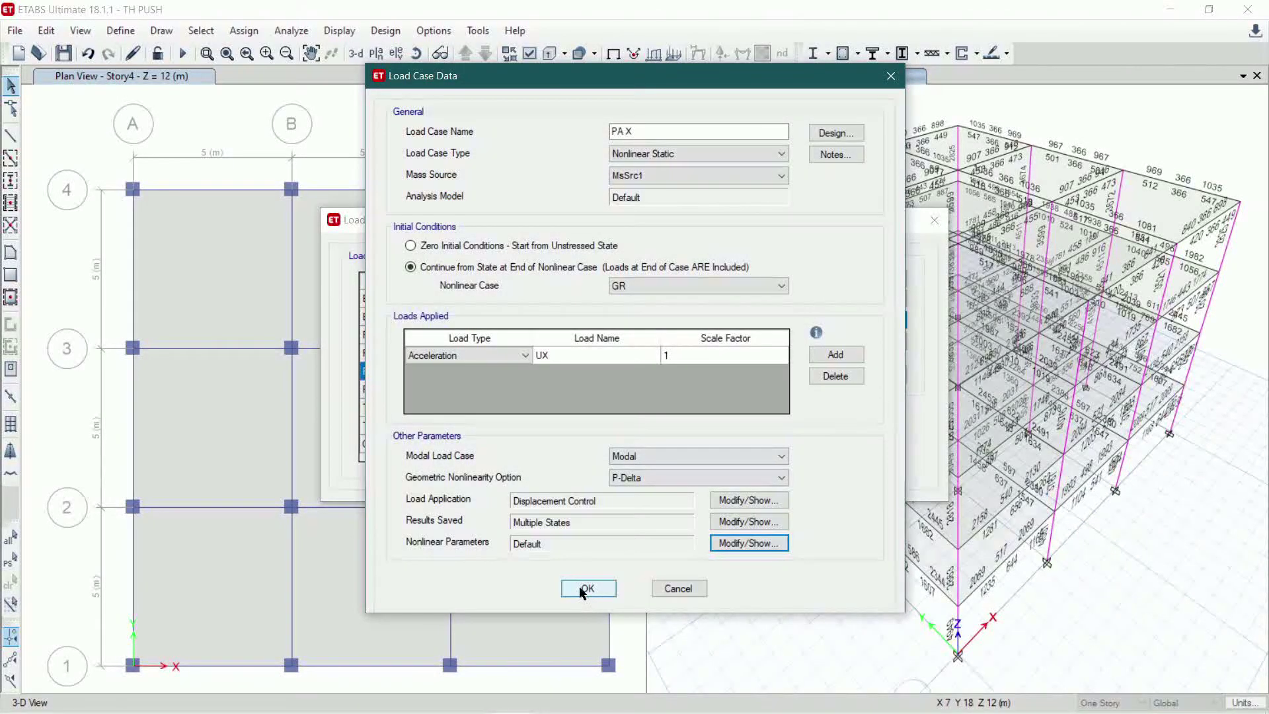
{"action": "left_click", "coordinate": [583, 588]}
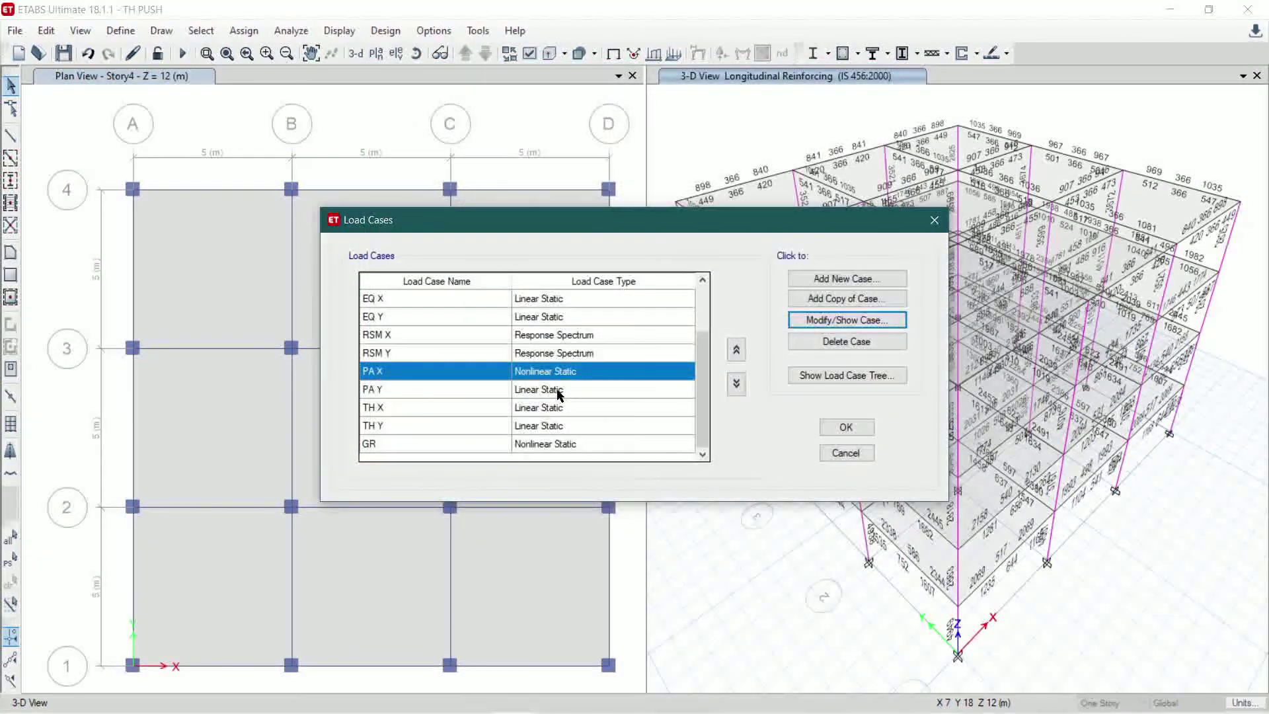
- Change the PA Y load case to Nonlinear Static with mass source MsSrc1
{"action": "left_click", "coordinate": [560, 391]}
{"action": "left_click", "coordinate": [847, 320]}
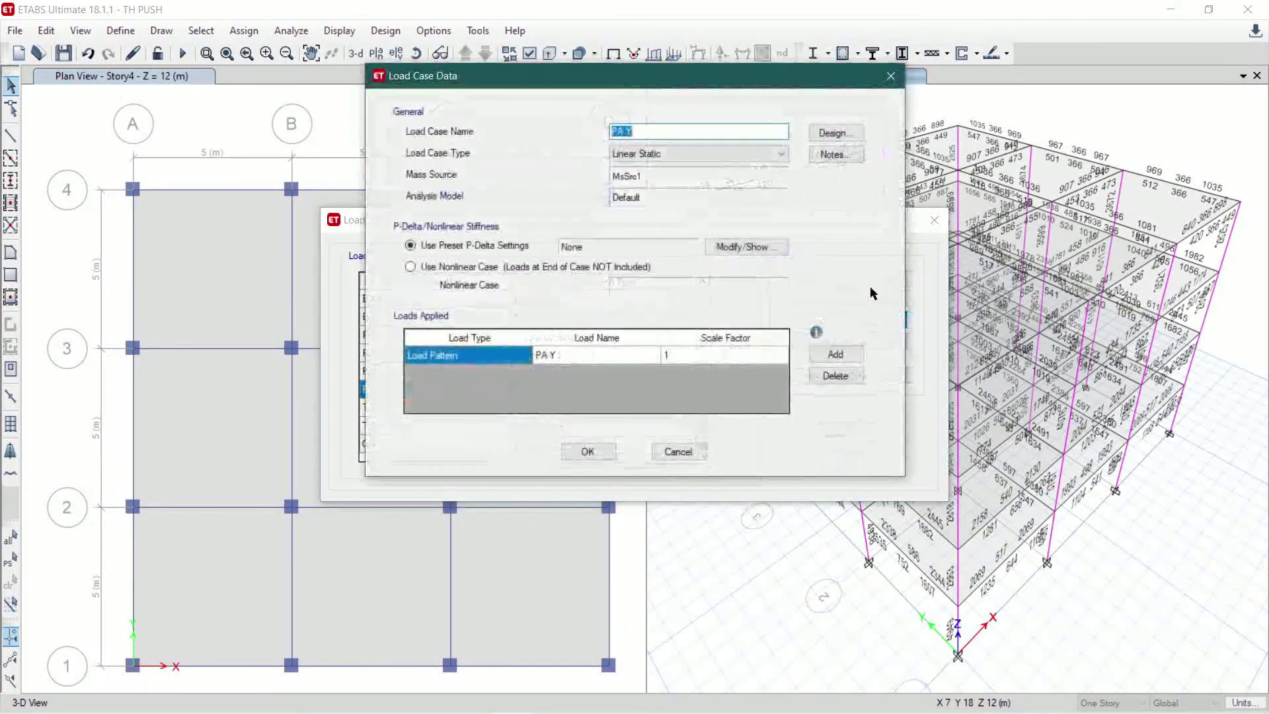
{"action": "left_click", "coordinate": [650, 157]}
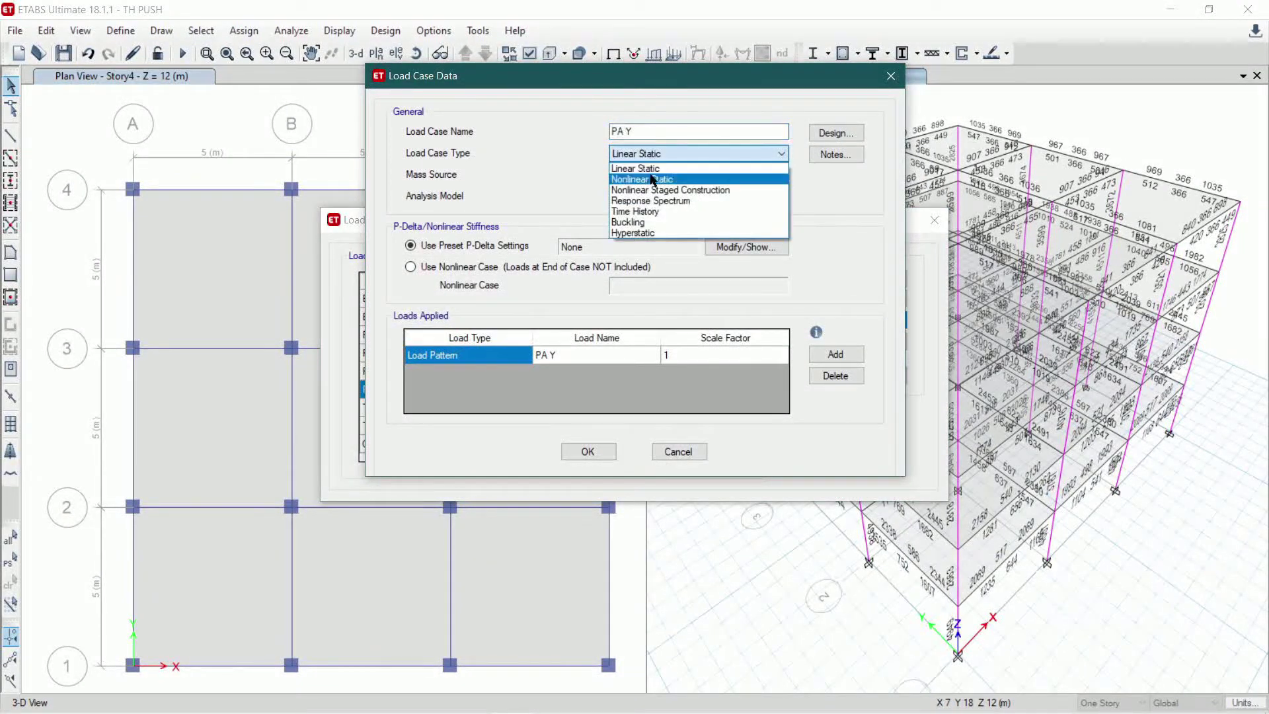
{"action": "left_click", "coordinate": [654, 180]}
{"action": "left_click", "coordinate": [646, 175]}
{"action": "left_click", "coordinate": [644, 199]}
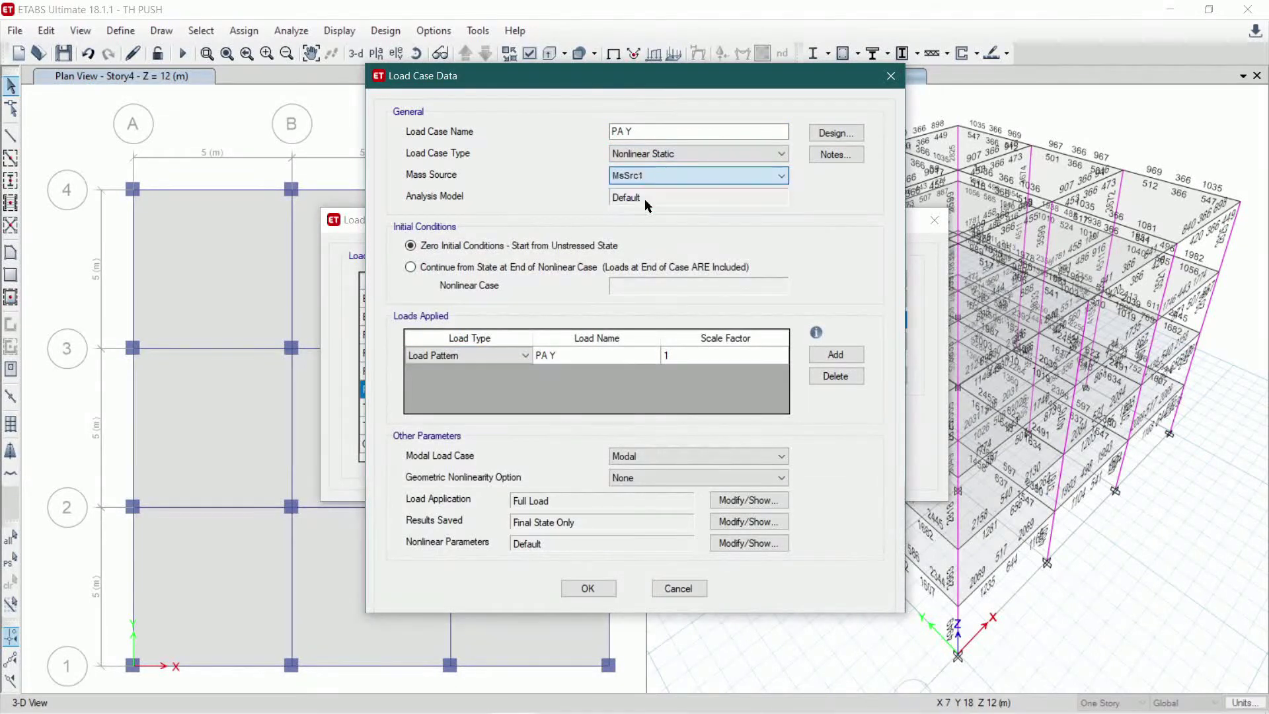
- Make the PA Y case continue from the end of nonlinear case GR and change its applied load to Acceleration UY
{"action": "left_click", "coordinate": [484, 269]}
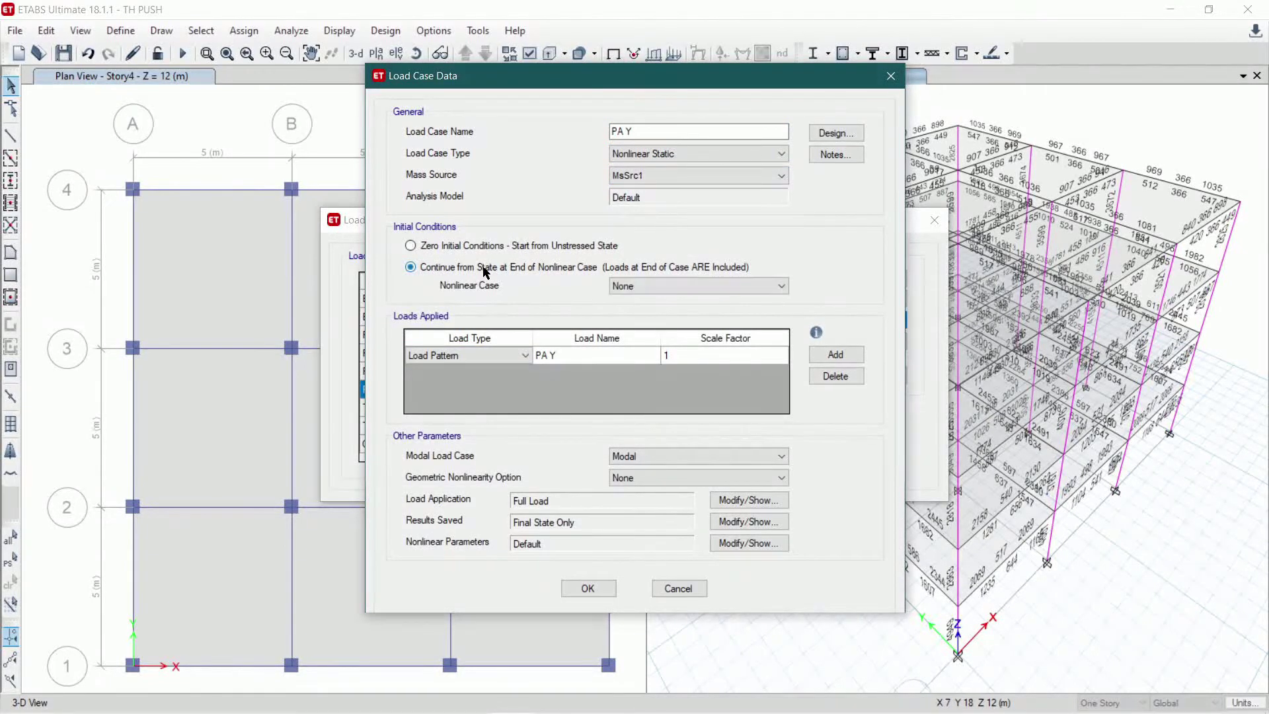
{"action": "left_click", "coordinate": [611, 286]}
{"action": "left_click", "coordinate": [631, 311]}
{"action": "left_click", "coordinate": [509, 355]}
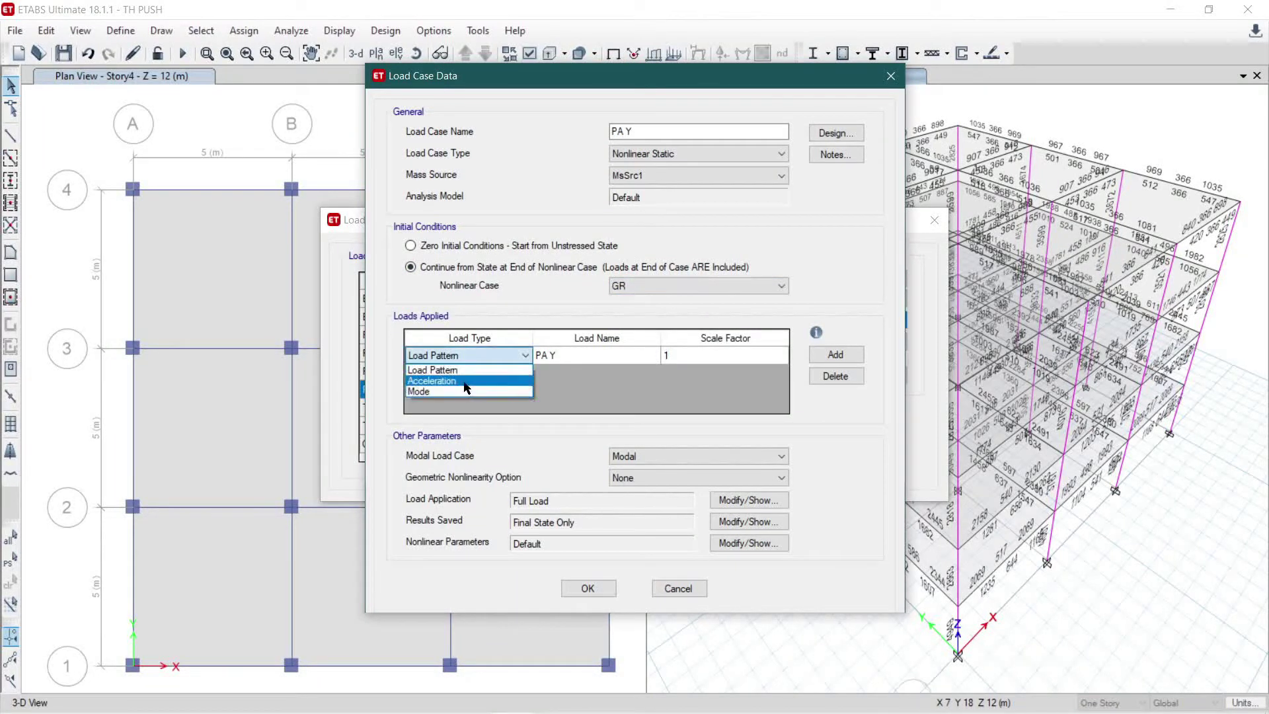
{"action": "left_click", "coordinate": [463, 379]}
{"action": "left_click", "coordinate": [592, 355]}
{"action": "left_click", "coordinate": [592, 354]}
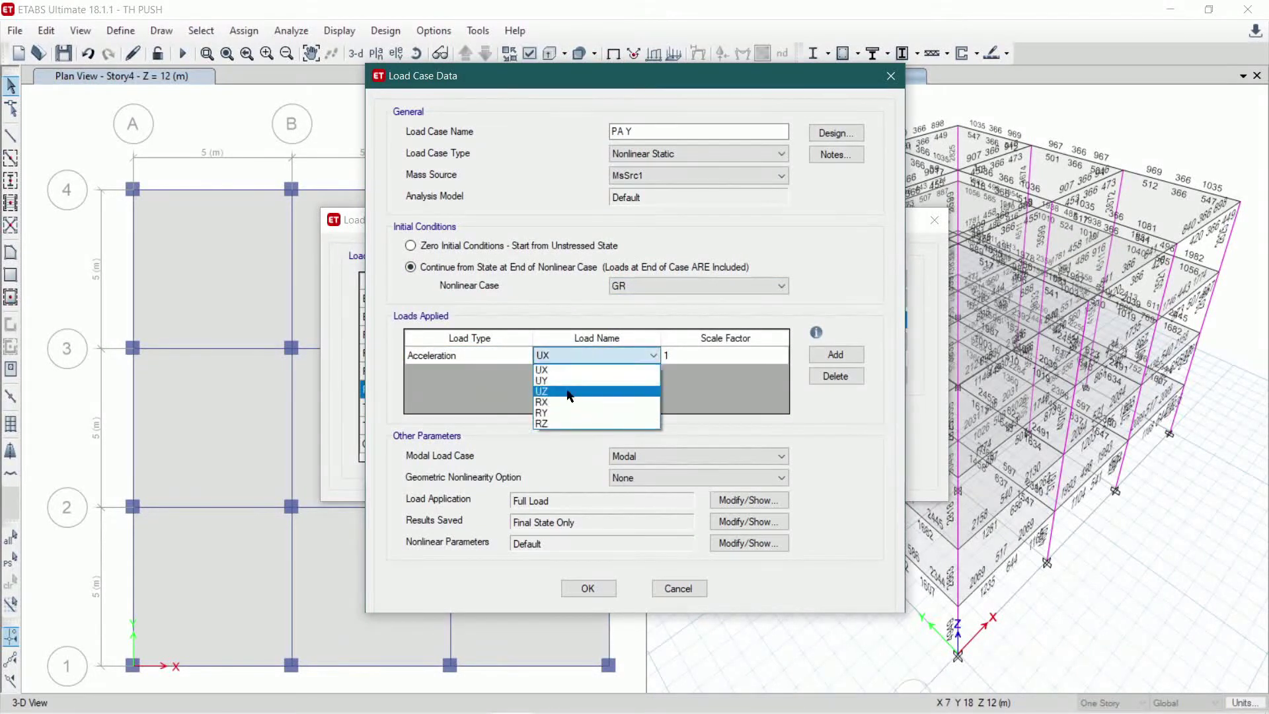
{"action": "left_click", "coordinate": [554, 371]}
{"action": "left_click", "coordinate": [554, 350]}
{"action": "left_click", "coordinate": [550, 382]}
- Set PA Y's geometric nonlinearity to P-Delta and its load application to Displacement Control, changing the monitored joint's degree of freedom
{"action": "left_click", "coordinate": [660, 478]}
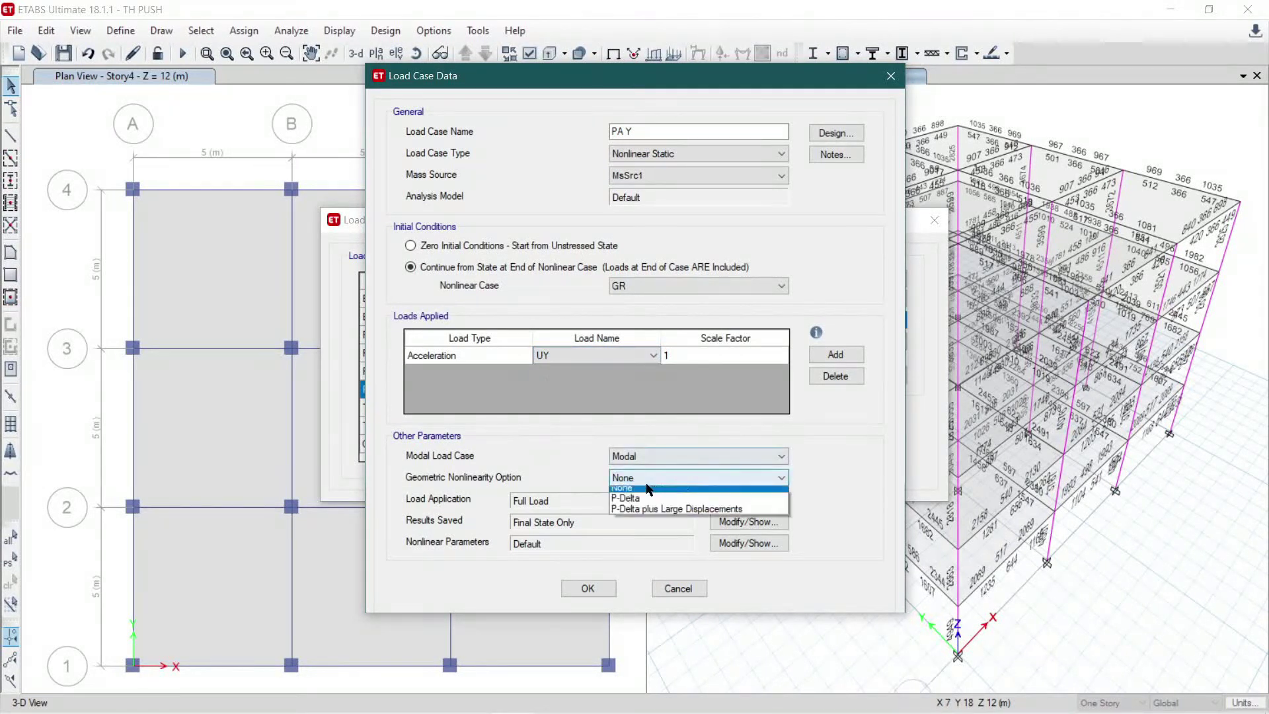
{"action": "left_click", "coordinate": [631, 499]}
{"action": "left_click", "coordinate": [730, 505]}
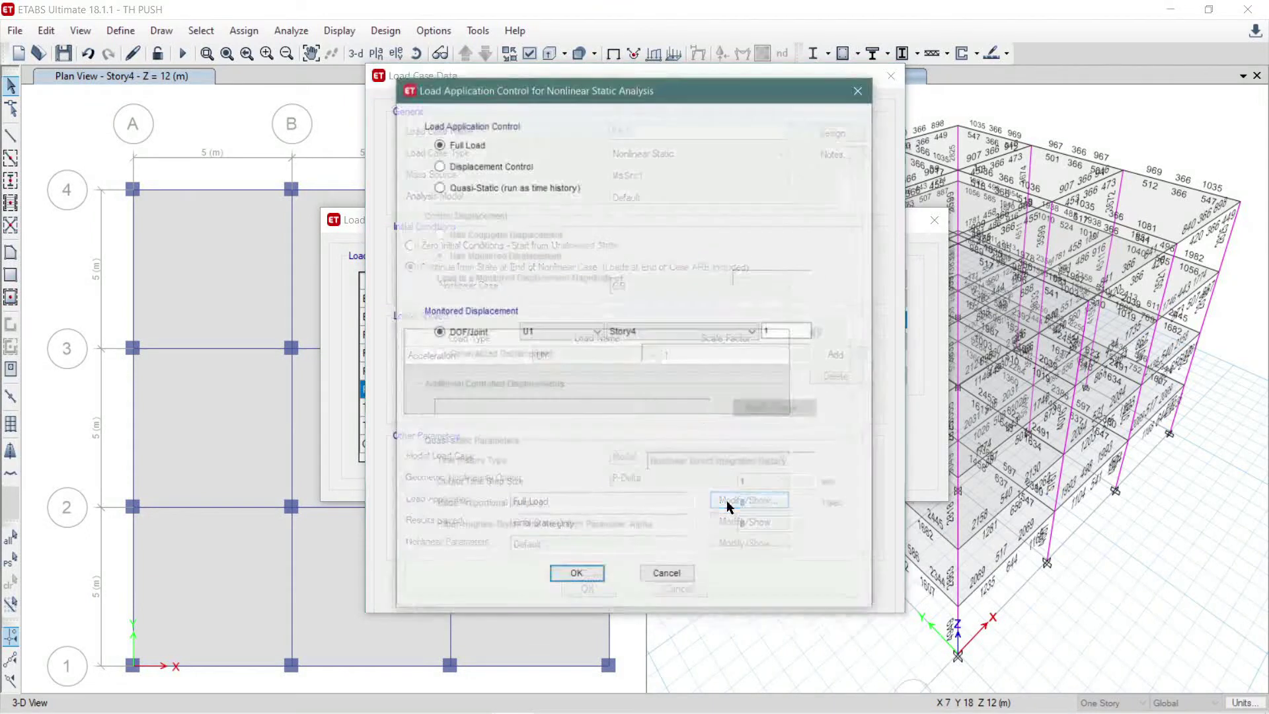
{"action": "left_click", "coordinate": [472, 168]}
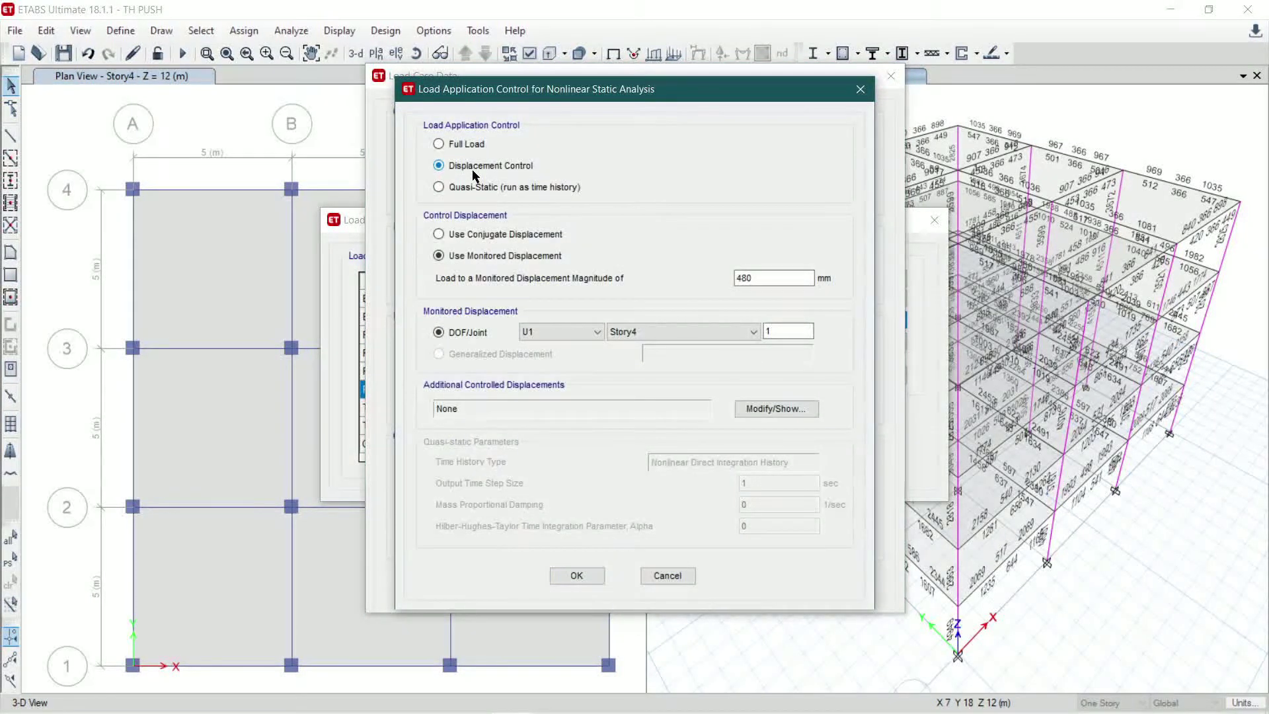
{"action": "left_click", "coordinate": [565, 335]}
{"action": "left_click", "coordinate": [554, 354]}
{"action": "left_click", "coordinate": [575, 577]}
- Save results at multiple states for the PA Y case and accept the case
{"action": "left_click", "coordinate": [728, 523]}
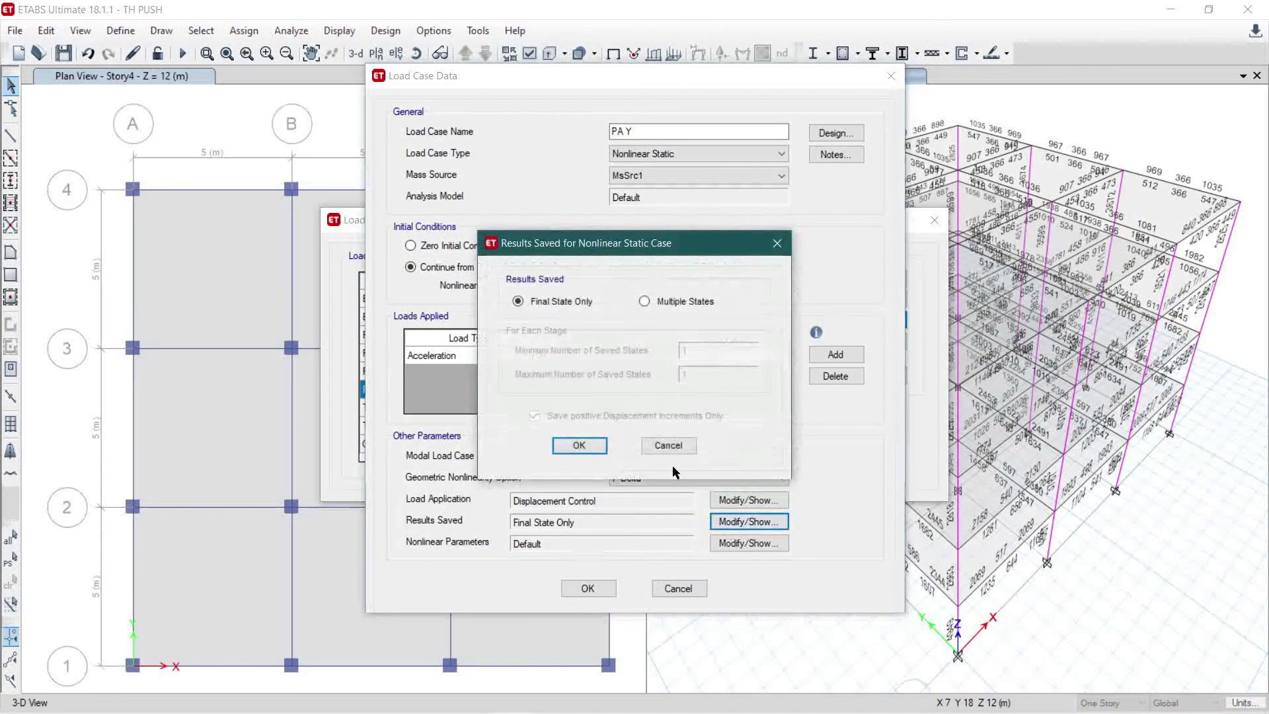
{"action": "left_click", "coordinate": [664, 302]}
{"action": "left_click", "coordinate": [580, 444]}
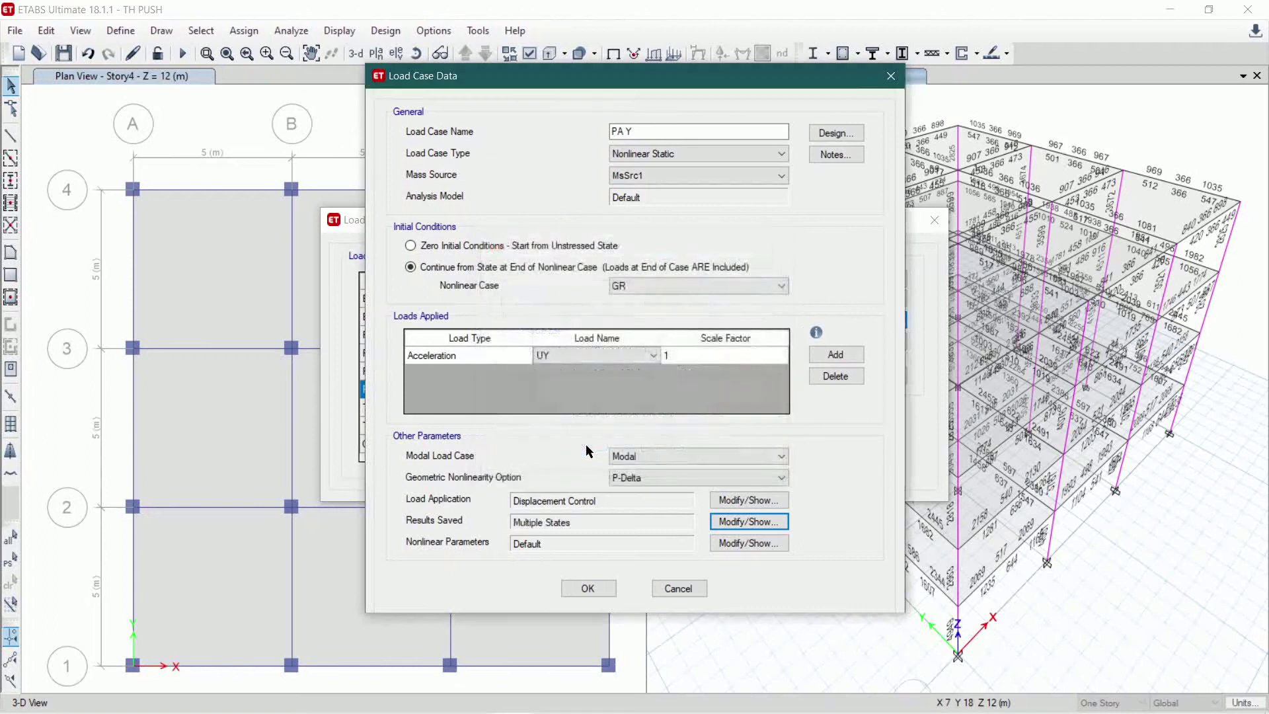
{"action": "left_click", "coordinate": [604, 592]}
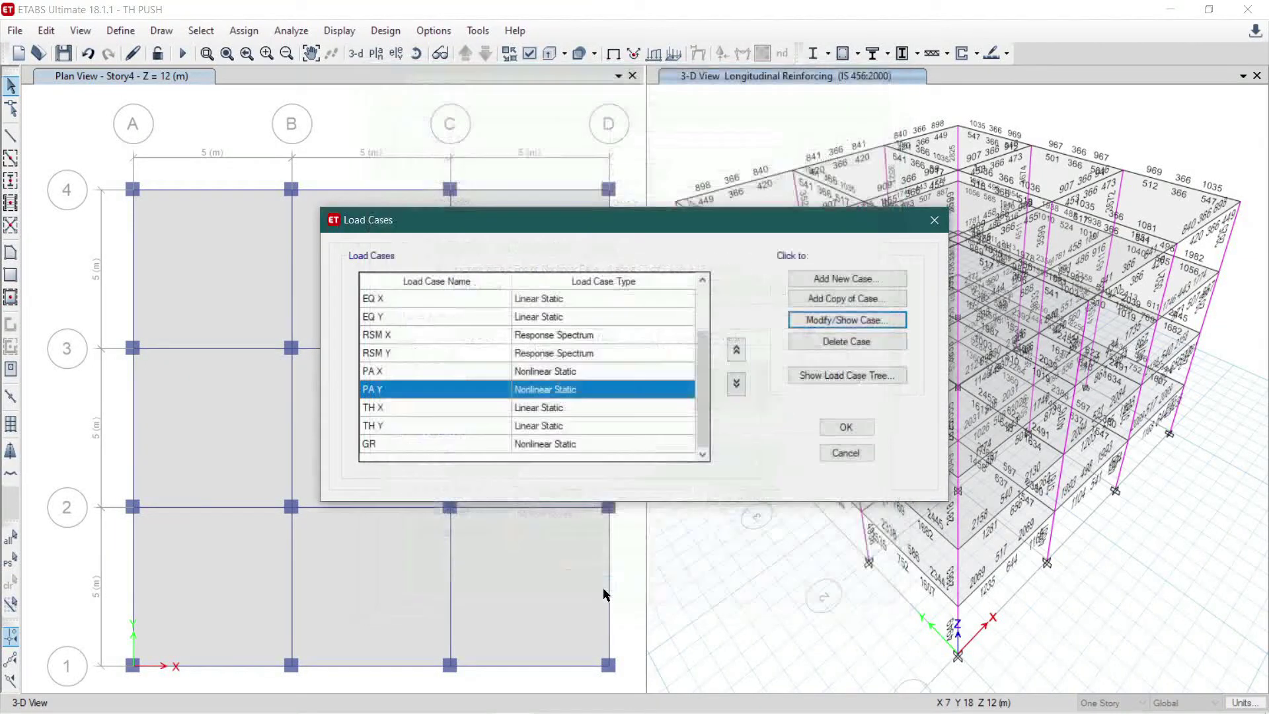
- Change the TH X load case to Time History with the Nonlinear Modal (FNA) subtype
{"action": "left_click", "coordinate": [544, 411]}
{"action": "left_click", "coordinate": [841, 326]}
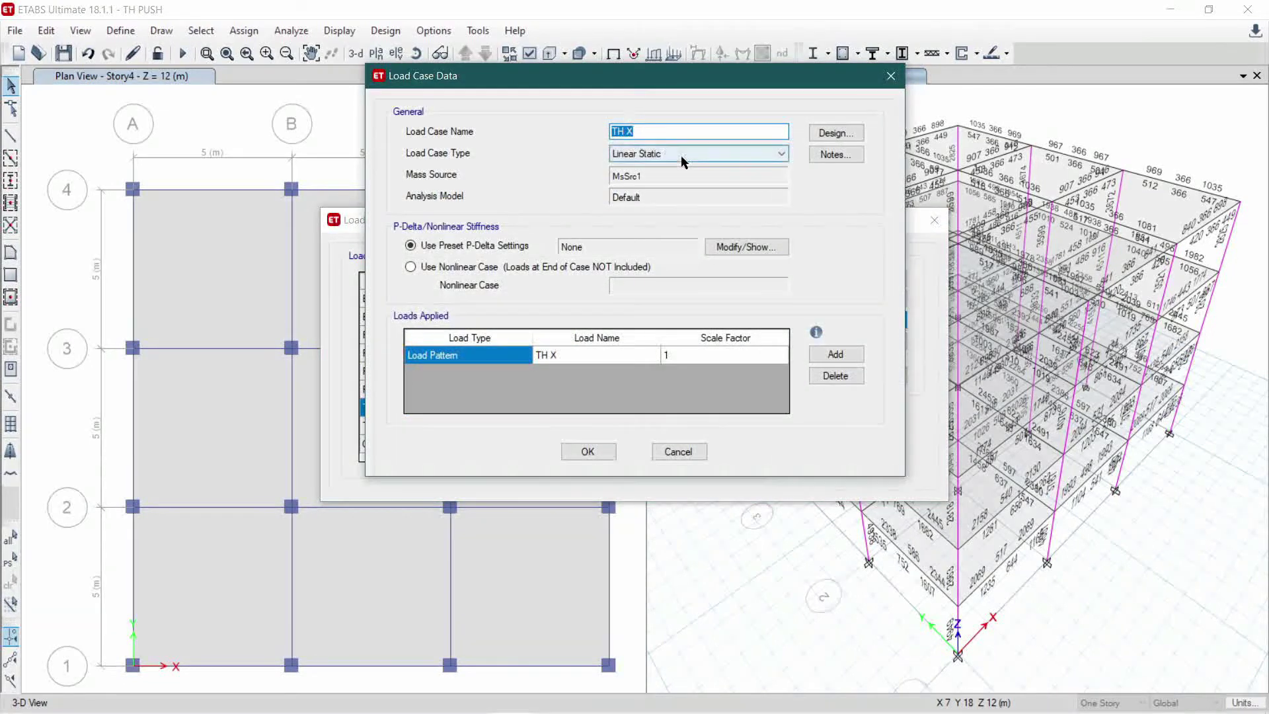
{"action": "left_click", "coordinate": [680, 154]}
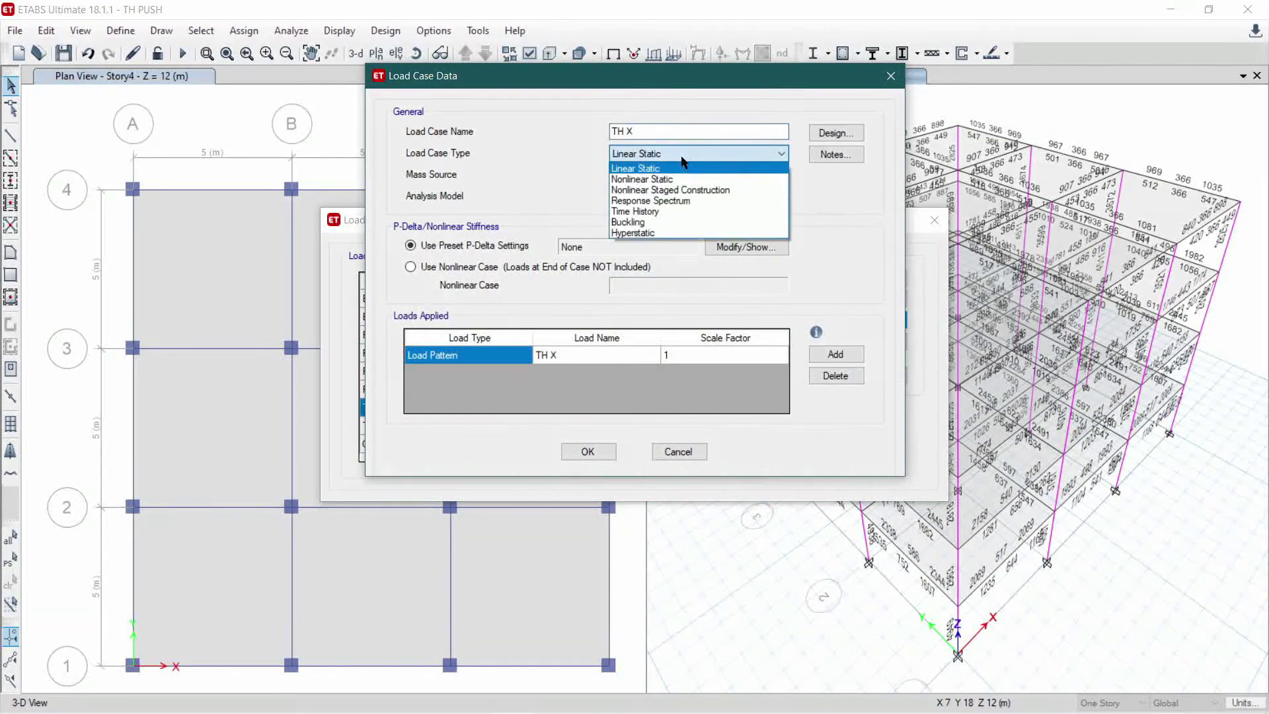
{"action": "left_click", "coordinate": [699, 210]}
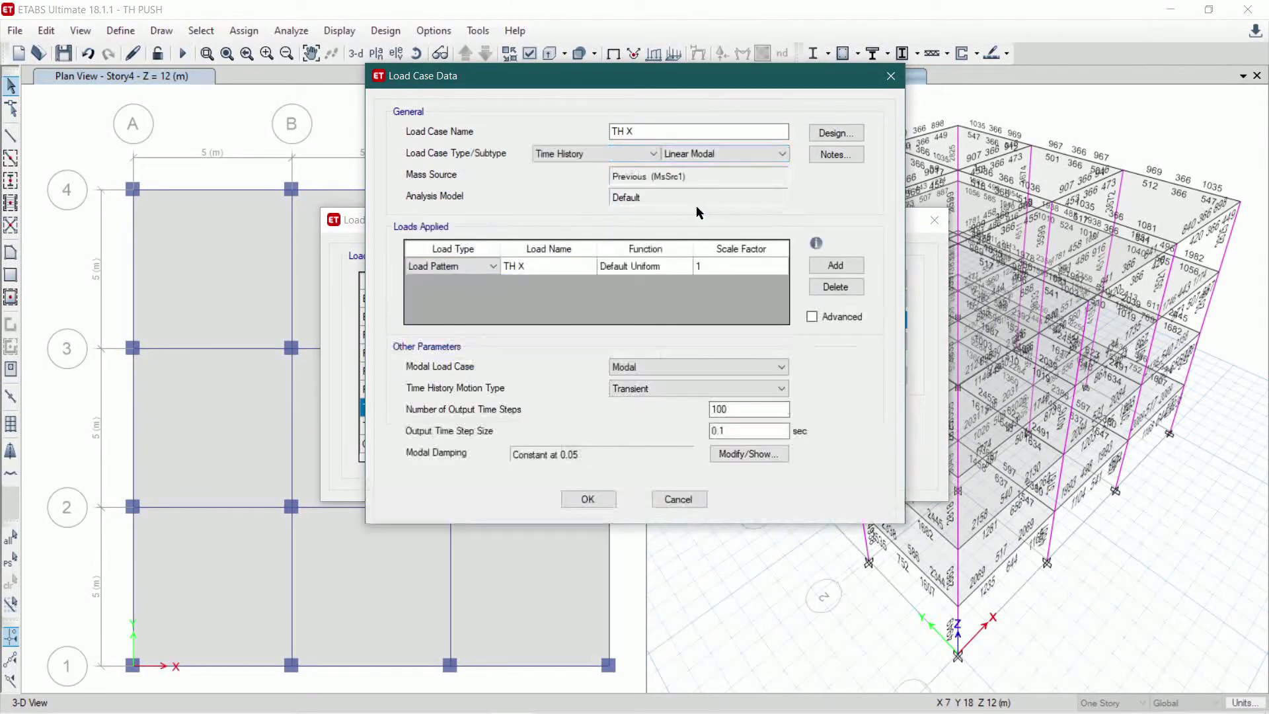
{"action": "left_click", "coordinate": [726, 157]}
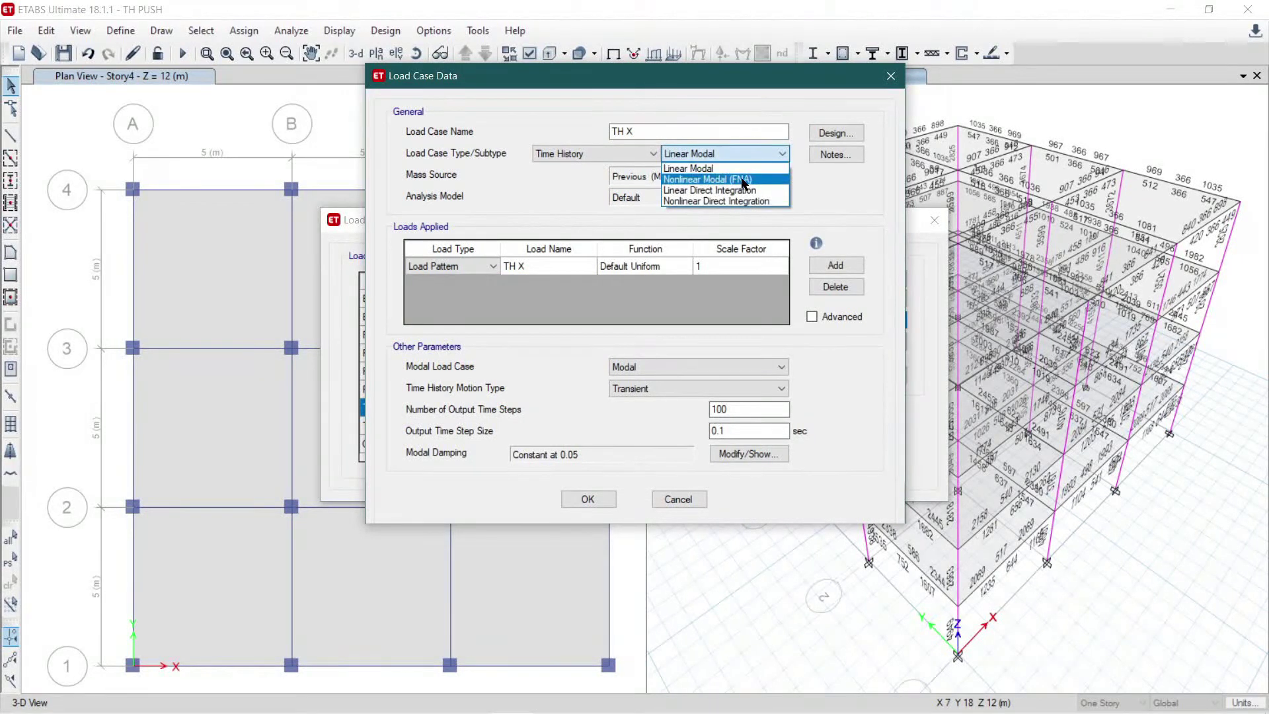
{"action": "left_click", "coordinate": [740, 180]}
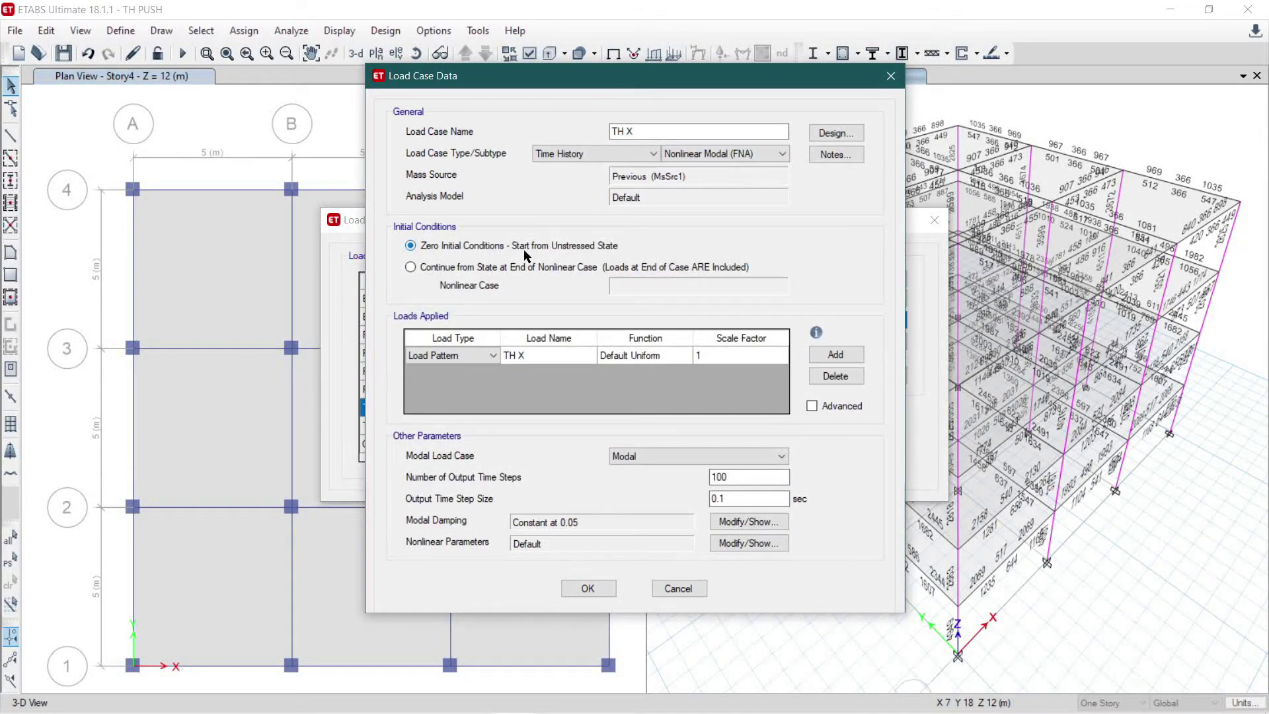
- Apply Acceleration U1 with function LACC_NOR-1 in the TH X case and accept the case
{"action": "left_click", "coordinate": [470, 355]}
{"action": "left_click", "coordinate": [470, 355]}
{"action": "left_click", "coordinate": [477, 373]}
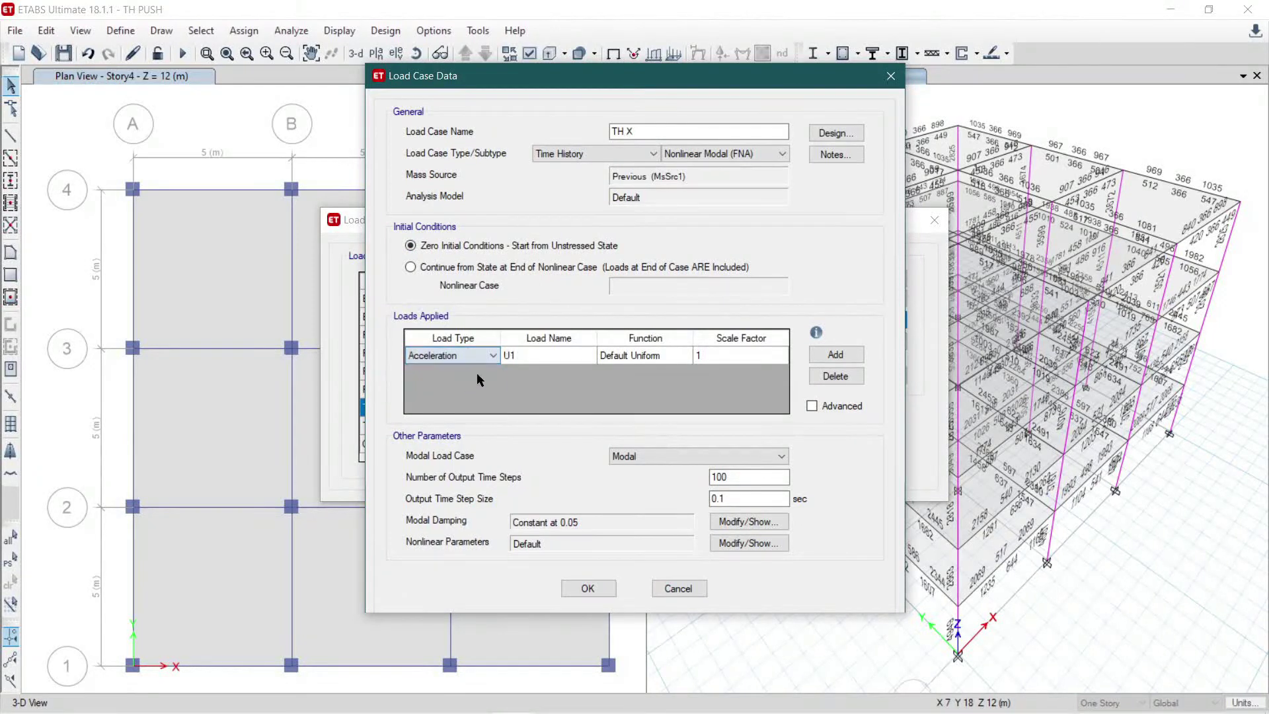
{"action": "left_click", "coordinate": [629, 355]}
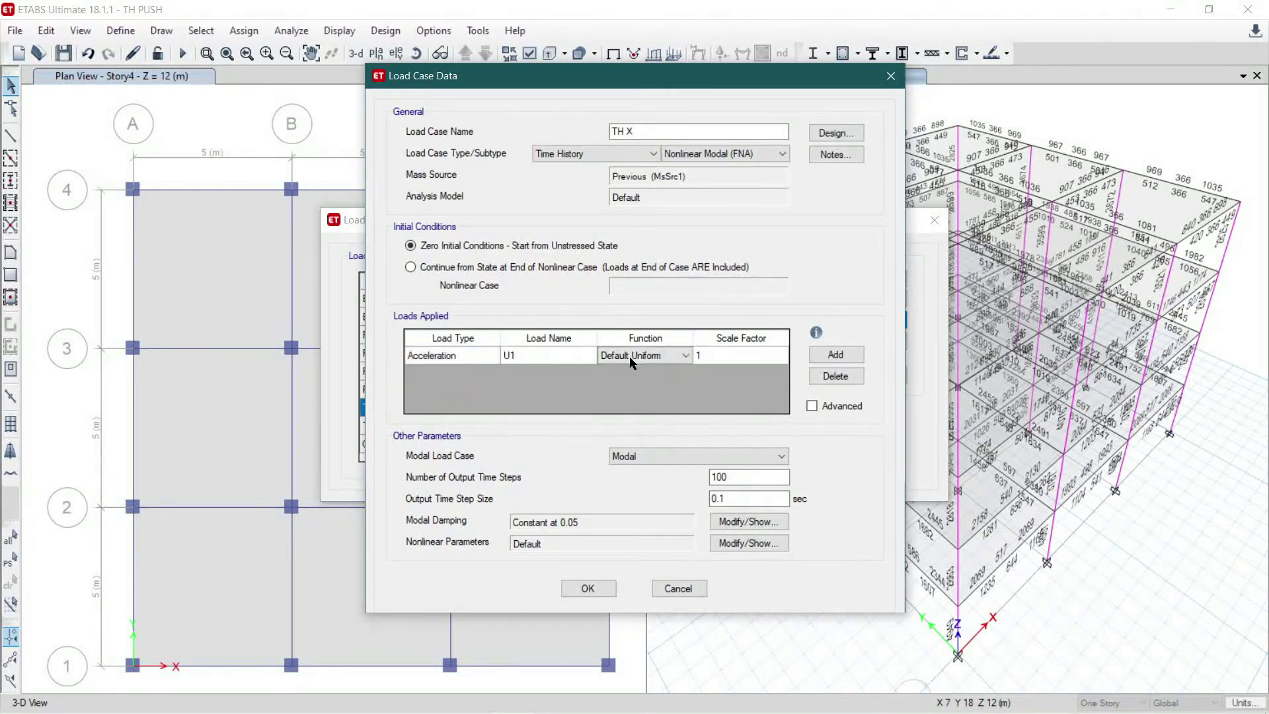
{"action": "left_click", "coordinate": [629, 356]}
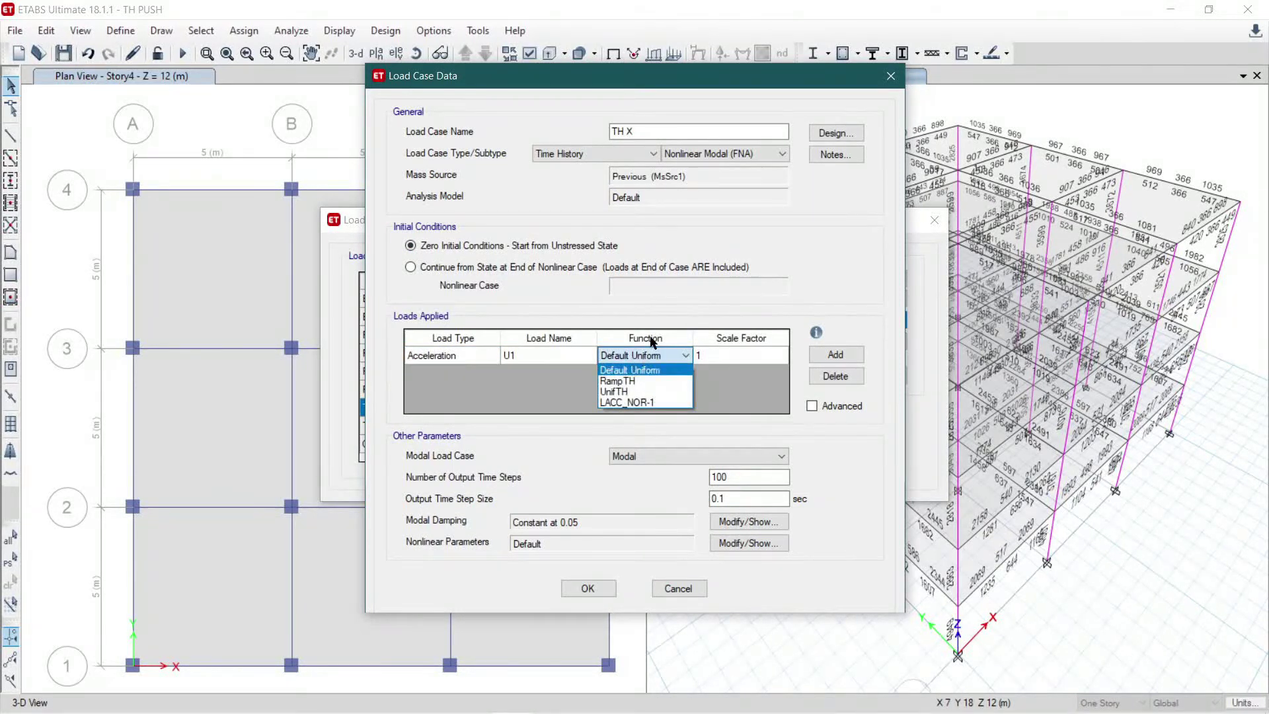
{"action": "left_click", "coordinate": [639, 403]}
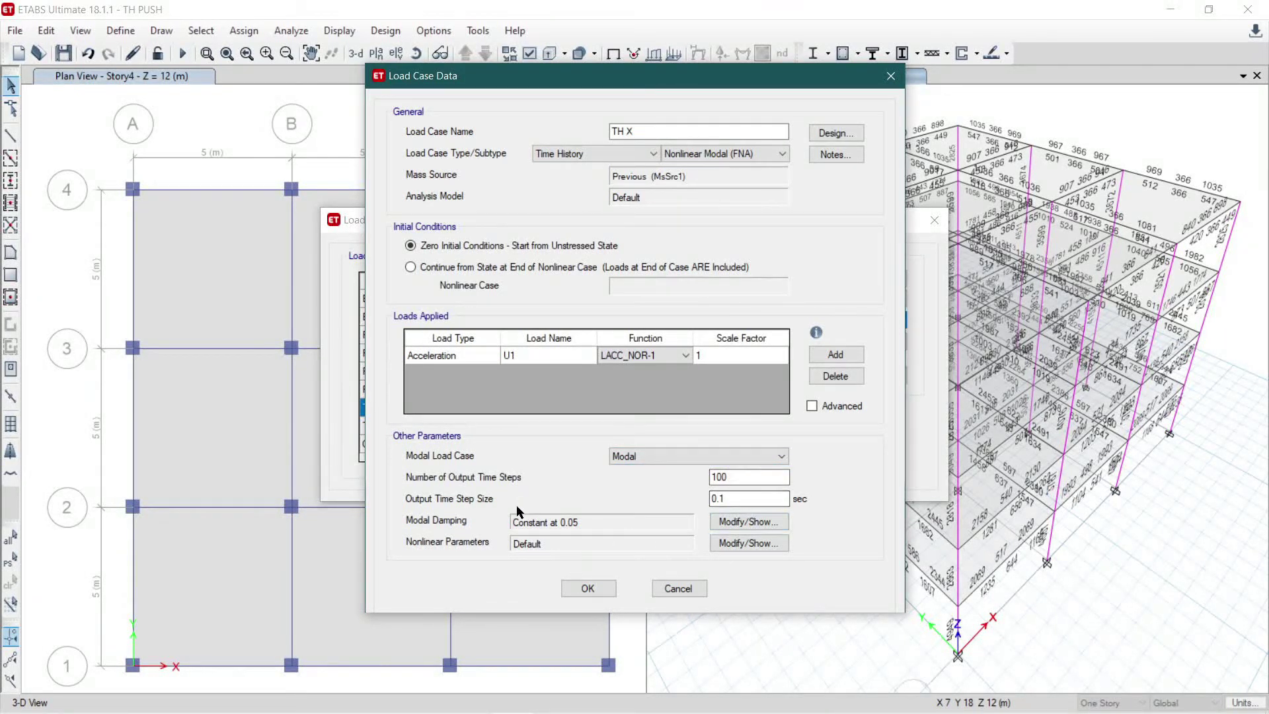
{"action": "left_click", "coordinate": [587, 588]}
- Change the TH Y load case to Time History with the Nonlinear Modal (FNA) subtype
{"action": "left_click", "coordinate": [582, 426]}
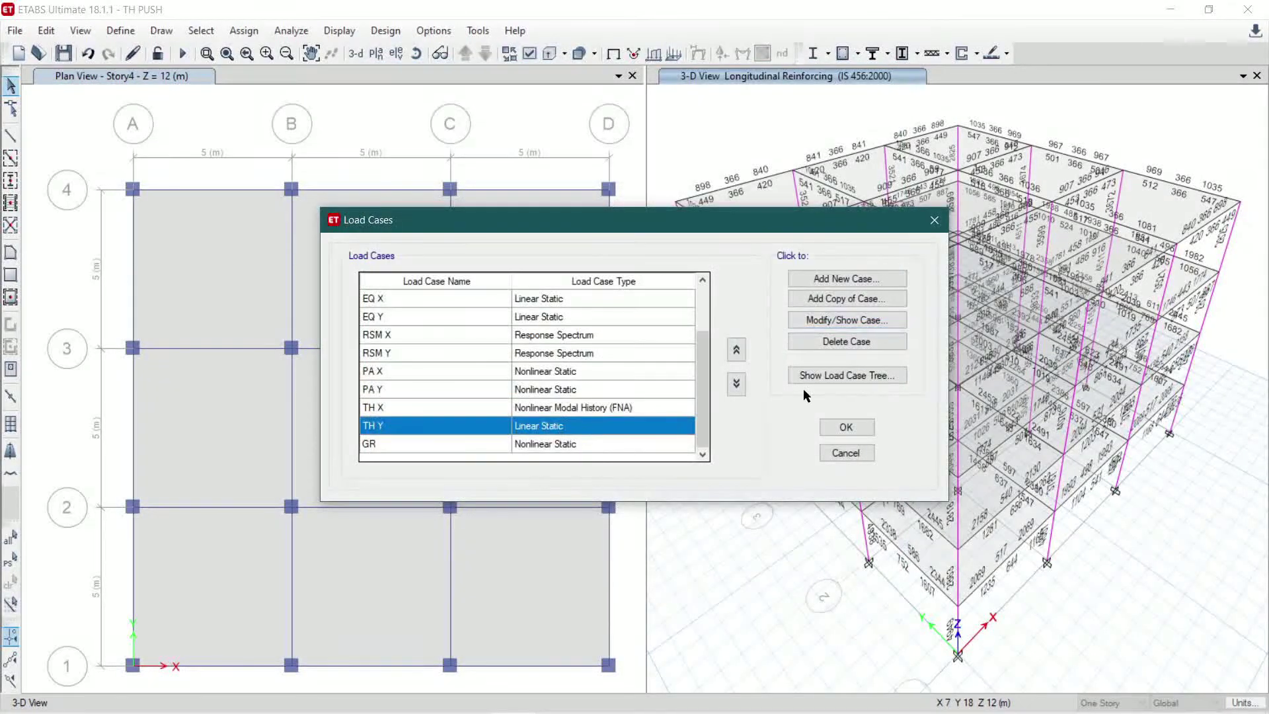
{"action": "left_click", "coordinate": [847, 320]}
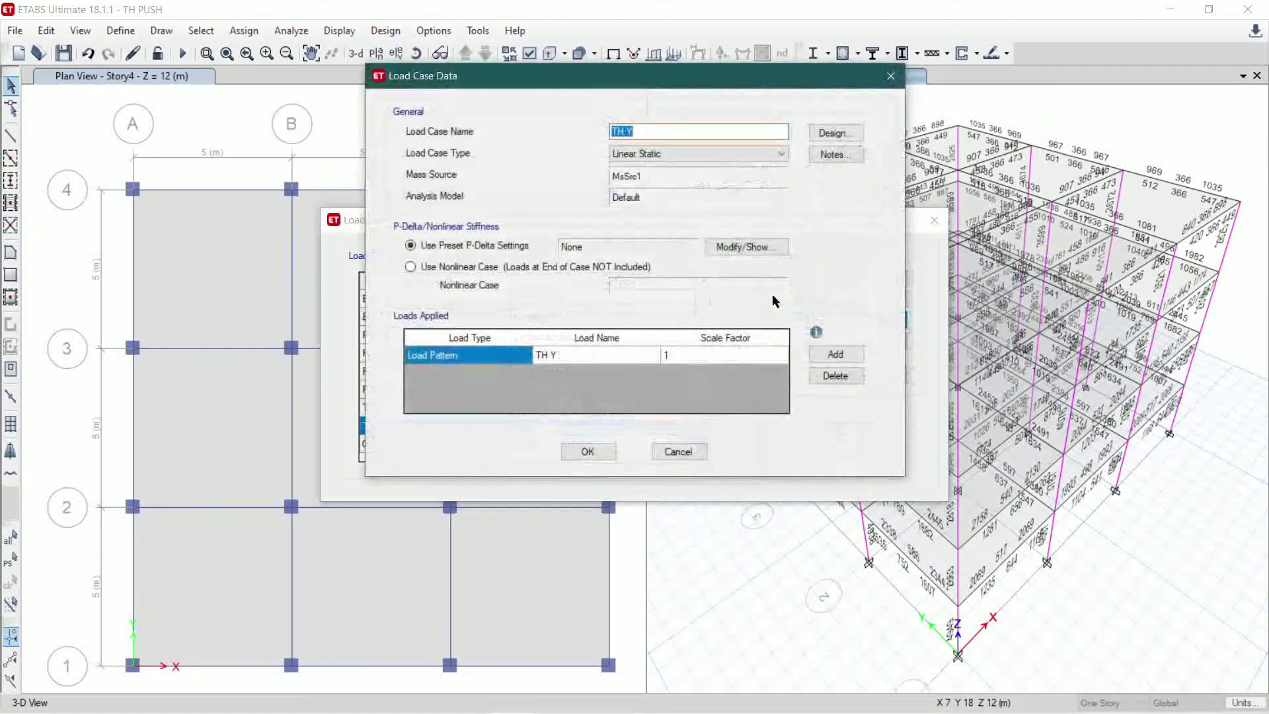
{"action": "left_click", "coordinate": [629, 158]}
{"action": "left_click", "coordinate": [652, 208]}
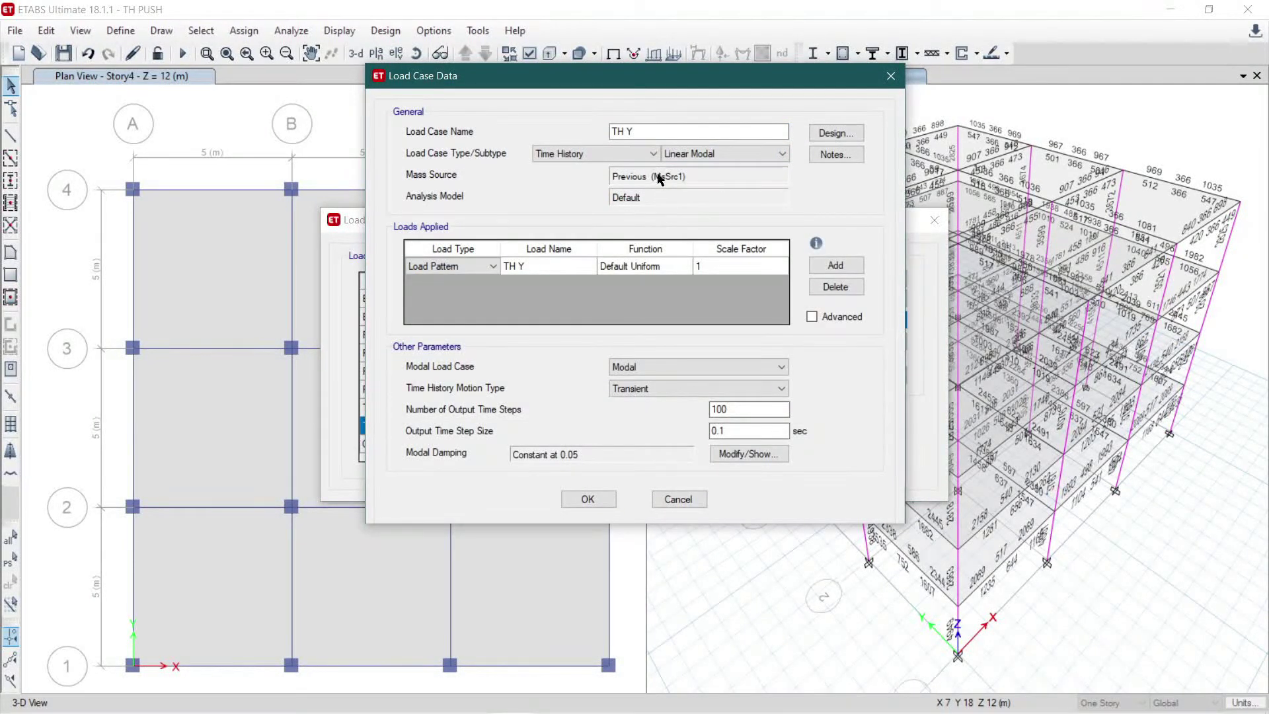
{"action": "left_click", "coordinate": [694, 156]}
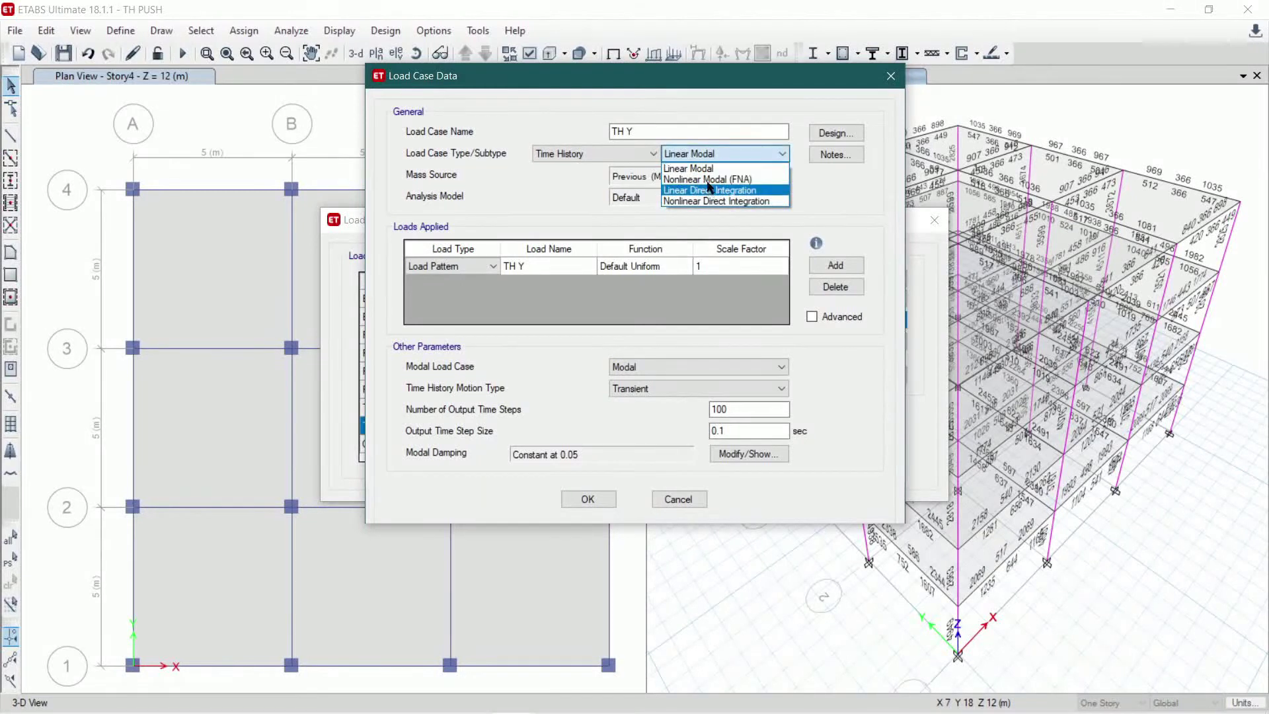
{"action": "left_click", "coordinate": [704, 181]}
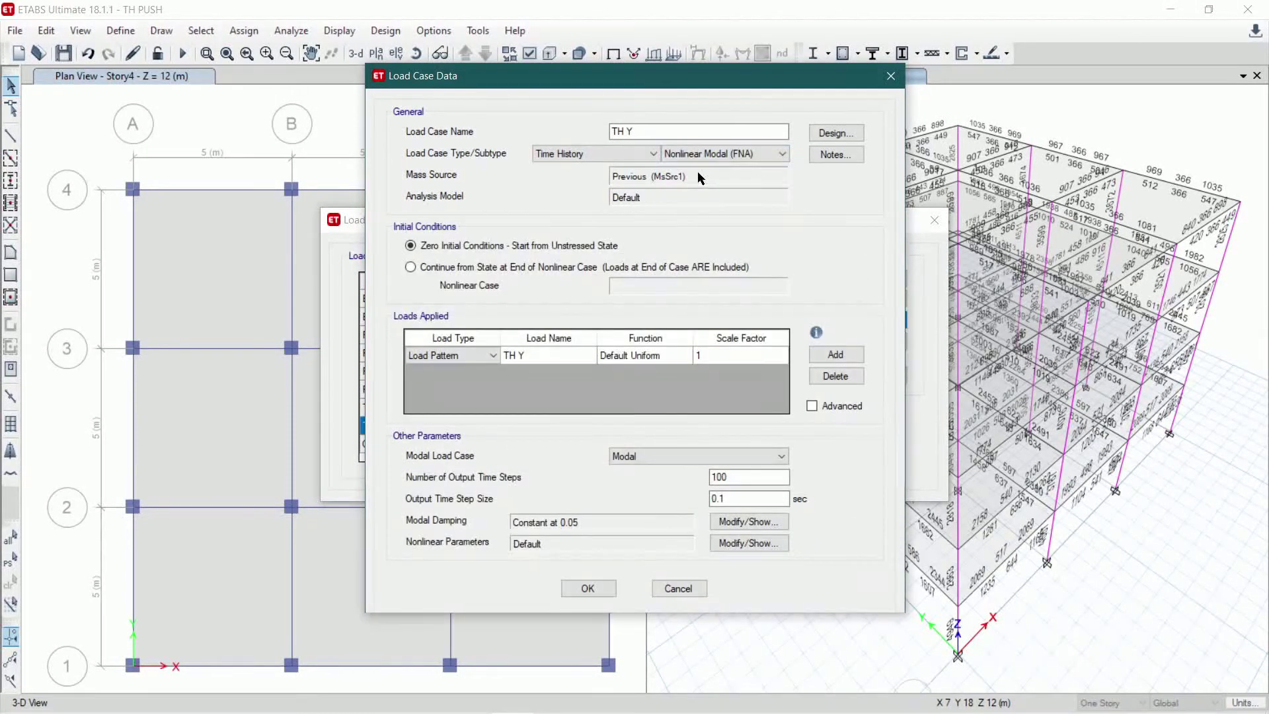
- Apply Acceleration U2 with function LACC_NOR-1 in the TH Y case, then accept the case and the load case list
{"action": "left_click", "coordinate": [456, 357]}
{"action": "left_click", "coordinate": [461, 381]}
{"action": "left_click", "coordinate": [525, 355]}
{"action": "left_click", "coordinate": [534, 357]}
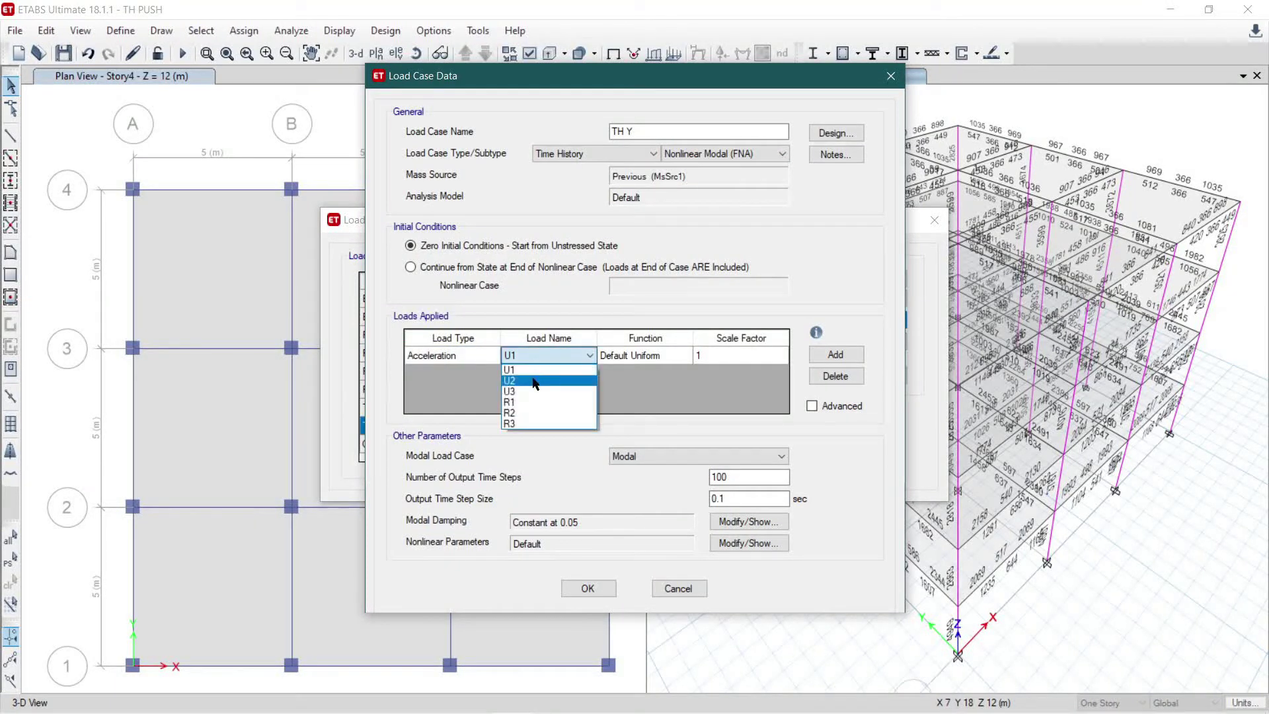
{"action": "left_click", "coordinate": [534, 381]}
{"action": "left_click", "coordinate": [638, 360]}
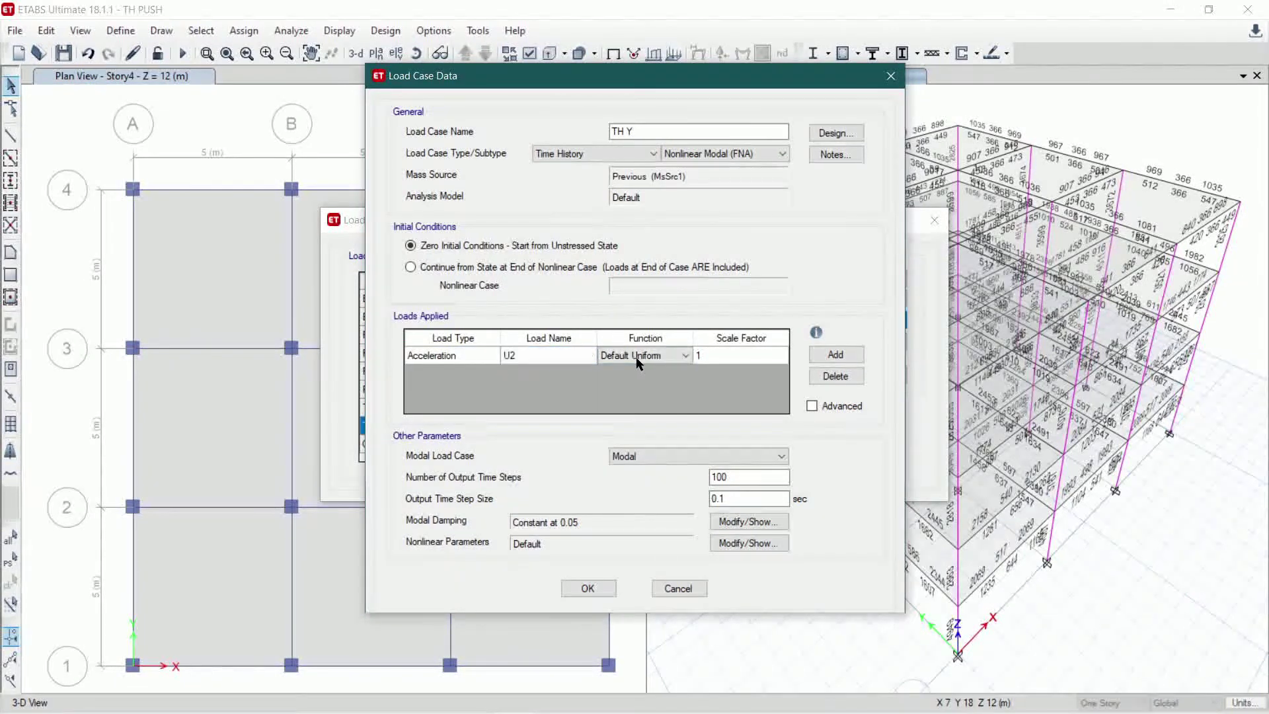
{"action": "left_click", "coordinate": [638, 357]}
{"action": "left_click", "coordinate": [642, 403]}
{"action": "left_click", "coordinate": [583, 588]}
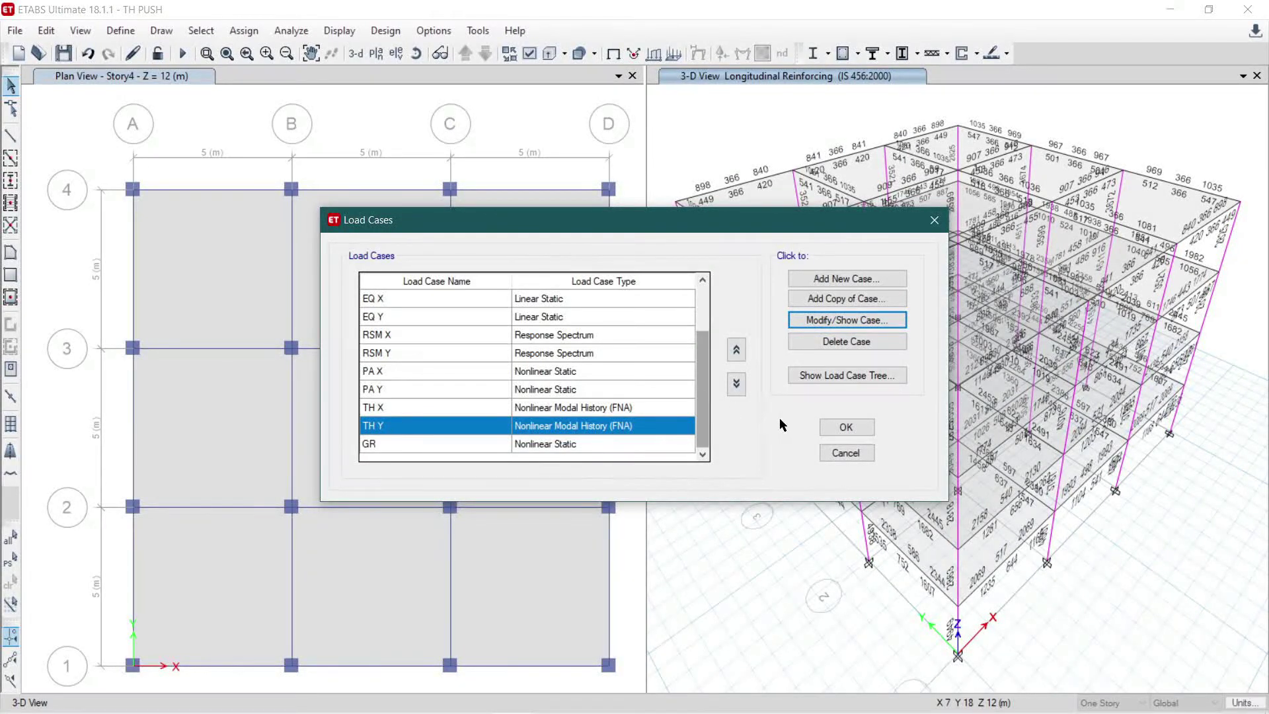
{"action": "left_click", "coordinate": [831, 428]}
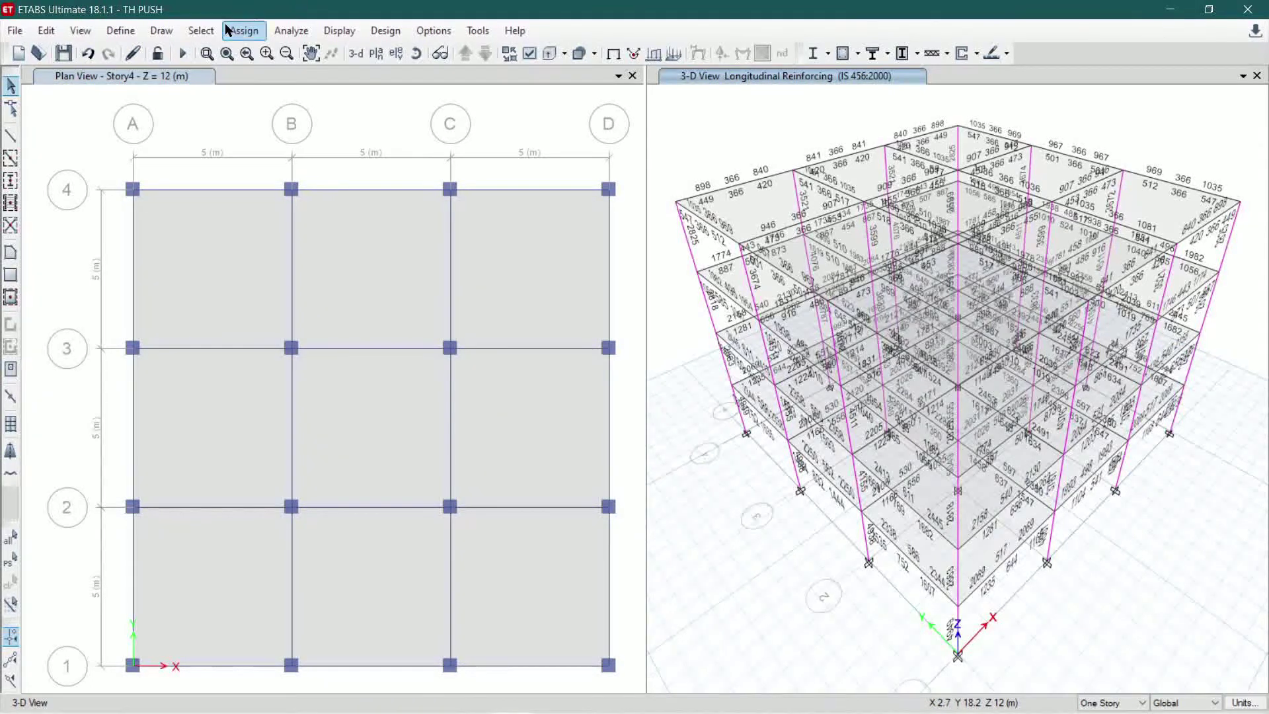
- Select all beams in the model by object type
{"action": "left_click", "coordinate": [202, 30]}
{"action": "mouse_move", "coordinate": [212, 48]}
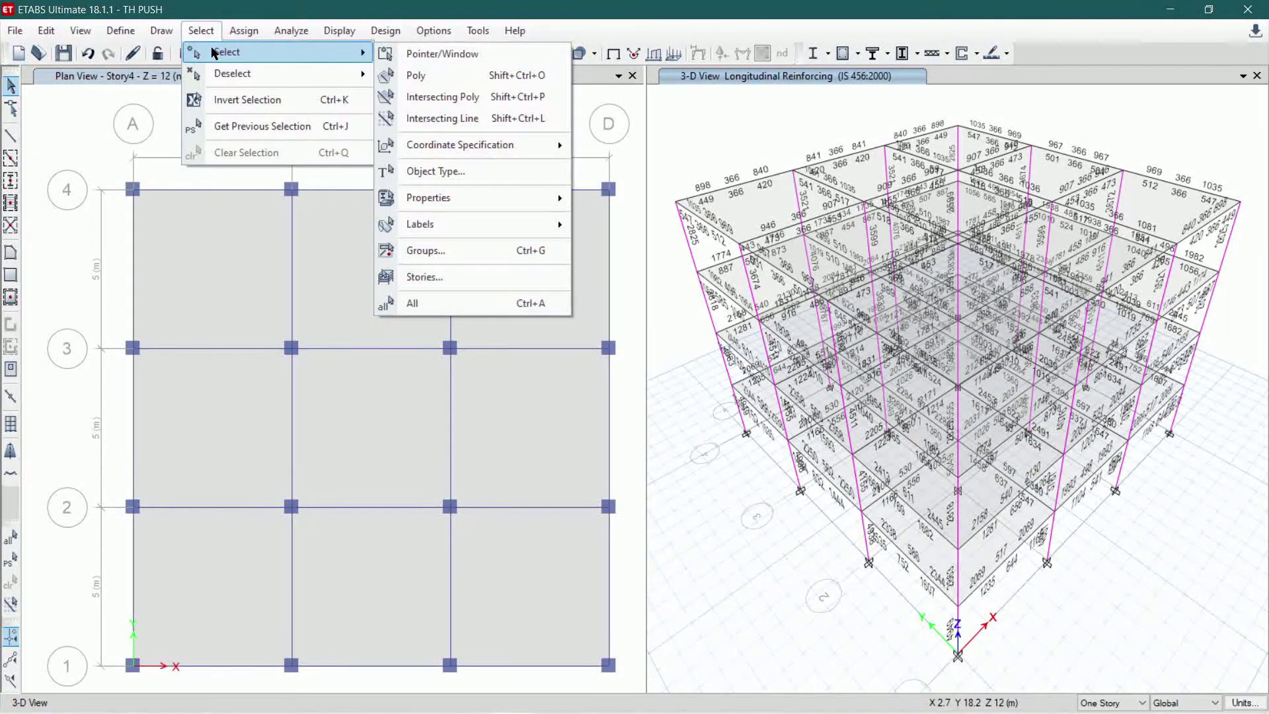
{"action": "mouse_move", "coordinate": [431, 201]}
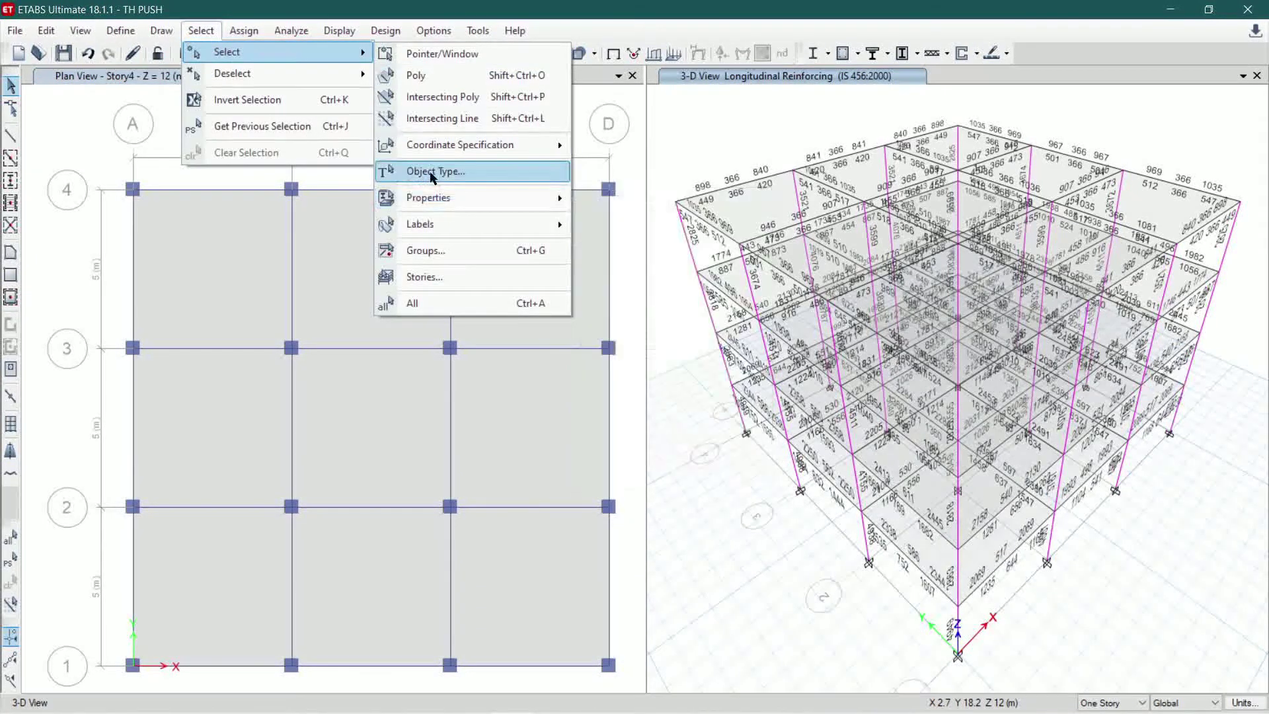
{"action": "left_click", "coordinate": [430, 172]}
{"action": "left_click", "coordinate": [540, 241]}
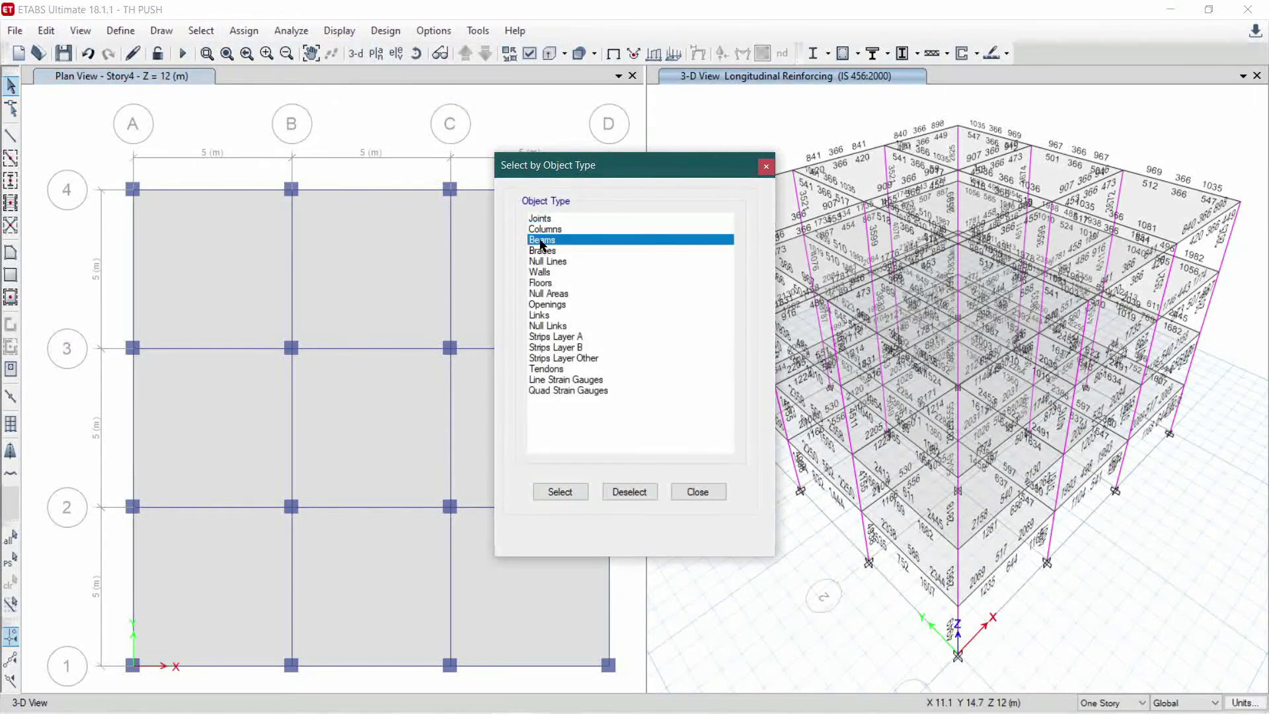
{"action": "left_click", "coordinate": [565, 494]}
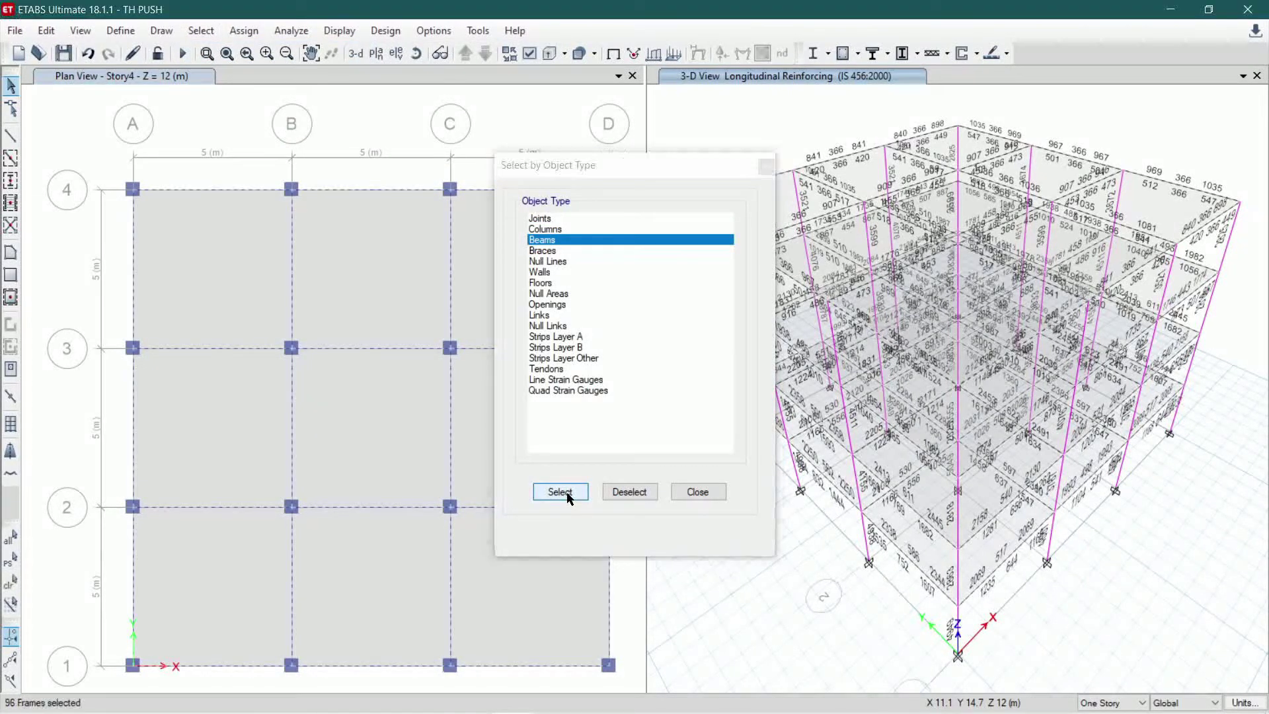
{"action": "left_click", "coordinate": [695, 495]}
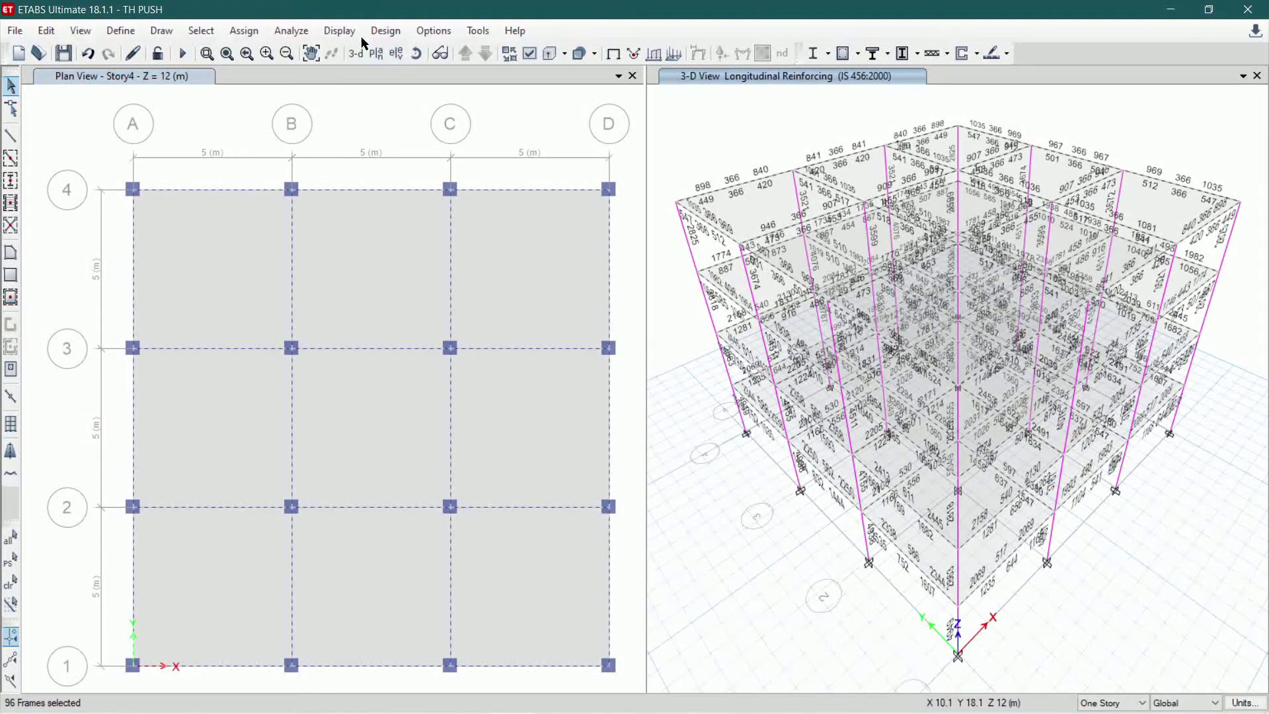
- Start an auto hinge at relative distance 0 on the selected beams, using ASCE 41-13 Table 10-7 (Concrete Beams - Flexure) Item i
{"action": "left_click", "coordinate": [246, 32]}
{"action": "mouse_move", "coordinate": [275, 84]}
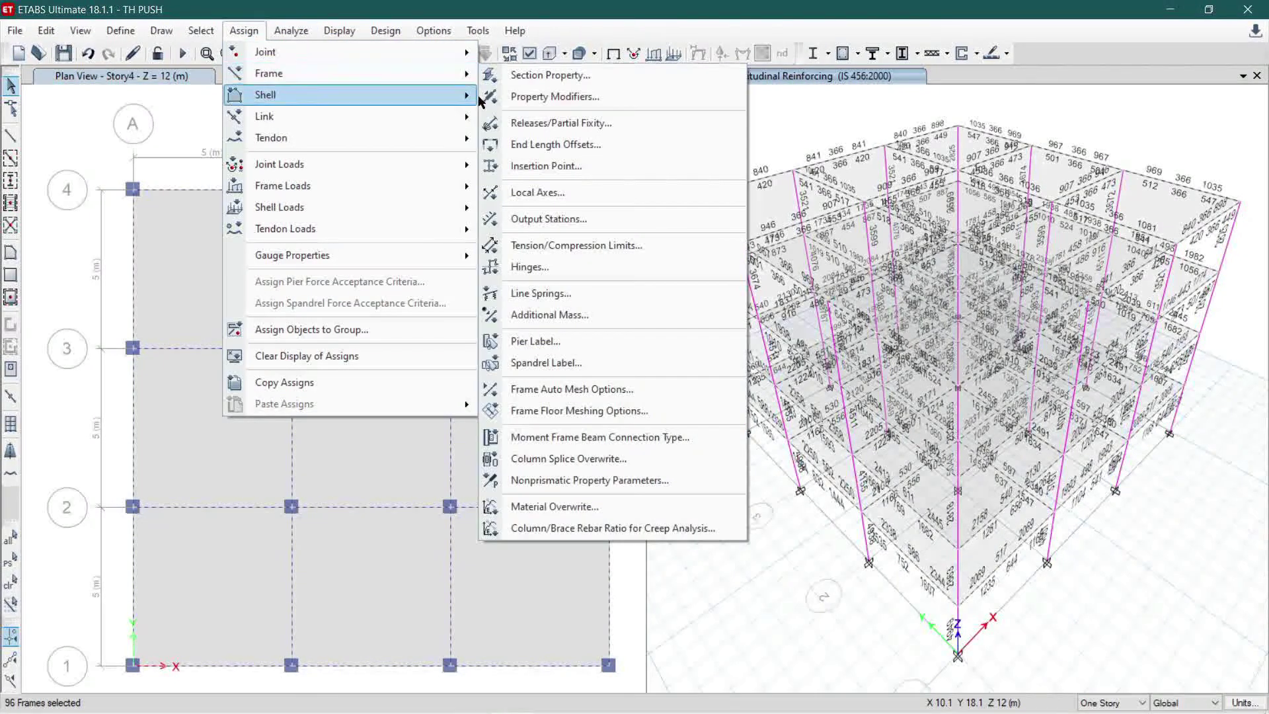
{"action": "left_click", "coordinate": [544, 270]}
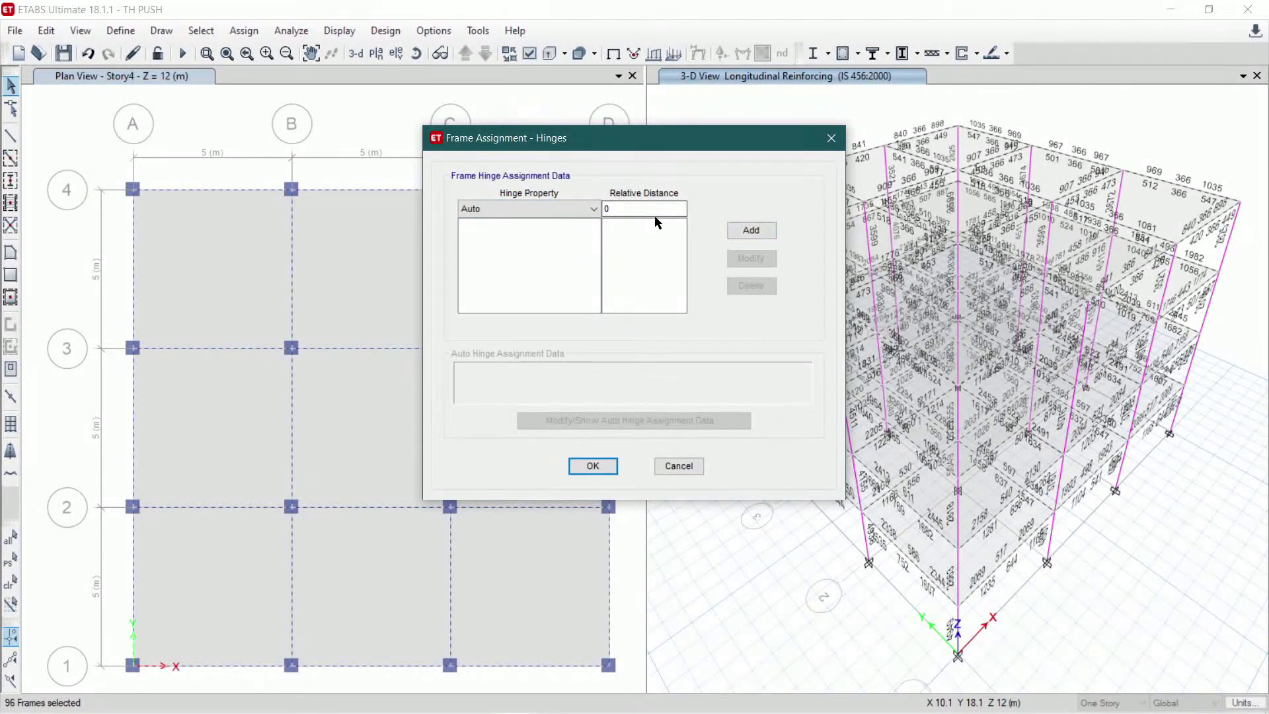
{"action": "left_click", "coordinate": [736, 230]}
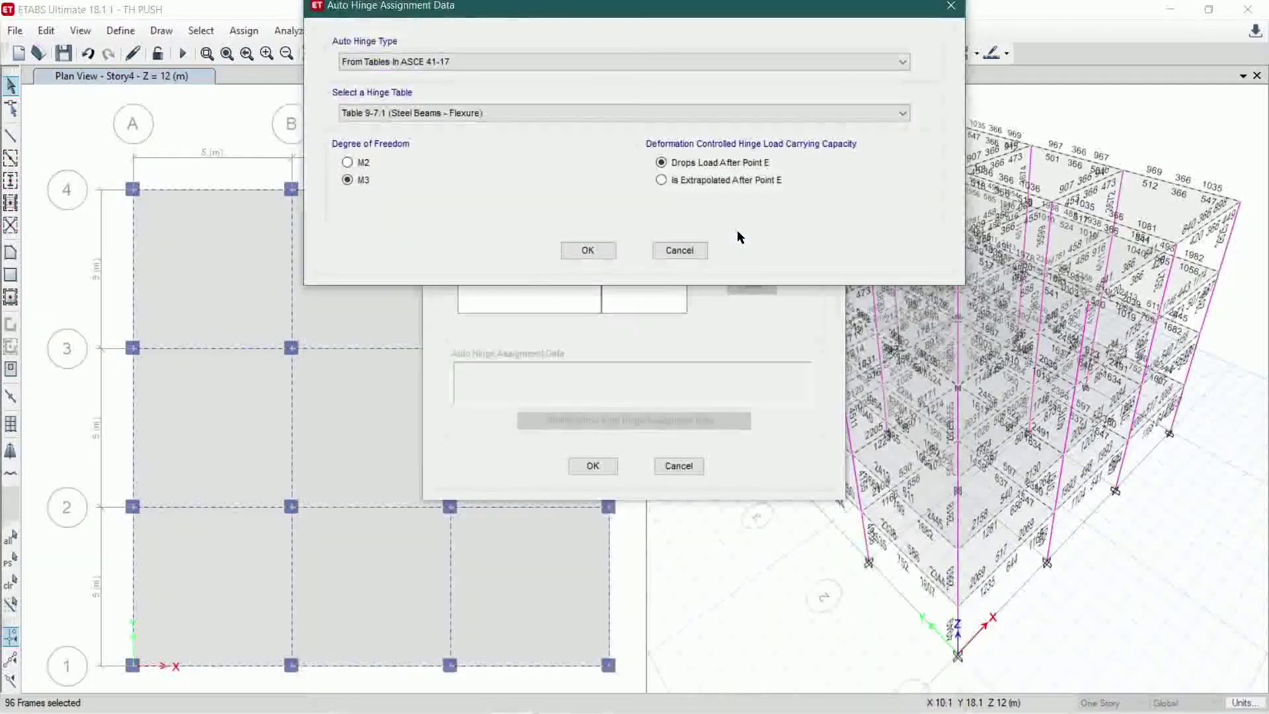
{"action": "left_click", "coordinate": [519, 64]}
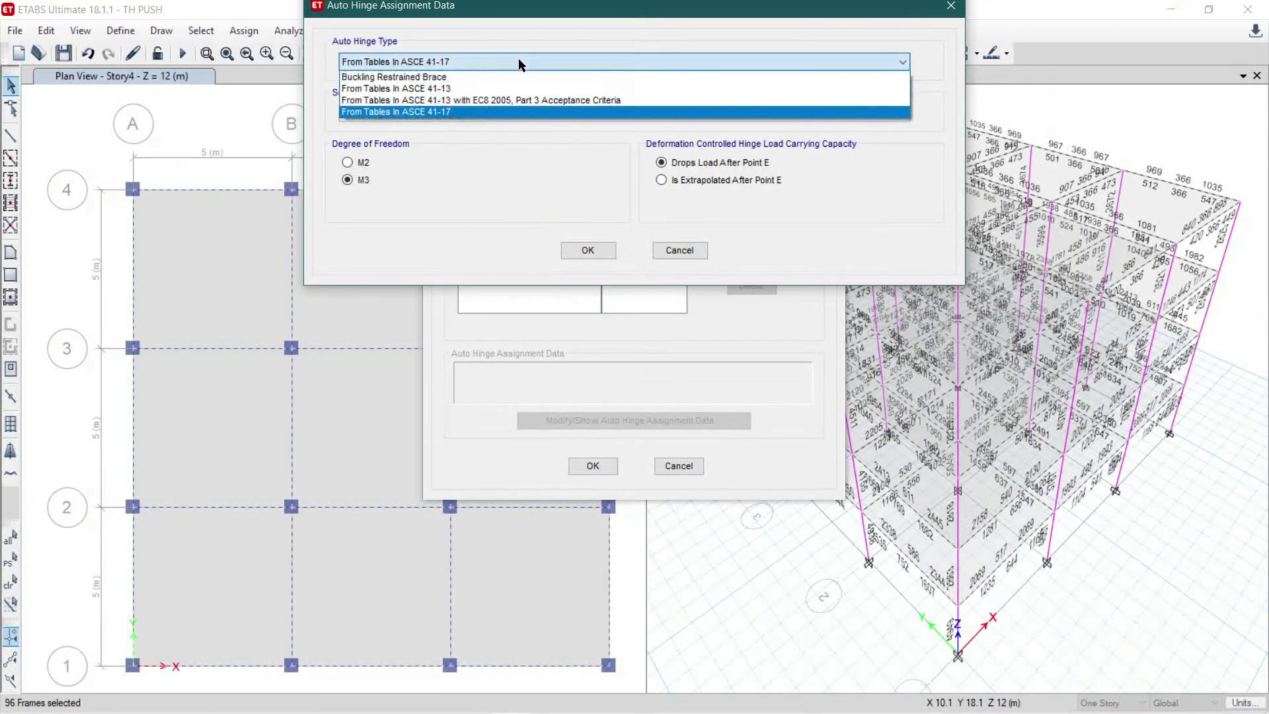
{"action": "left_click", "coordinate": [439, 89]}
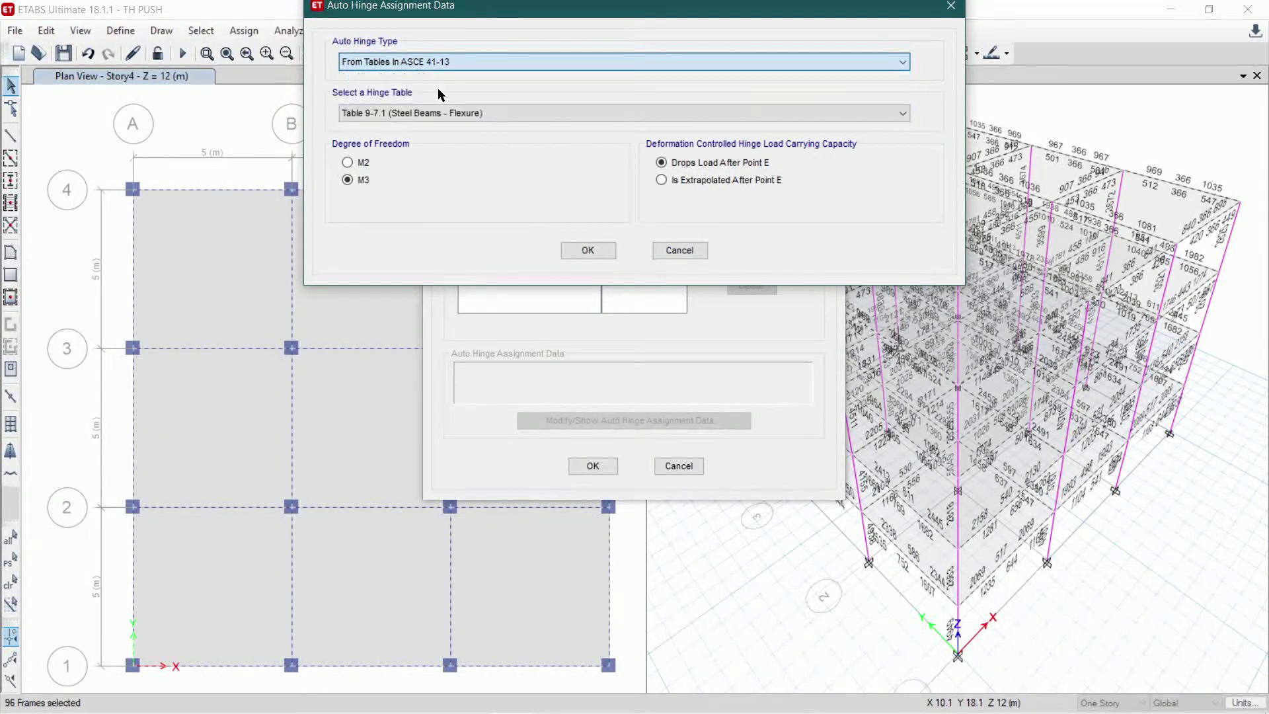
{"action": "left_click", "coordinate": [443, 113]}
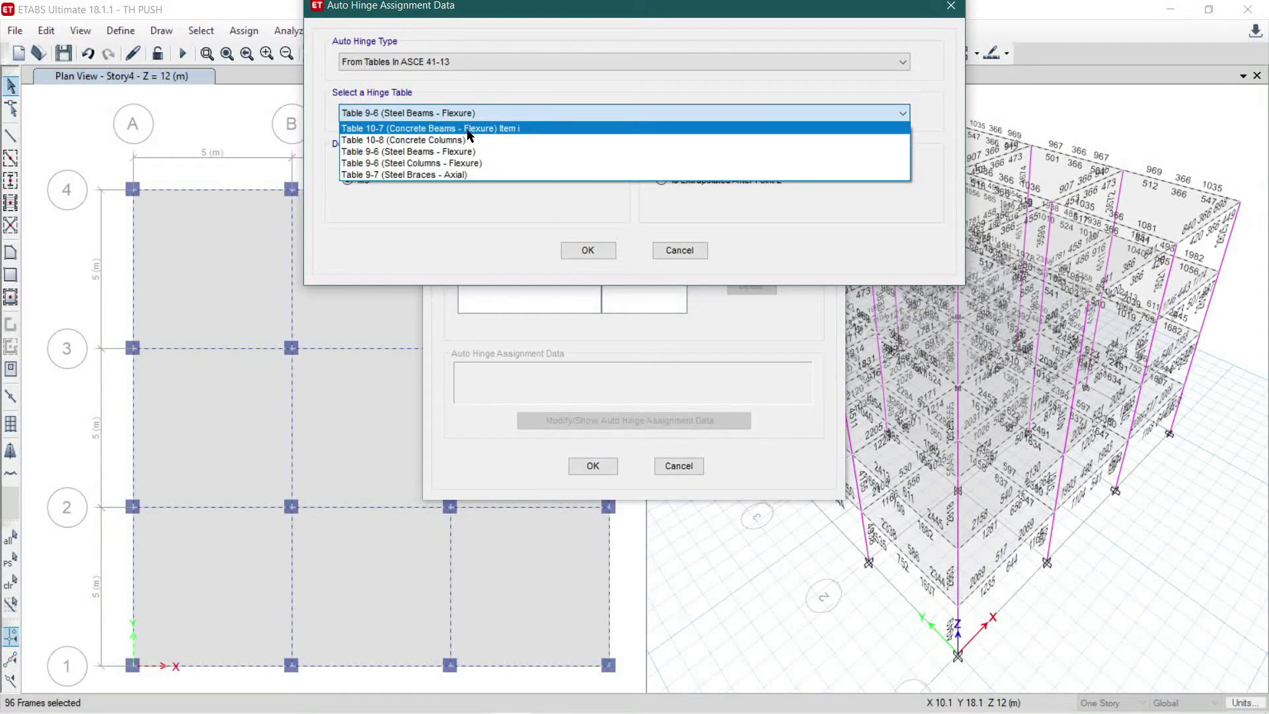
{"action": "left_click", "coordinate": [468, 129]}
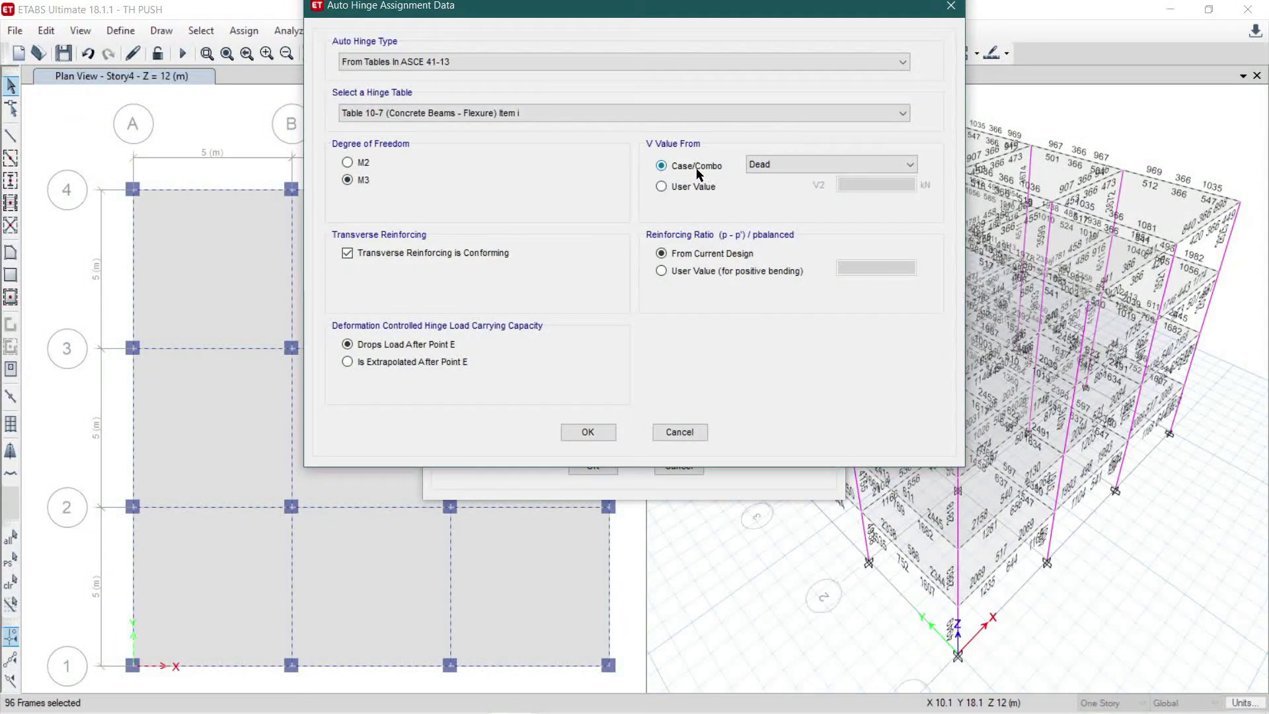
- Take the beam hinge's V value from the PA X case and accept the hinge data
{"action": "left_click", "coordinate": [796, 165]}
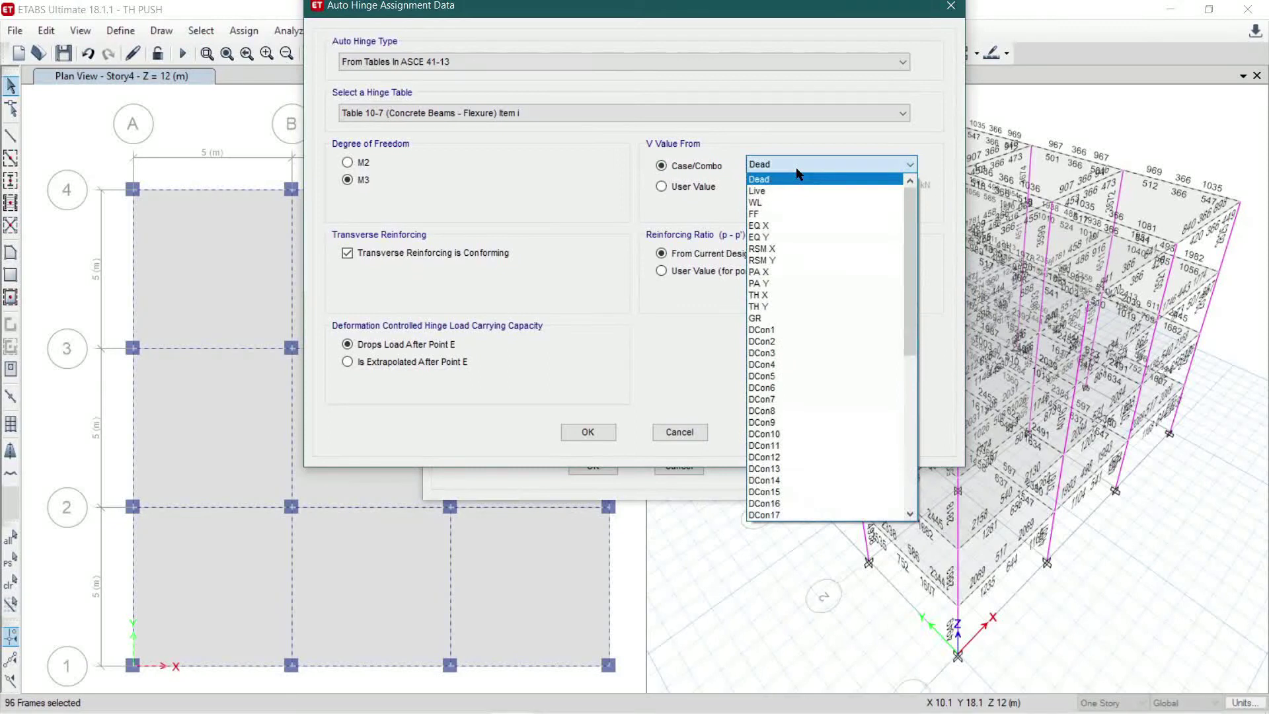
{"action": "left_click", "coordinate": [785, 273]}
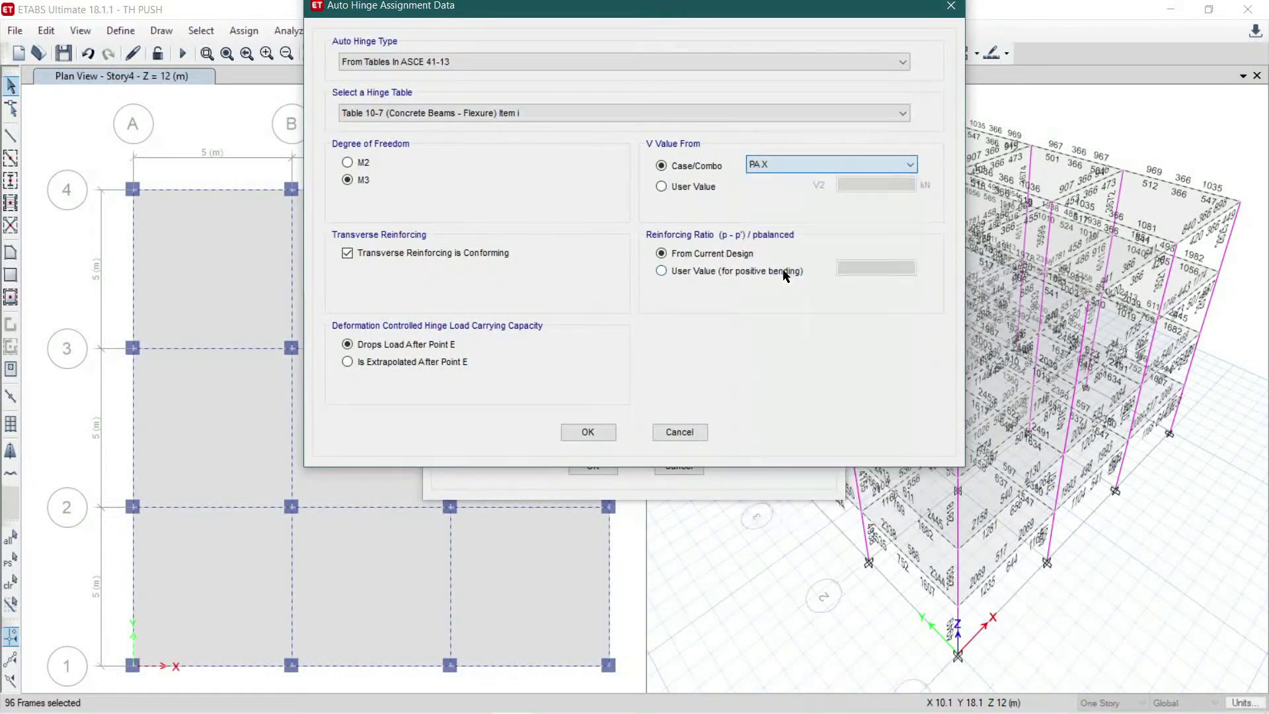
{"action": "left_click", "coordinate": [590, 433]}
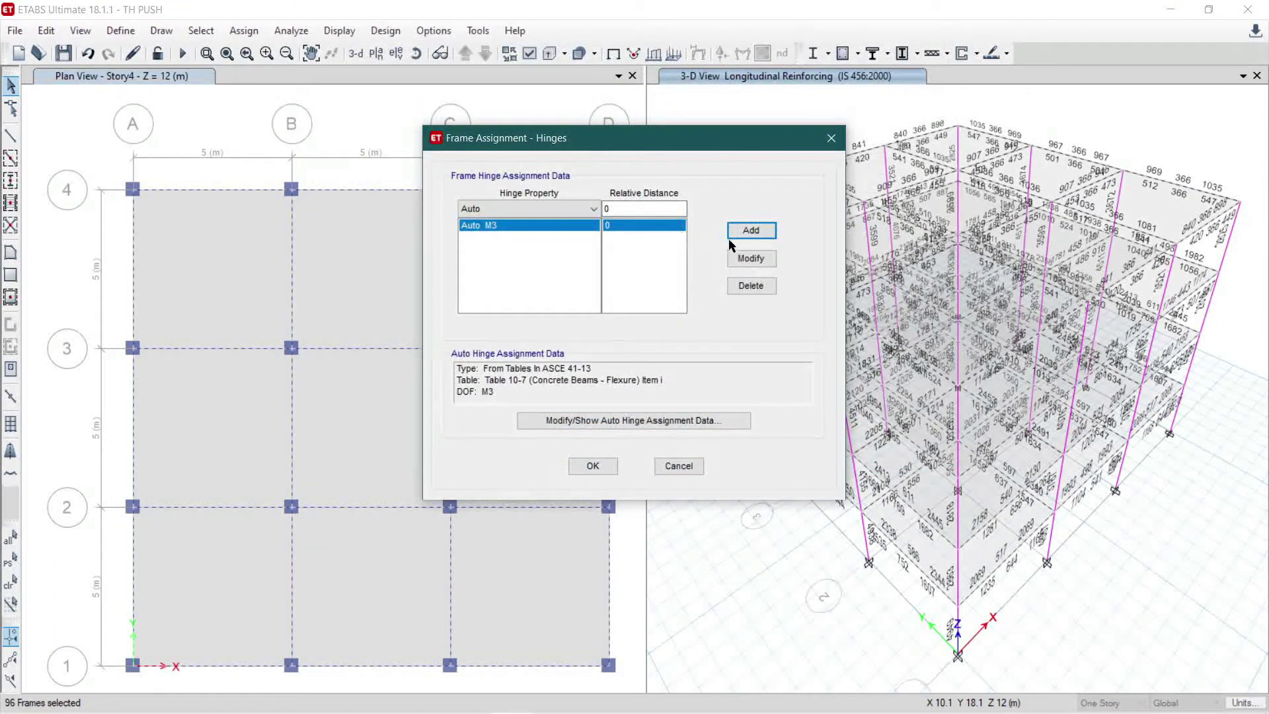
- Add a second auto M3 beam hinge at relative distance 1 with the same ASCE 41-13 and PA X settings
{"action": "double_click", "coordinate": [619, 208]}
{"action": "type", "text": "1"}
{"action": "left_click", "coordinate": [750, 230]}
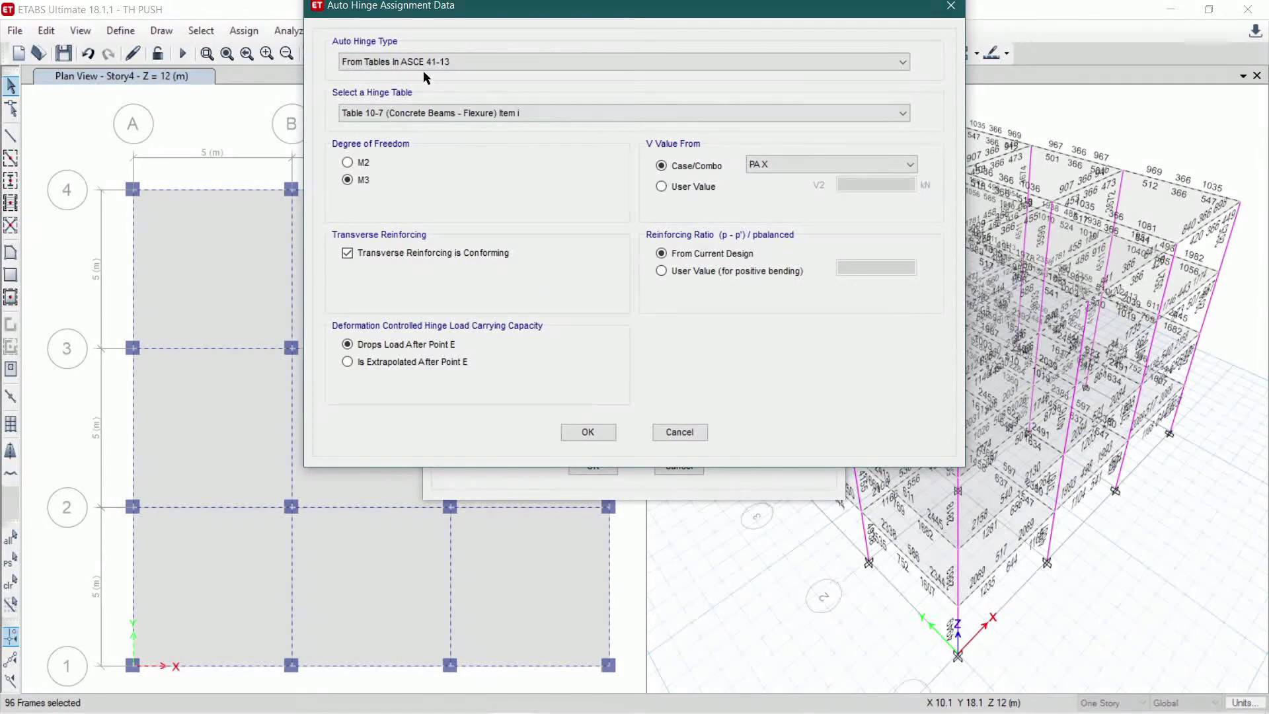
{"action": "left_click", "coordinate": [588, 431]}
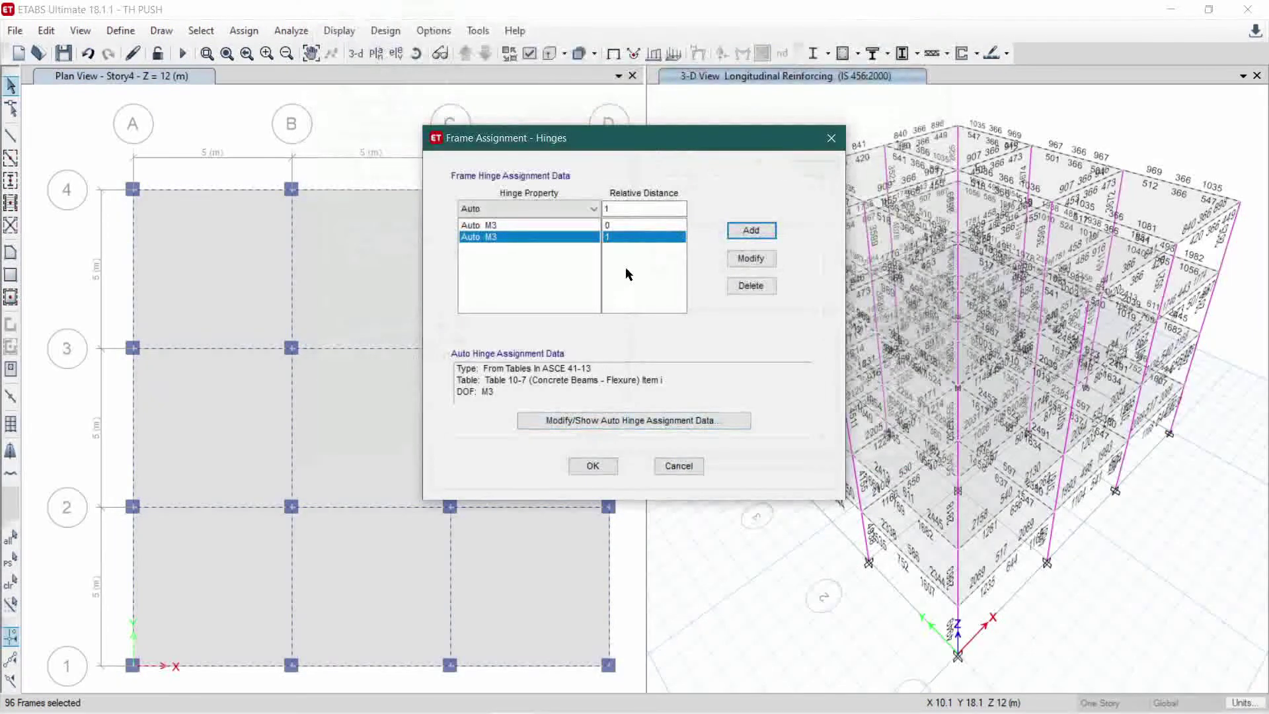
- Add another auto M3 beam hinge at relative distance 0 with its V value from the PA Y case
{"action": "left_click", "coordinate": [632, 225]}
{"action": "left_click", "coordinate": [636, 210]}
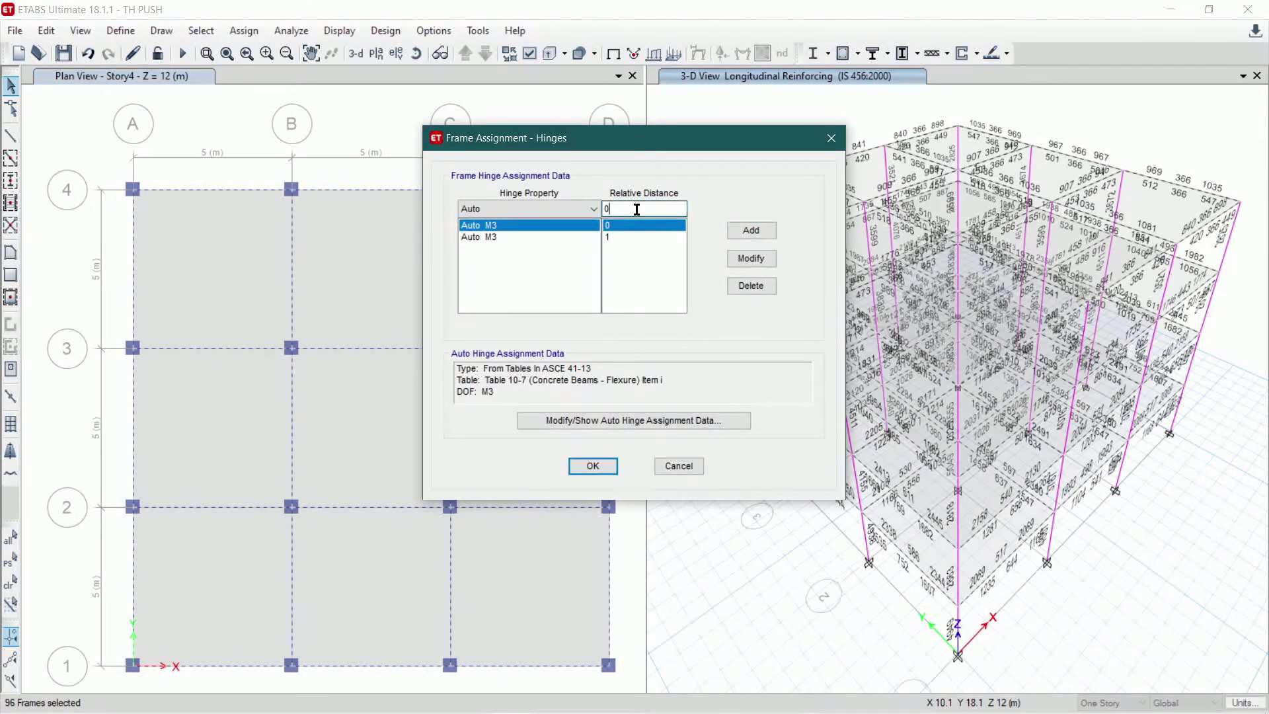
{"action": "left_click", "coordinate": [742, 232]}
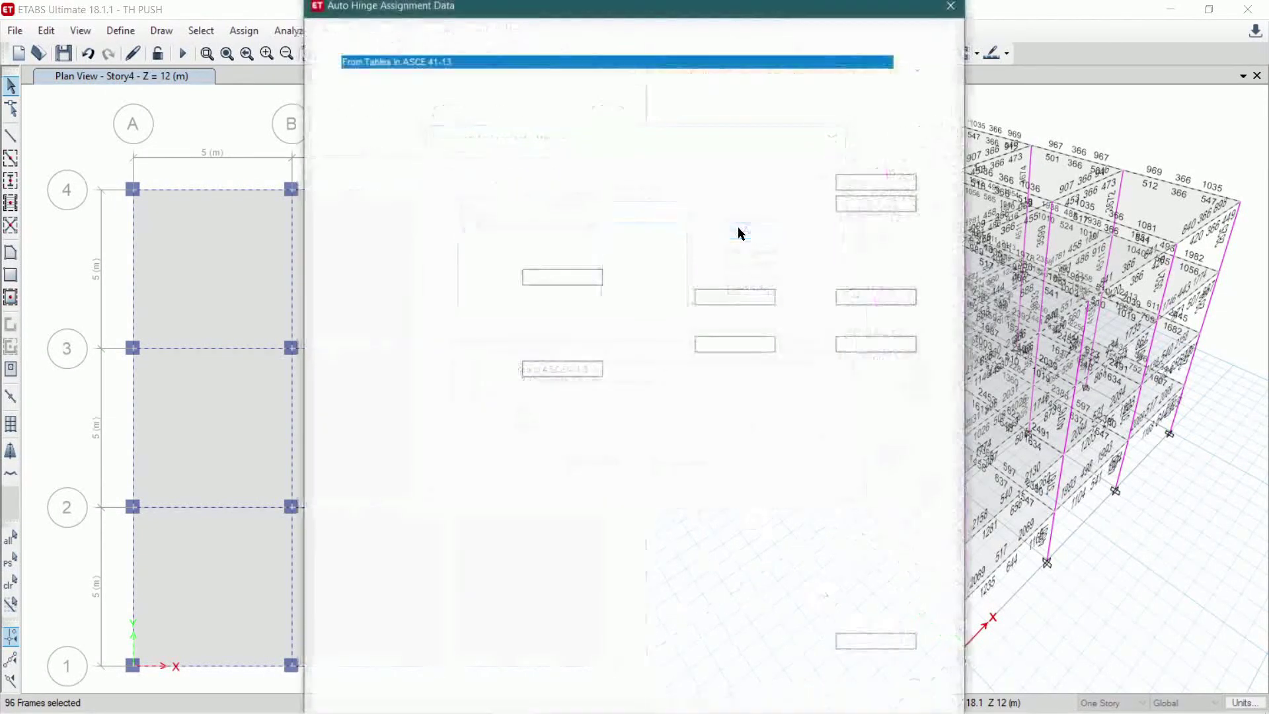
{"action": "left_click", "coordinate": [781, 165]}
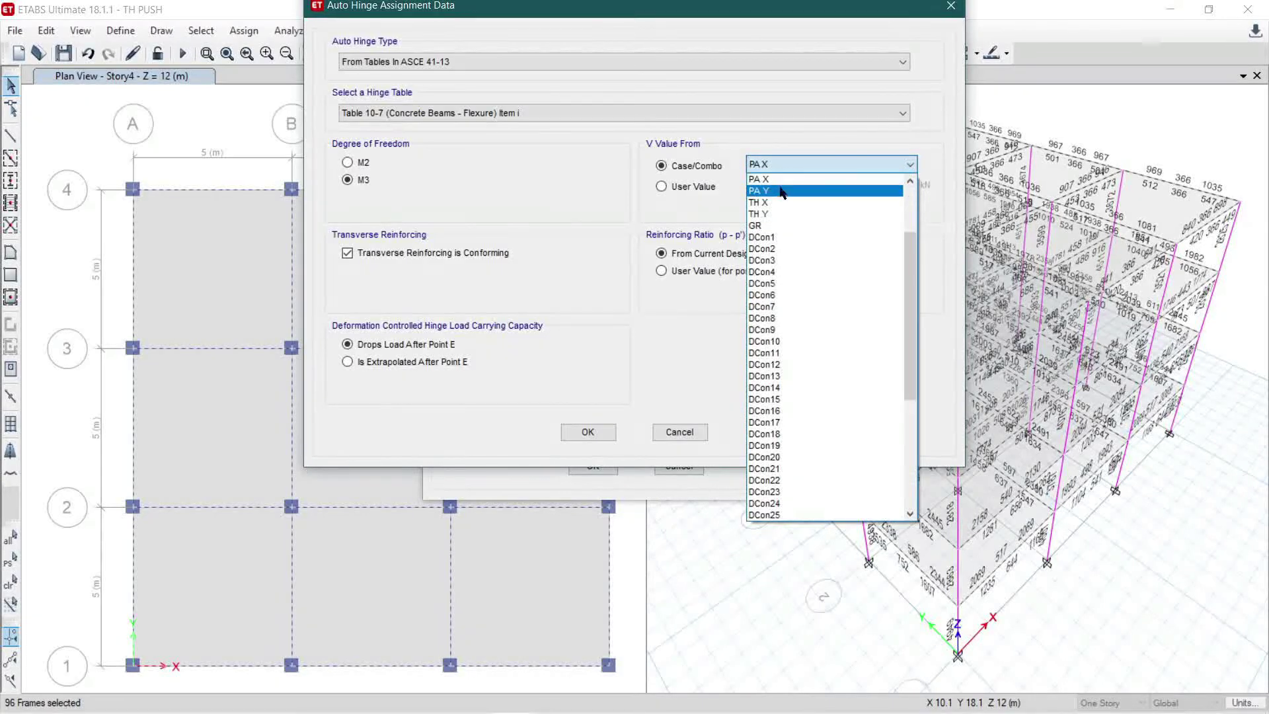
{"action": "left_click", "coordinate": [781, 192]}
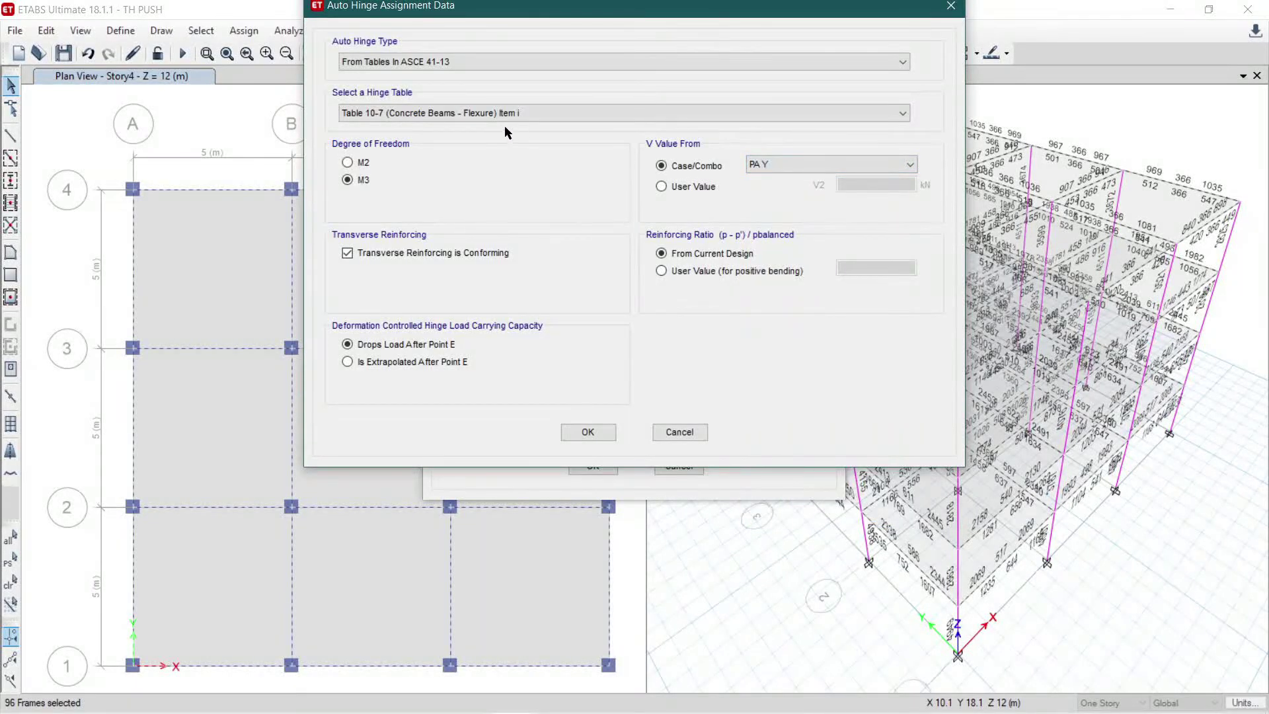
{"action": "left_click", "coordinate": [588, 431]}
- Add a PA Y auto hinge at relative distance 1 and apply the hinge assignment to the beams
{"action": "double_click", "coordinate": [616, 212]}
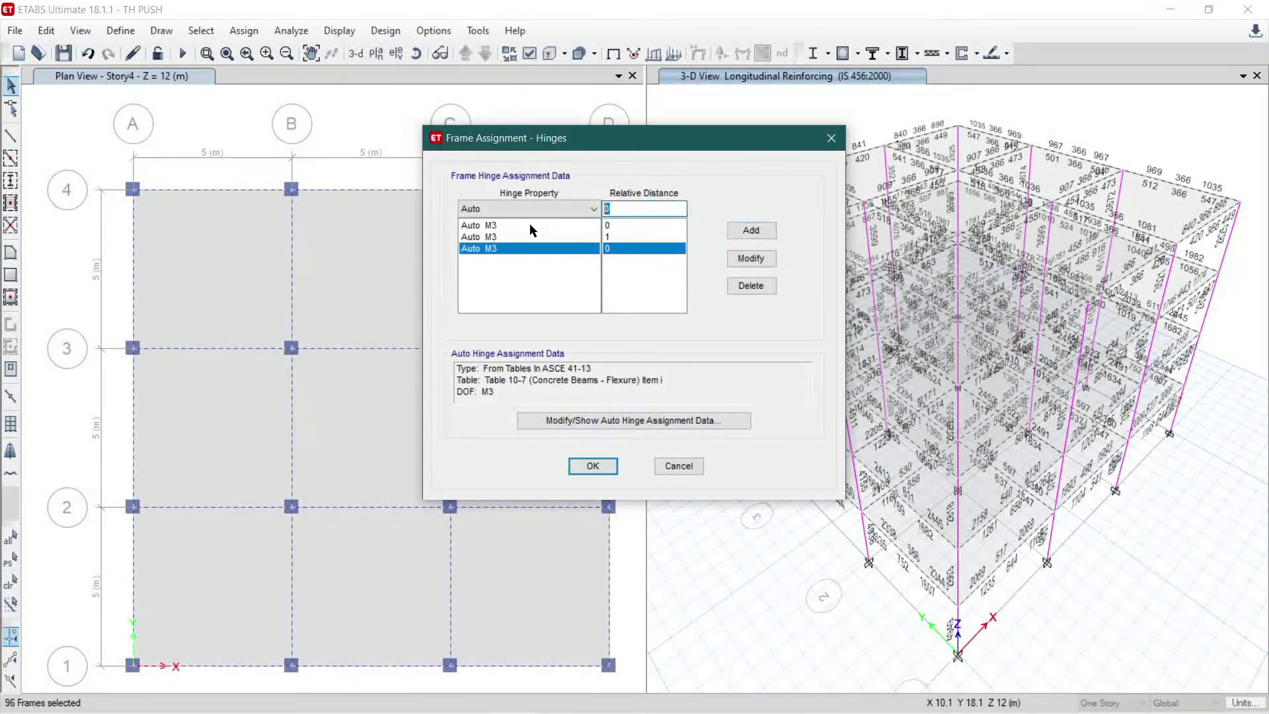
{"action": "type", "text": "1"}
{"action": "left_click", "coordinate": [743, 233]}
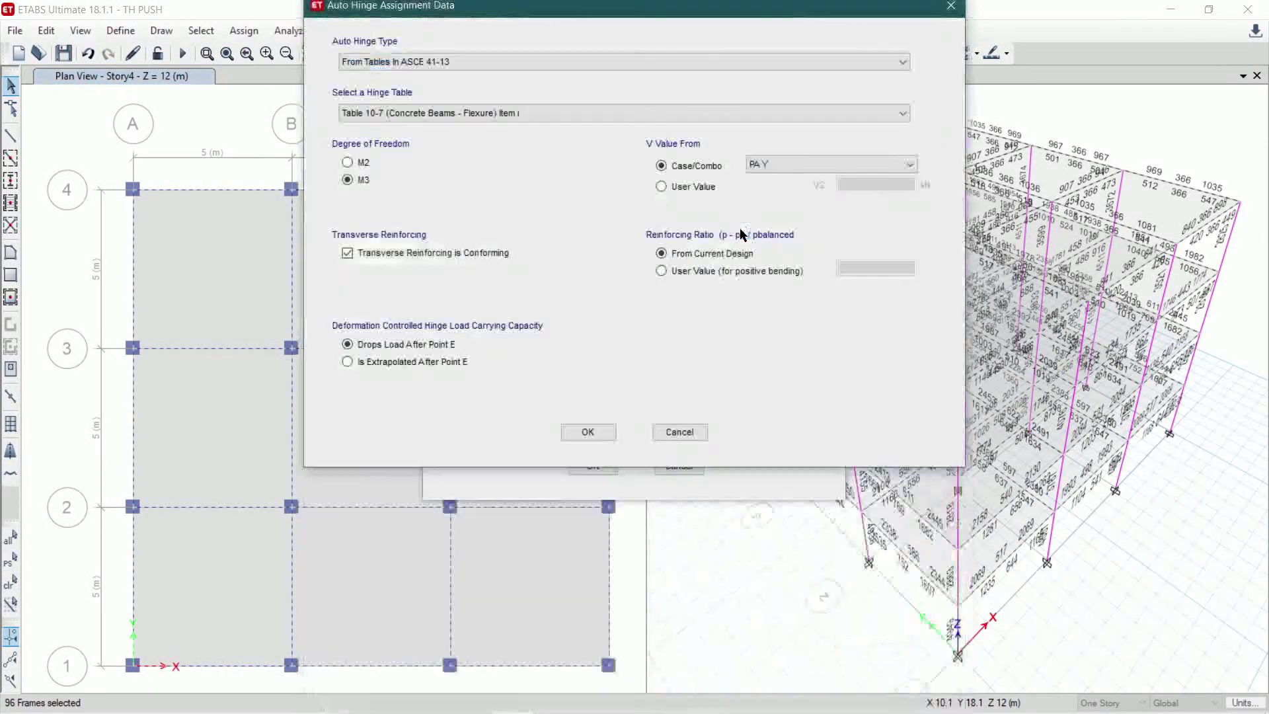
{"action": "left_click", "coordinate": [579, 433]}
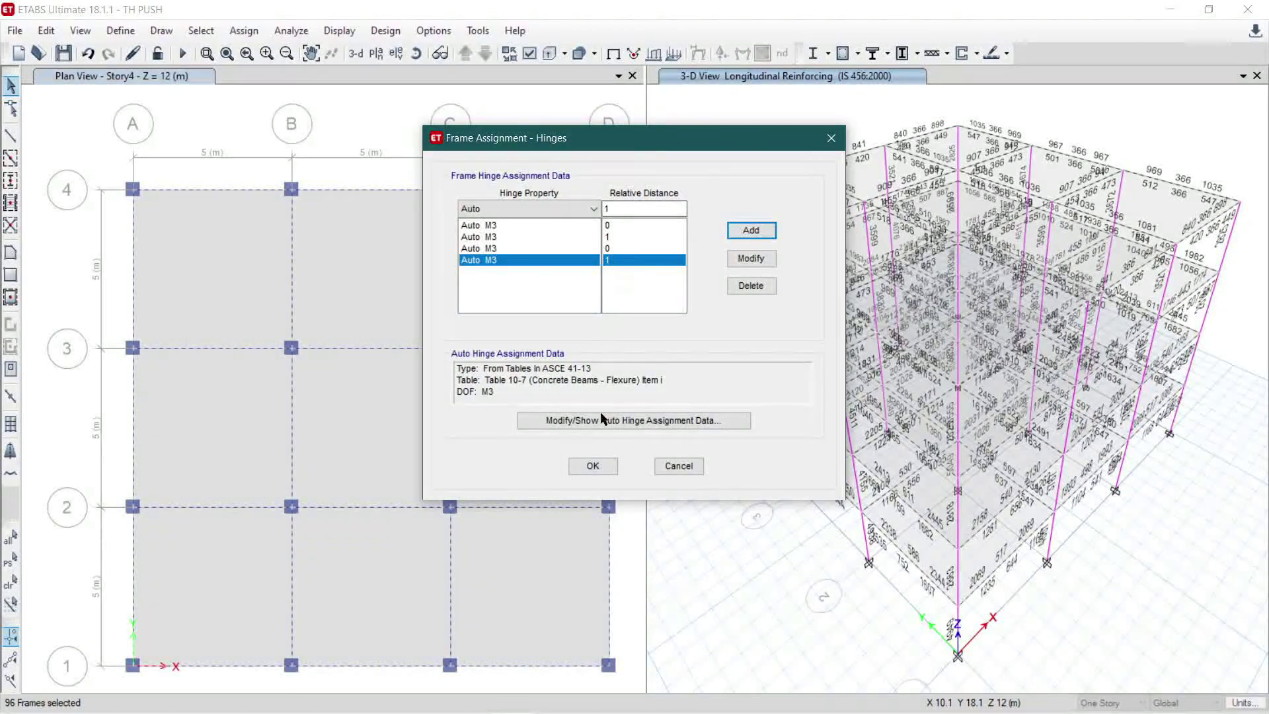
{"action": "left_click", "coordinate": [594, 467]}
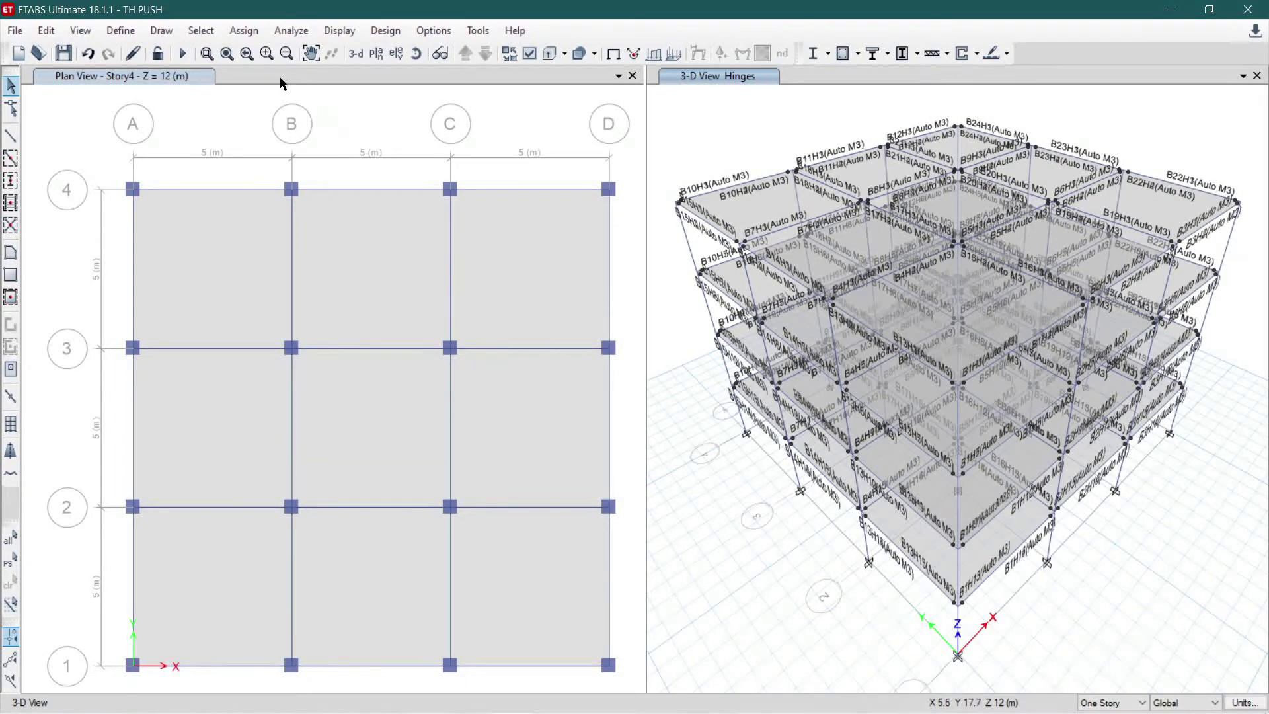
- Select all columns in the model by object type
{"action": "left_click", "coordinate": [202, 30]}
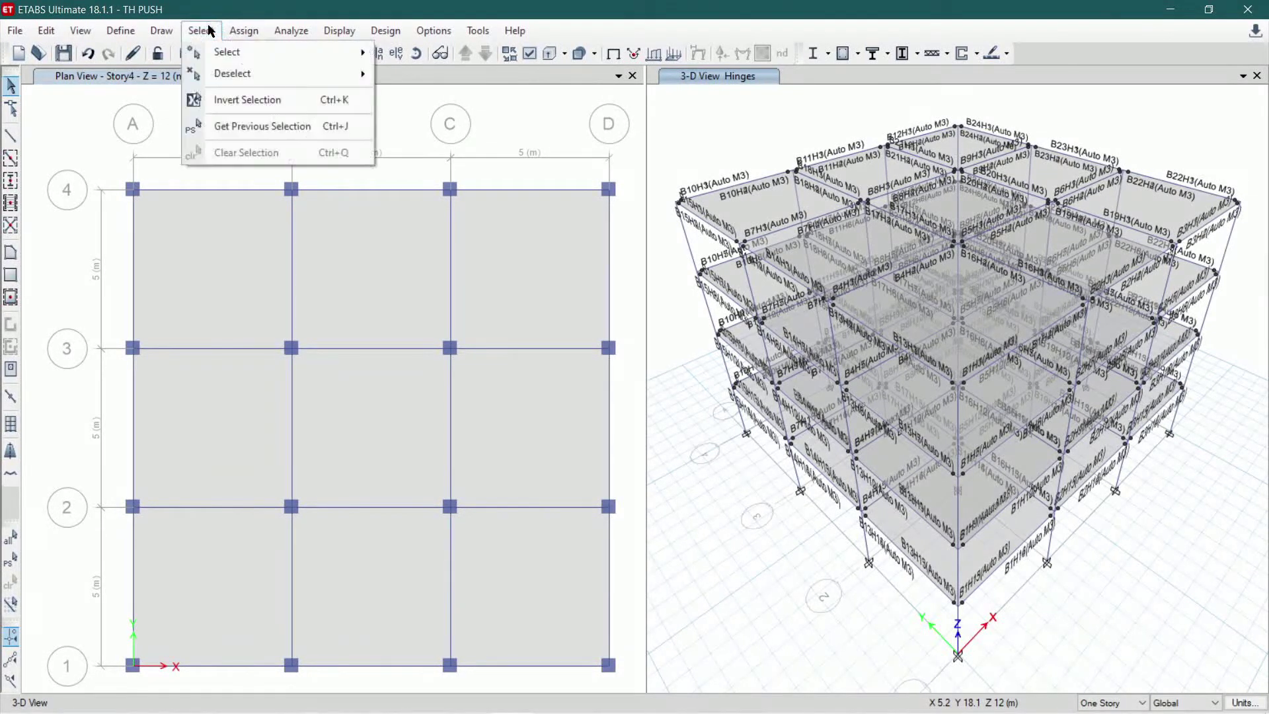
{"action": "mouse_move", "coordinate": [217, 49]}
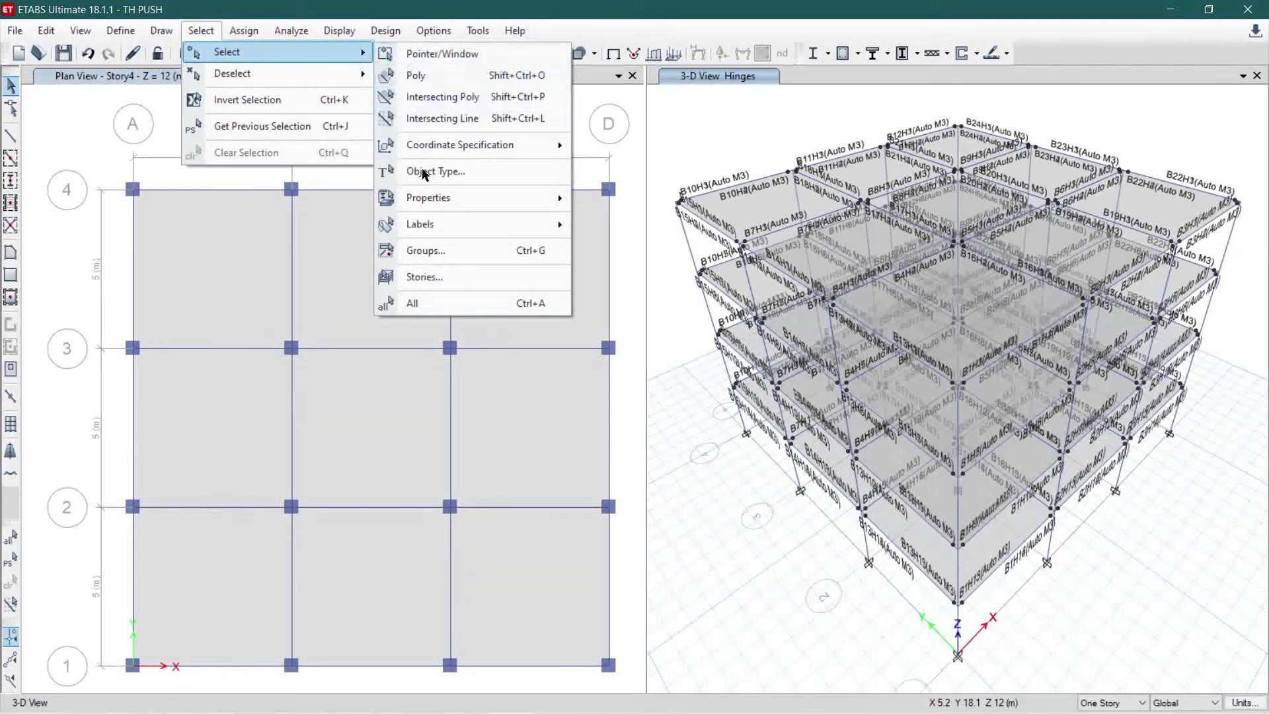
{"action": "mouse_move", "coordinate": [444, 197]}
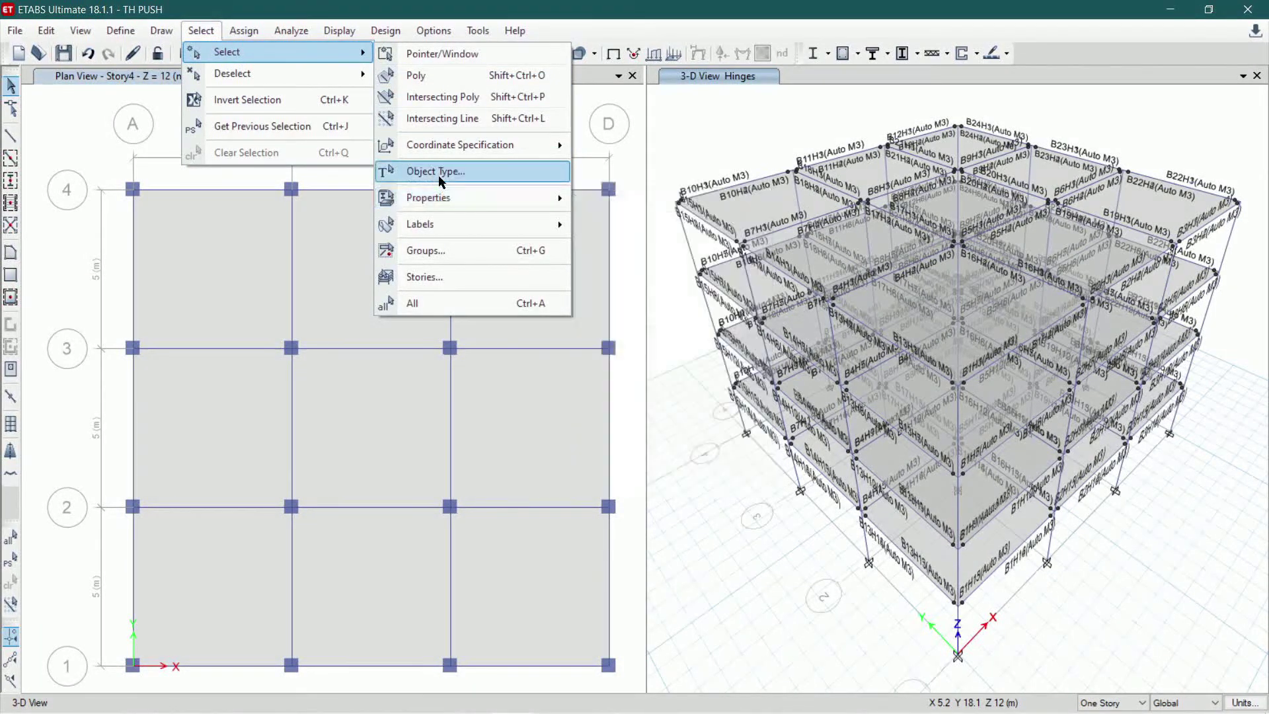
{"action": "left_click", "coordinate": [441, 172]}
{"action": "left_click", "coordinate": [559, 232]}
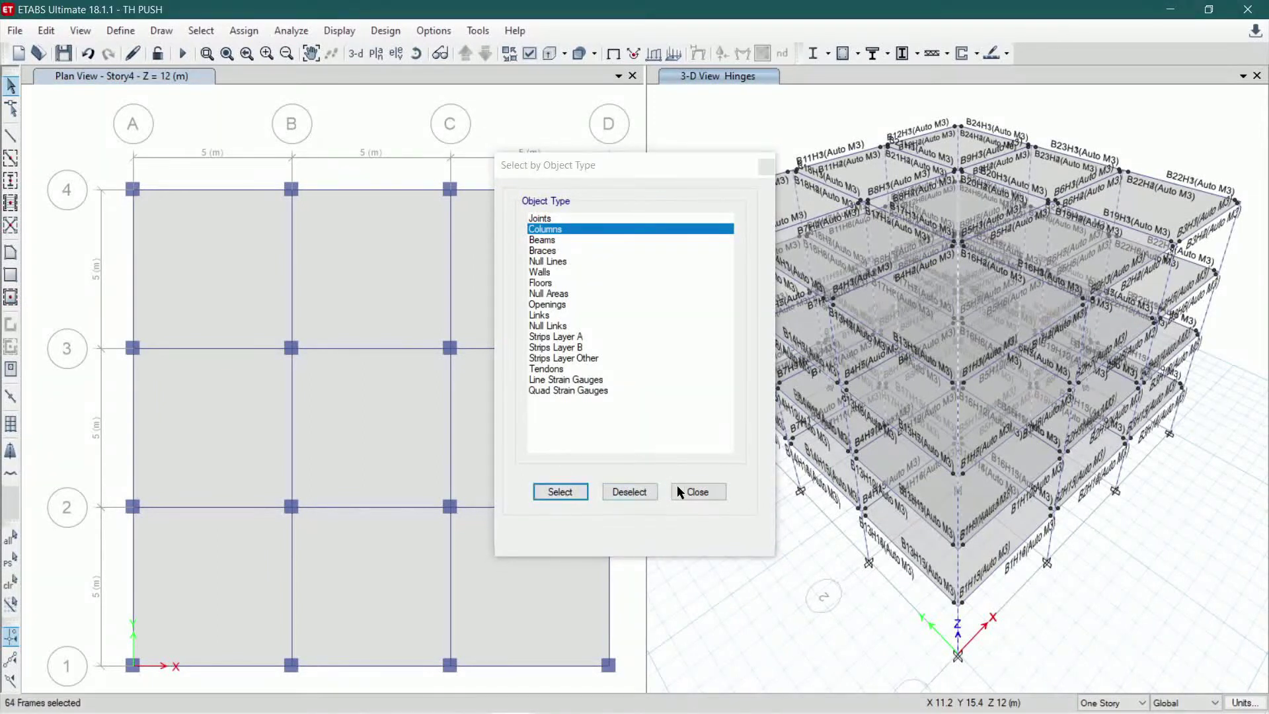
{"action": "left_click", "coordinate": [697, 492]}
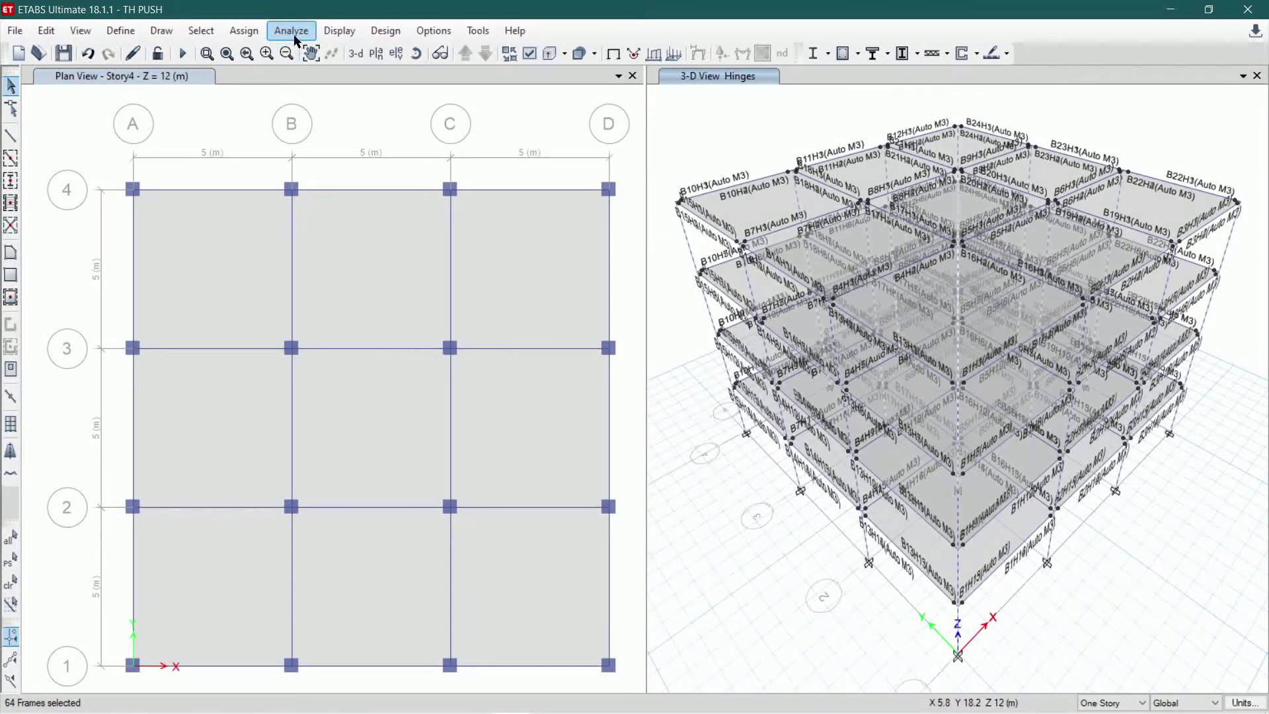
- Start an auto hinge at relative distance 0 on the selected columns, using ASCE 41-17 Table 10-8 and 10-9 (Concrete Columns)
{"action": "left_click", "coordinate": [244, 31]}
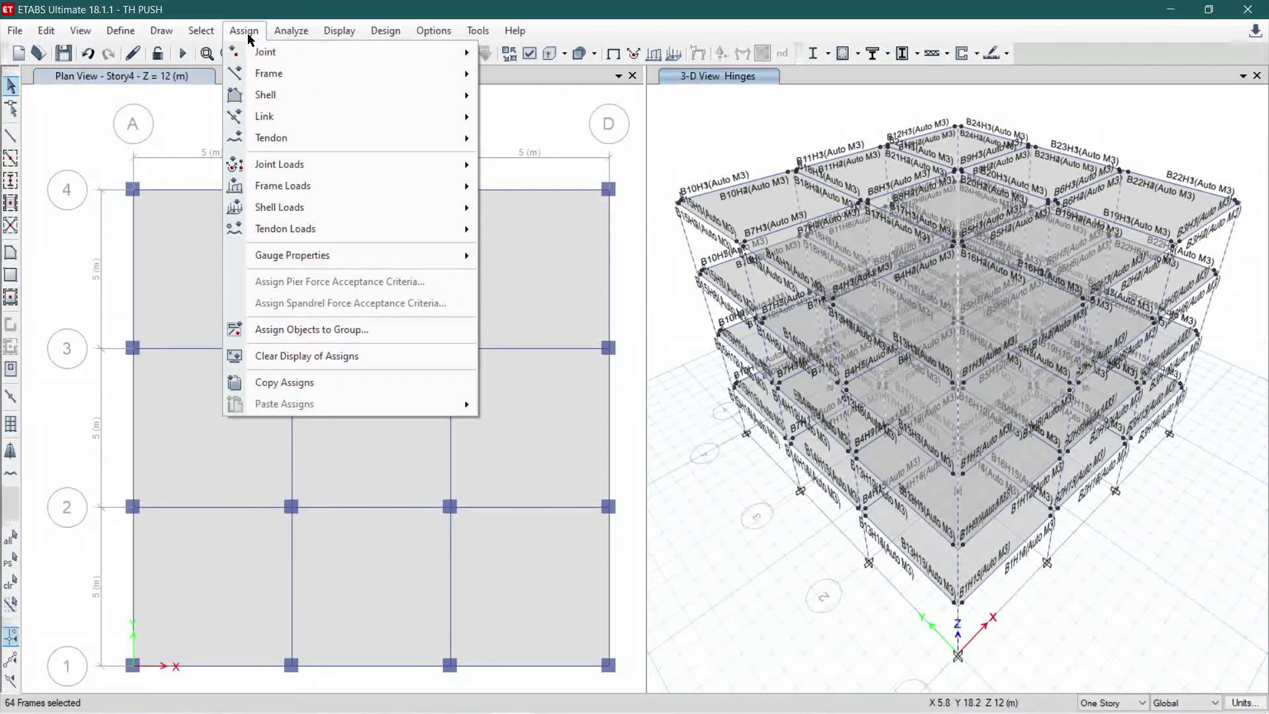
{"action": "mouse_move", "coordinate": [259, 63]}
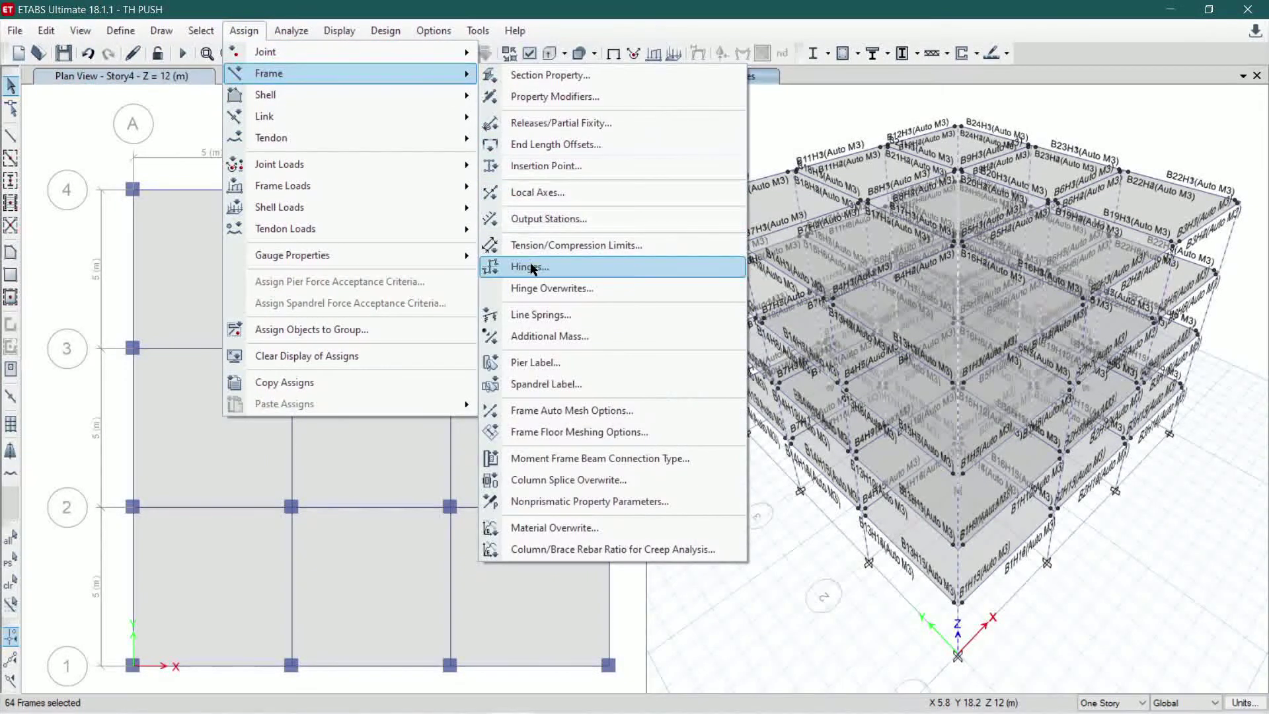
{"action": "left_click", "coordinate": [530, 268]}
{"action": "left_click", "coordinate": [581, 205]}
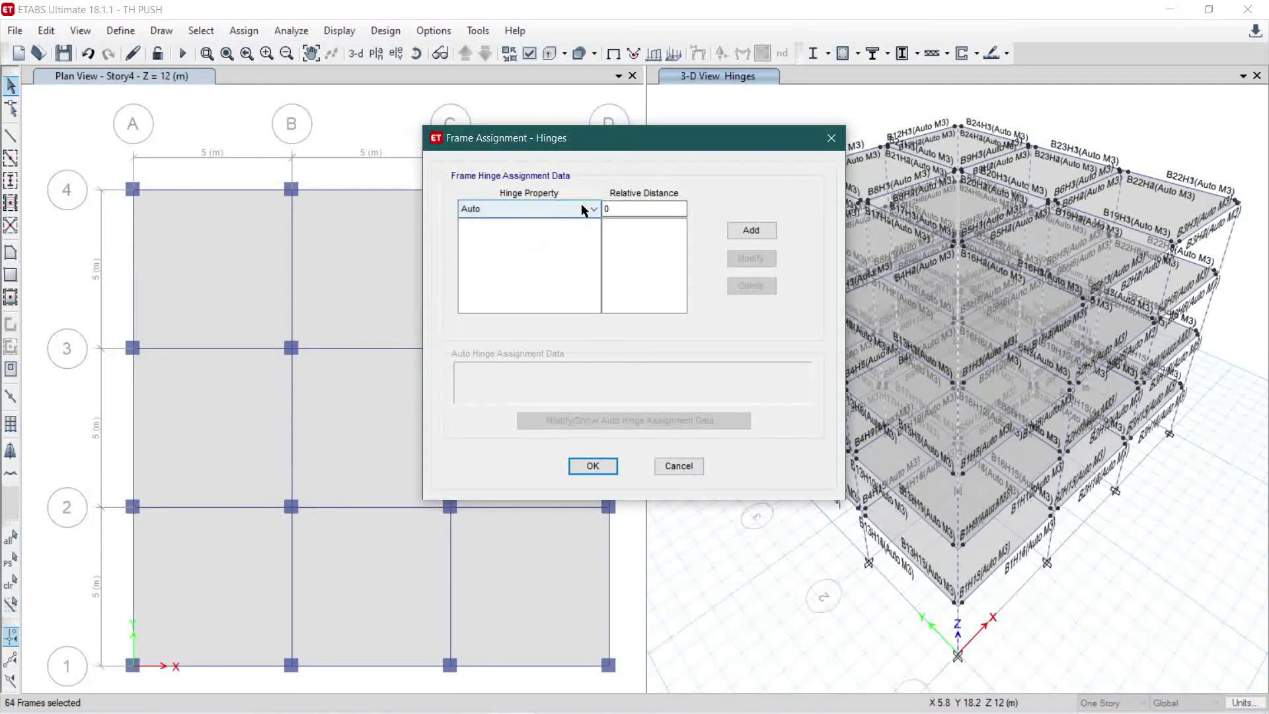
{"action": "left_click", "coordinate": [752, 230]}
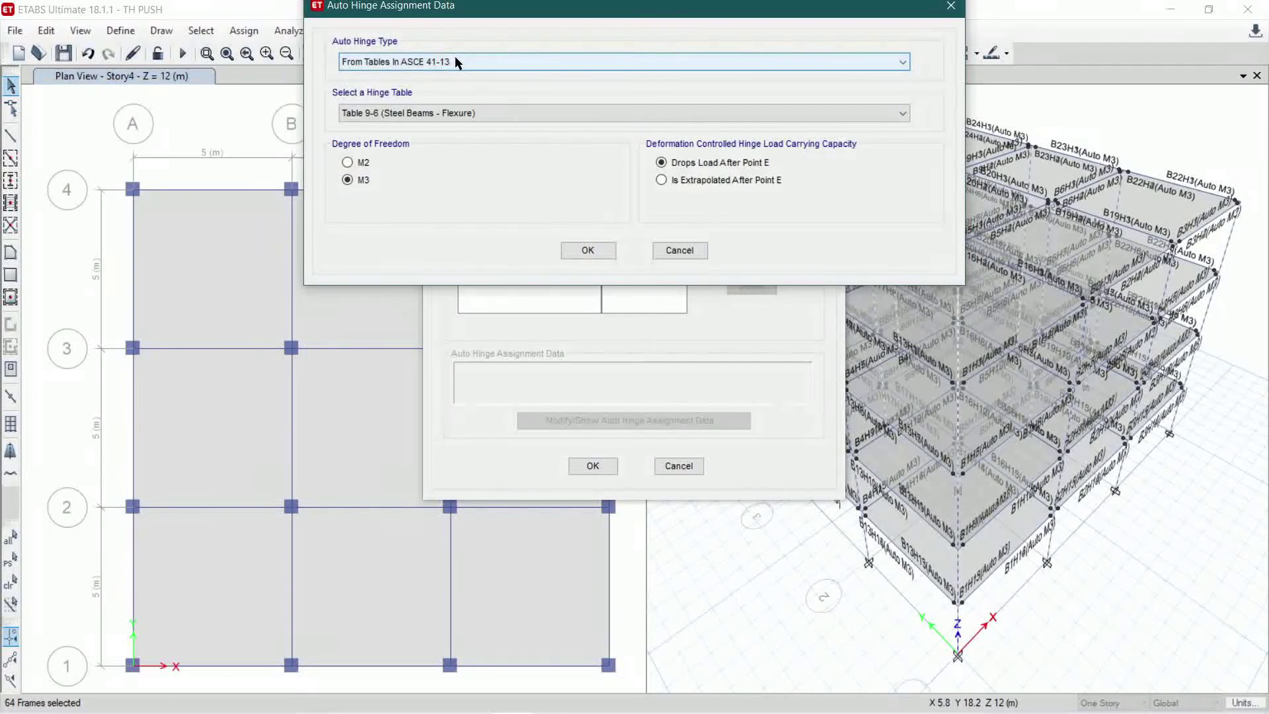
{"action": "left_click", "coordinate": [456, 59]}
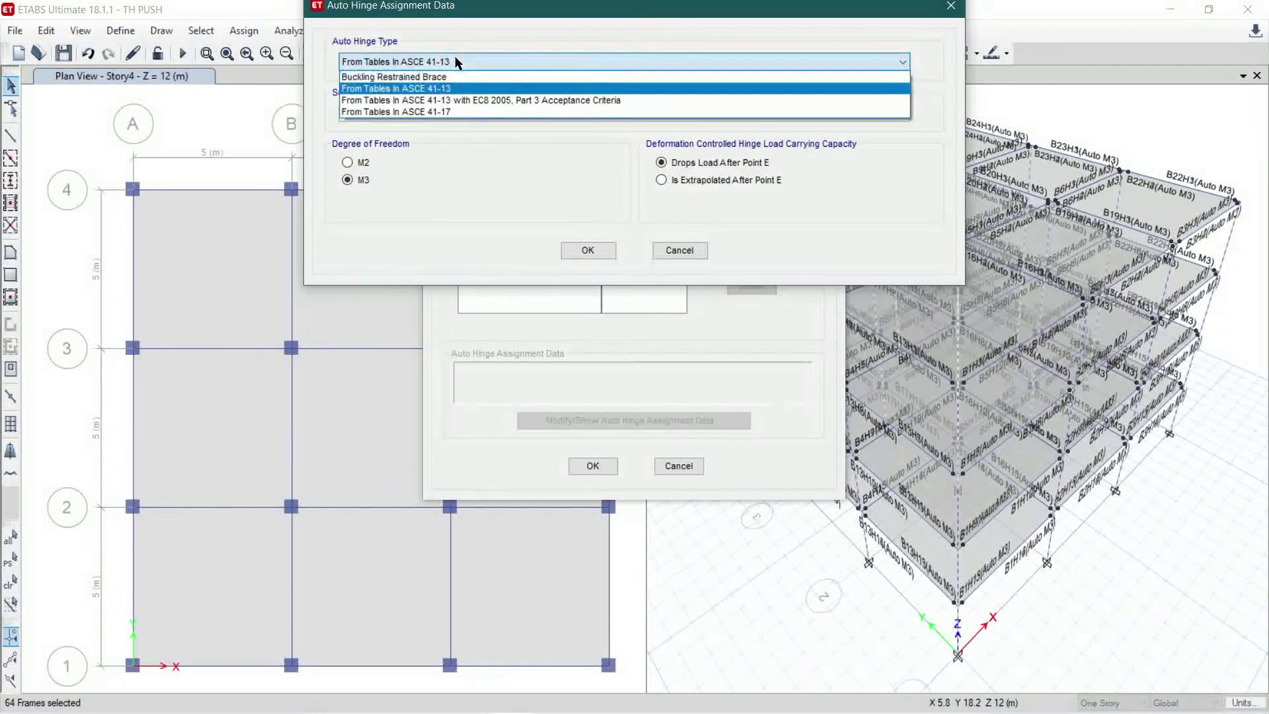
{"action": "left_click", "coordinate": [452, 113]}
{"action": "left_click", "coordinate": [456, 113]}
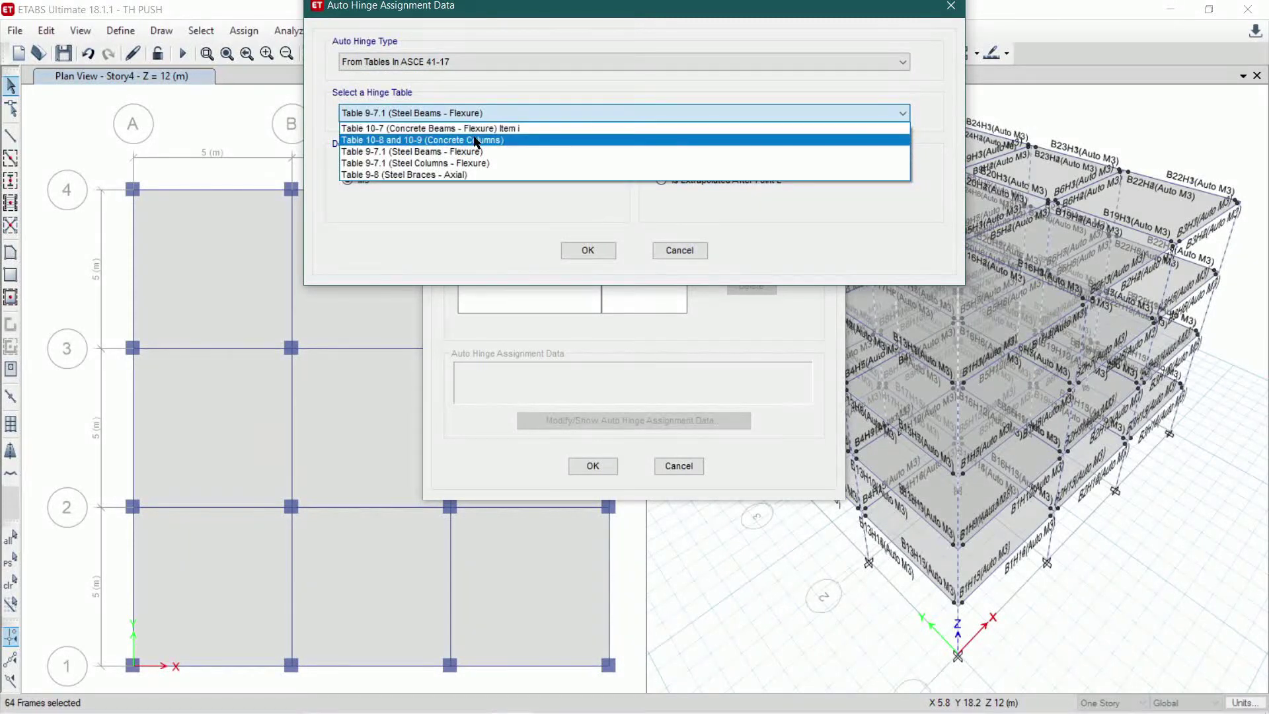
{"action": "left_click", "coordinate": [480, 141]}
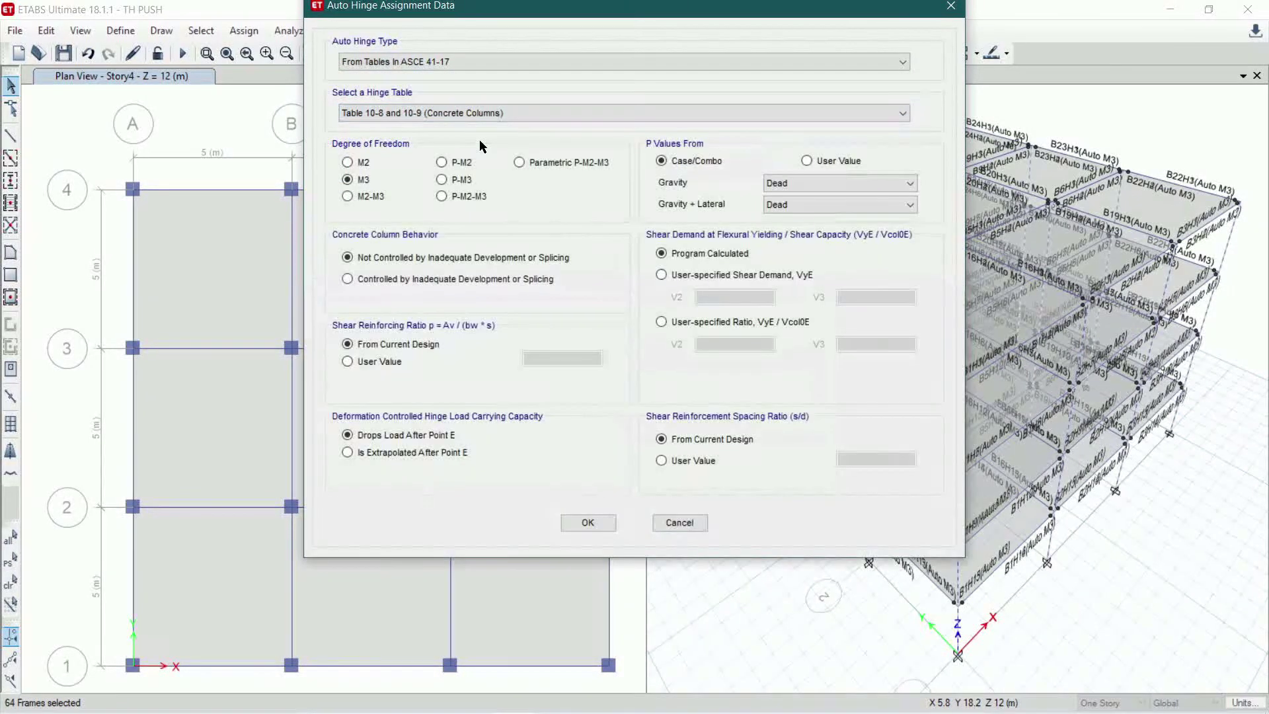
- Define the column hinge at relative distance 0 from ASCE 41-13 Table 10-8 with P-M2-M3 freedom and P and V values from PA X
{"action": "left_click", "coordinate": [458, 59]}
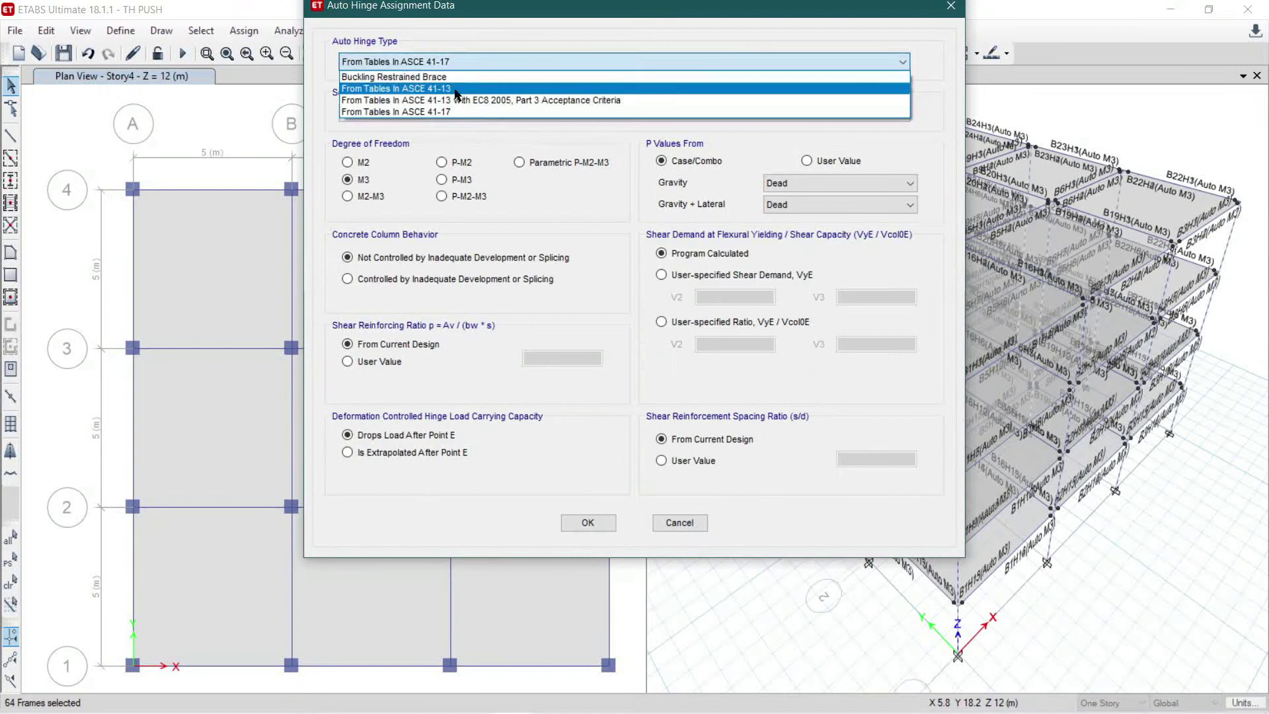
{"action": "left_click", "coordinate": [454, 88]}
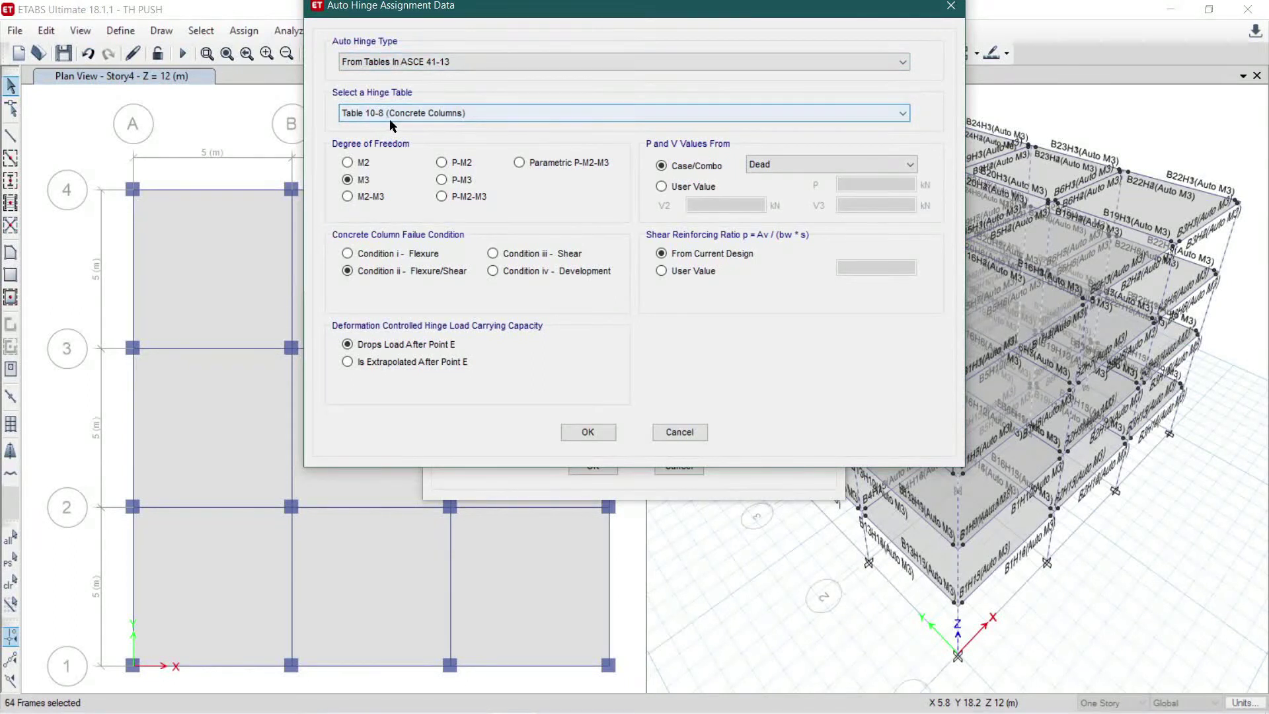
{"action": "left_click", "coordinate": [441, 197]}
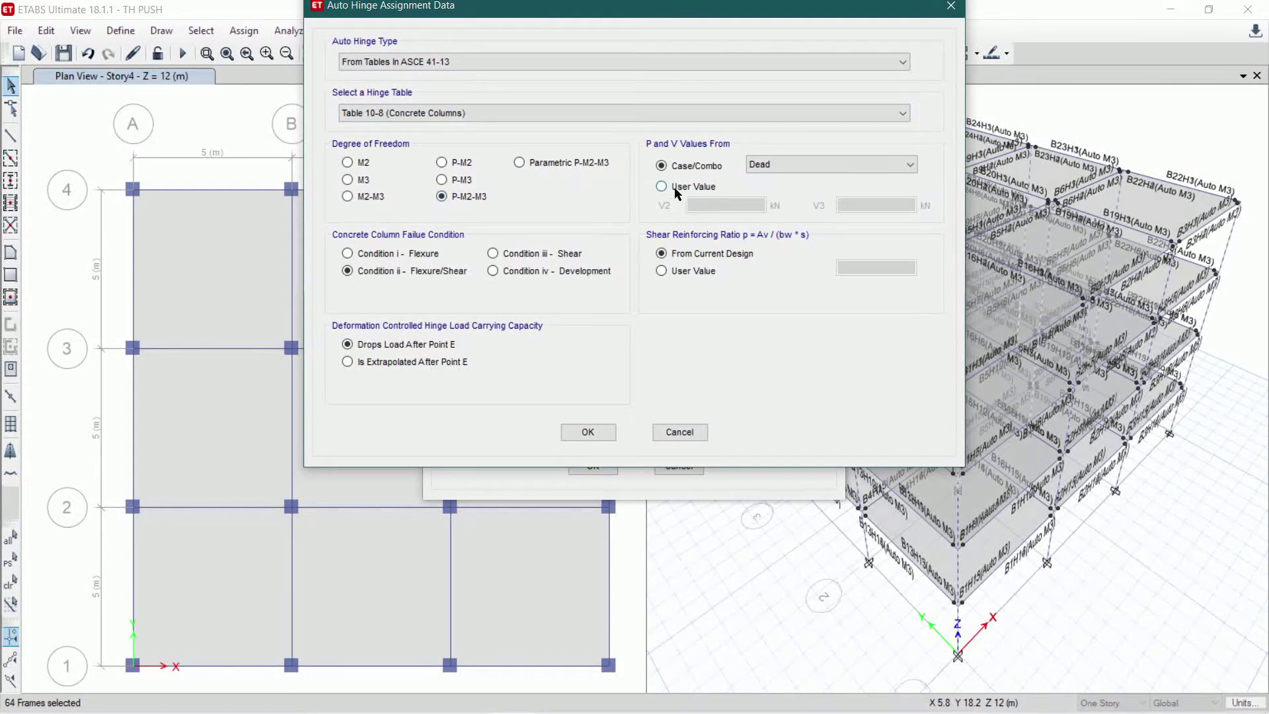
{"action": "left_click", "coordinate": [778, 165]}
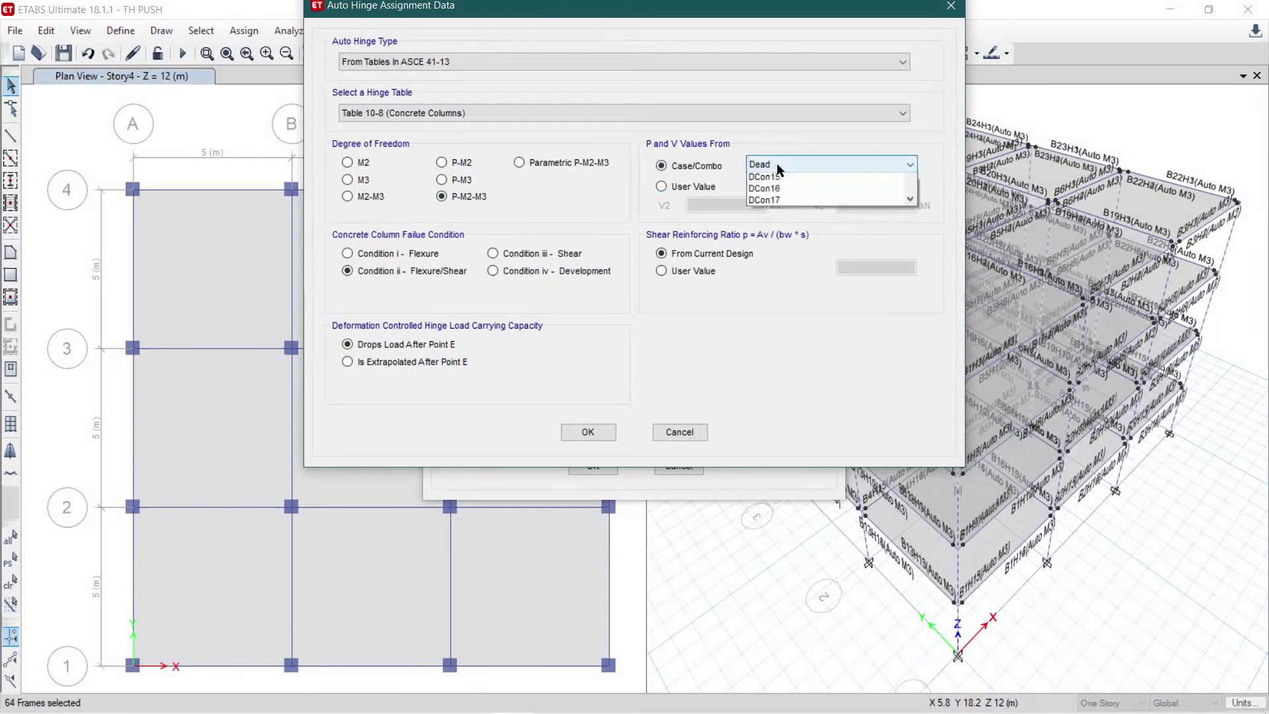
{"action": "left_click", "coordinate": [778, 282]}
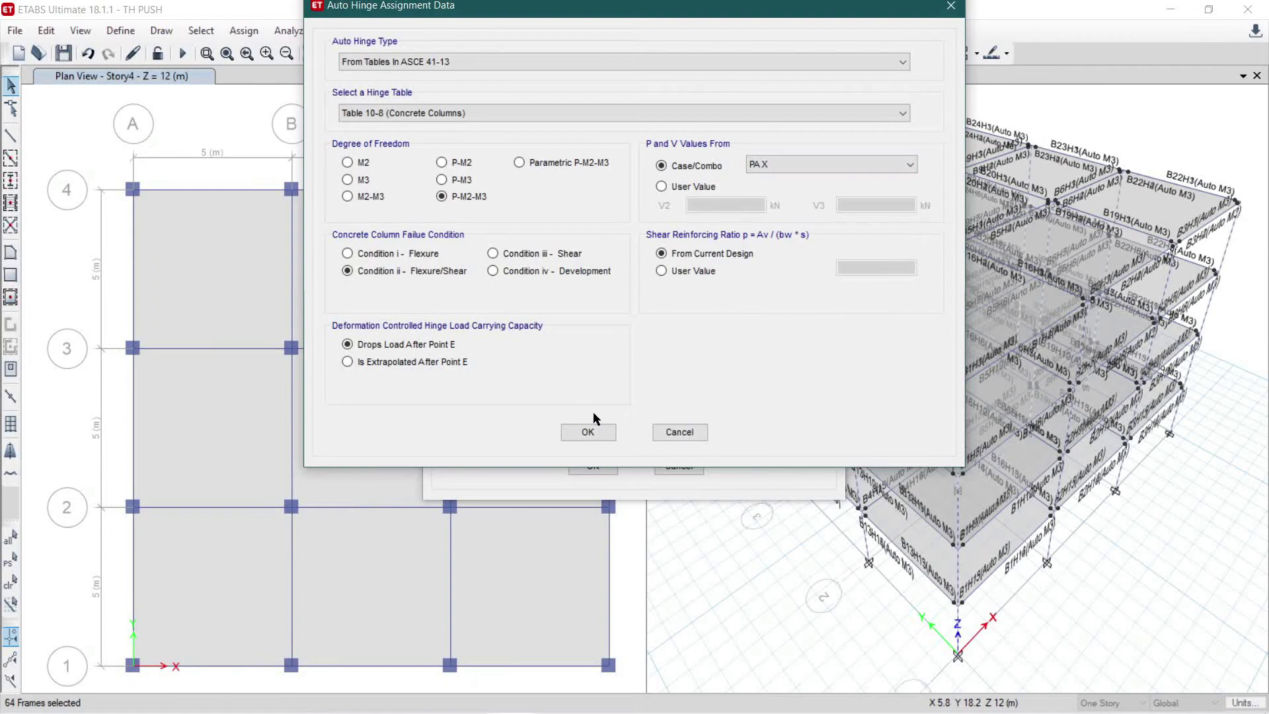
{"action": "left_click", "coordinate": [588, 433]}
- Add a P-M2-M3 auto column hinge at relative distance 1 with P and V values from PA X
{"action": "double_click", "coordinate": [630, 207]}
{"action": "type", "text": "1"}
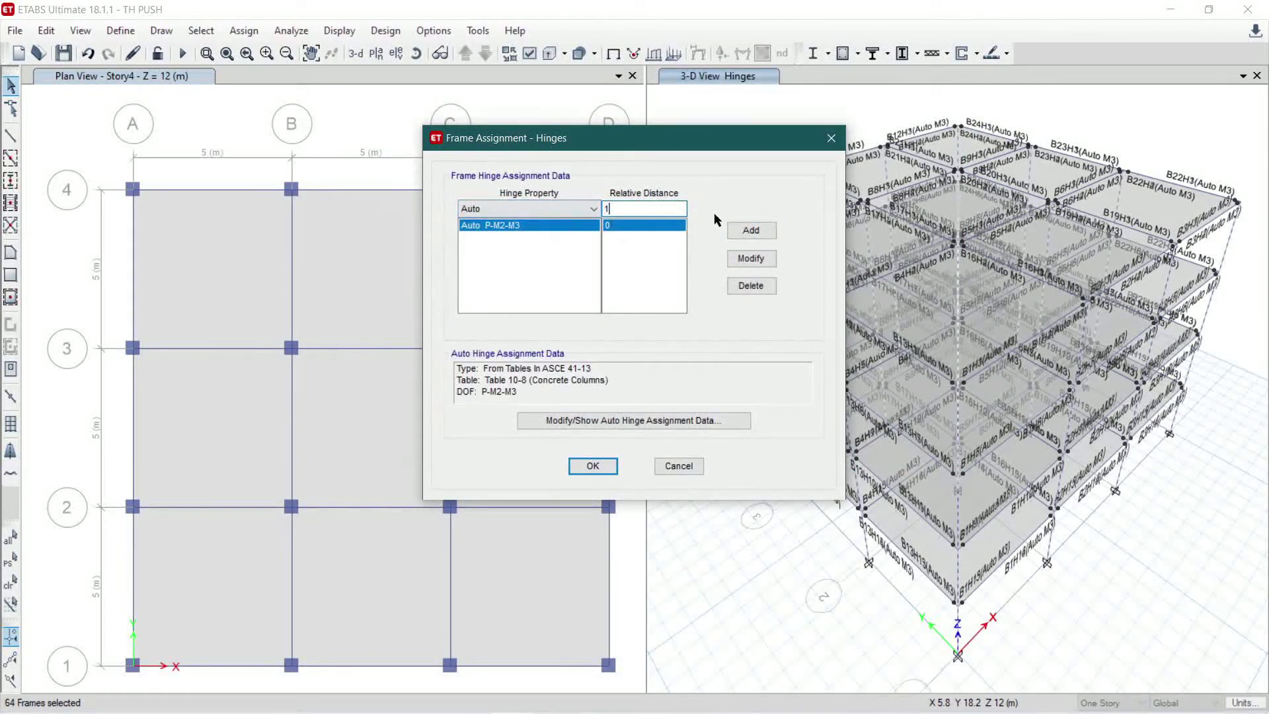
{"action": "left_click", "coordinate": [751, 231]}
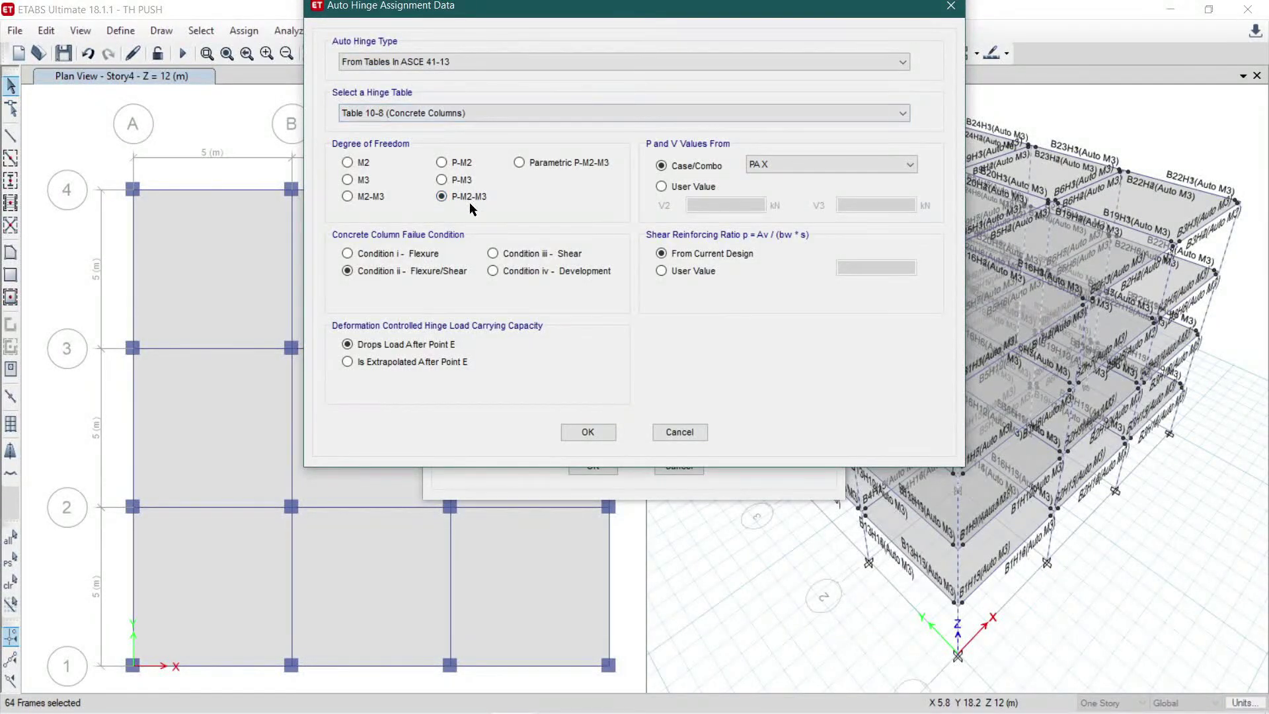
{"action": "left_click", "coordinate": [595, 432]}
- Add another P-M2-M3 auto column hinge at relative distance 0 with P and V values from PA Y
{"action": "double_click", "coordinate": [606, 209]}
{"action": "type", "text": "0"}
{"action": "left_click", "coordinate": [734, 230]}
{"action": "left_click", "coordinate": [747, 163]}
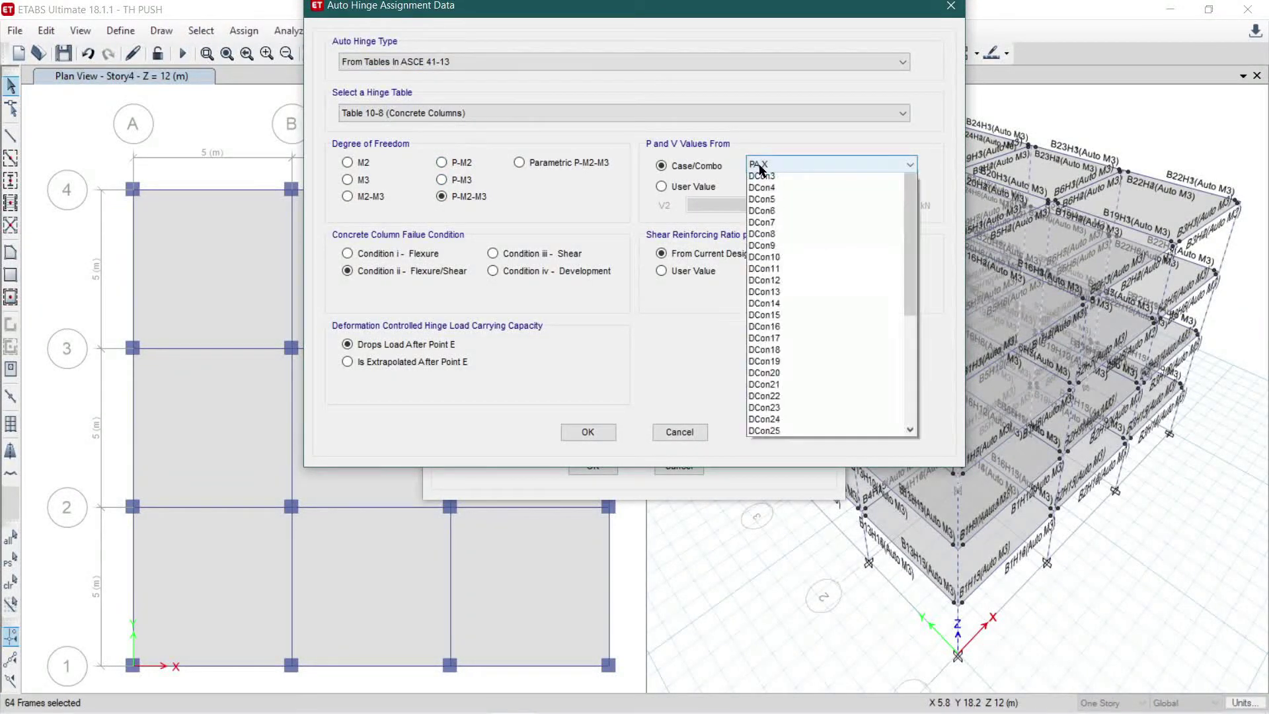
{"action": "left_click", "coordinate": [765, 193]}
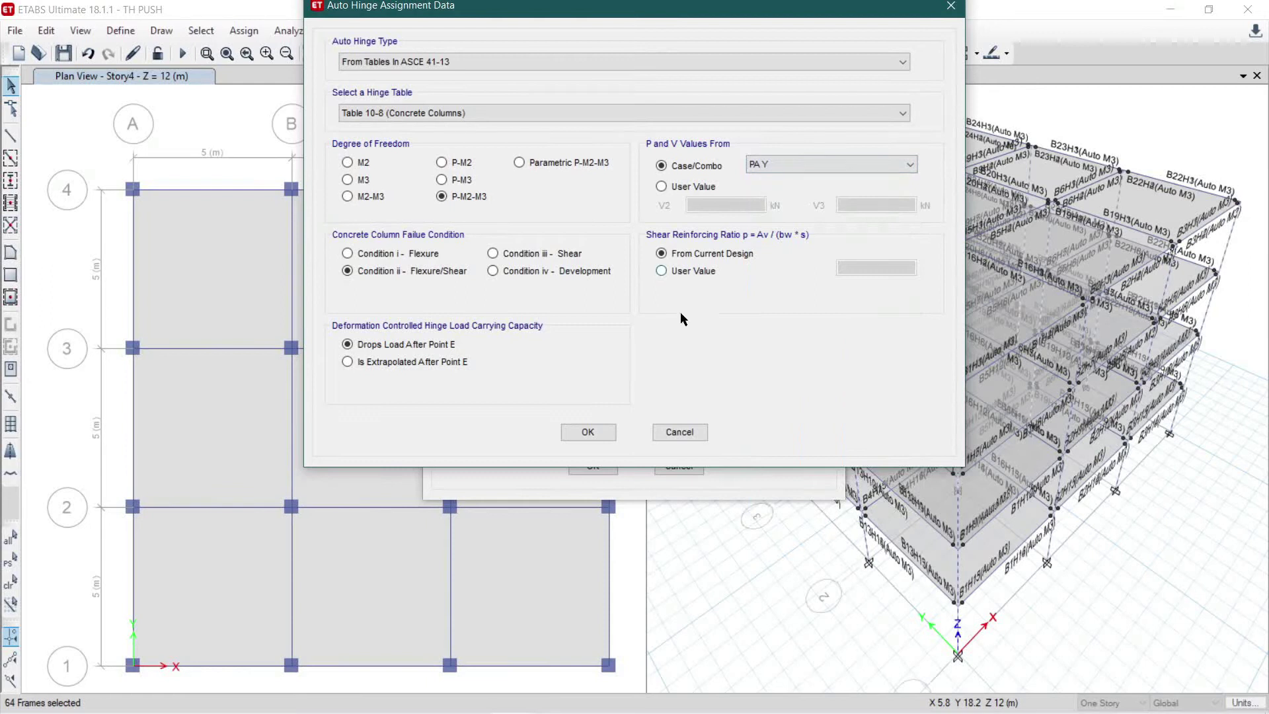
{"action": "left_click", "coordinate": [588, 432]}
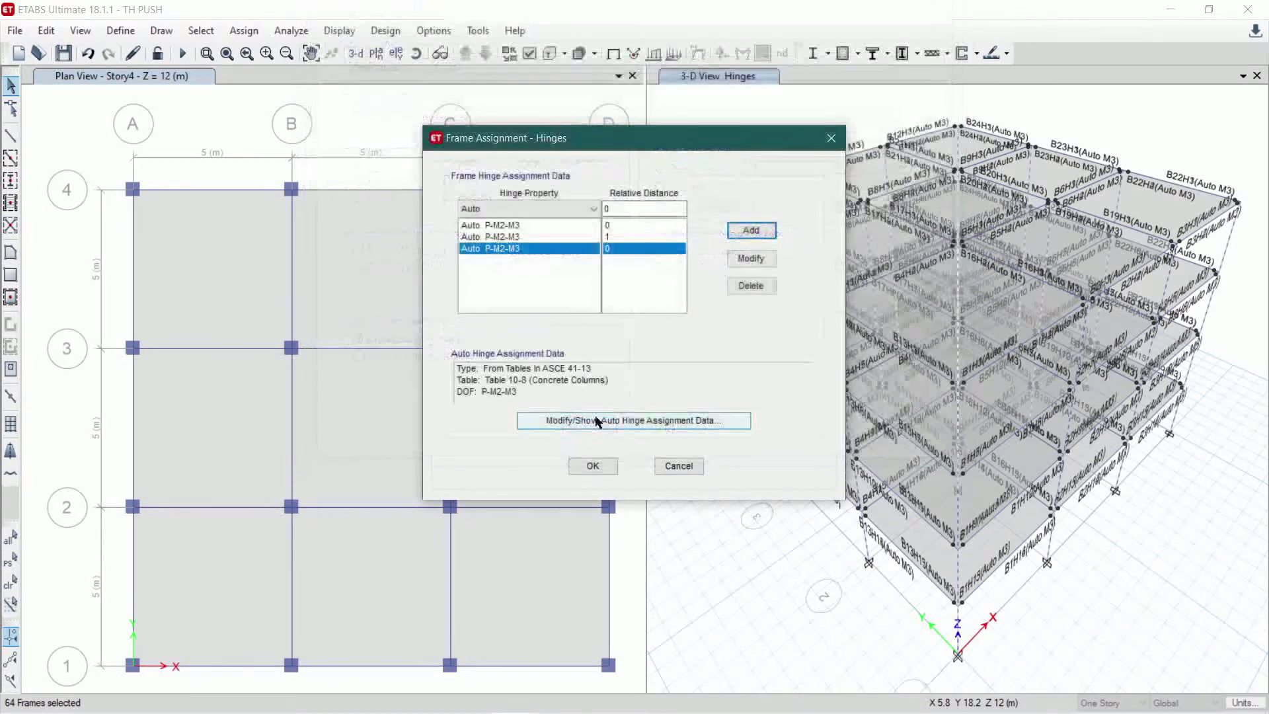
- Add a P-M2-M3 auto column hinge at relative distance 1 with P and V values from PA Y
{"action": "left_click", "coordinate": [750, 231]}
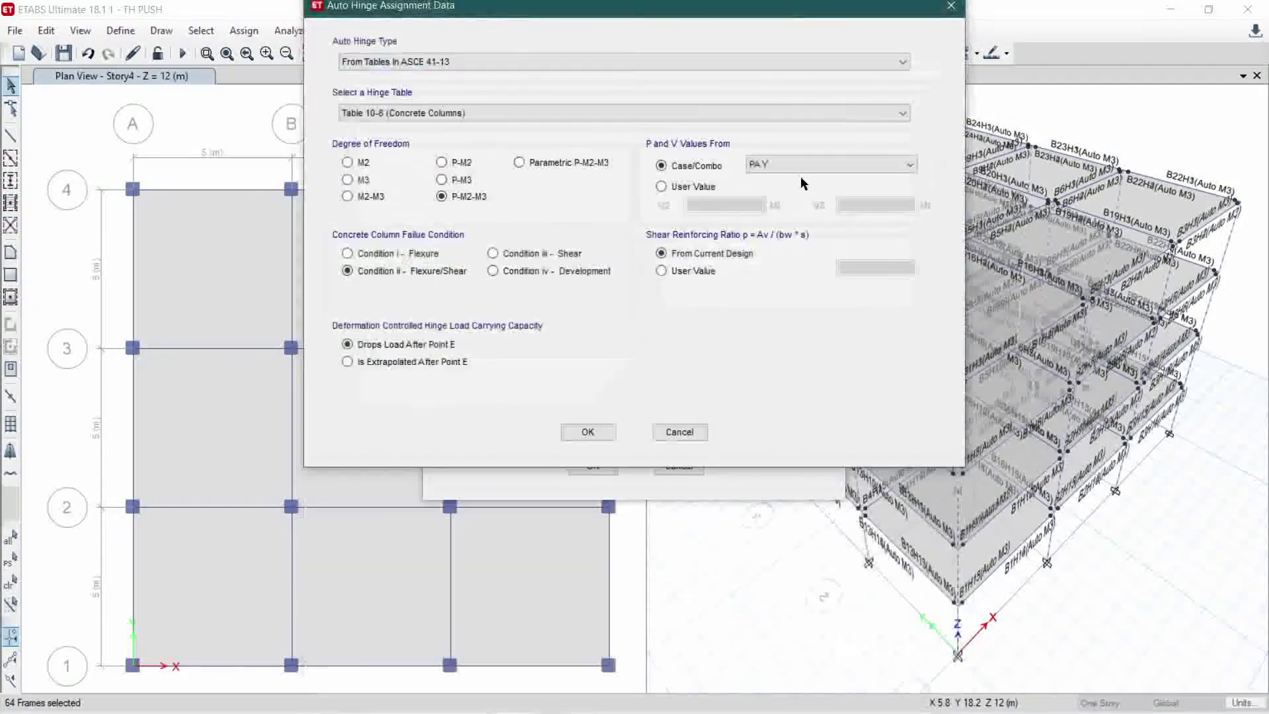
{"action": "left_click", "coordinate": [679, 432]}
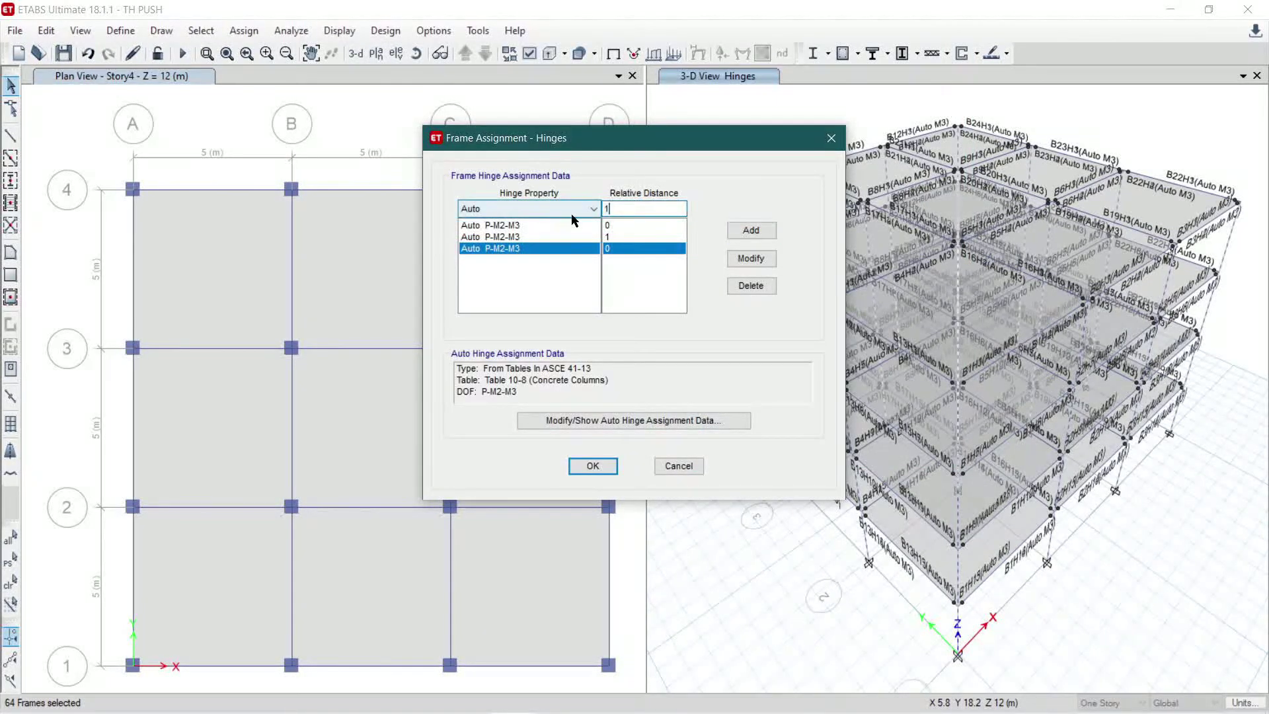
{"action": "left_click", "coordinate": [743, 232]}
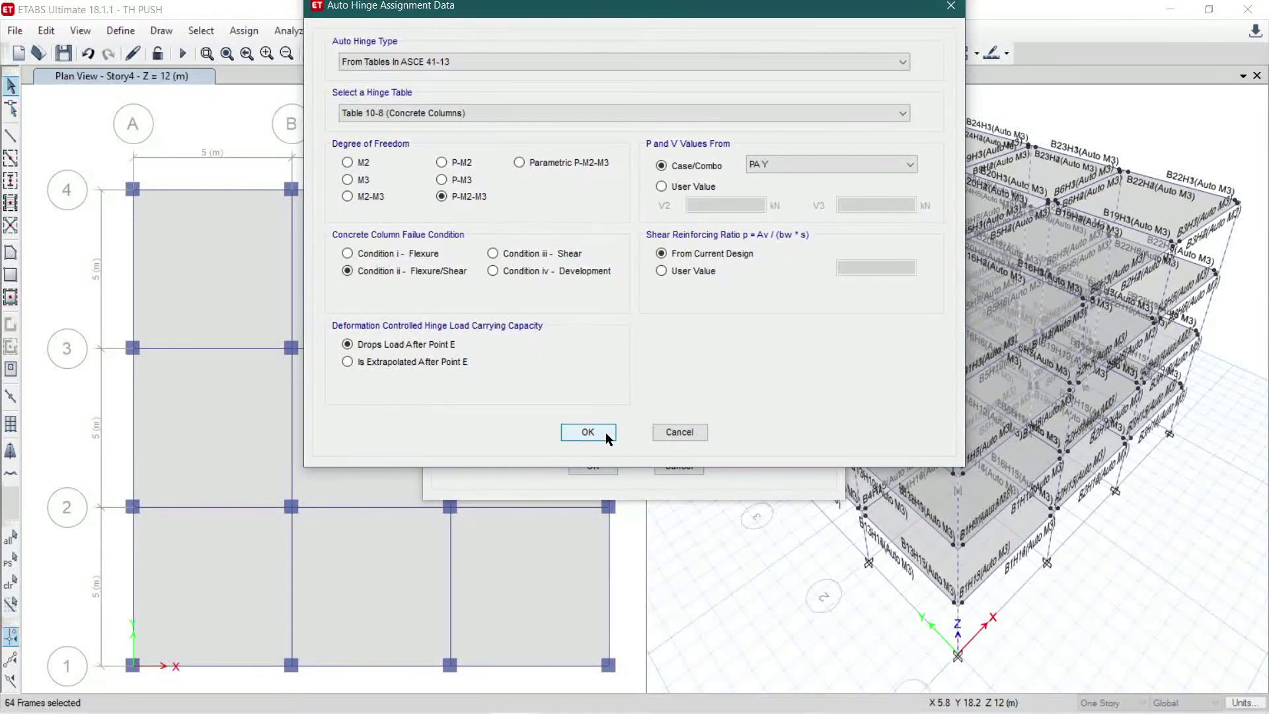
{"action": "left_click", "coordinate": [587, 432]}
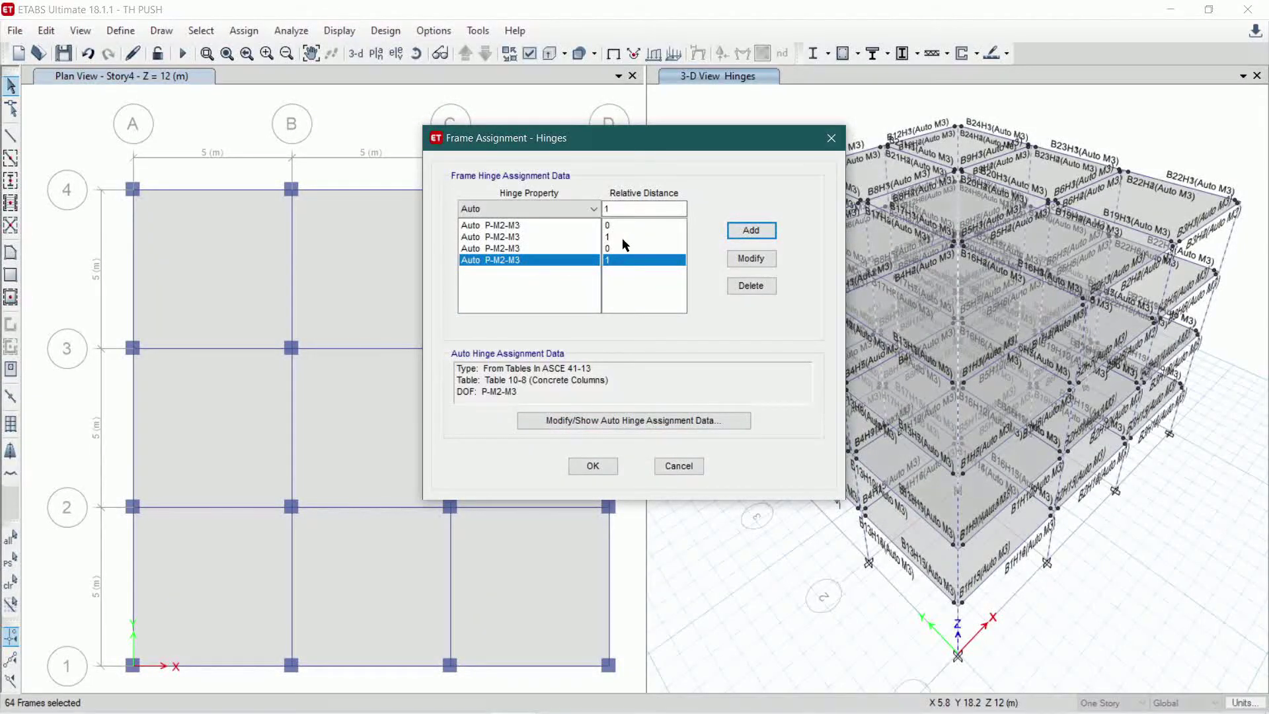
- Check each column hinge entry at relative distances 0 and 1, and apply the hinge assignment to the columns
{"action": "left_click", "coordinate": [624, 223]}
{"action": "left_click", "coordinate": [621, 234]}
{"action": "left_click", "coordinate": [620, 243]}
{"action": "left_click", "coordinate": [620, 258]}
{"action": "left_click", "coordinate": [609, 224]}
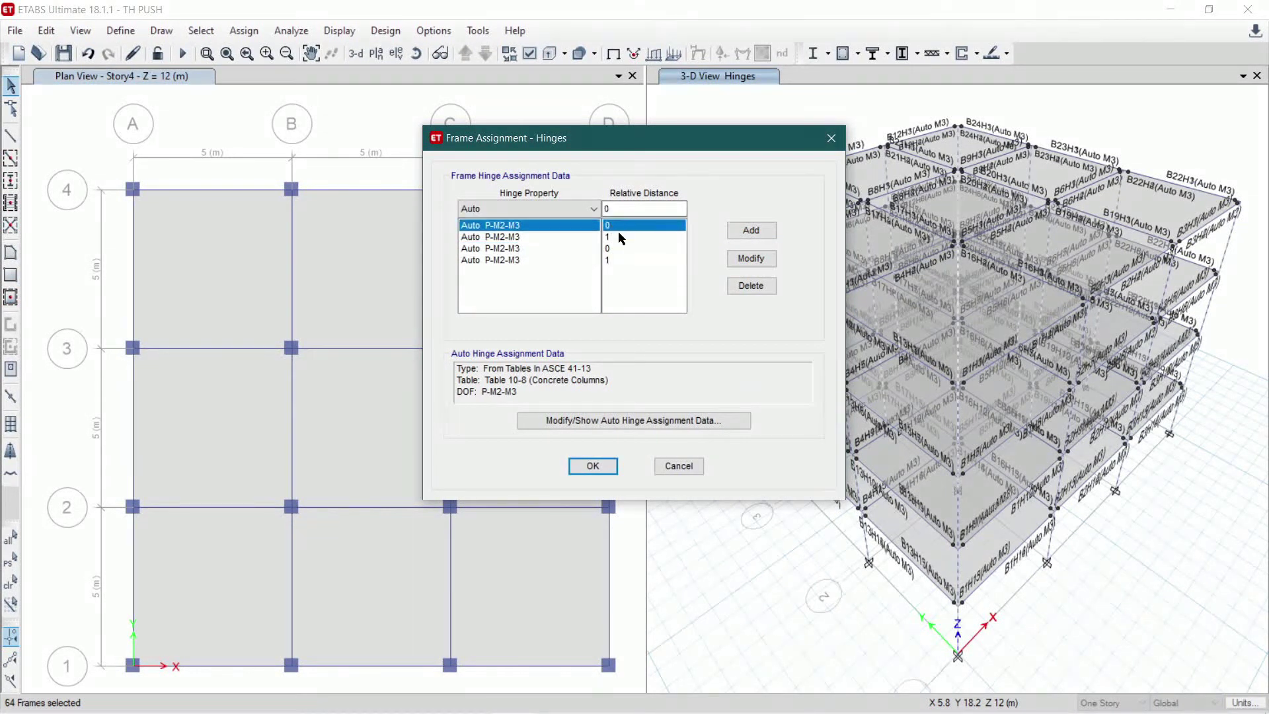
{"action": "left_click", "coordinate": [618, 235]}
{"action": "left_click", "coordinate": [611, 245]}
{"action": "left_click", "coordinate": [612, 259]}
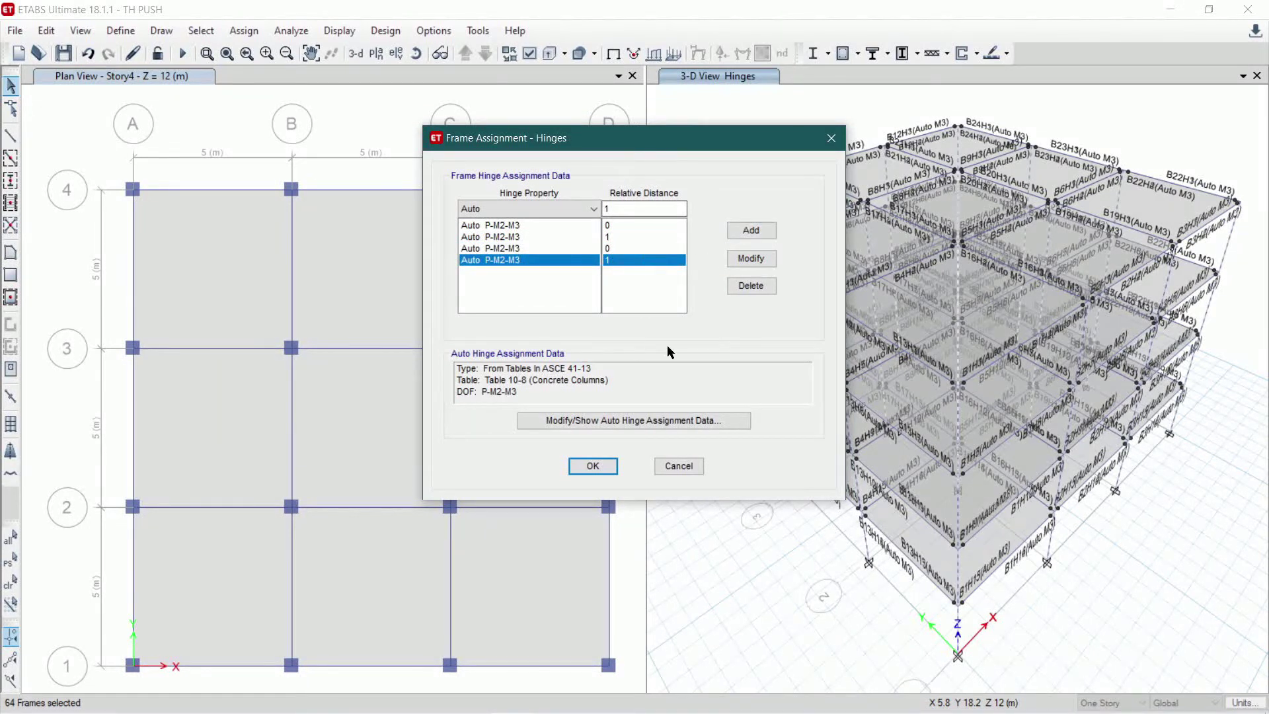
{"action": "left_click", "coordinate": [606, 466]}
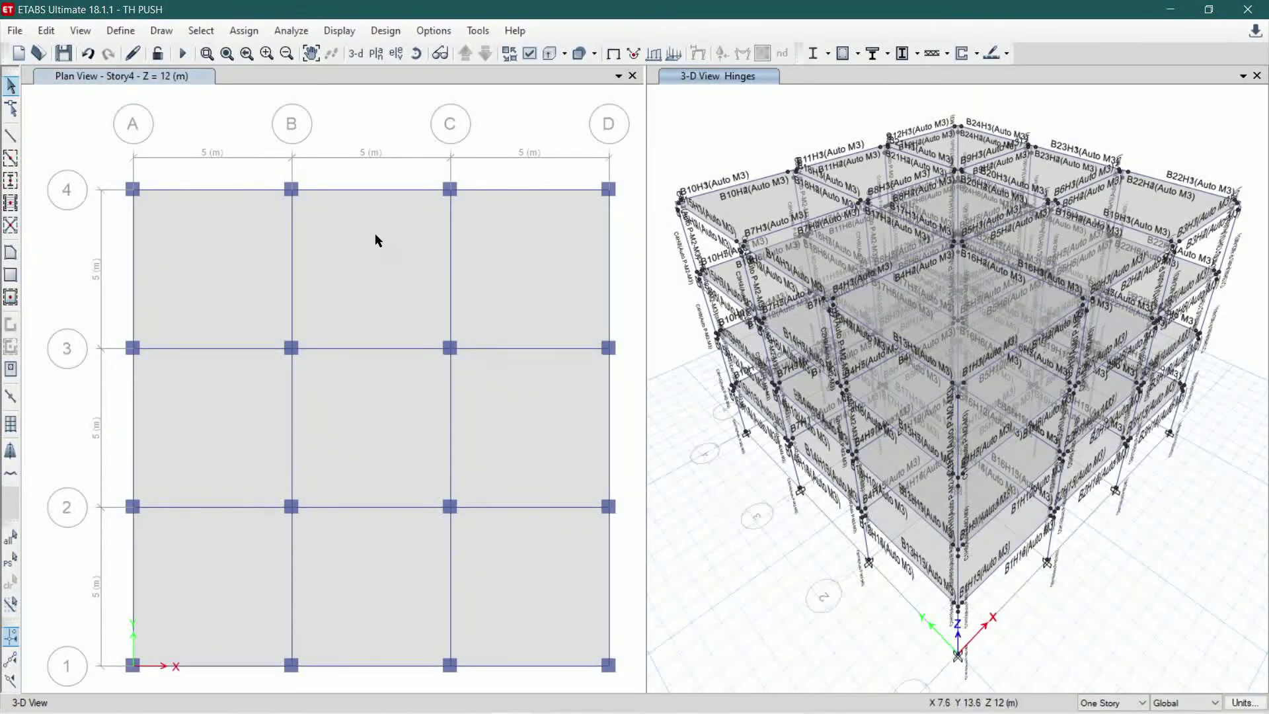
- Select all columns and beams in the model by object type
{"action": "left_click", "coordinate": [221, 51]}
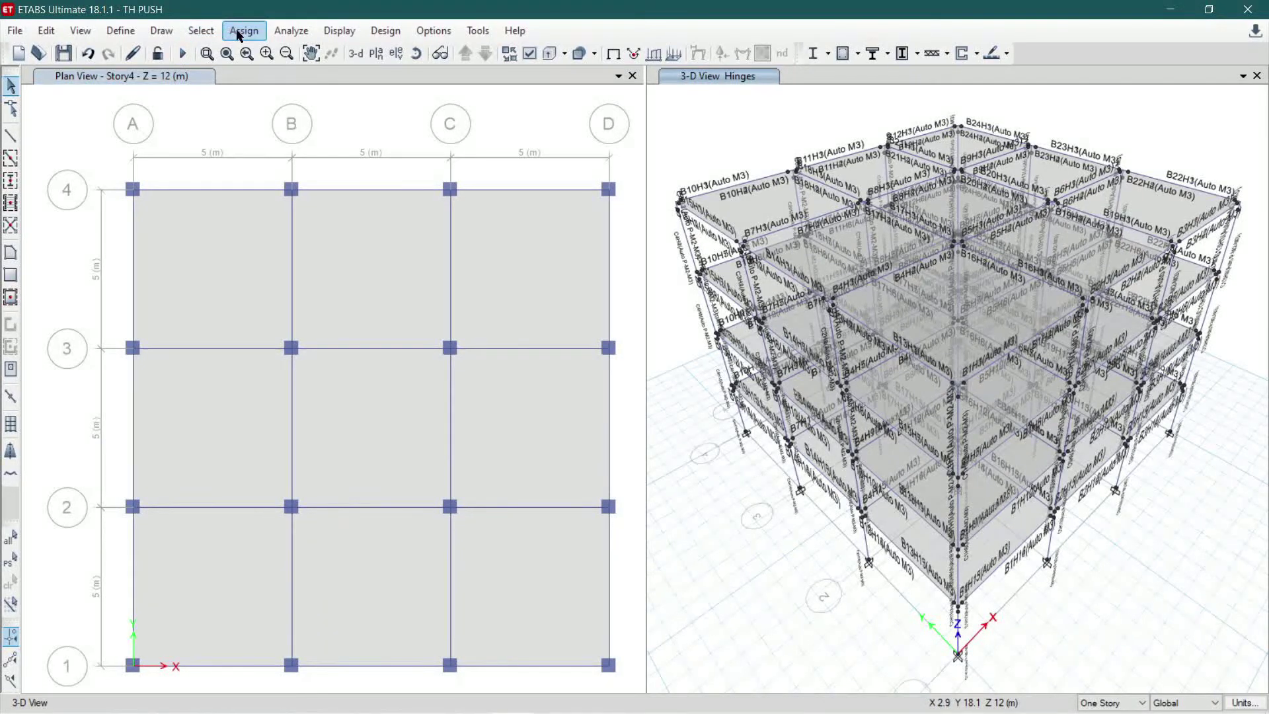
{"action": "left_click", "coordinate": [201, 31]}
{"action": "mouse_move", "coordinate": [220, 51]}
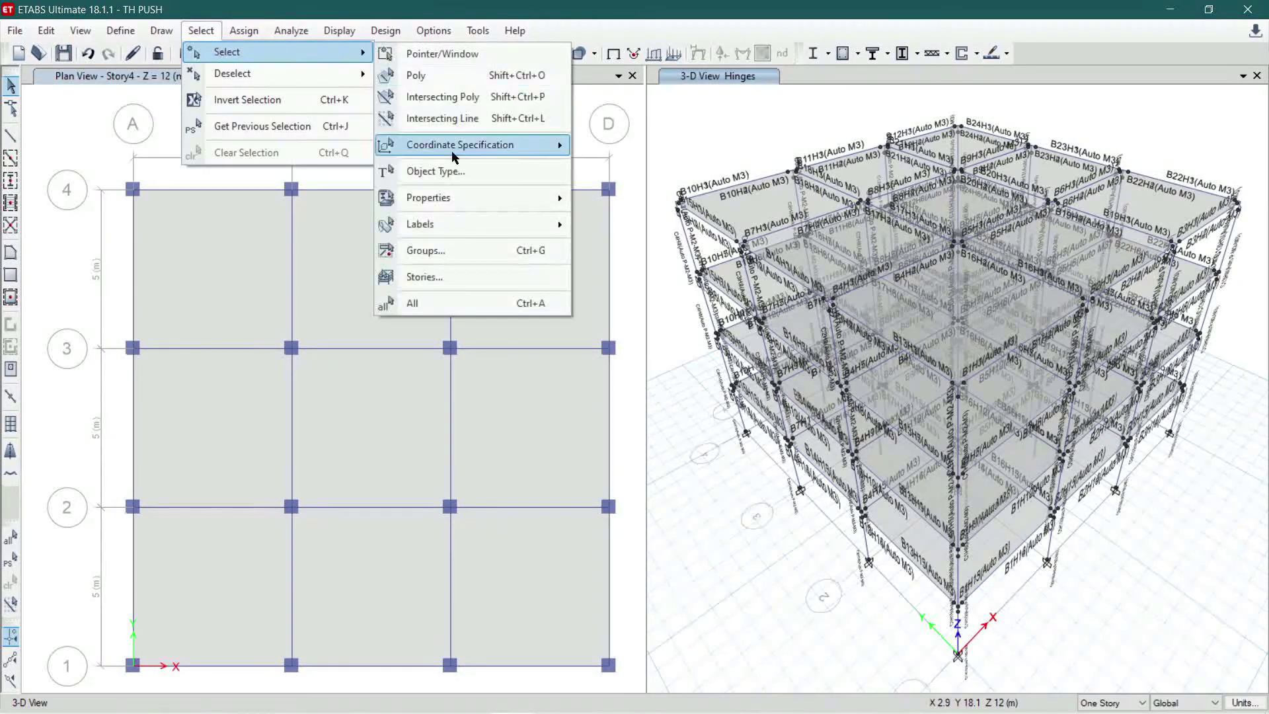
{"action": "left_click", "coordinate": [436, 171]}
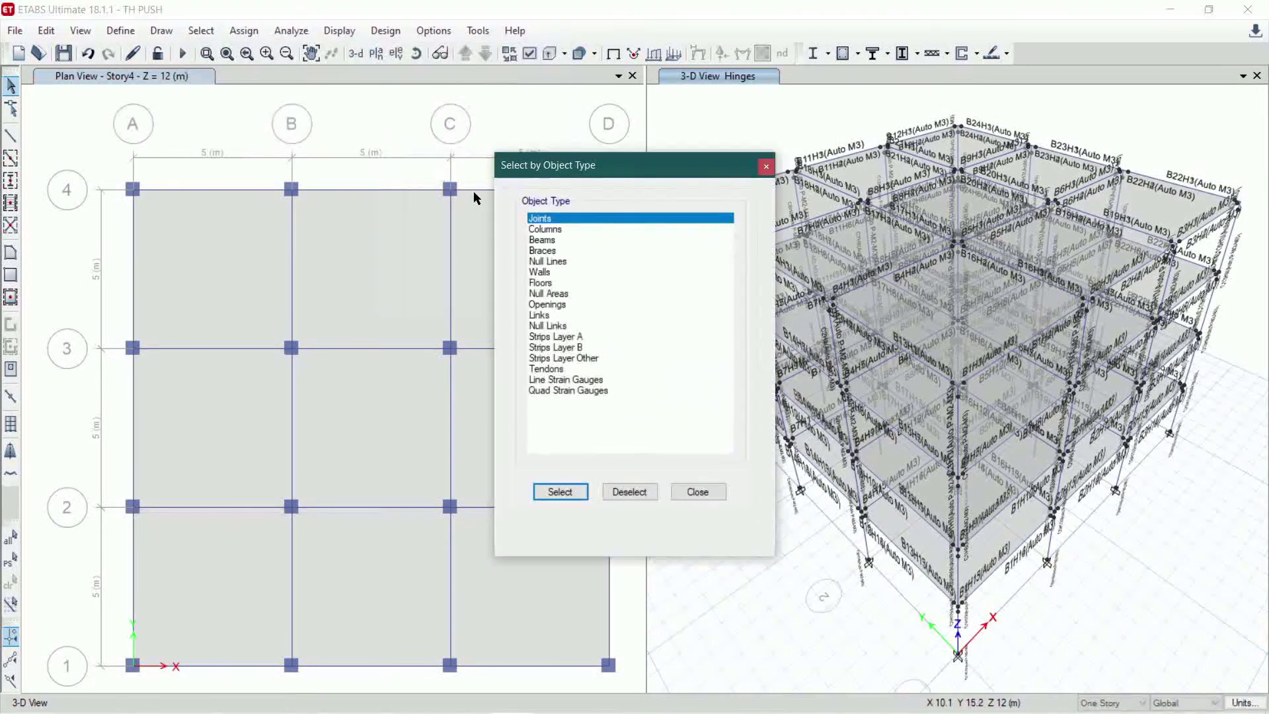
{"action": "left_click", "coordinate": [552, 230]}
{"action": "left_click", "coordinate": [552, 240], "text": "ctrl"}
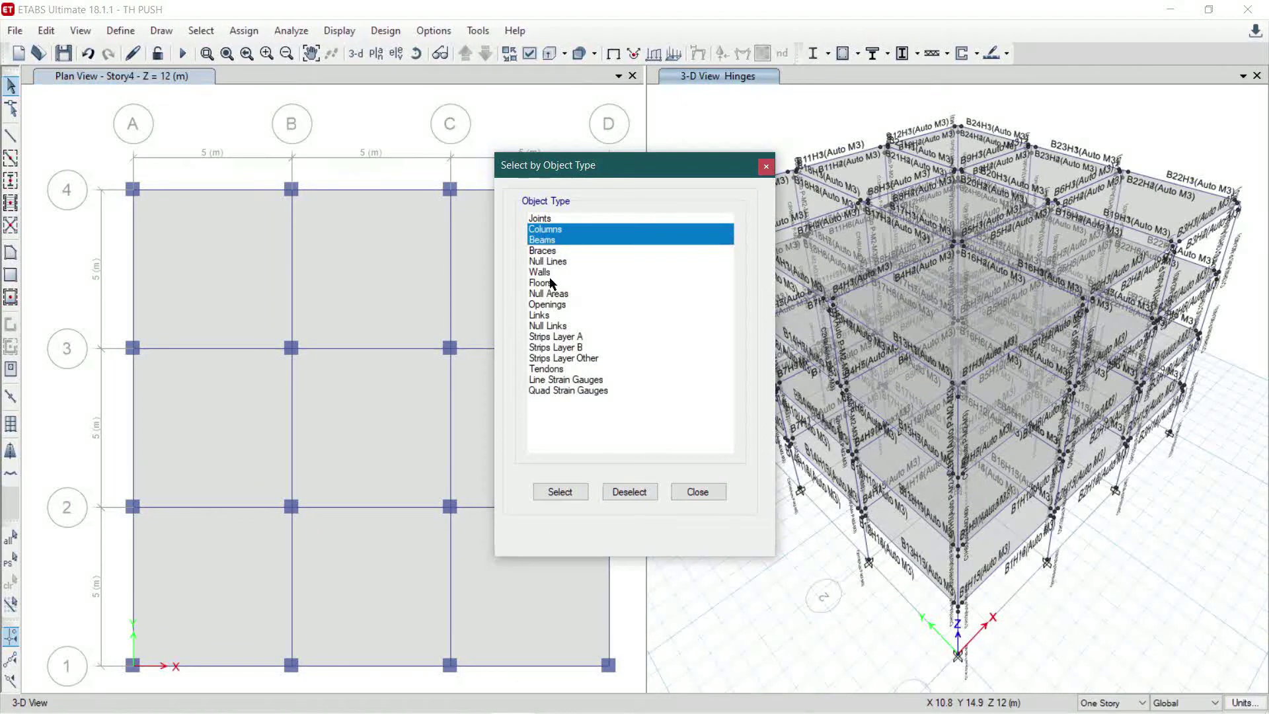
{"action": "left_click", "coordinate": [560, 491]}
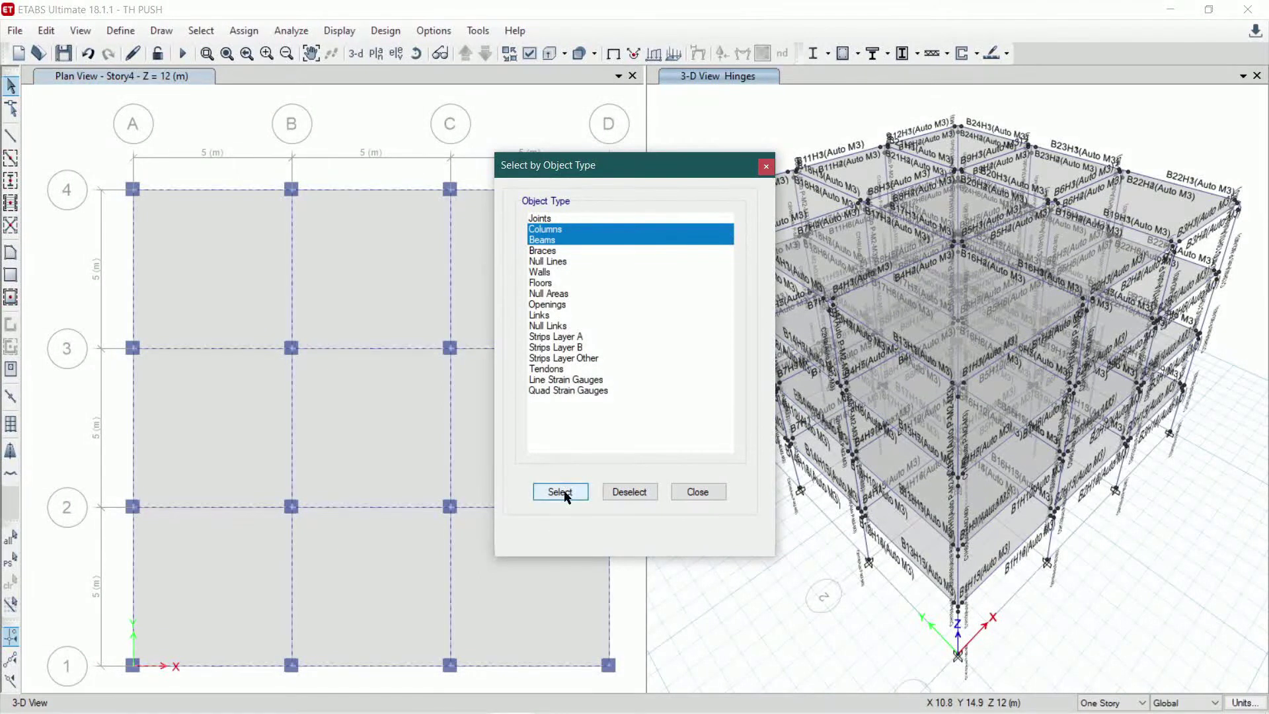
{"action": "left_click", "coordinate": [699, 492]}
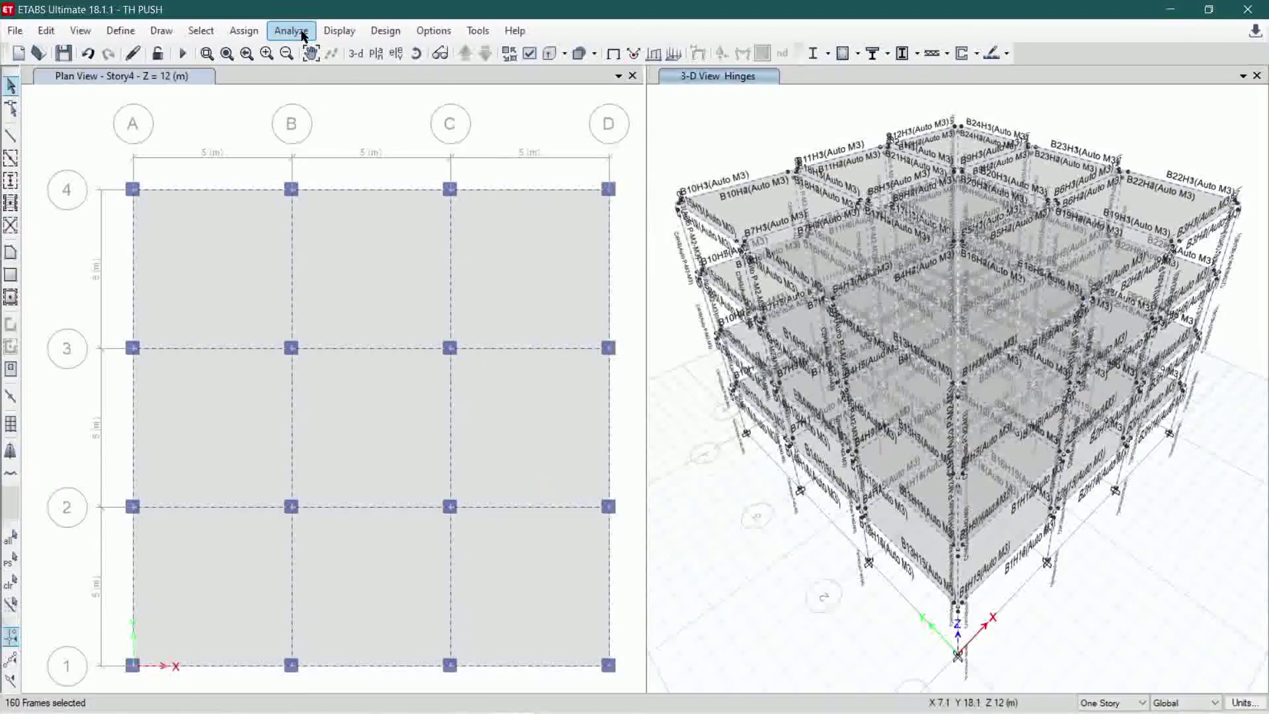
- Apply hinge overwrites to the selected frames with auto subdivision at hinges, relative length 0.02 and limiting negative stiffness ratio 0.1
{"action": "left_click", "coordinate": [256, 35]}
{"action": "mouse_move", "coordinate": [277, 66]}
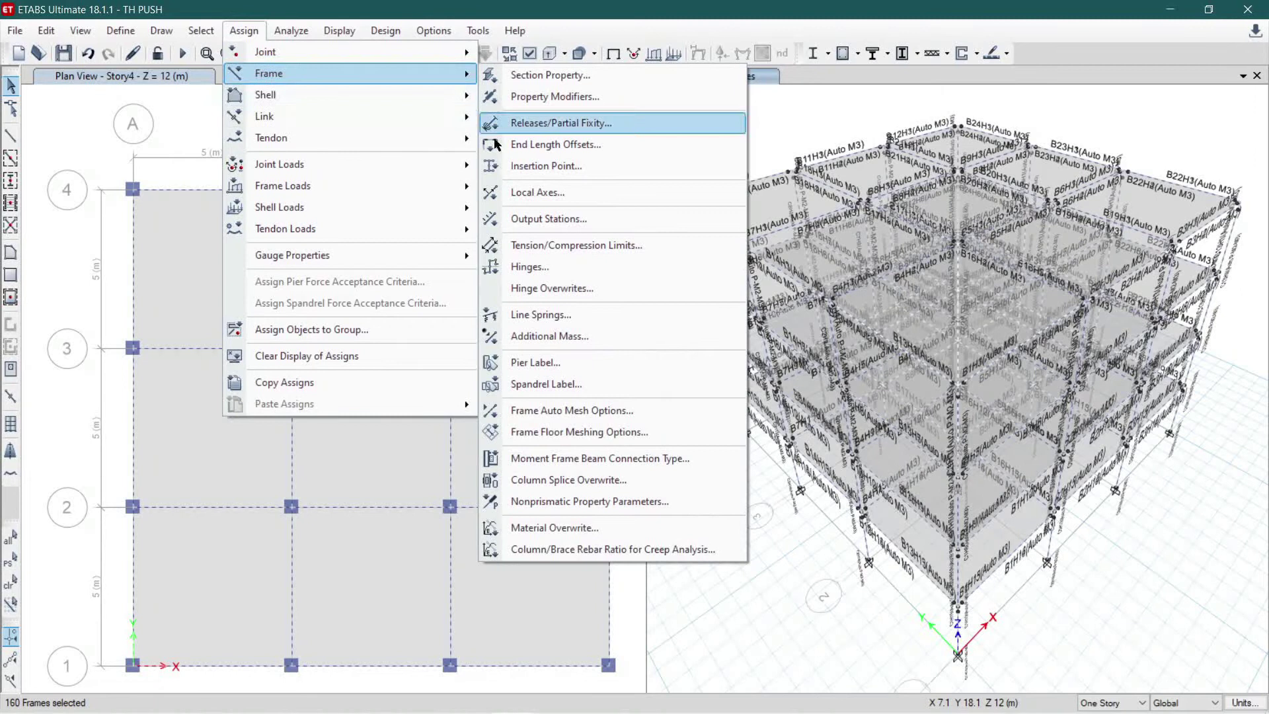
{"action": "left_click", "coordinate": [549, 288]}
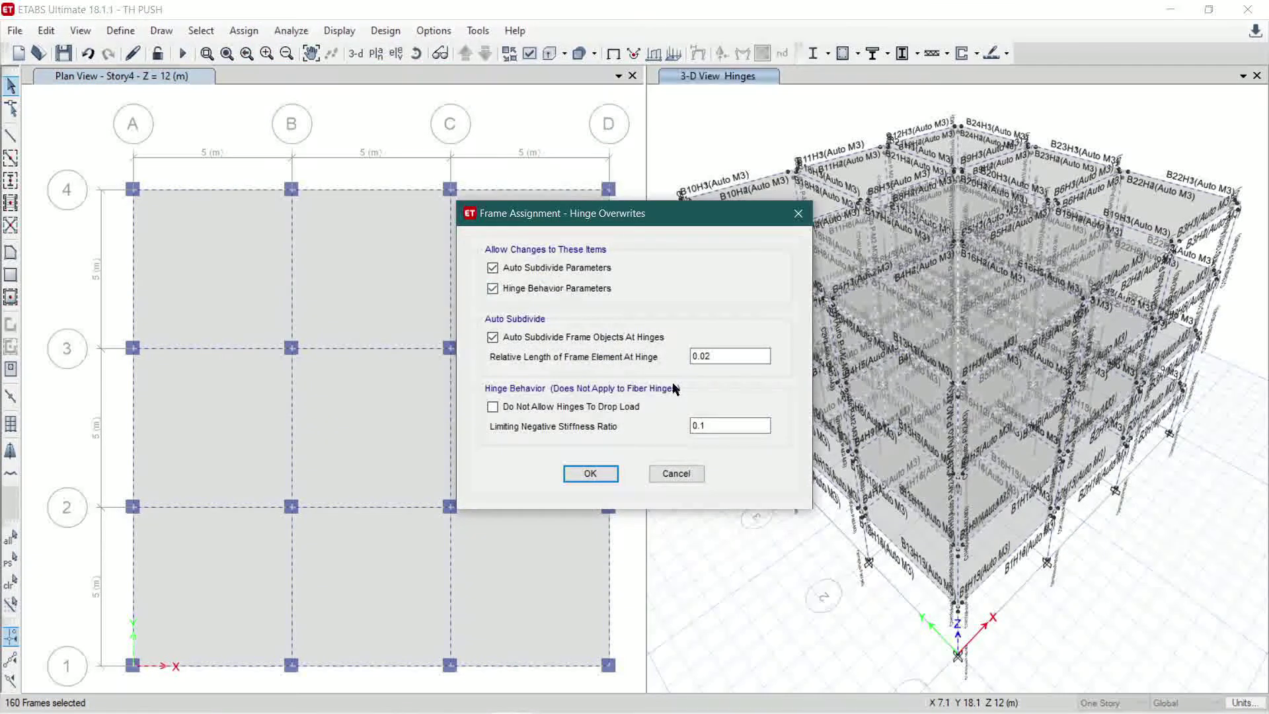
{"action": "left_click", "coordinate": [602, 470]}
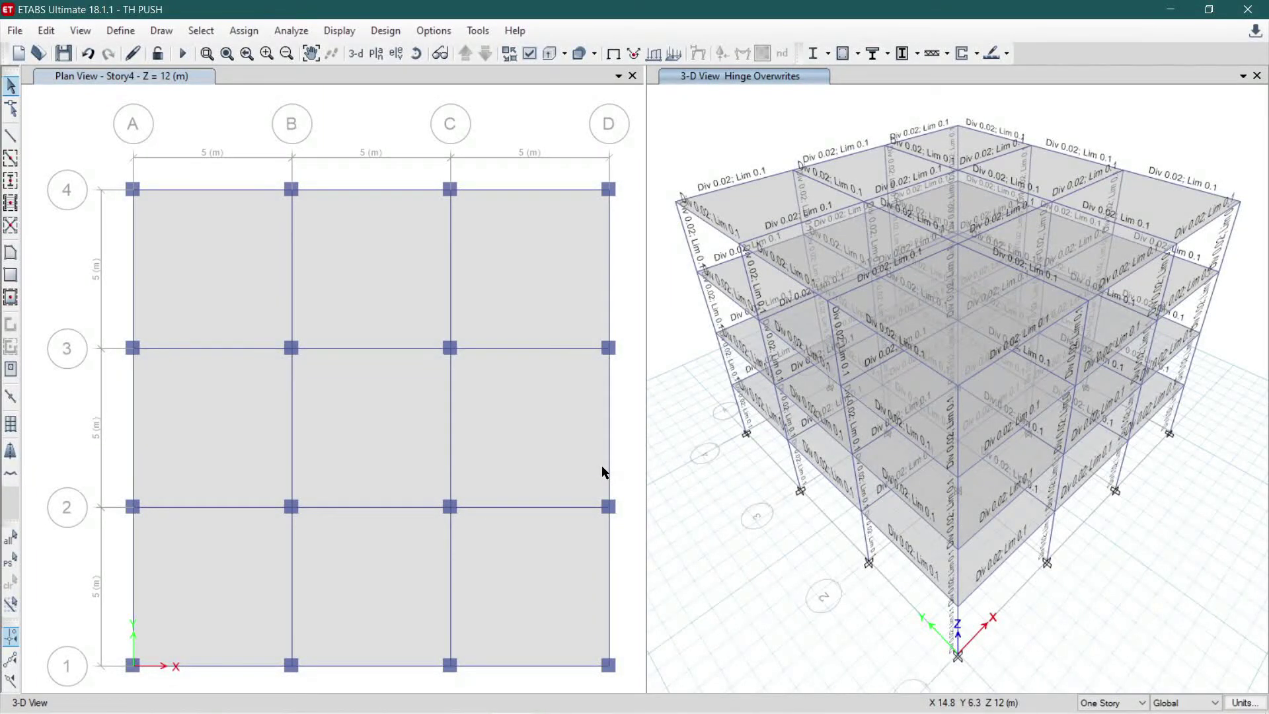
- Run the analysis and review the warnings in the analysis messages
{"action": "left_click", "coordinate": [185, 54]}
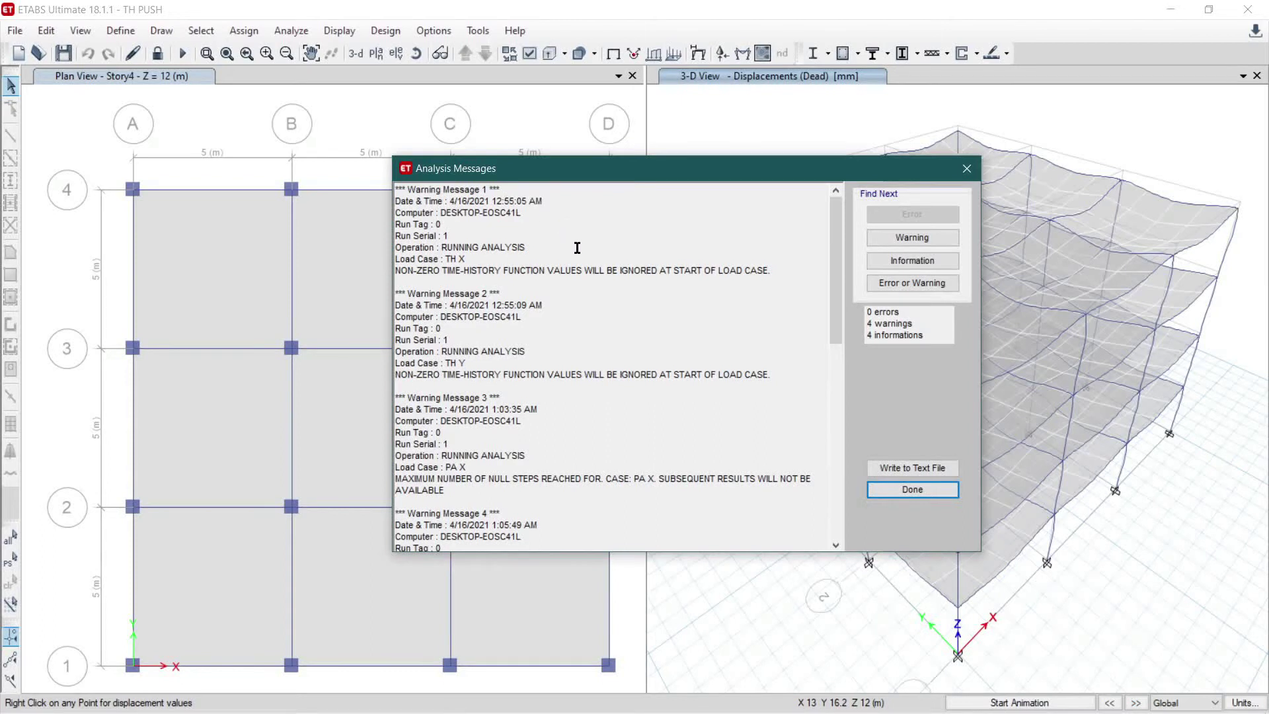
{"action": "scroll", "coordinate": [595, 285], "scroll_direction": "down", "scroll_amount": 1}
{"action": "scroll", "coordinate": [598, 291], "scroll_direction": "up", "scroll_amount": 1}
{"action": "scroll", "coordinate": [460, 351], "scroll_direction": "down", "scroll_amount": 1}
{"action": "scroll", "coordinate": [460, 351], "scroll_direction": "down", "scroll_amount": 1}
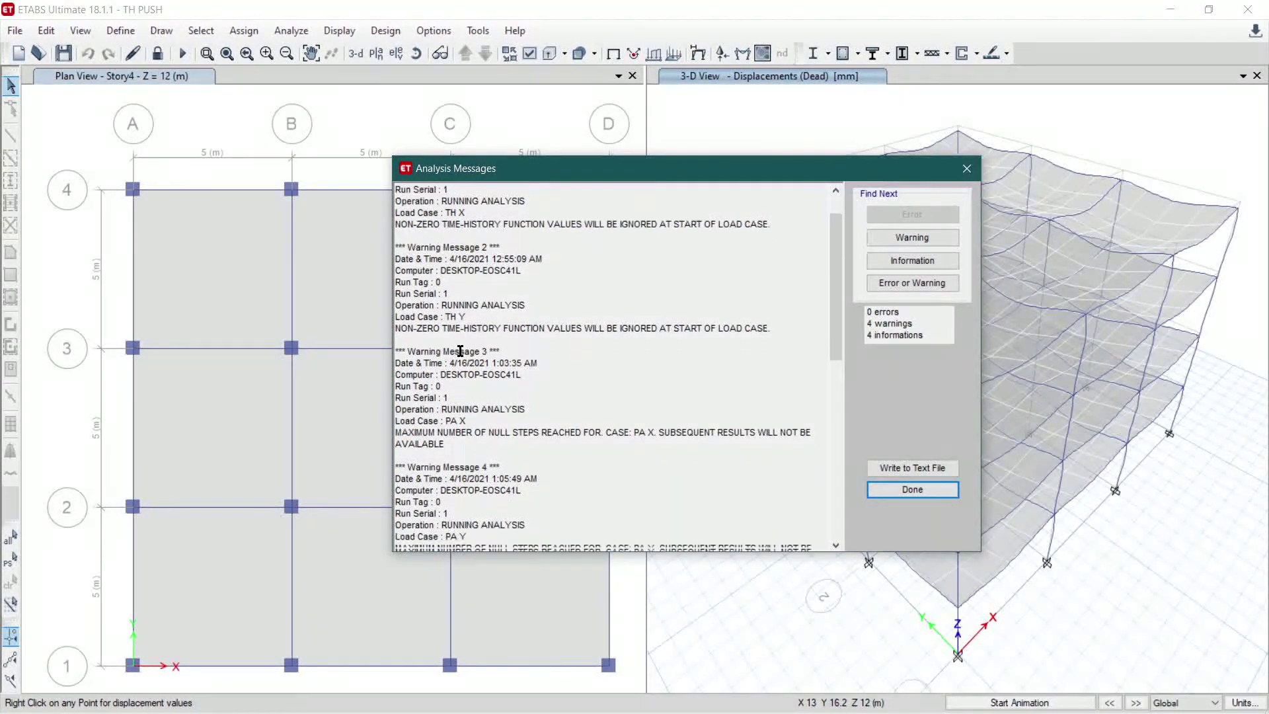
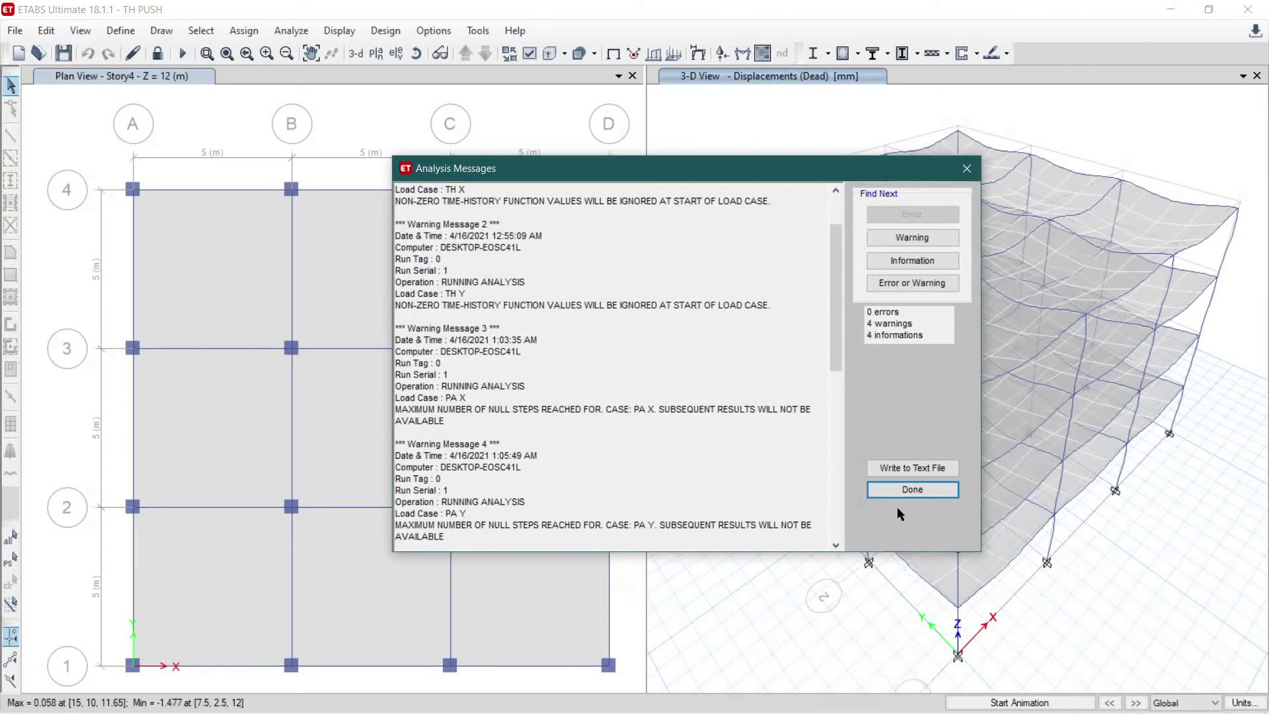
{"action": "left_click", "coordinate": [899, 490]}
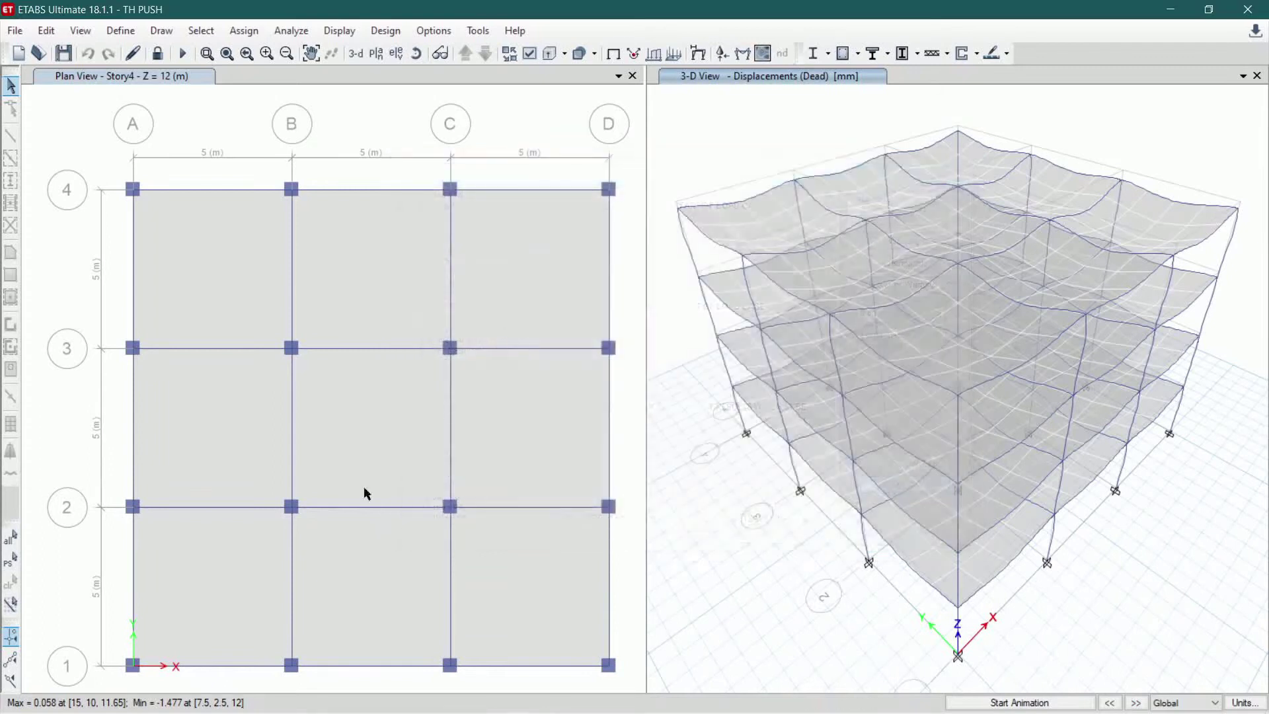
- Display the static pushover curve of base shear against monitored displacement, and switch its load case to PA Y
{"action": "left_click", "coordinate": [291, 32]}
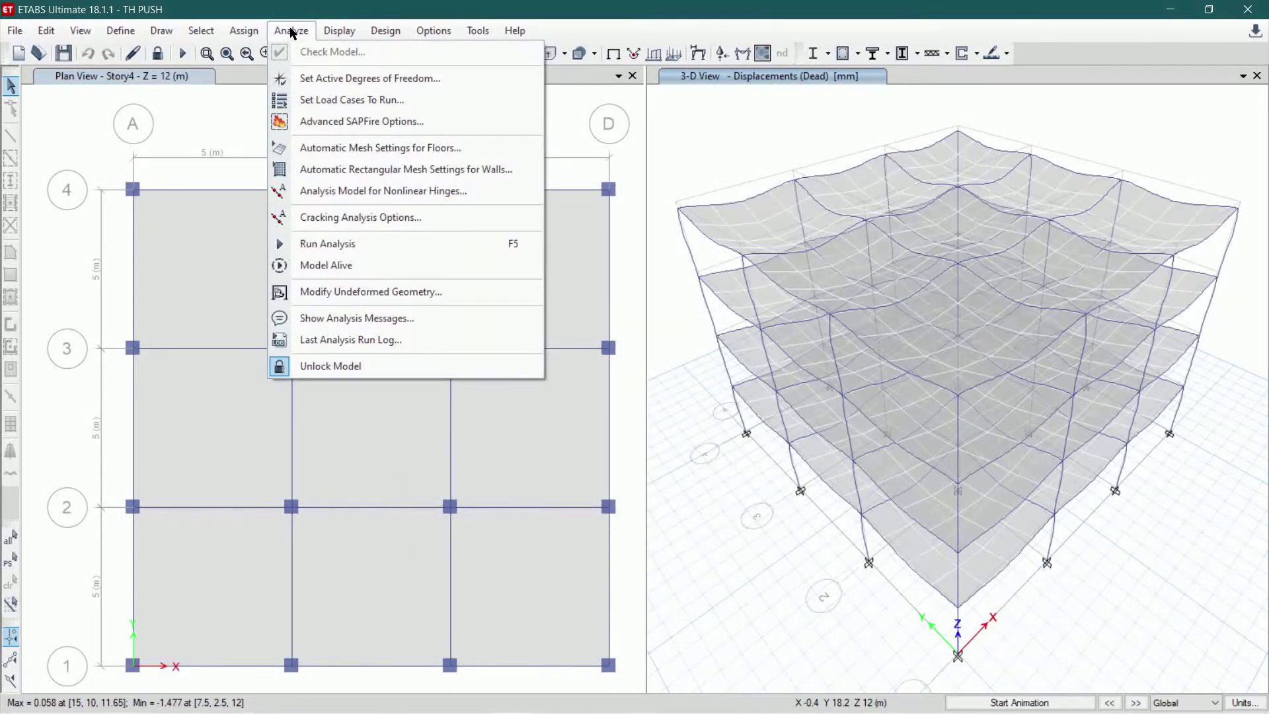
{"action": "mouse_move", "coordinate": [325, 34]}
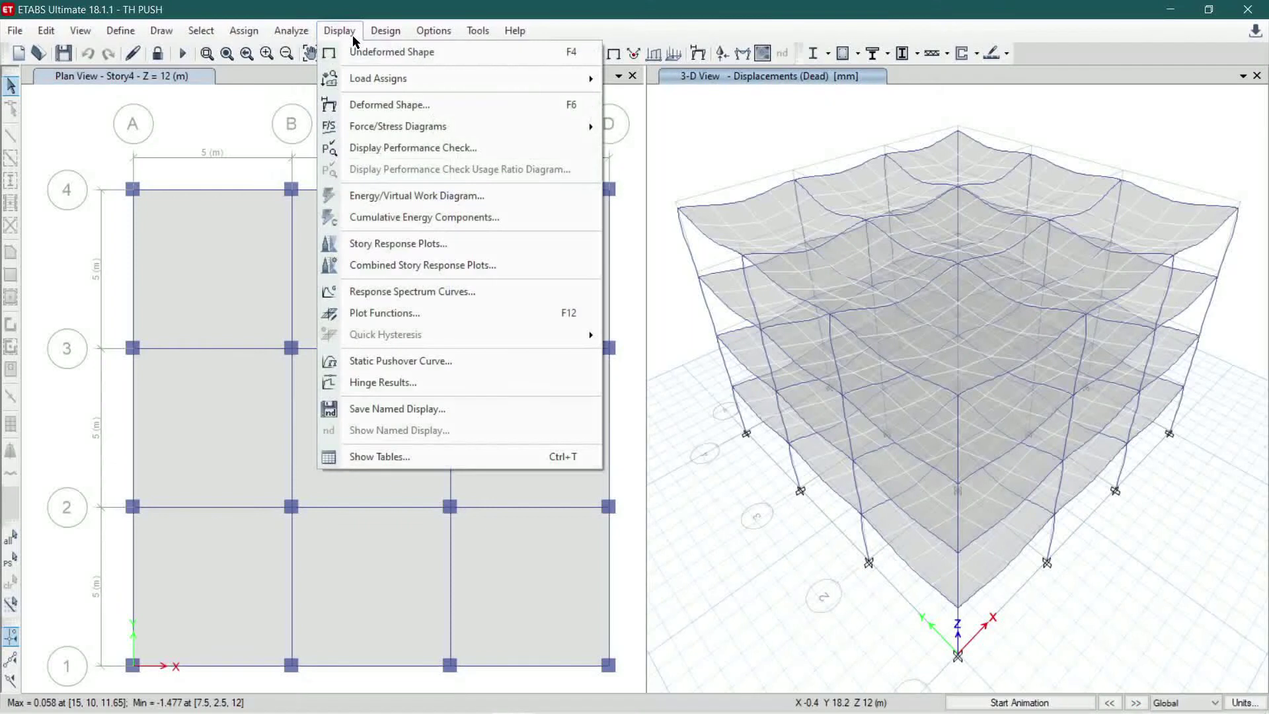
{"action": "left_click", "coordinate": [391, 365]}
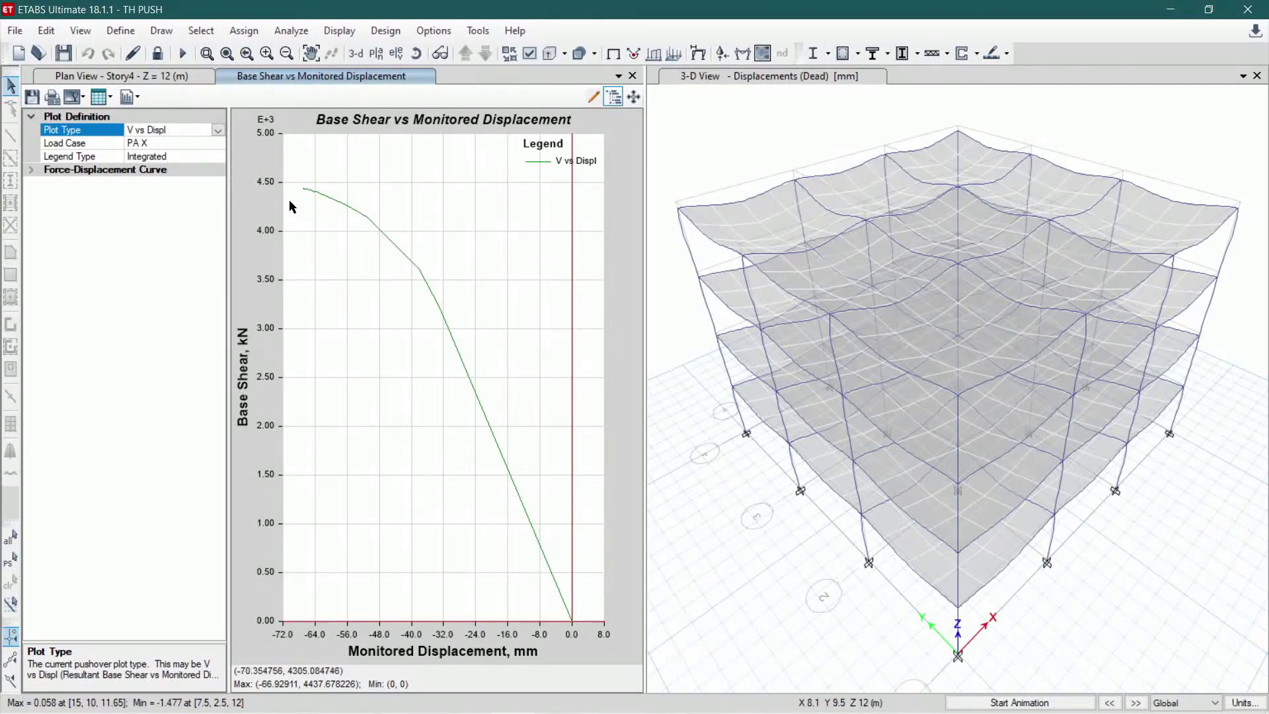
{"action": "left_click", "coordinate": [190, 144]}
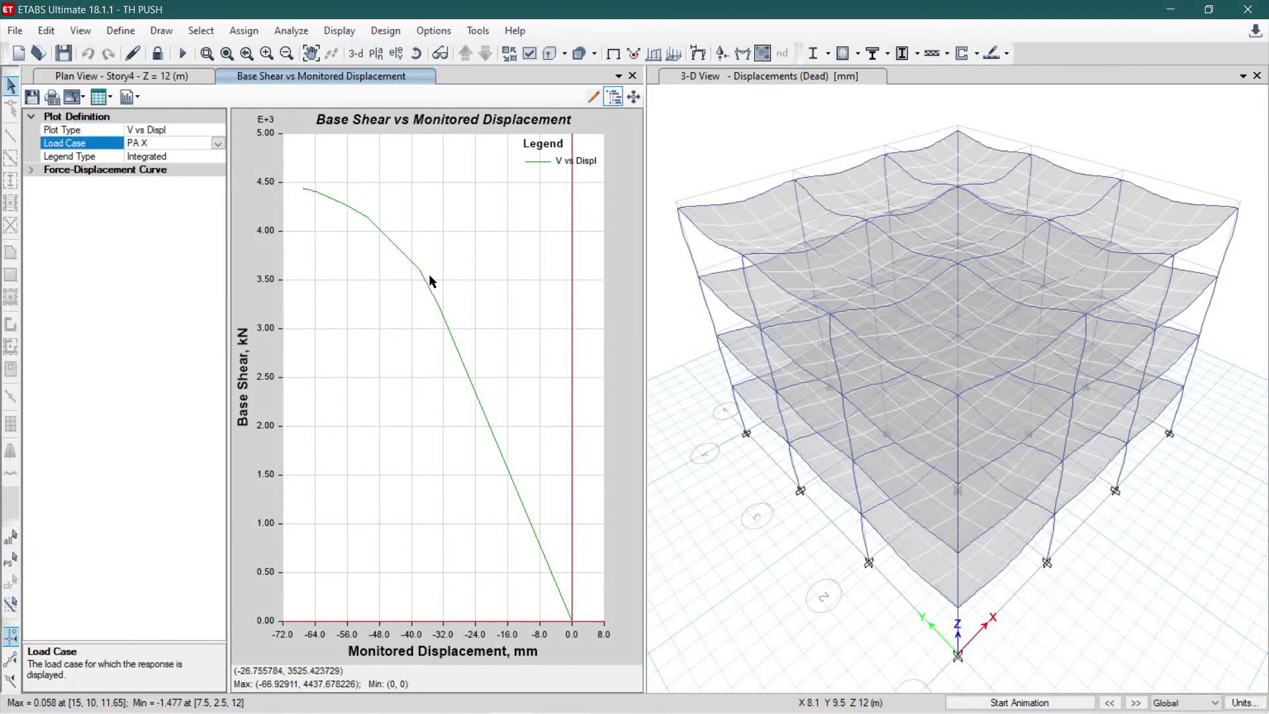
{"action": "left_click", "coordinate": [218, 145]}
{"action": "left_click", "coordinate": [183, 173]}
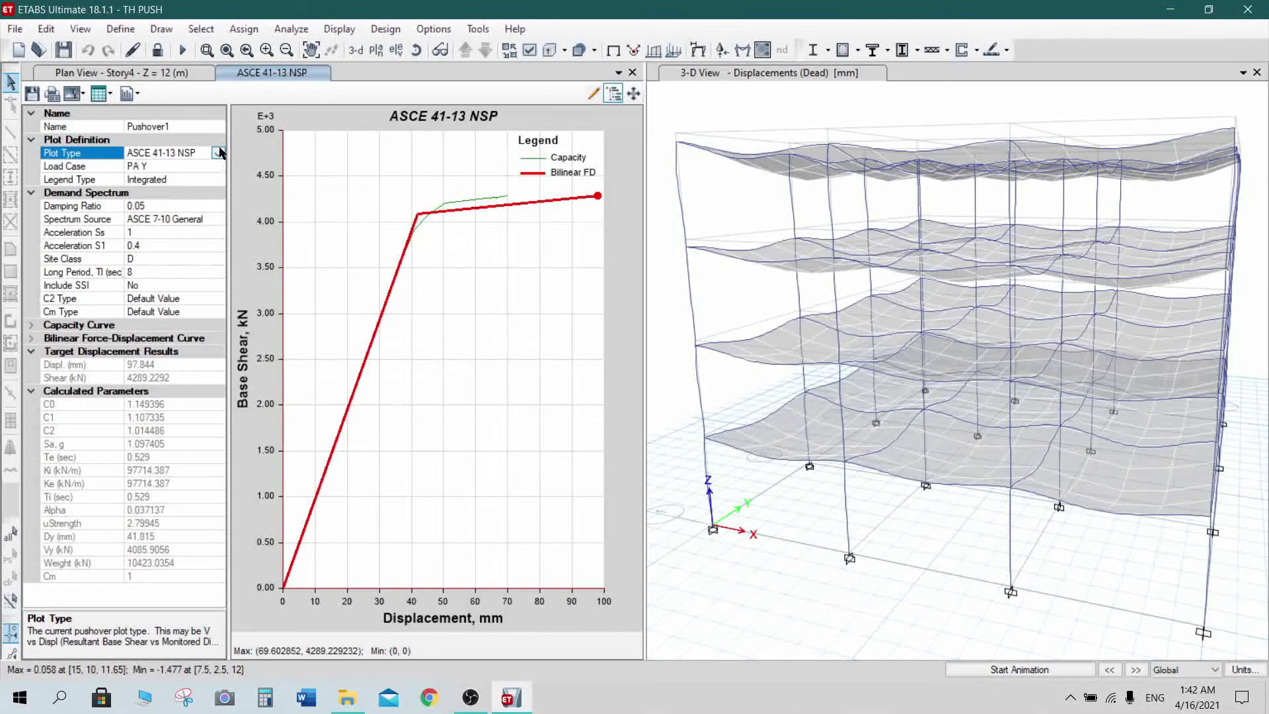
- Compare the V vs Displ plot with the ASCE 41-13 NSP plot for the PA Y pushover case
{"action": "left_click", "coordinate": [218, 153]}
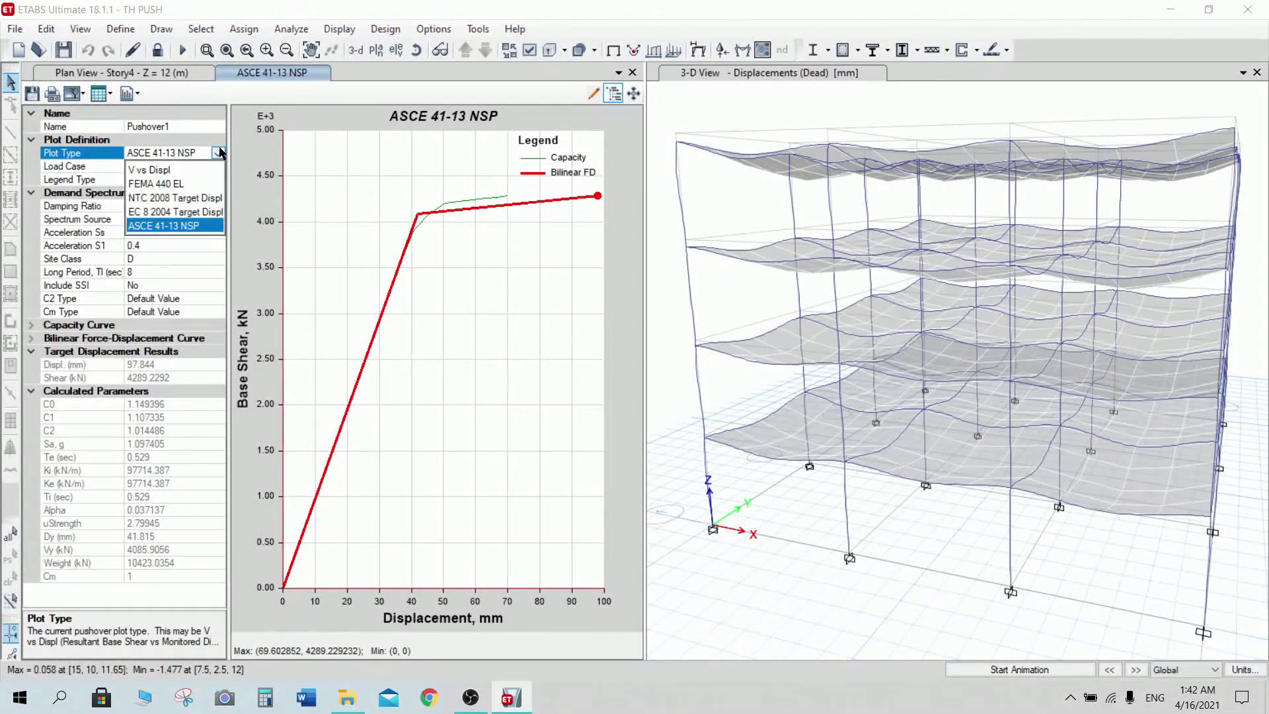
{"action": "left_click", "coordinate": [173, 166]}
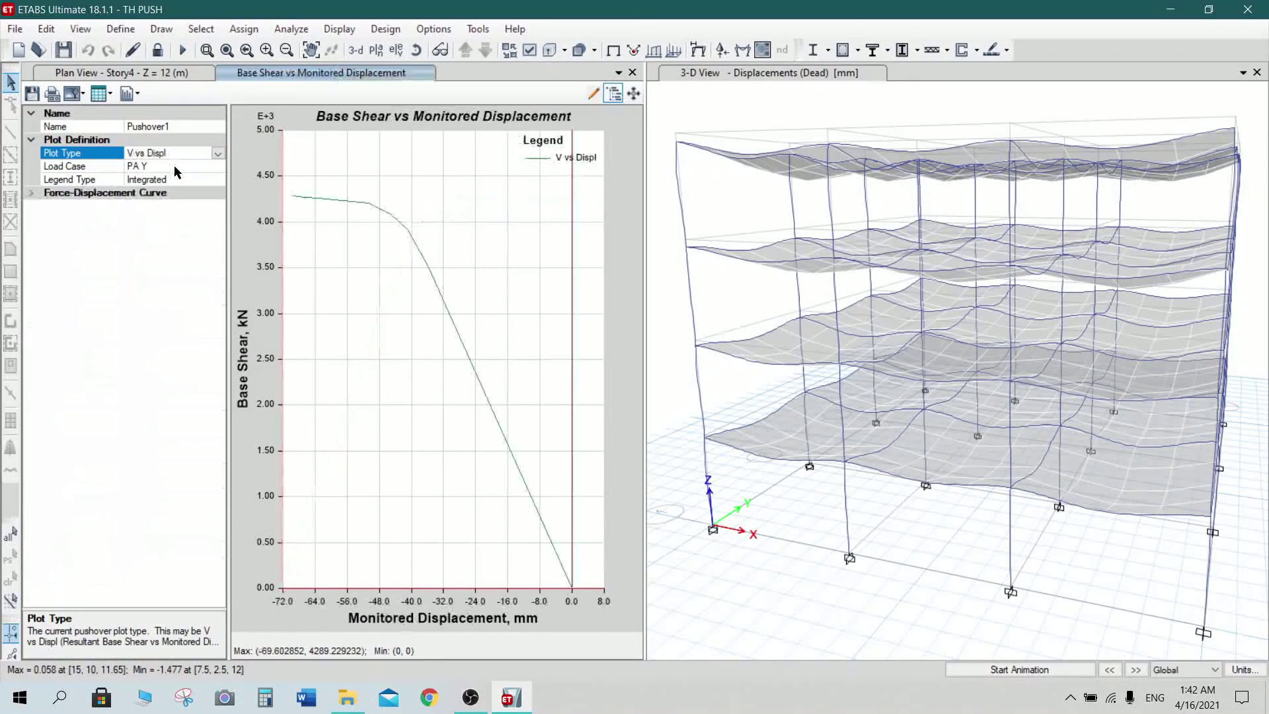
{"action": "left_click", "coordinate": [218, 154]}
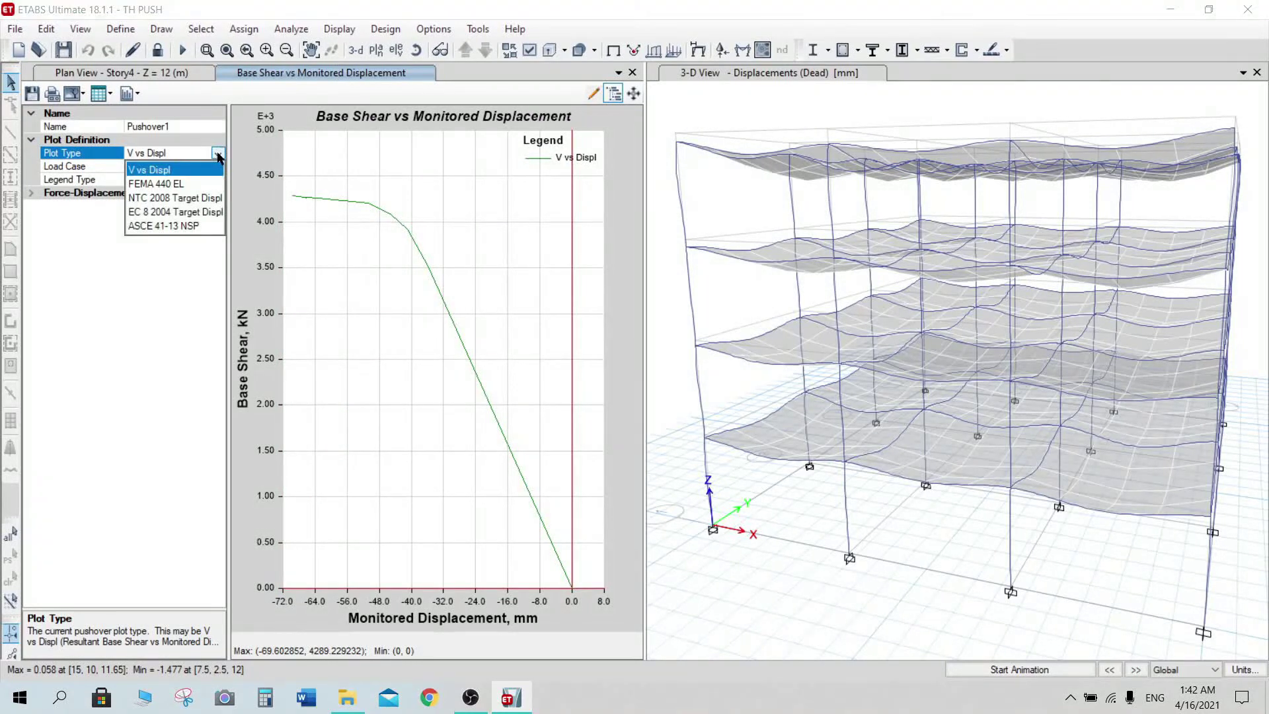
{"action": "left_click", "coordinate": [189, 226]}
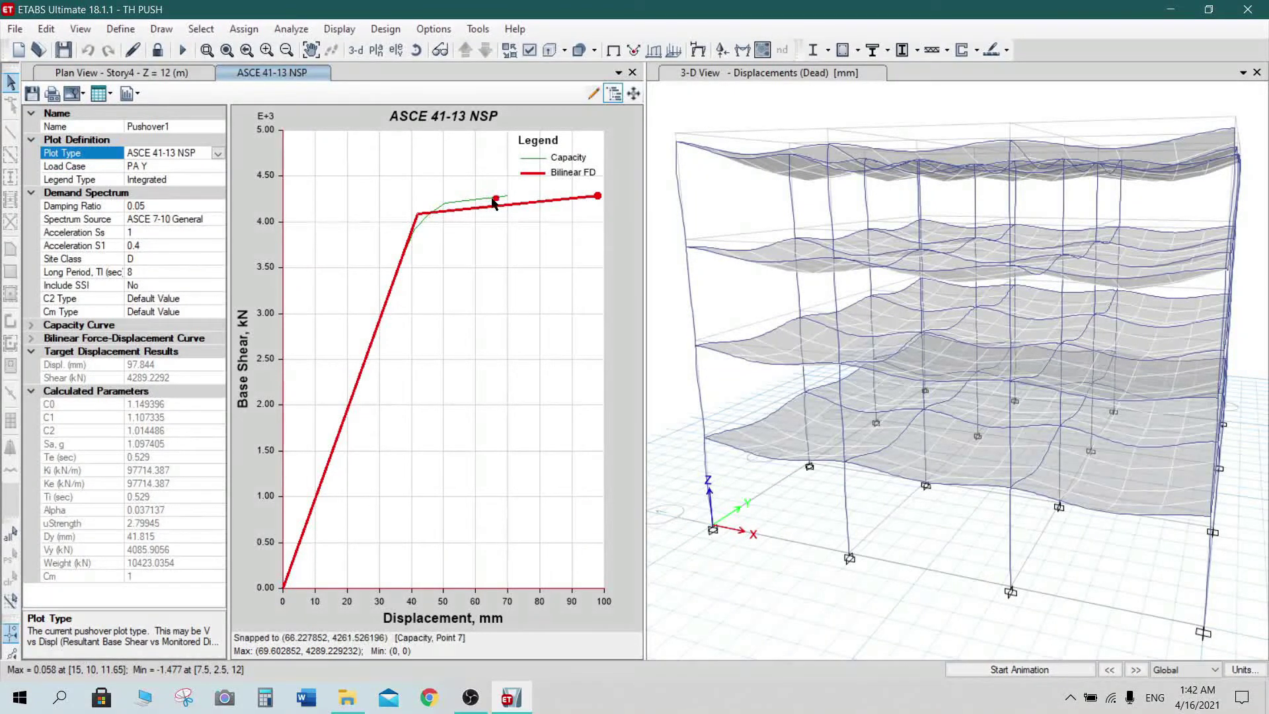
- Show the pushover curve as an NTC 2008 Target Displacement plot for load case PA X
{"action": "left_click", "coordinate": [218, 153]}
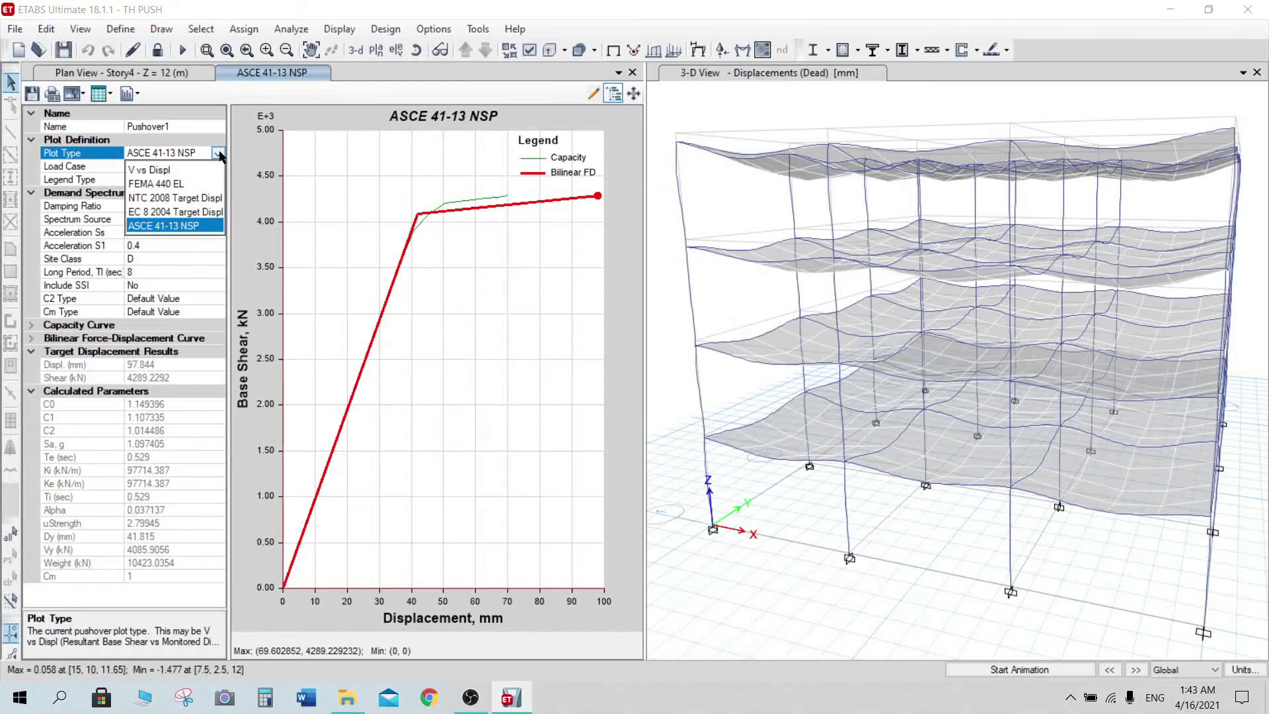
{"action": "left_click", "coordinate": [203, 199]}
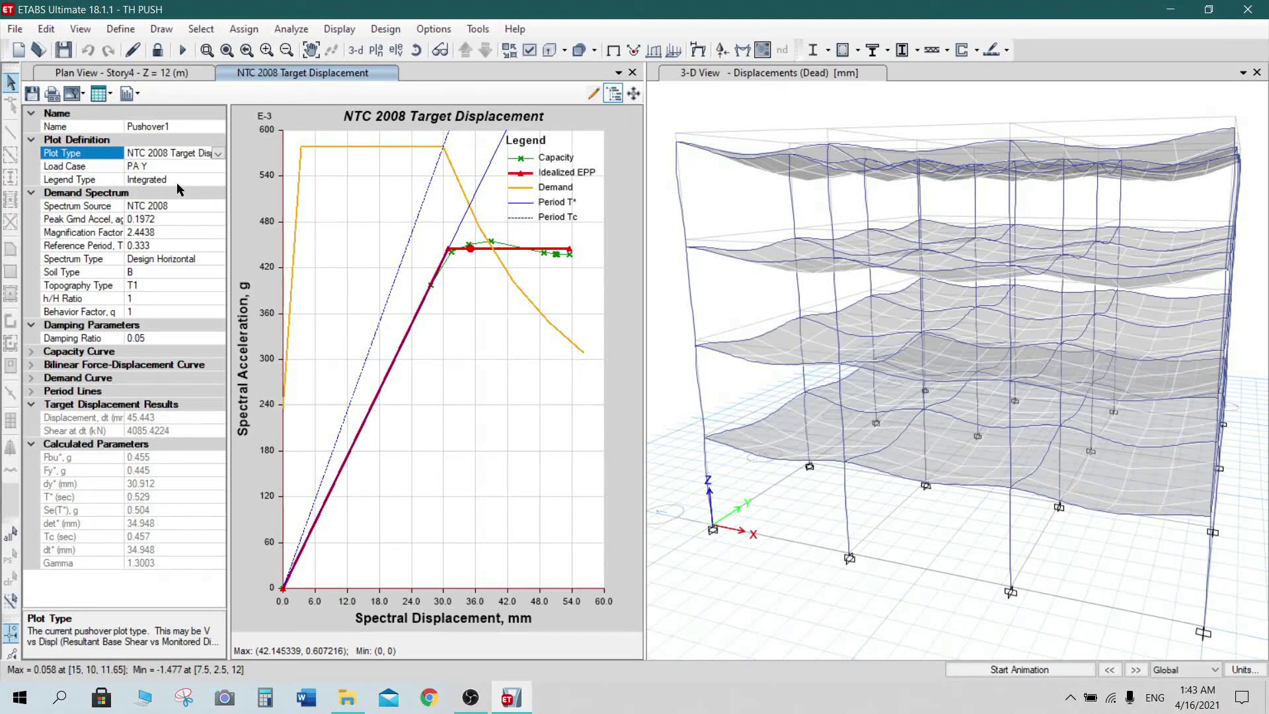
{"action": "left_click", "coordinate": [165, 166]}
{"action": "left_click", "coordinate": [218, 167]}
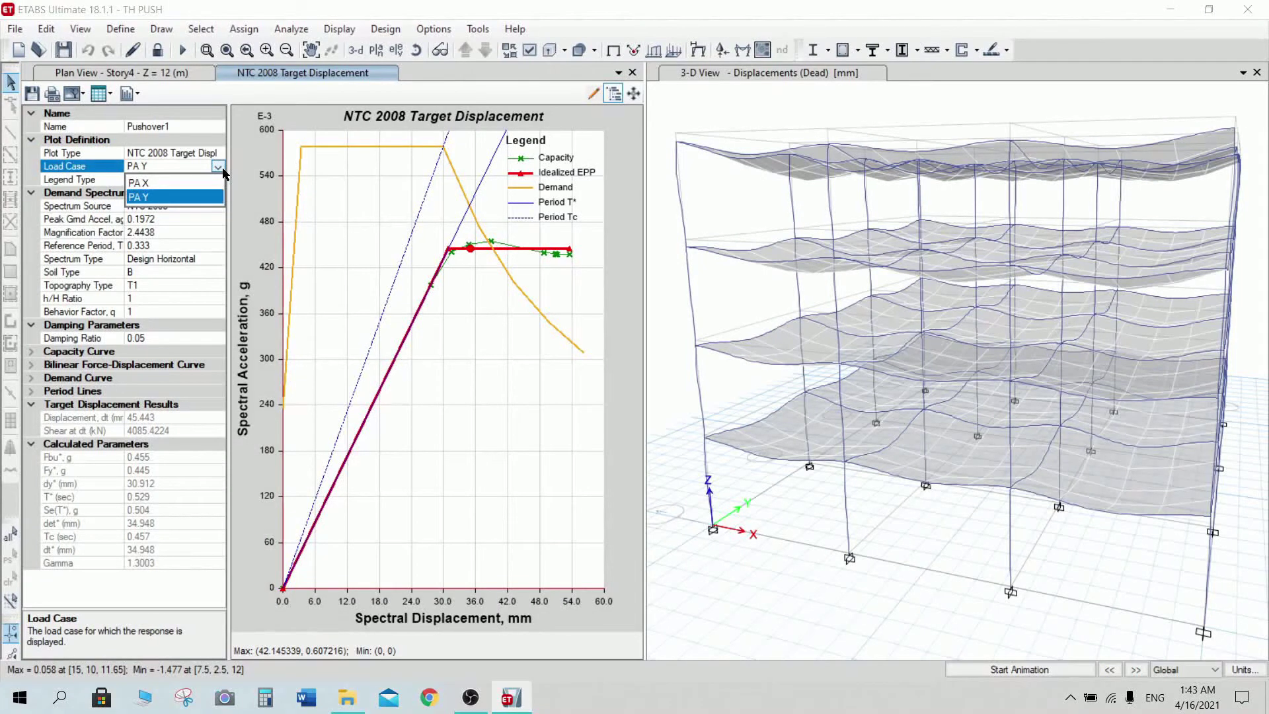
{"action": "left_click", "coordinate": [168, 182]}
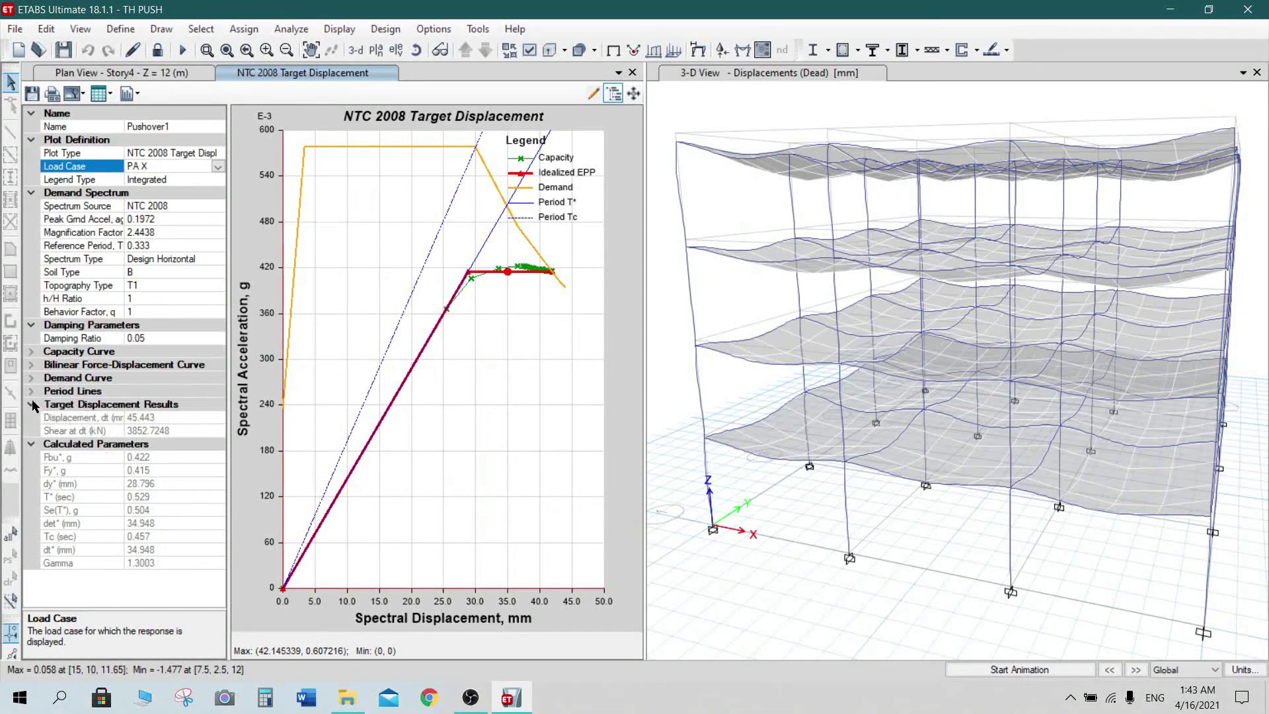
- Examine the display settings of the bilinear force-displacement curve and the capacity curve
{"action": "left_click", "coordinate": [32, 364]}
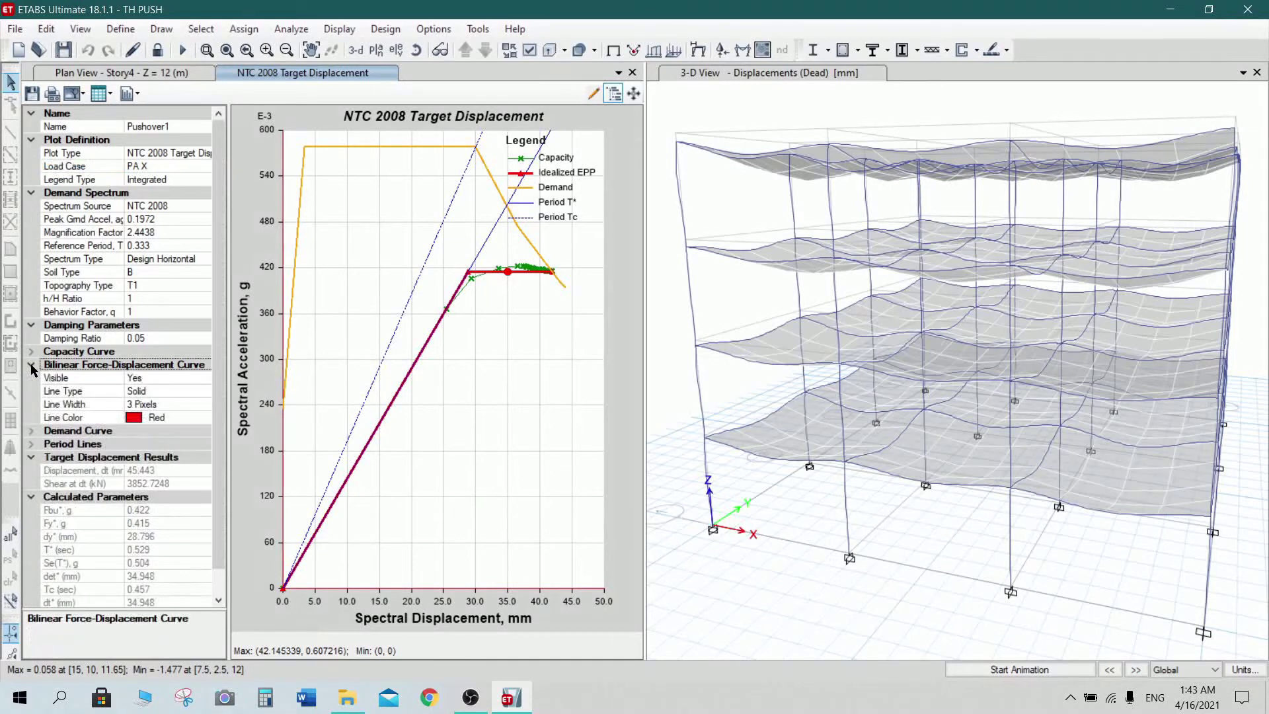
{"action": "left_click", "coordinate": [31, 351]}
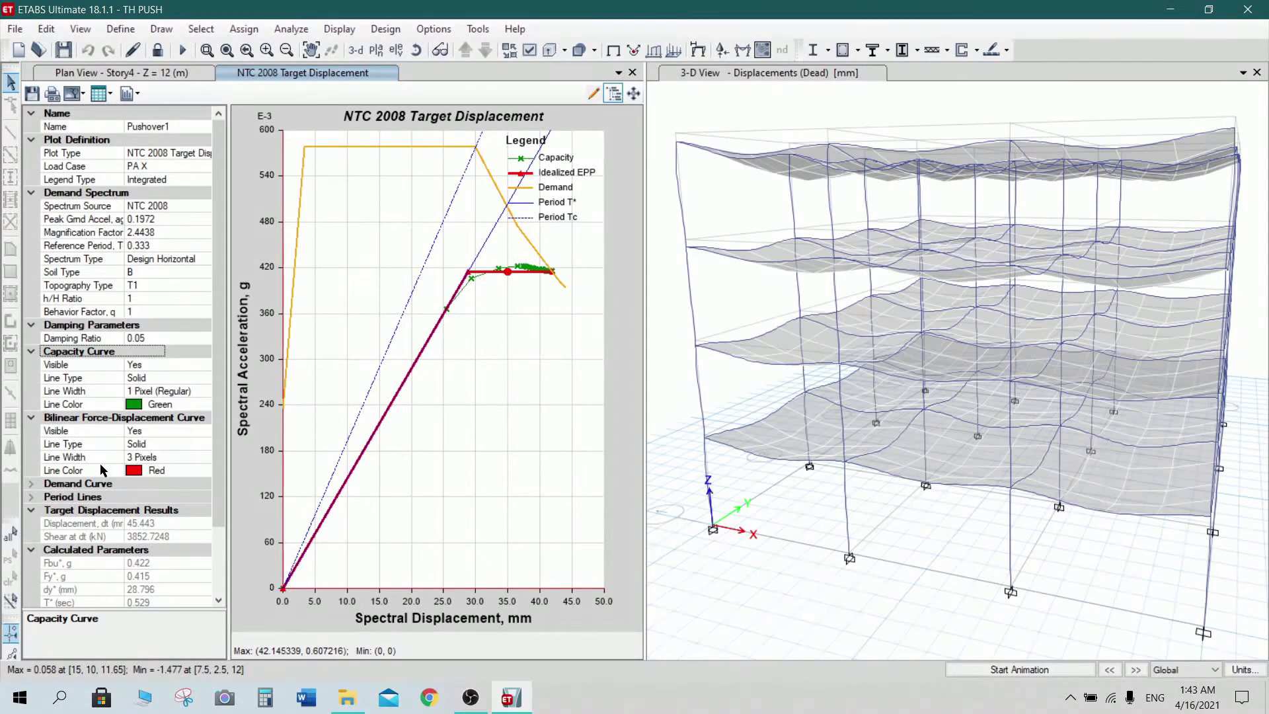
{"action": "scroll", "coordinate": [103, 472], "scroll_direction": "down", "scroll_amount": 2}
{"action": "scroll", "coordinate": [109, 396], "scroll_direction": "up", "scroll_amount": 2}
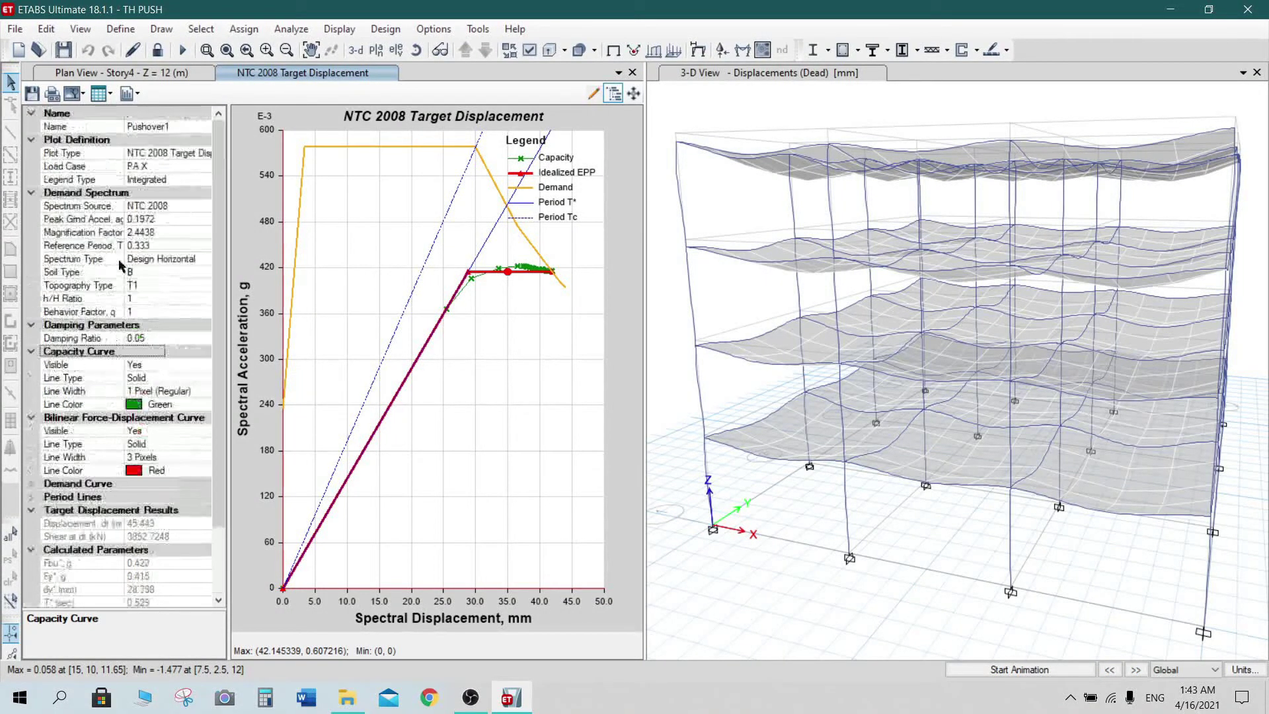
{"action": "left_click", "coordinate": [181, 152]}
{"action": "left_click", "coordinate": [204, 153]}
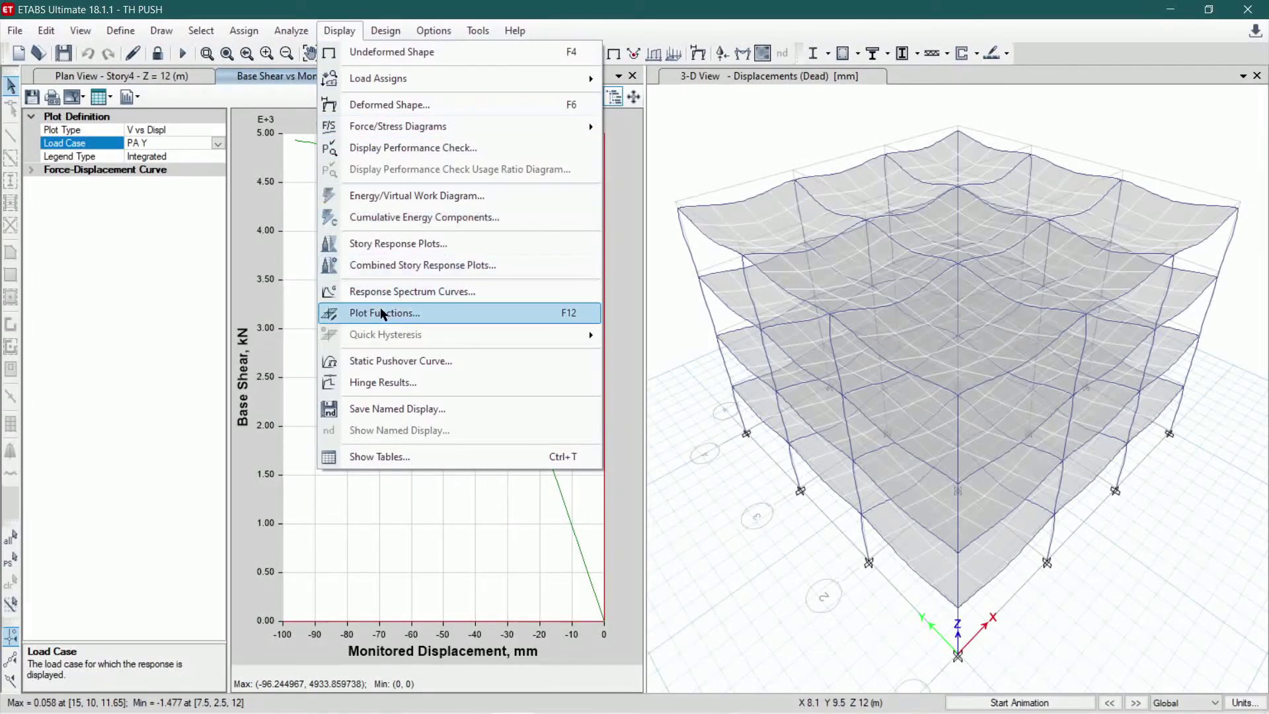
- Open the time history plot functions and add a joint displacement function for Story4, joint 1, component Ux
{"action": "left_click", "coordinate": [347, 314]}
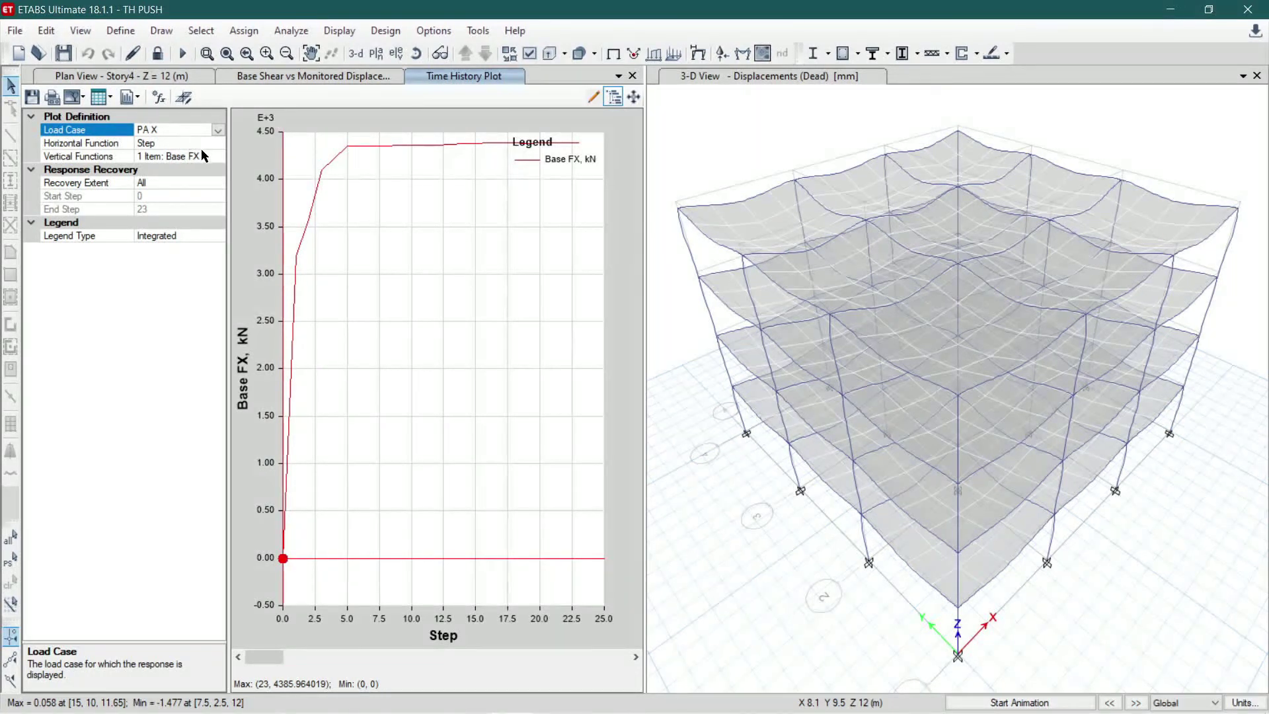
{"action": "left_click", "coordinate": [162, 101]}
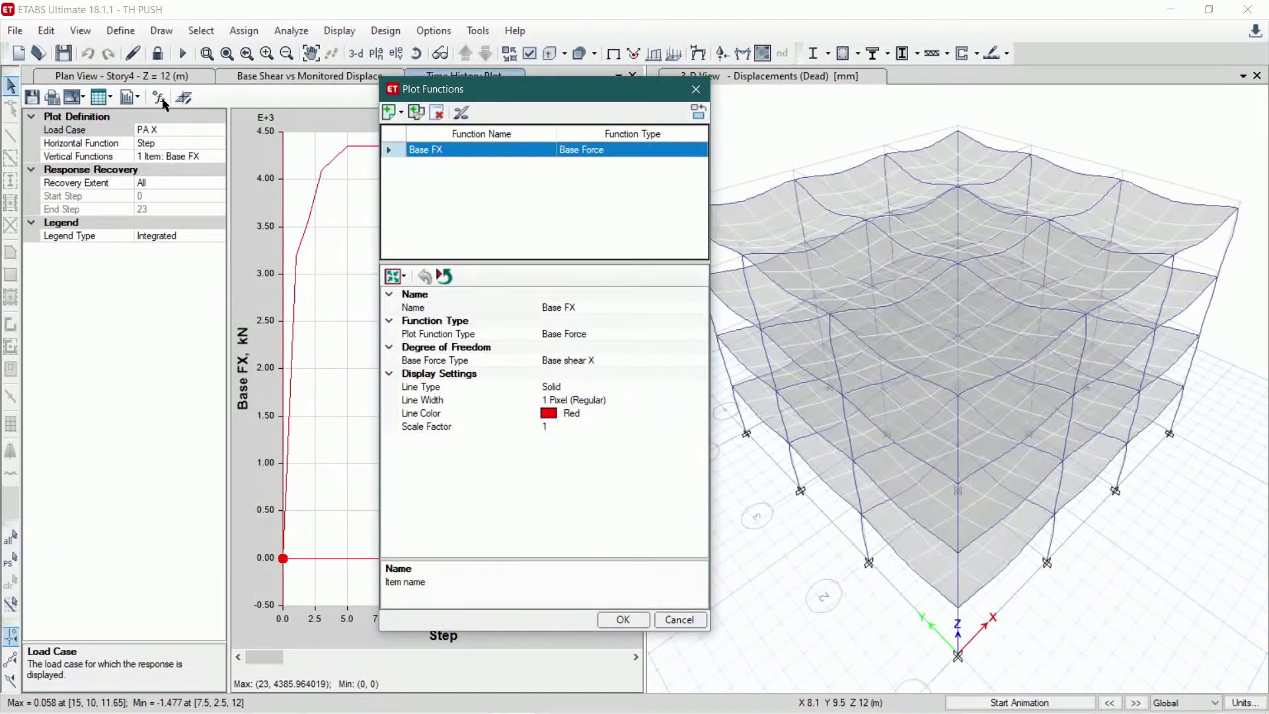
{"action": "left_click", "coordinate": [399, 113]}
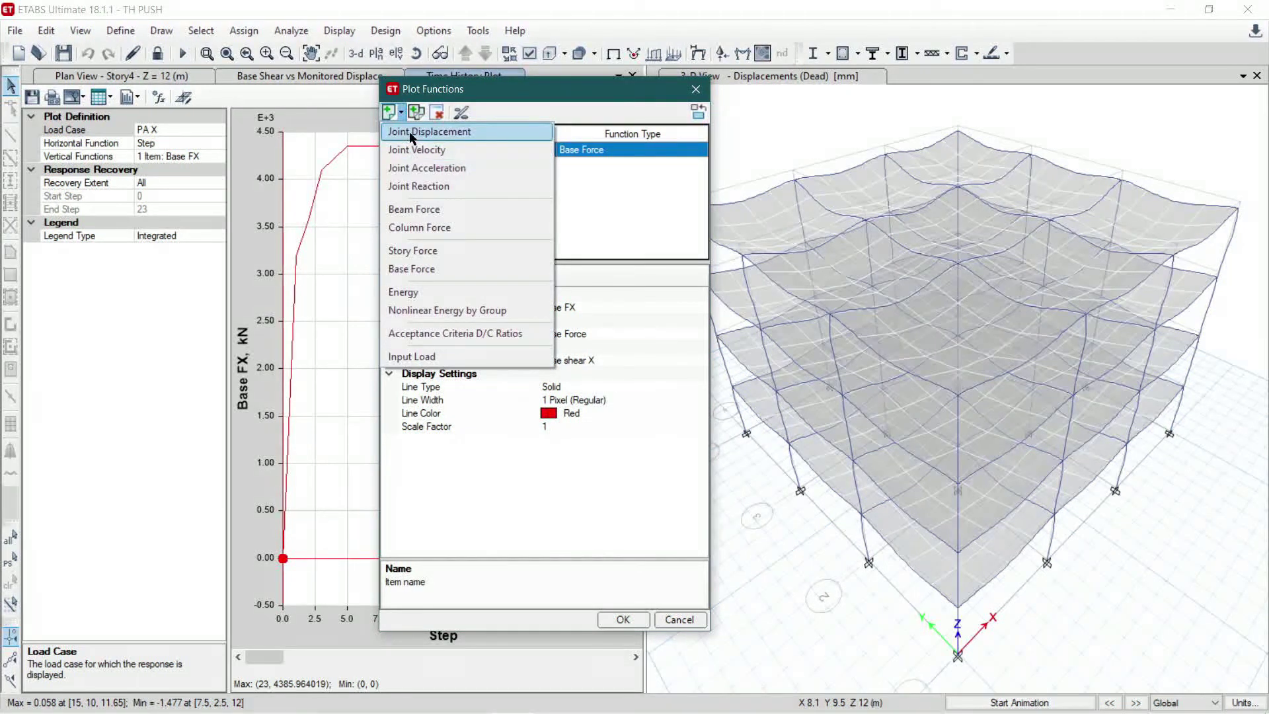
{"action": "left_click", "coordinate": [410, 132]}
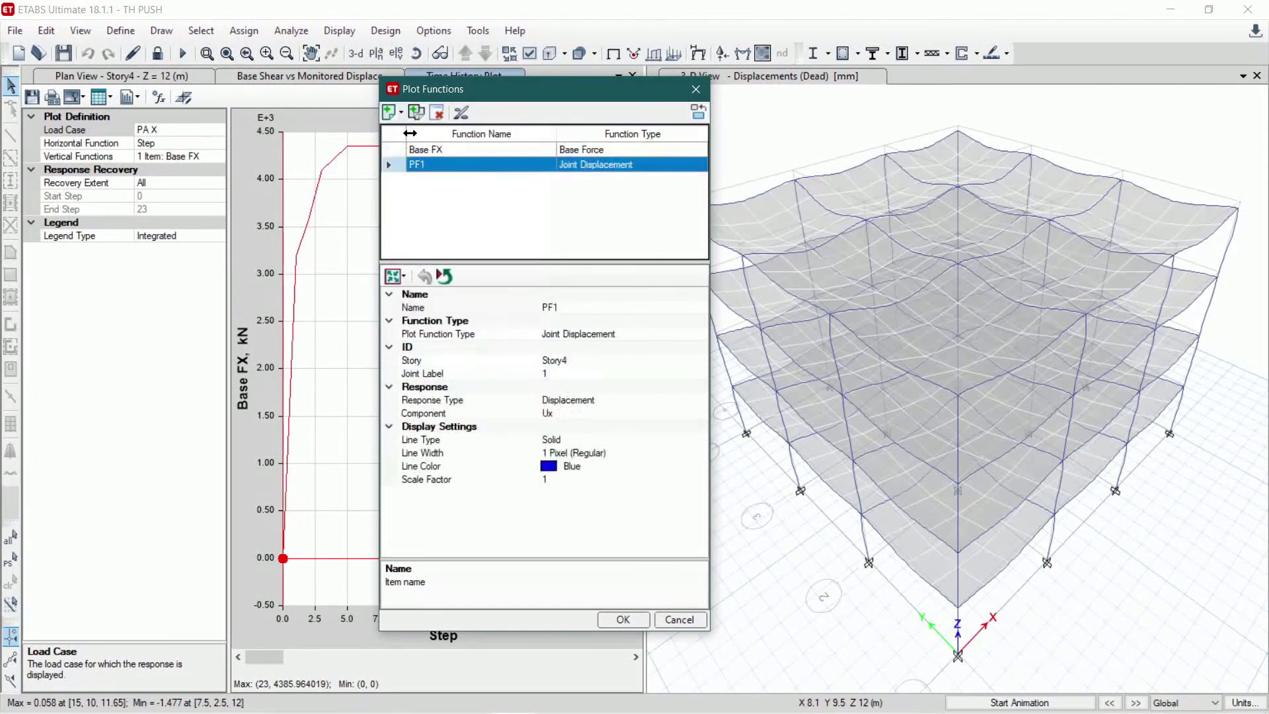
{"action": "left_click", "coordinate": [624, 615]}
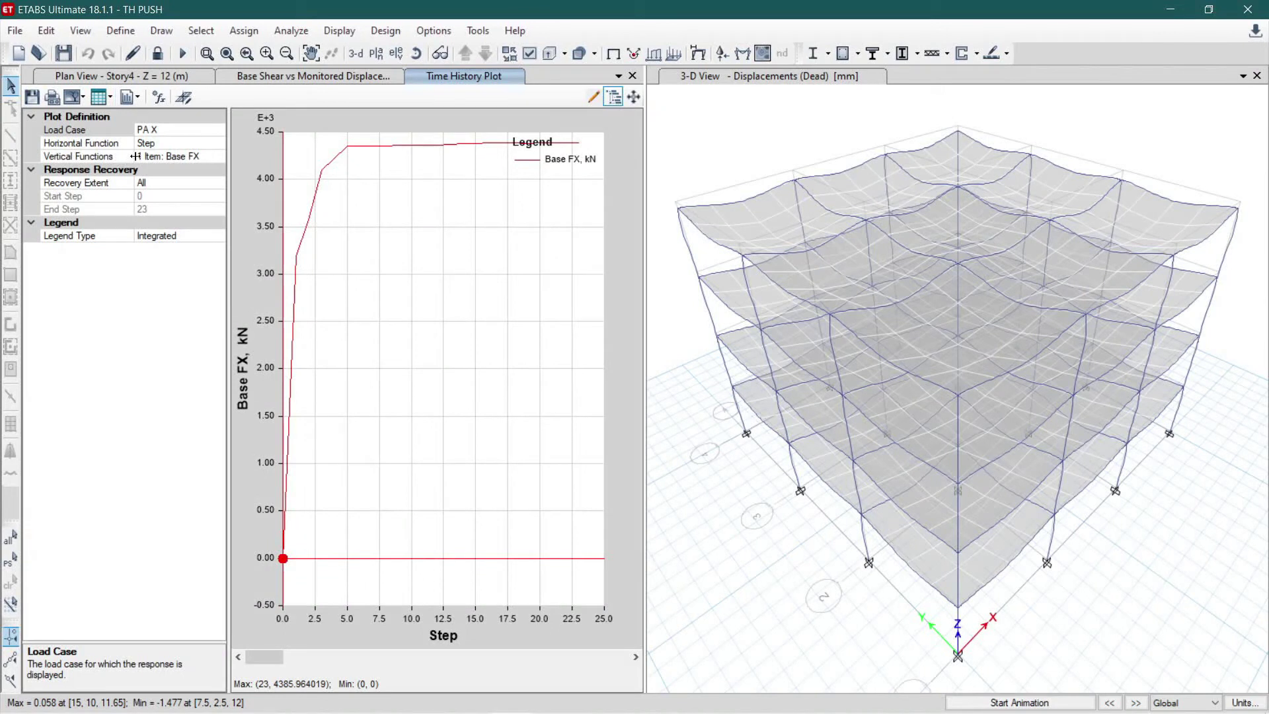
- Set the plot's horizontal function to joint displacement PF1, keeping Base FX as the selected vertical function
{"action": "left_click", "coordinate": [179, 143]}
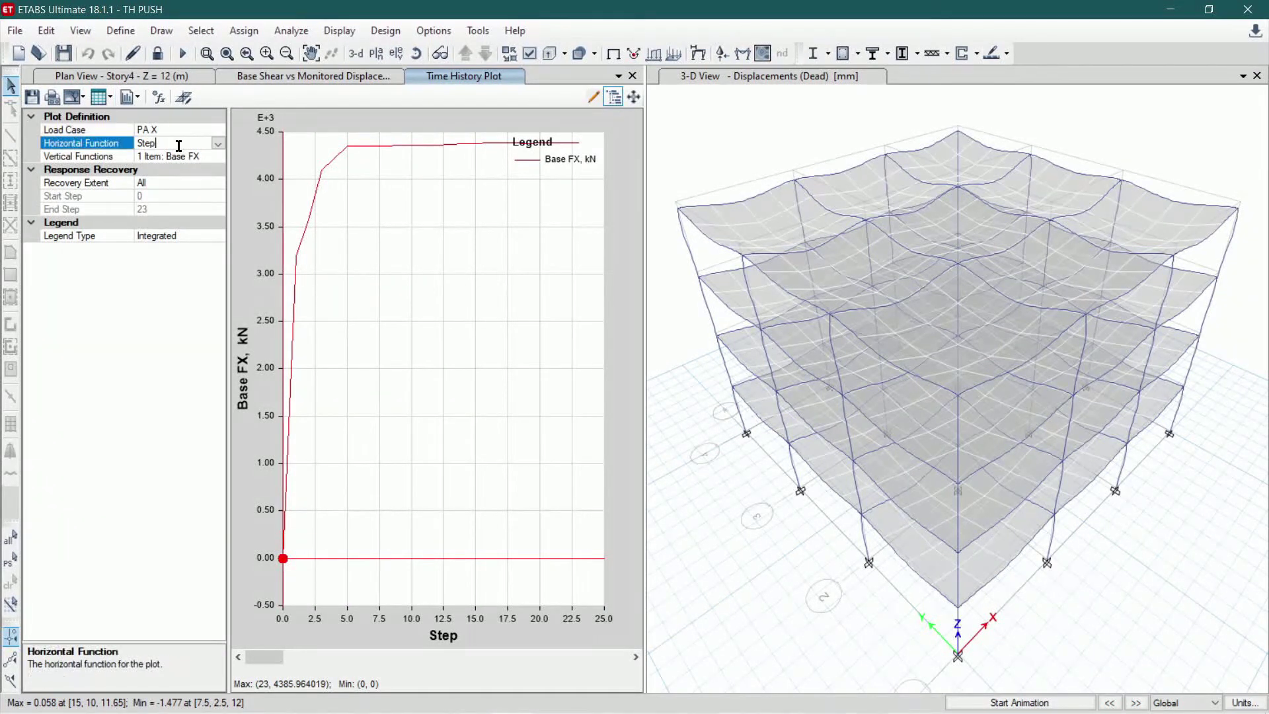
{"action": "left_click", "coordinate": [218, 143]}
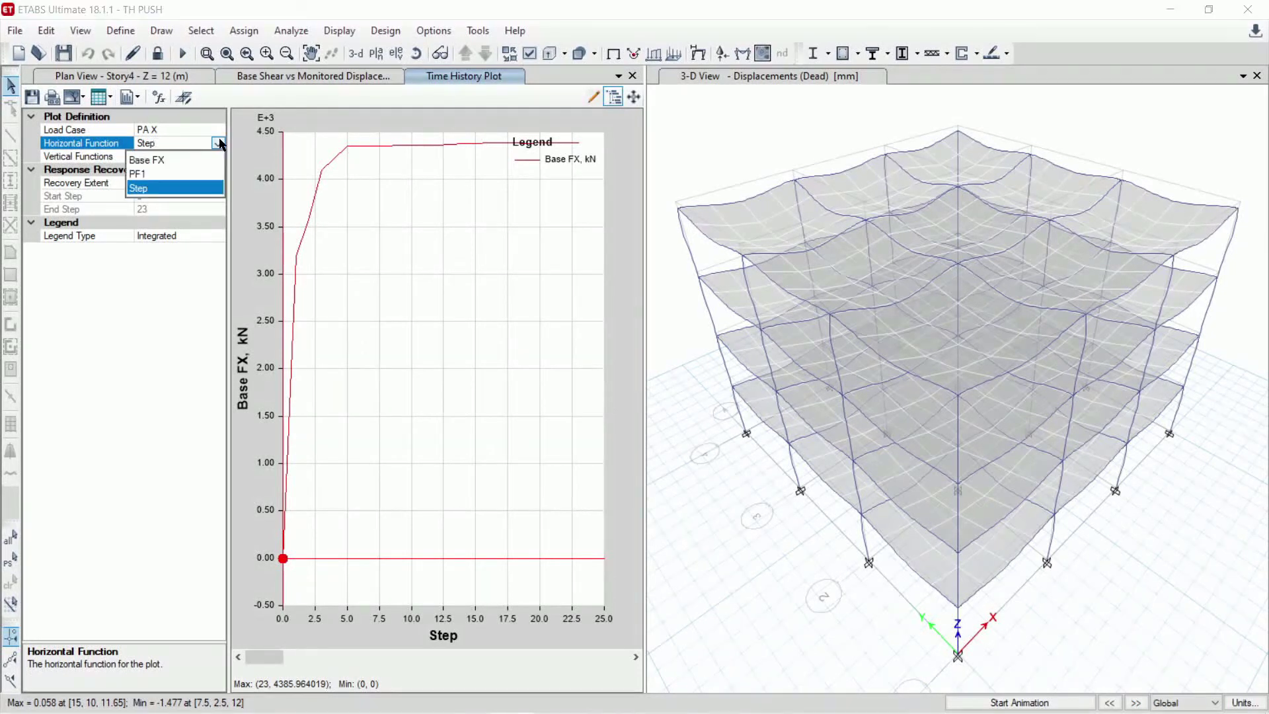
{"action": "left_click", "coordinate": [151, 174]}
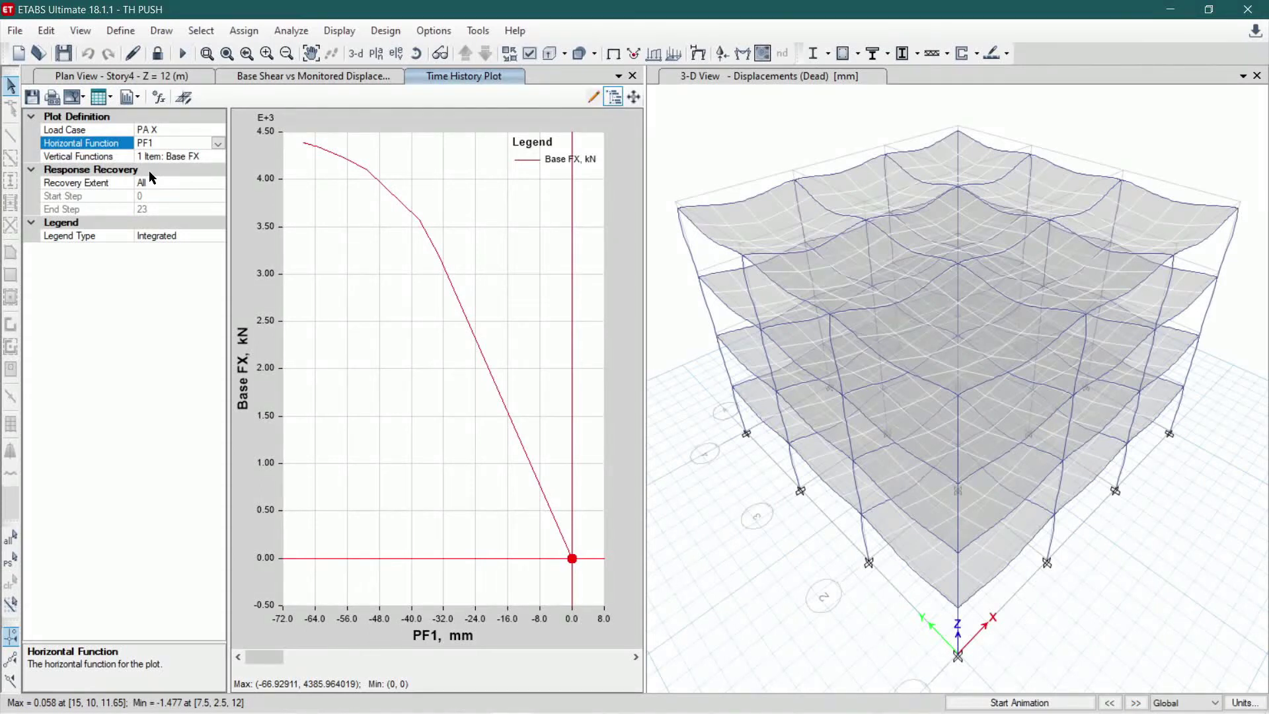
{"action": "left_click", "coordinate": [184, 97]}
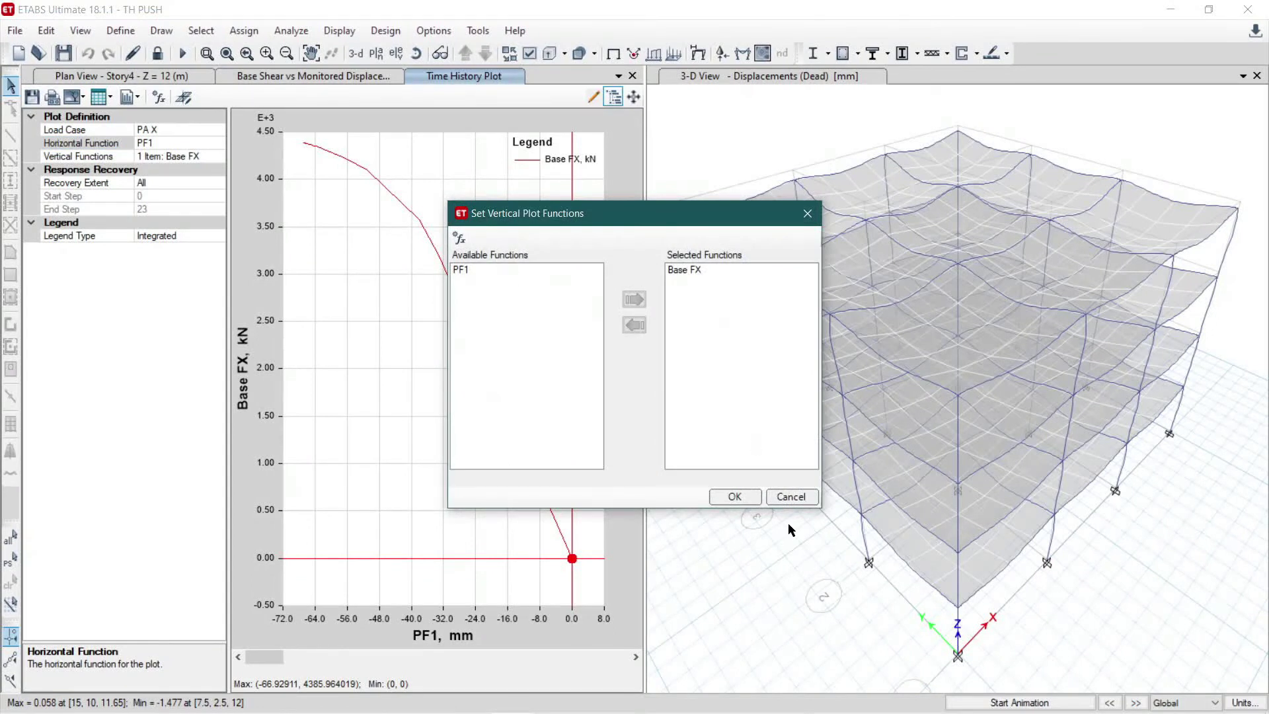
{"action": "left_click", "coordinate": [734, 496]}
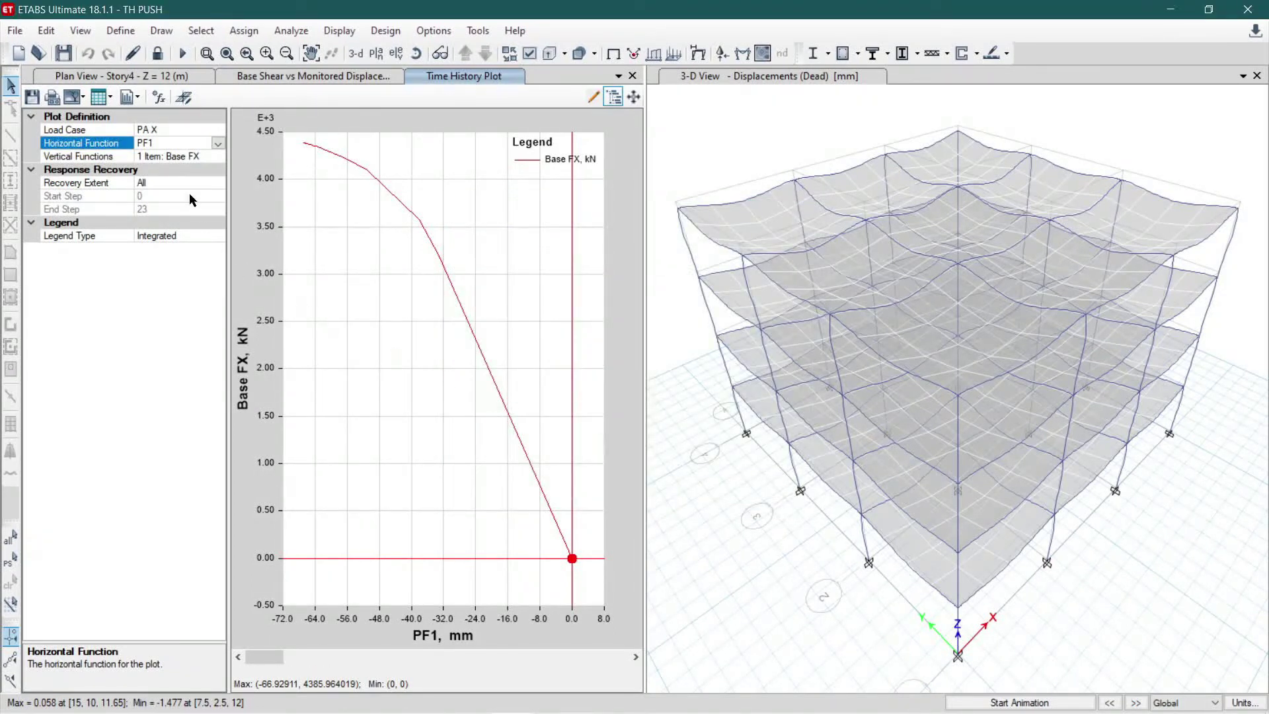
- Switch the base shear versus displacement plot to the time history load case TH X
{"action": "left_click", "coordinate": [165, 129]}
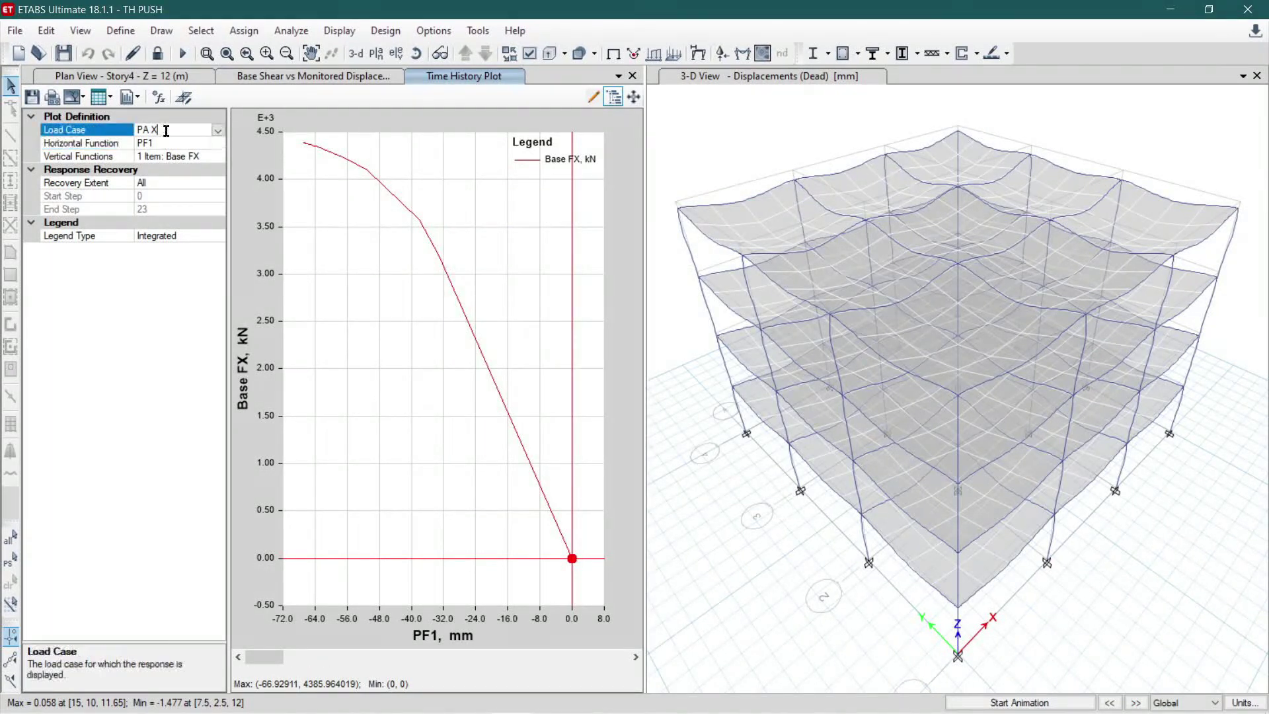
{"action": "left_click", "coordinate": [218, 130]}
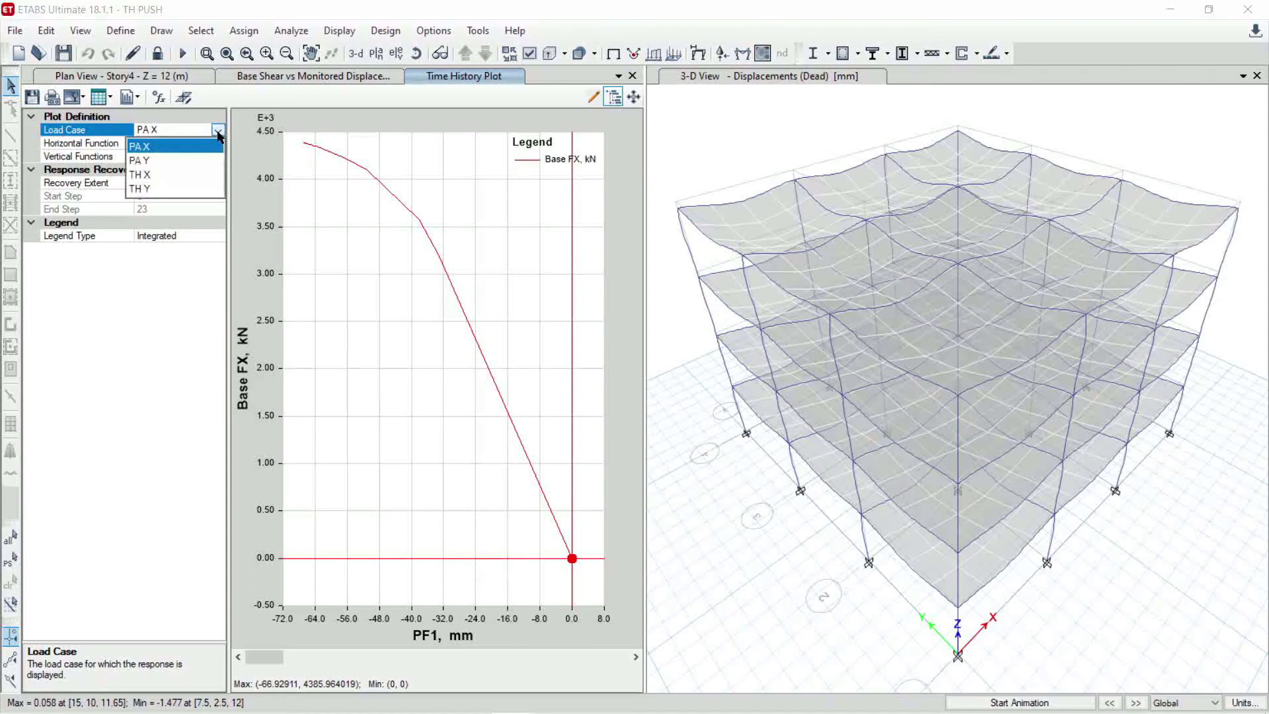
{"action": "left_click", "coordinate": [142, 175]}
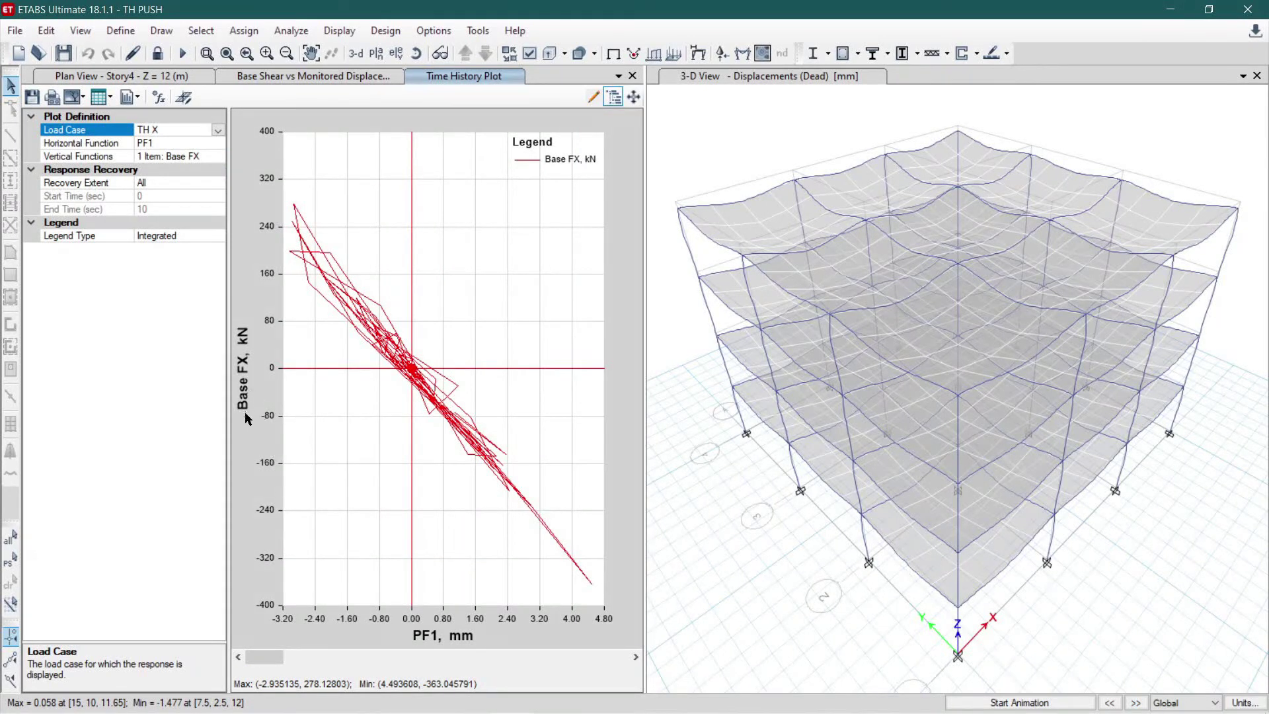
{"action": "left_click", "coordinate": [220, 140]}
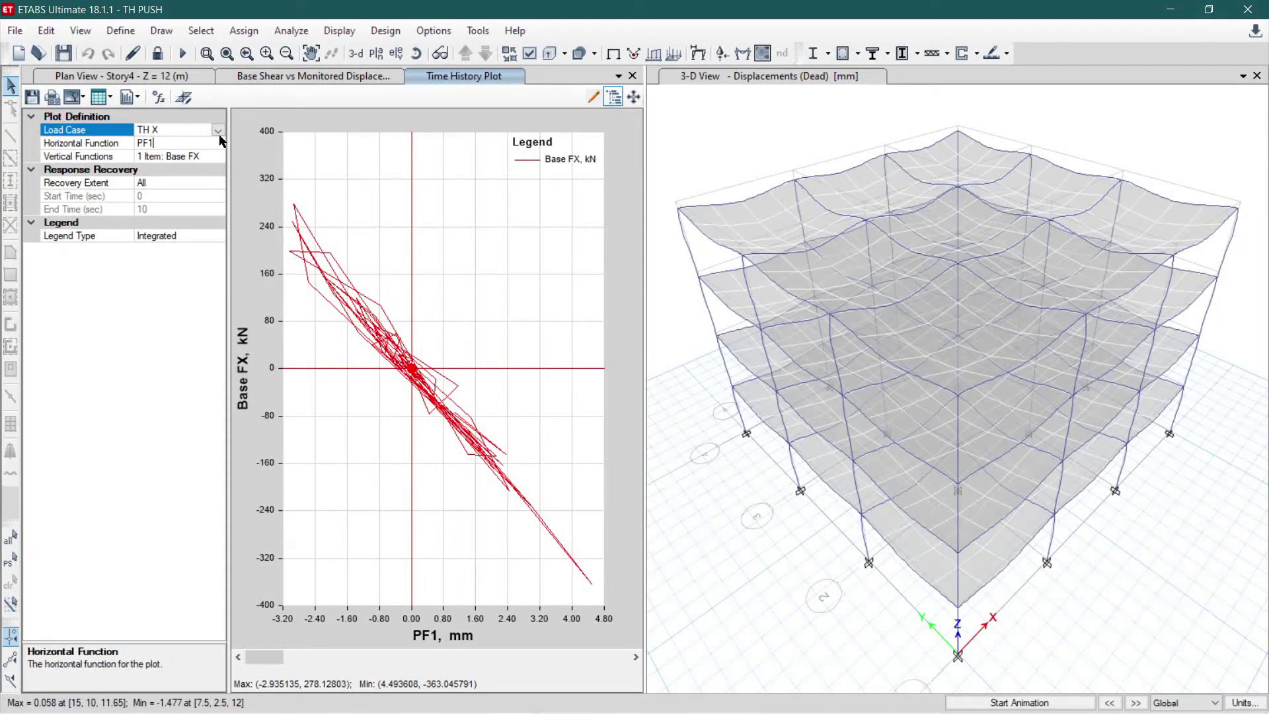
{"action": "left_click", "coordinate": [218, 131]}
{"action": "left_click", "coordinate": [218, 132]}
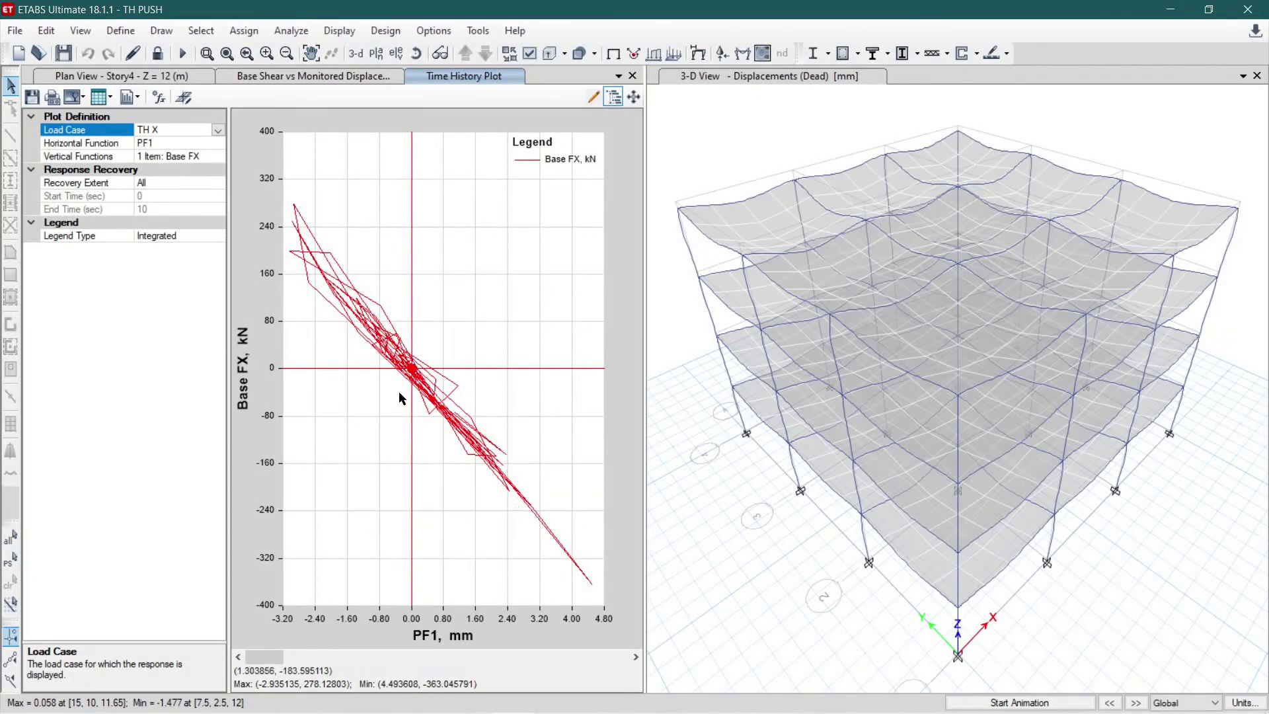
- Step the marker along the TH X base shear–displacement loops and move it back near the start
{"action": "left_click", "coordinate": [635, 658]}
{"action": "left_click", "coordinate": [635, 657]}
{"action": "left_click", "coordinate": [635, 658]}
{"action": "left_click", "coordinate": [635, 657]}
{"action": "left_click", "coordinate": [636, 657]}
{"action": "left_click", "coordinate": [636, 657]}
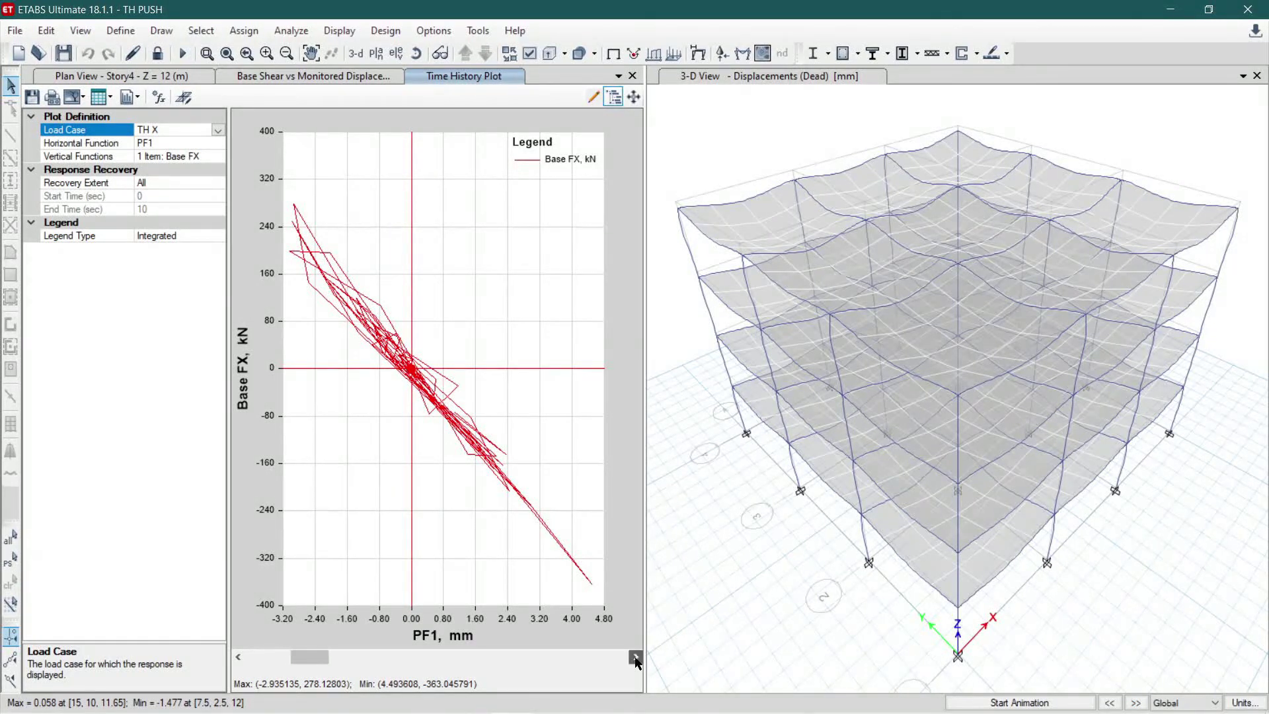
{"action": "left_click", "coordinate": [635, 657]}
{"action": "left_click", "coordinate": [636, 657]}
{"action": "left_click", "coordinate": [635, 657]}
{"action": "left_click", "coordinate": [636, 657]}
{"action": "left_click", "coordinate": [635, 658]}
{"action": "left_click", "coordinate": [636, 658]}
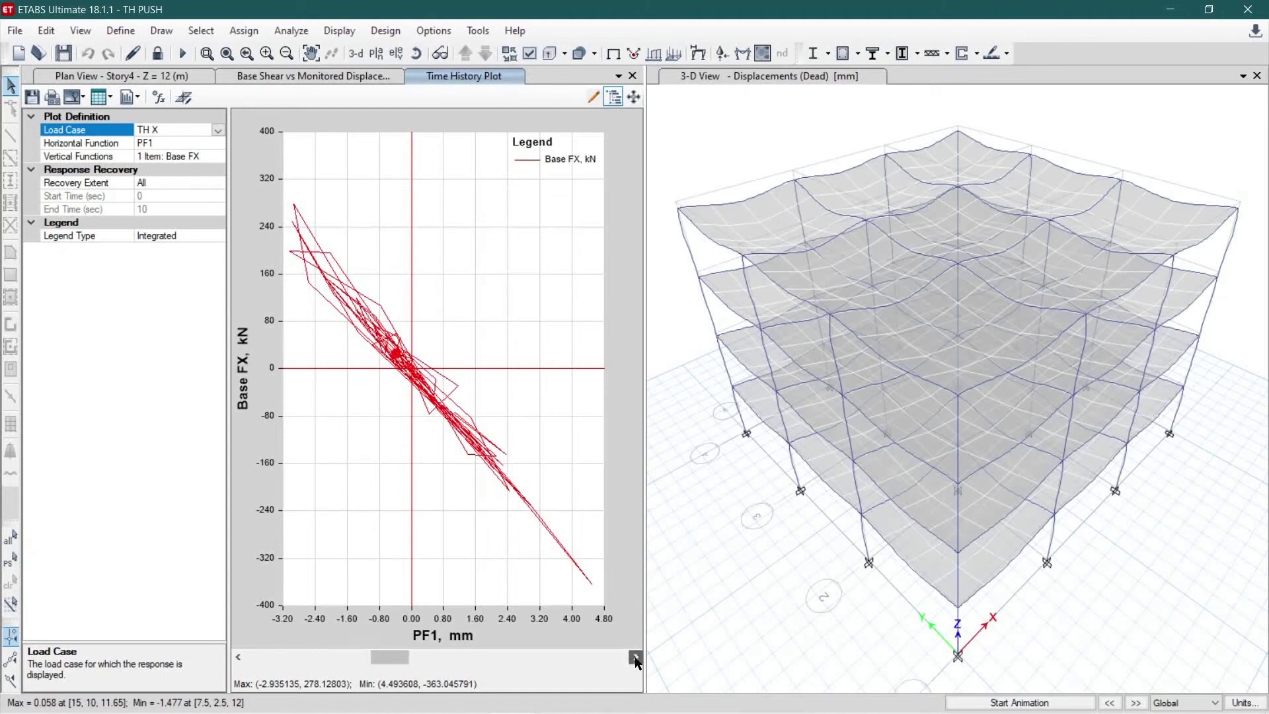
{"action": "left_click", "coordinate": [636, 657]}
{"action": "left_click", "coordinate": [636, 657]}
{"action": "left_click", "coordinate": [635, 657]}
{"action": "left_click", "coordinate": [636, 658]}
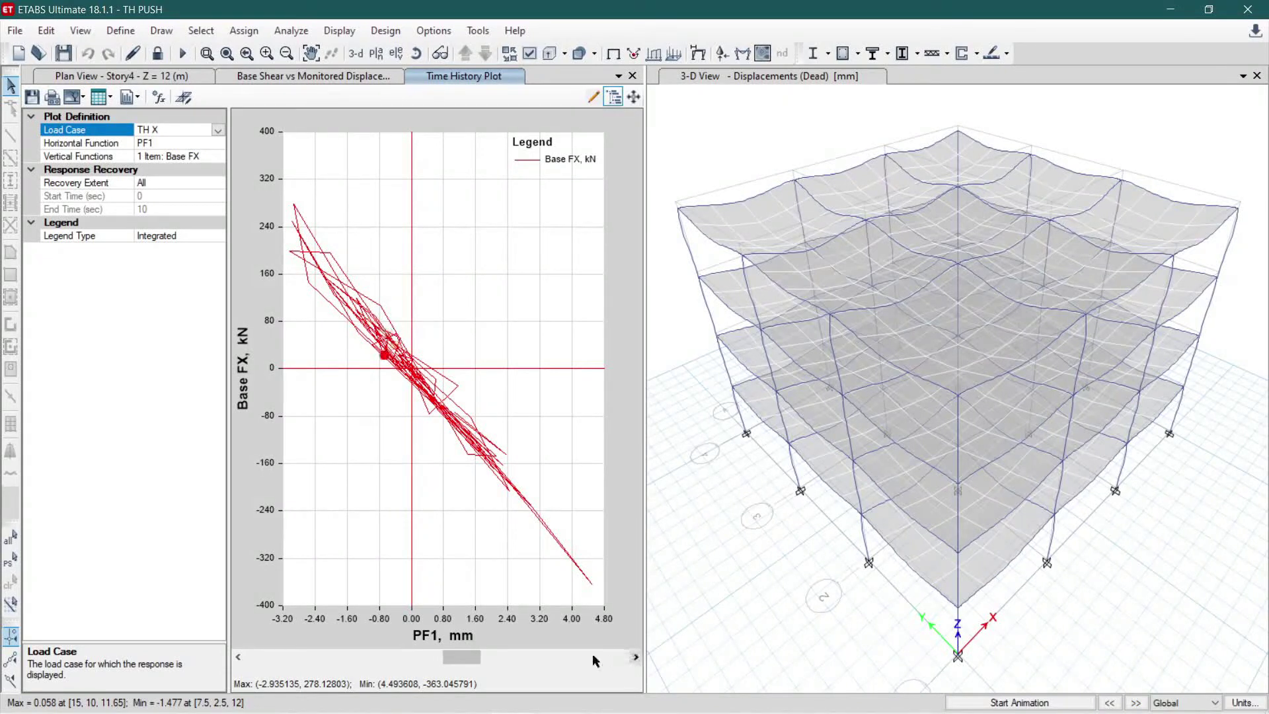
{"action": "mouse_move", "coordinate": [466, 662]}
{"action": "left_mouse_down"}
{"action": "mouse_move", "coordinate": [632, 672]}
{"action": "mouse_move", "coordinate": [272, 664]}
{"action": "left_mouse_up"}
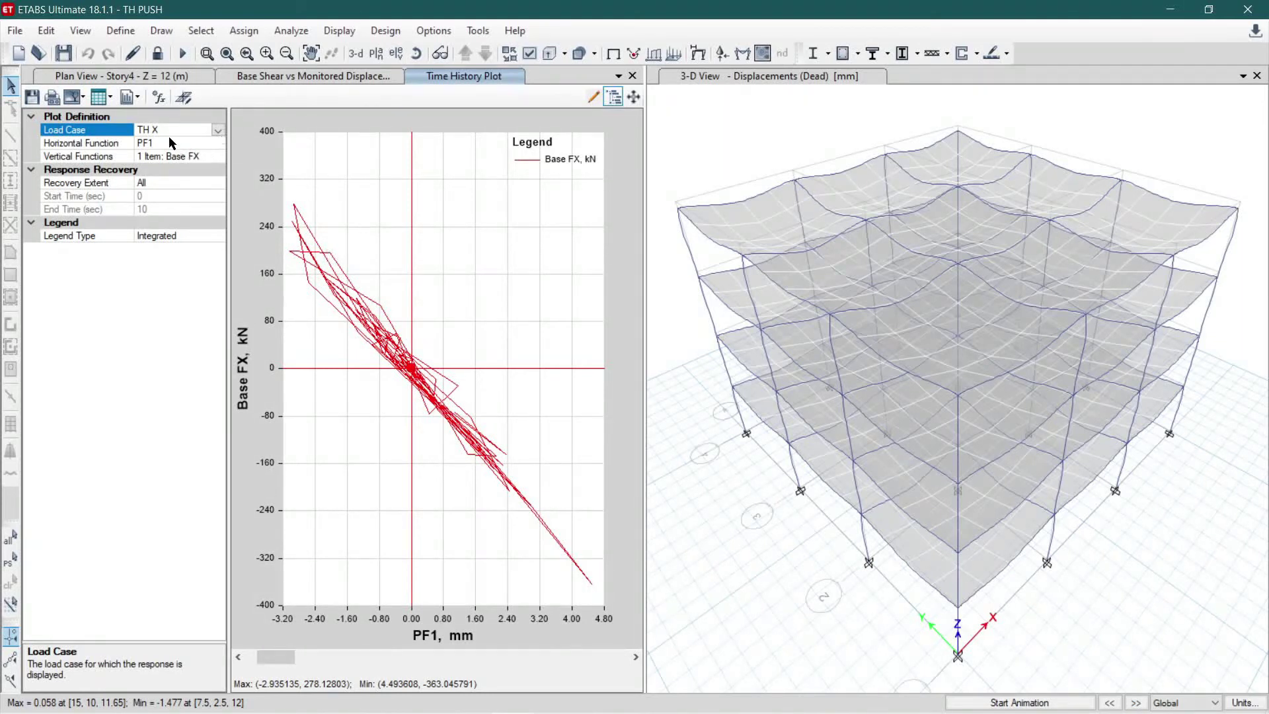
- Set the plot's horizontal function to Time and examine the Base FX peaks for TH X
{"action": "left_click", "coordinate": [185, 145]}
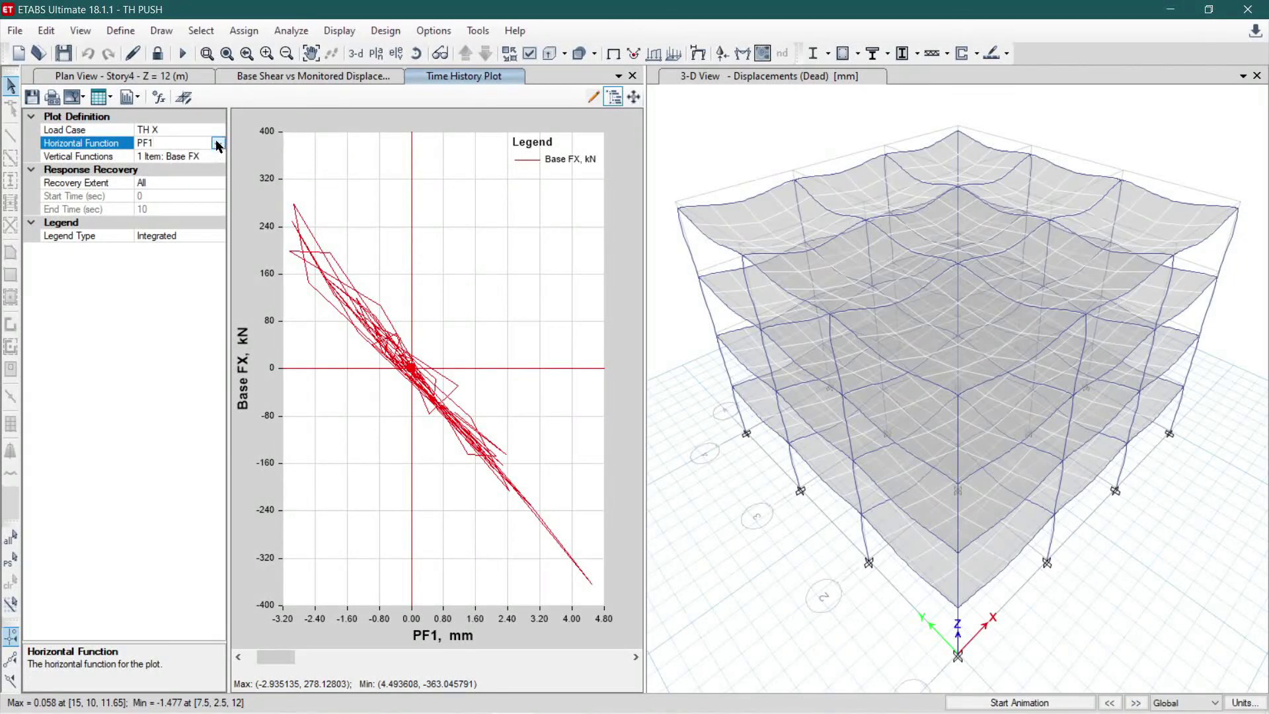
{"action": "left_click", "coordinate": [218, 144]}
{"action": "left_click", "coordinate": [173, 181]}
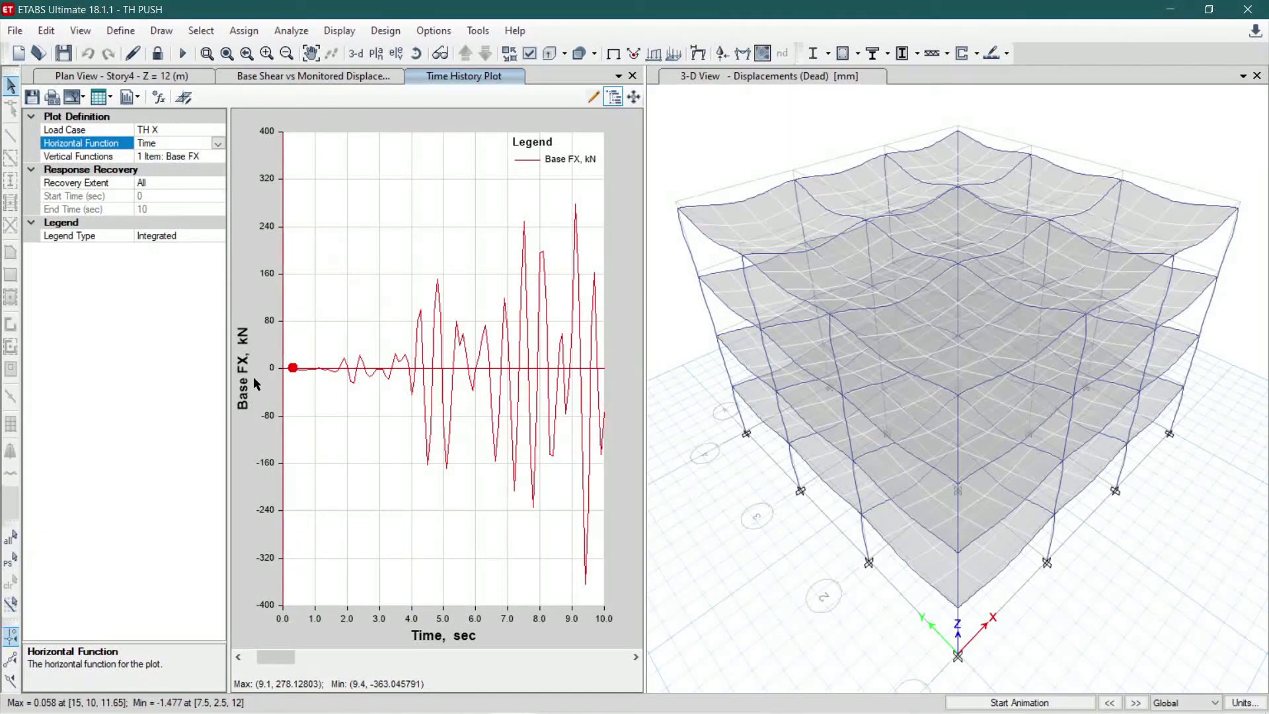
{"action": "mouse_move", "coordinate": [284, 372]}
{"action": "mouse_move", "coordinate": [524, 224]}
{"action": "mouse_move", "coordinate": [579, 204]}
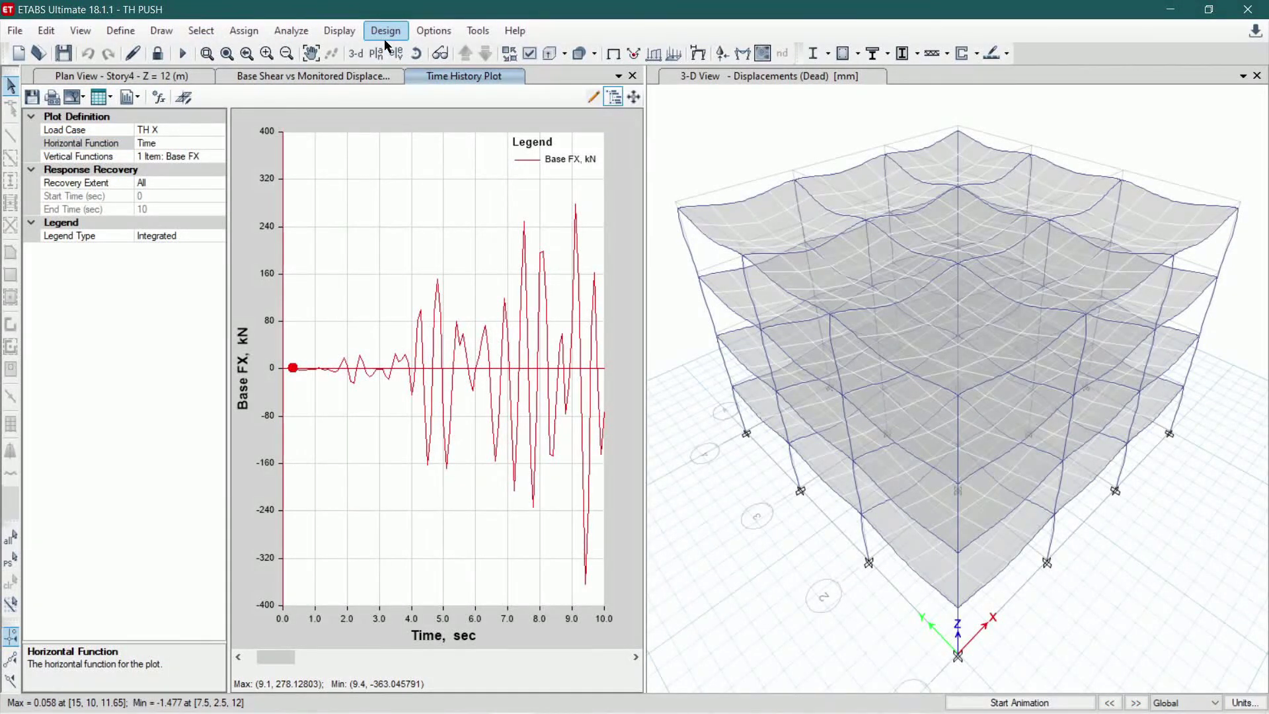
- Open the results tables for Base Reactions and Modal Information only, excluding run, joint, element and other structure output
{"action": "left_click", "coordinate": [338, 33]}
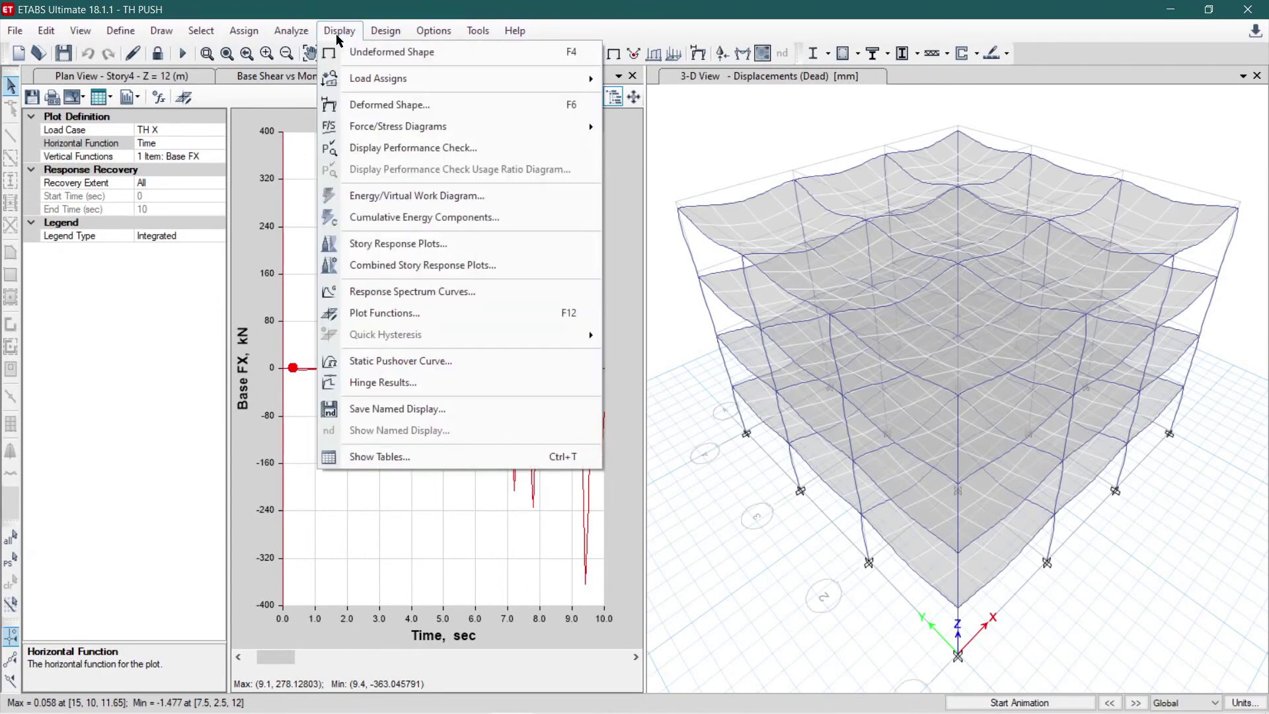
{"action": "left_click", "coordinate": [392, 460]}
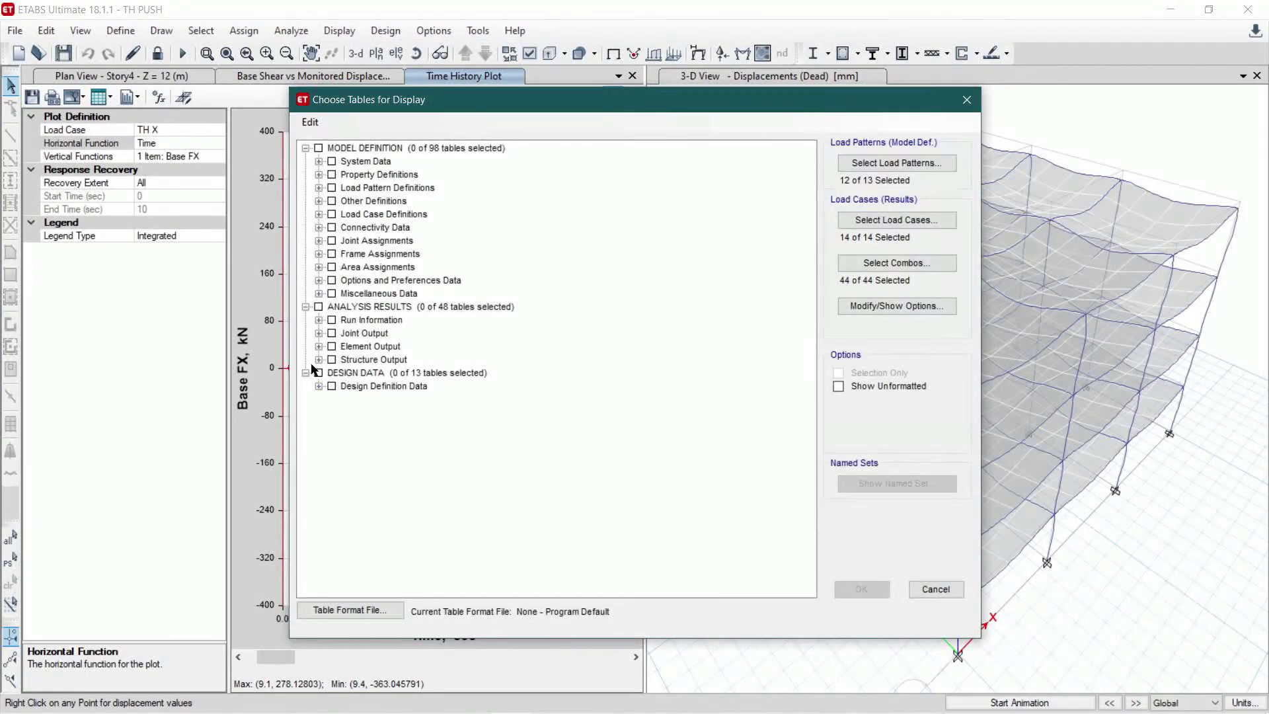
{"action": "left_click", "coordinate": [318, 307]}
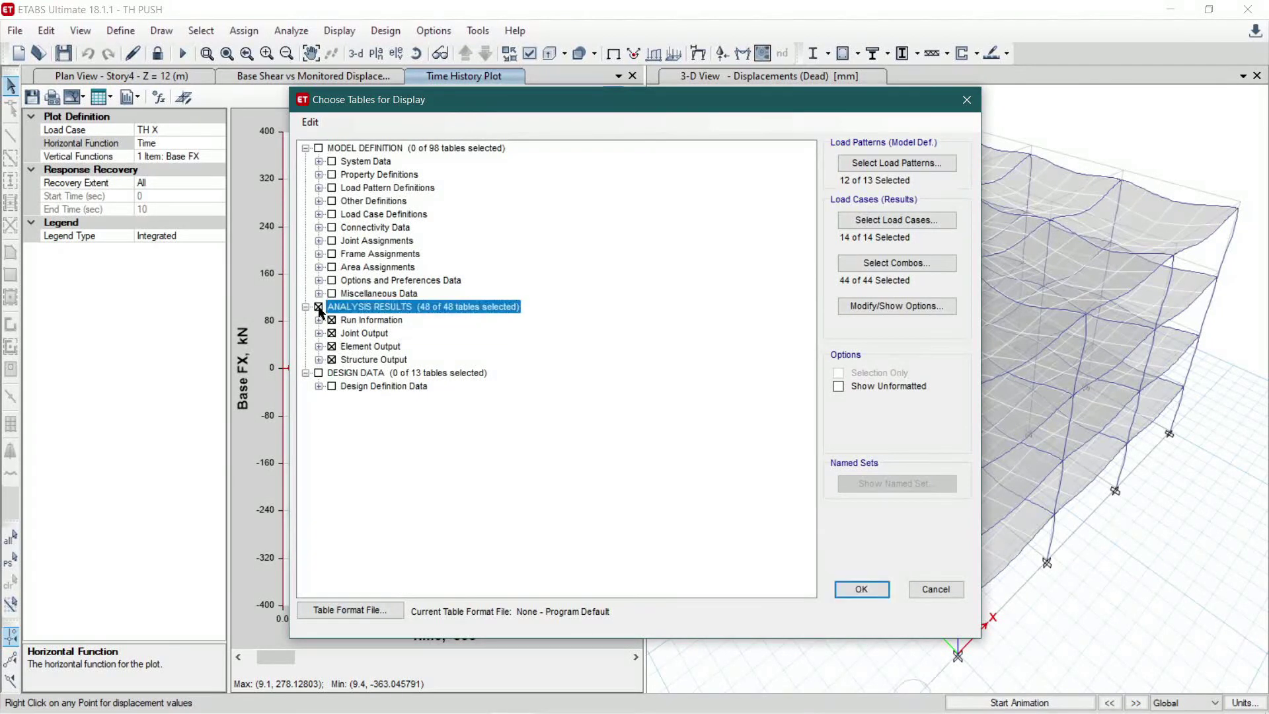
{"action": "left_click", "coordinate": [331, 319]}
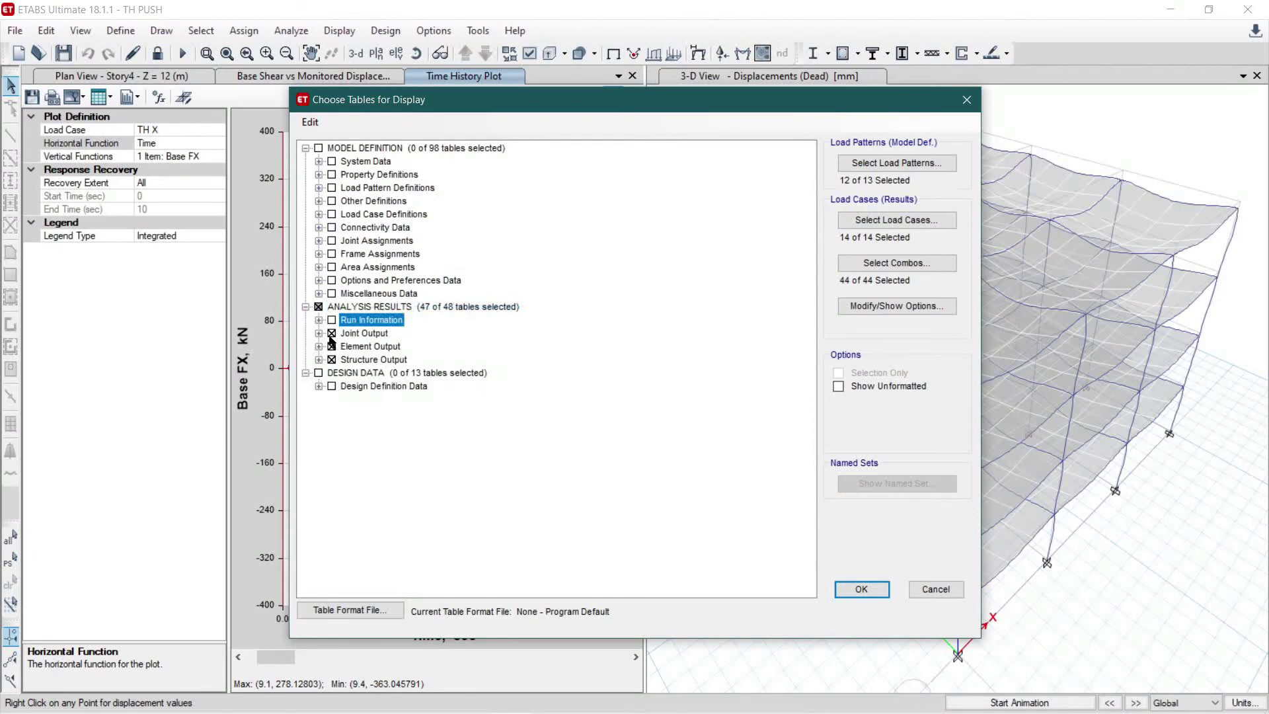
{"action": "left_click", "coordinate": [331, 333]}
{"action": "left_click", "coordinate": [332, 347]}
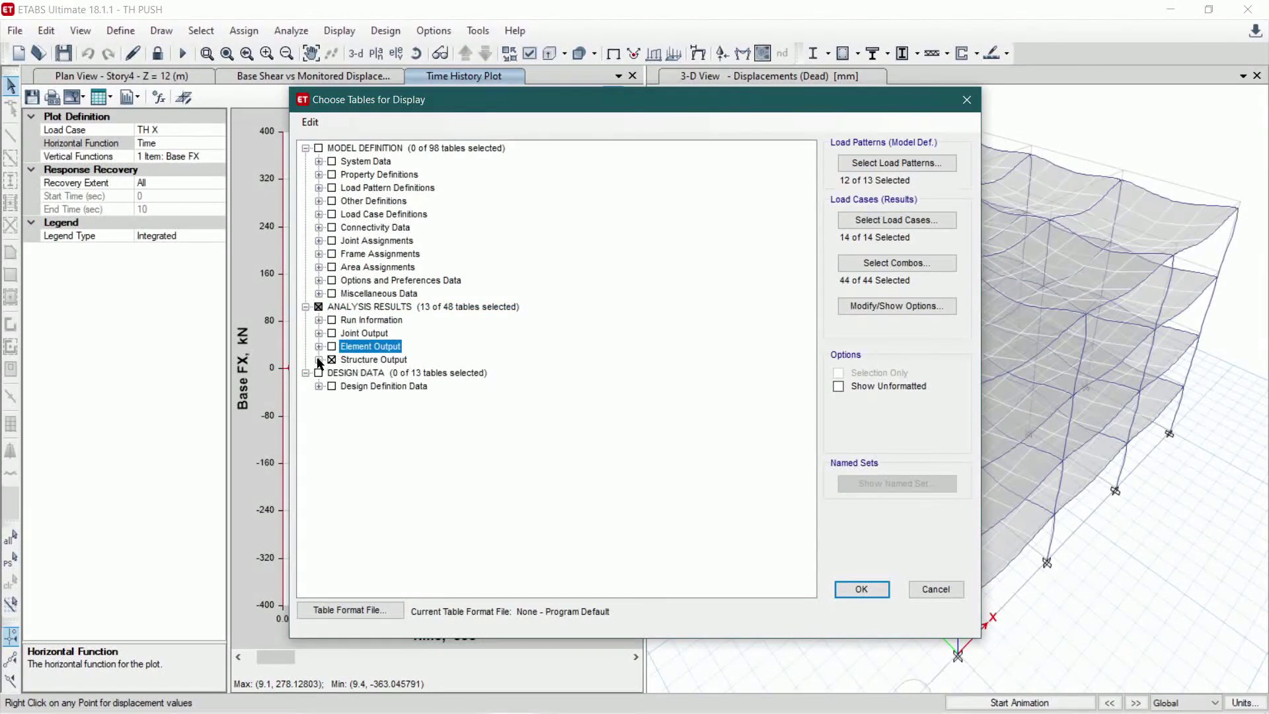
{"action": "left_click", "coordinate": [318, 360]}
{"action": "left_click", "coordinate": [349, 398]}
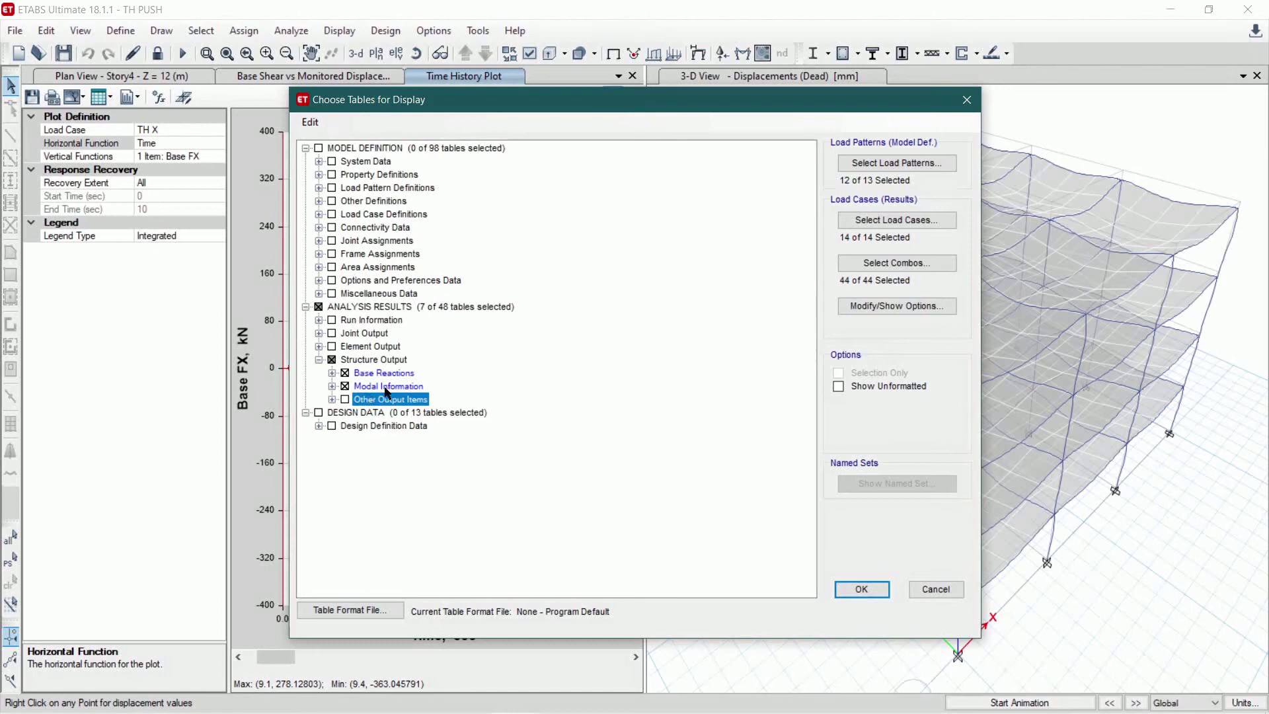
{"action": "left_click", "coordinate": [857, 587]}
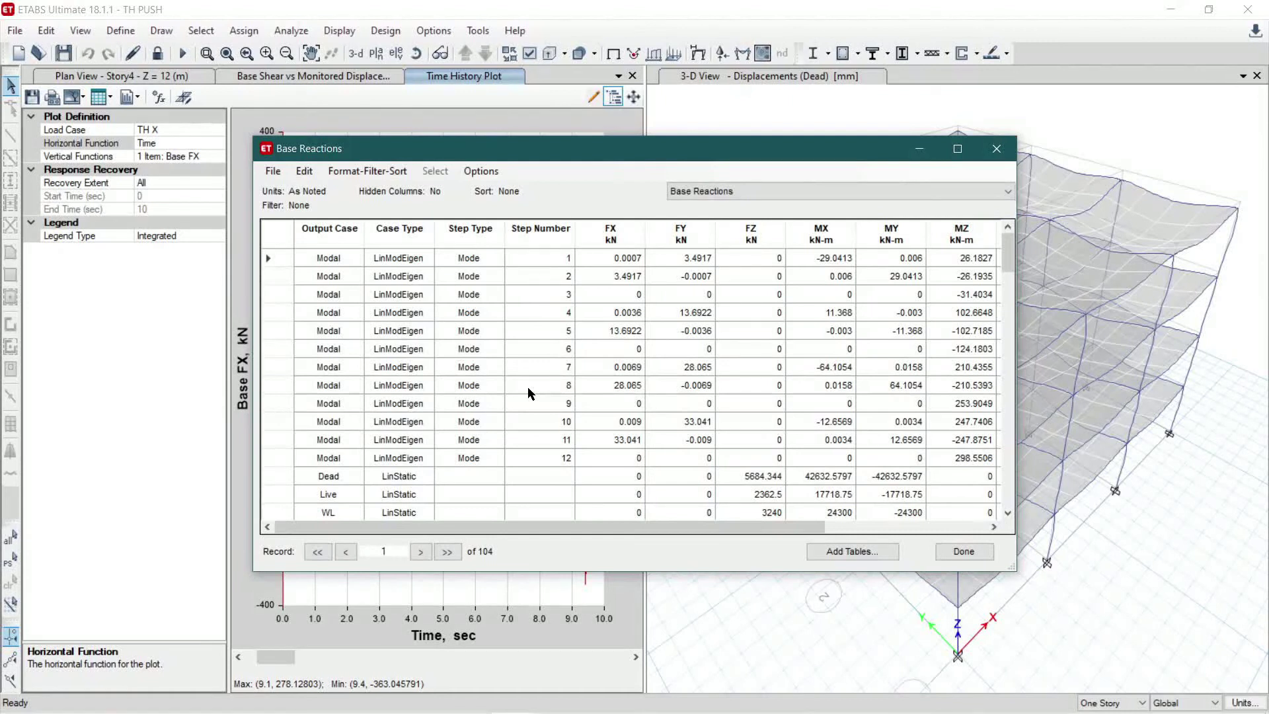
- Compare the FX and FY base reactions of TH X, TH Y and EQ X in the Base Reactions table, and close it
{"action": "scroll", "coordinate": [527, 386], "scroll_direction": "down", "scroll_amount": 8}
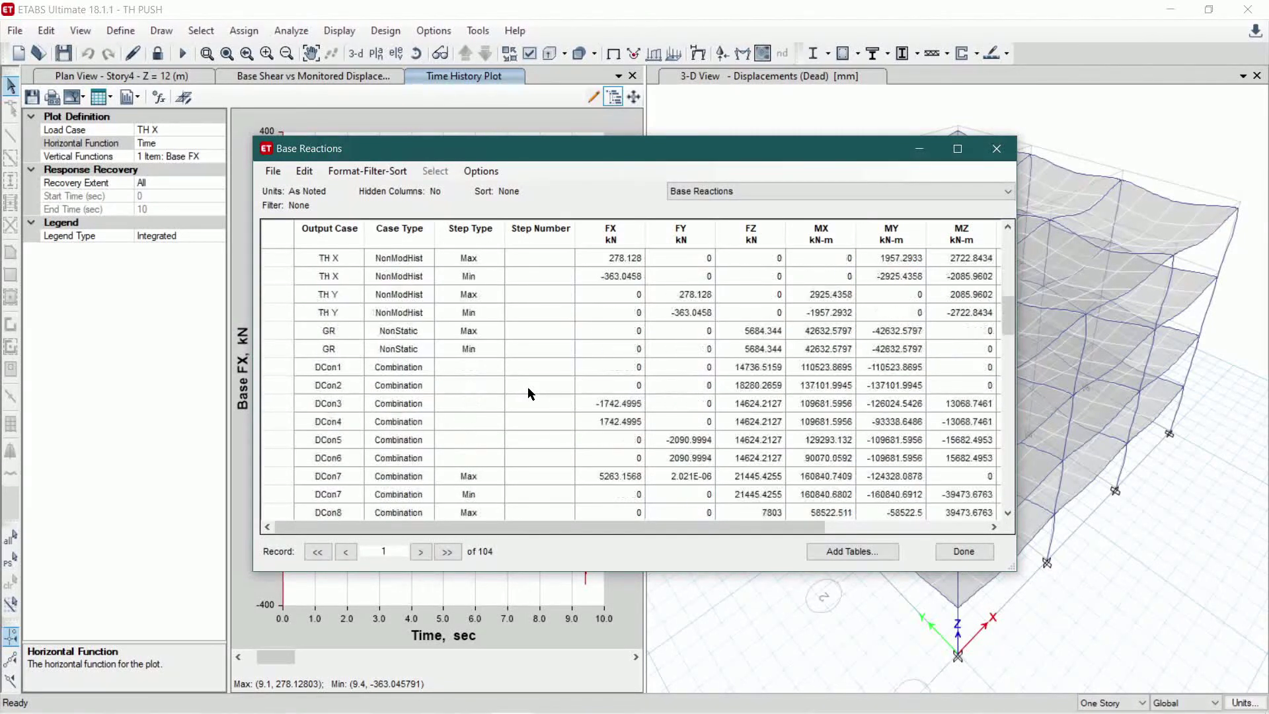
{"action": "scroll", "coordinate": [528, 386], "scroll_direction": "up", "scroll_amount": 2}
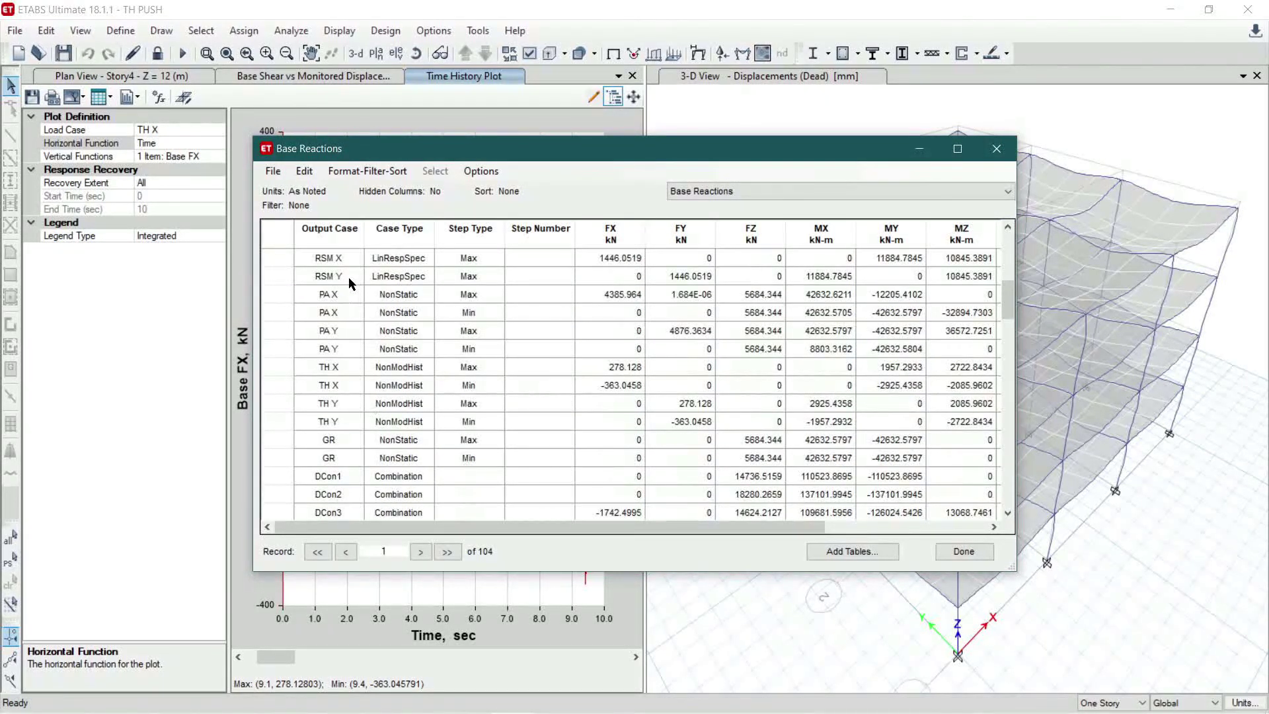
{"action": "scroll", "coordinate": [389, 336], "scroll_direction": "up", "scroll_amount": 1}
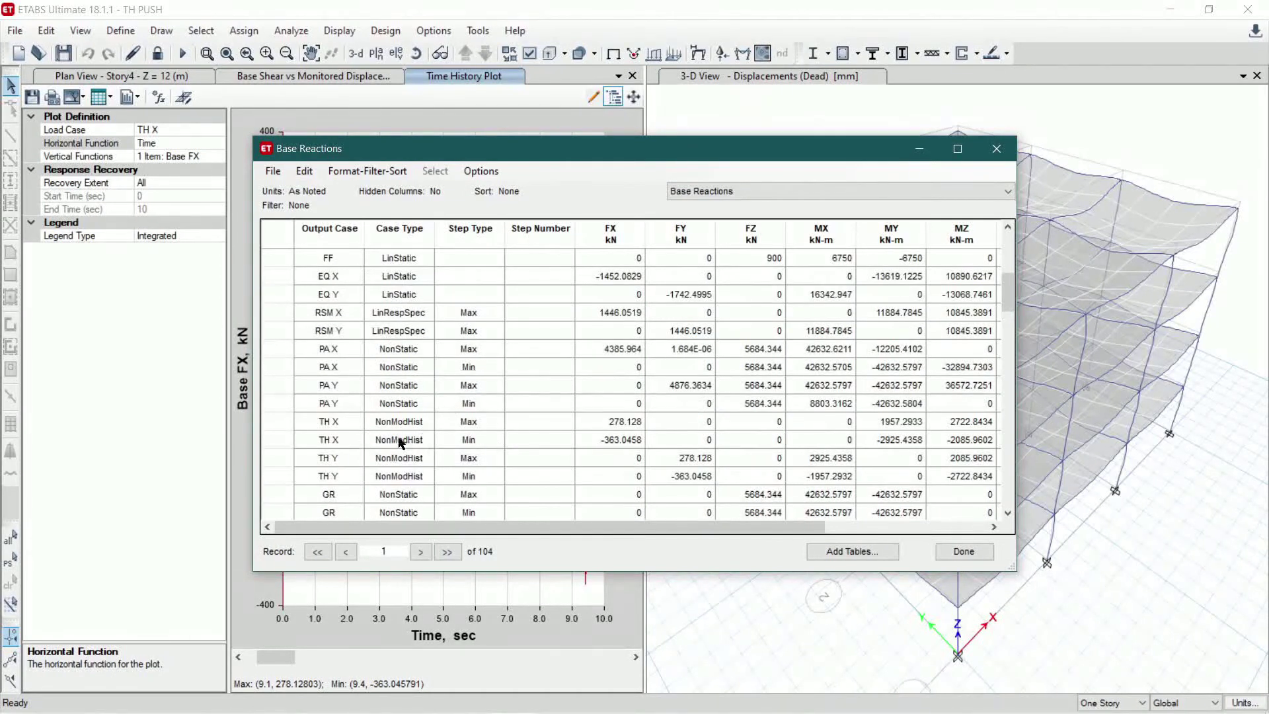
{"action": "left_click", "coordinate": [613, 423]}
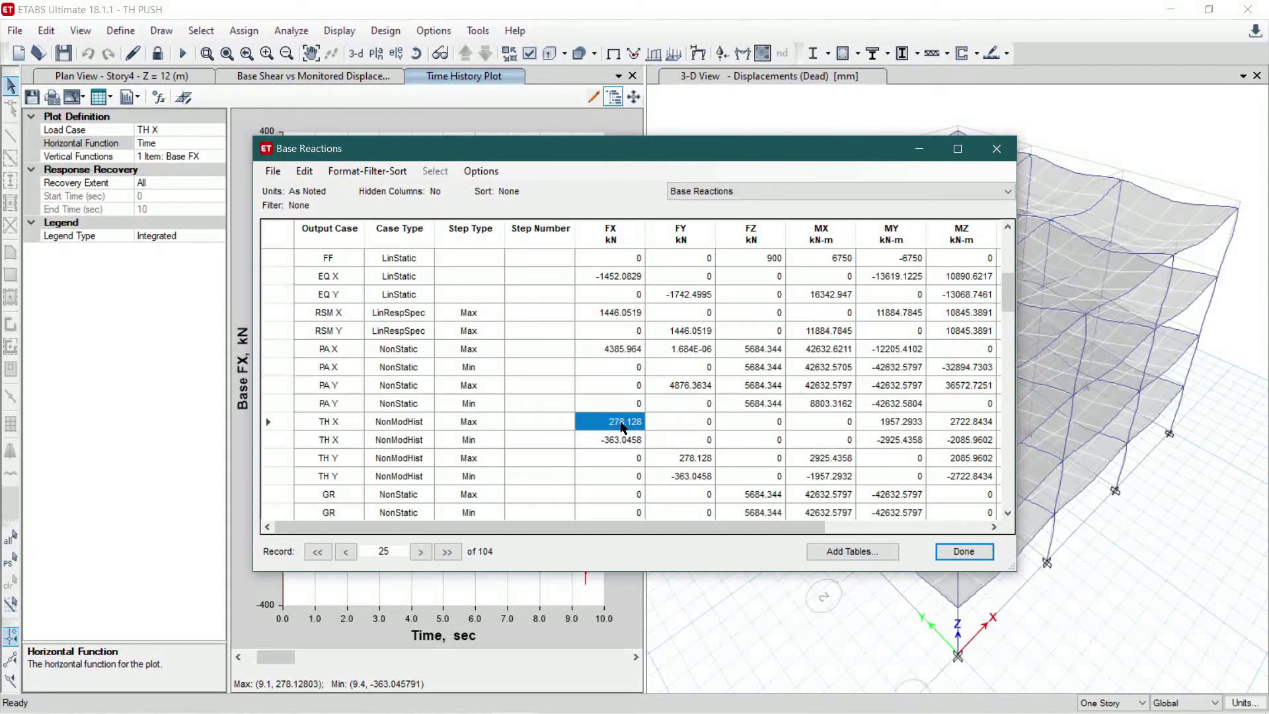
{"action": "key", "text": "Down"}
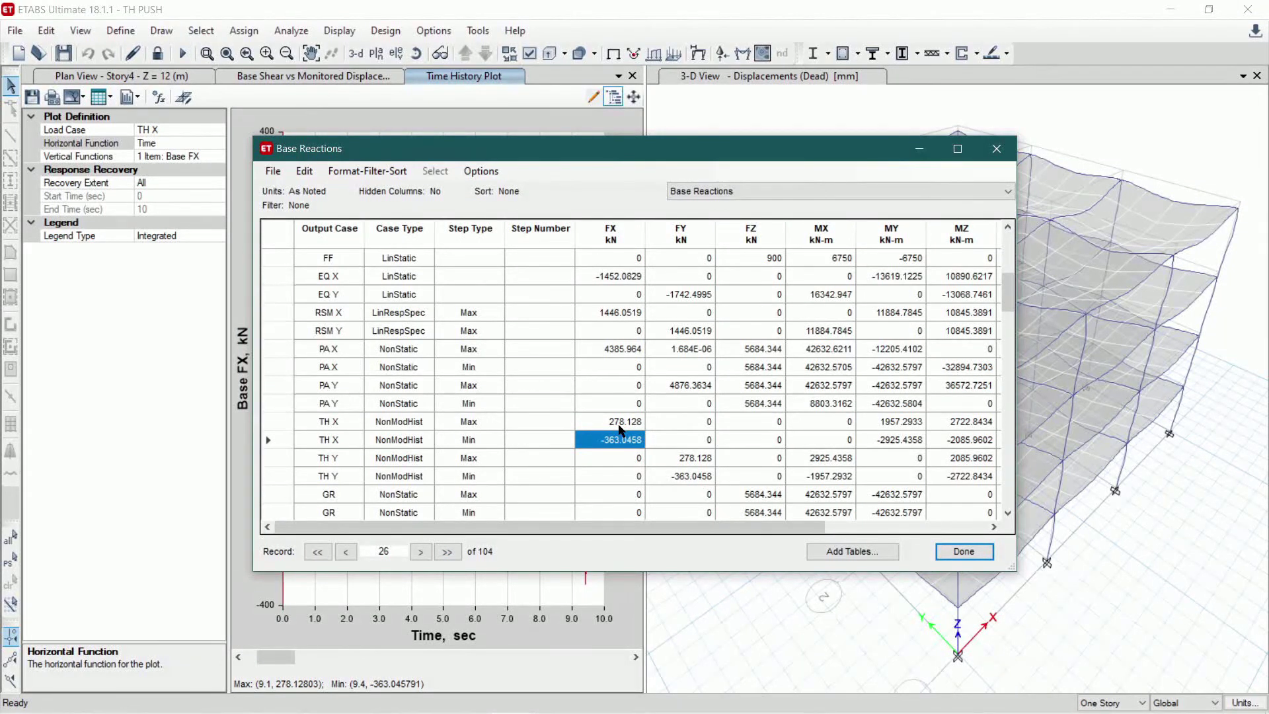
{"action": "left_click", "coordinate": [668, 457]}
{"action": "left_click", "coordinate": [690, 475]}
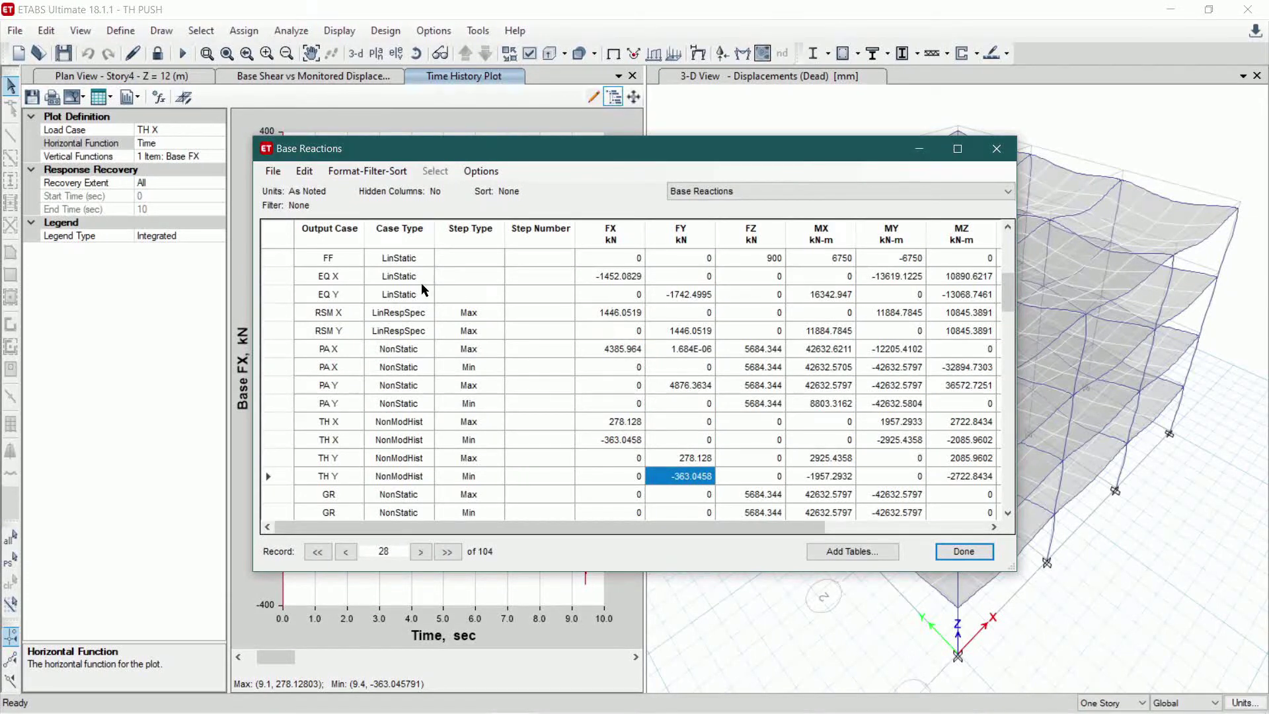
{"action": "left_click", "coordinate": [631, 276]}
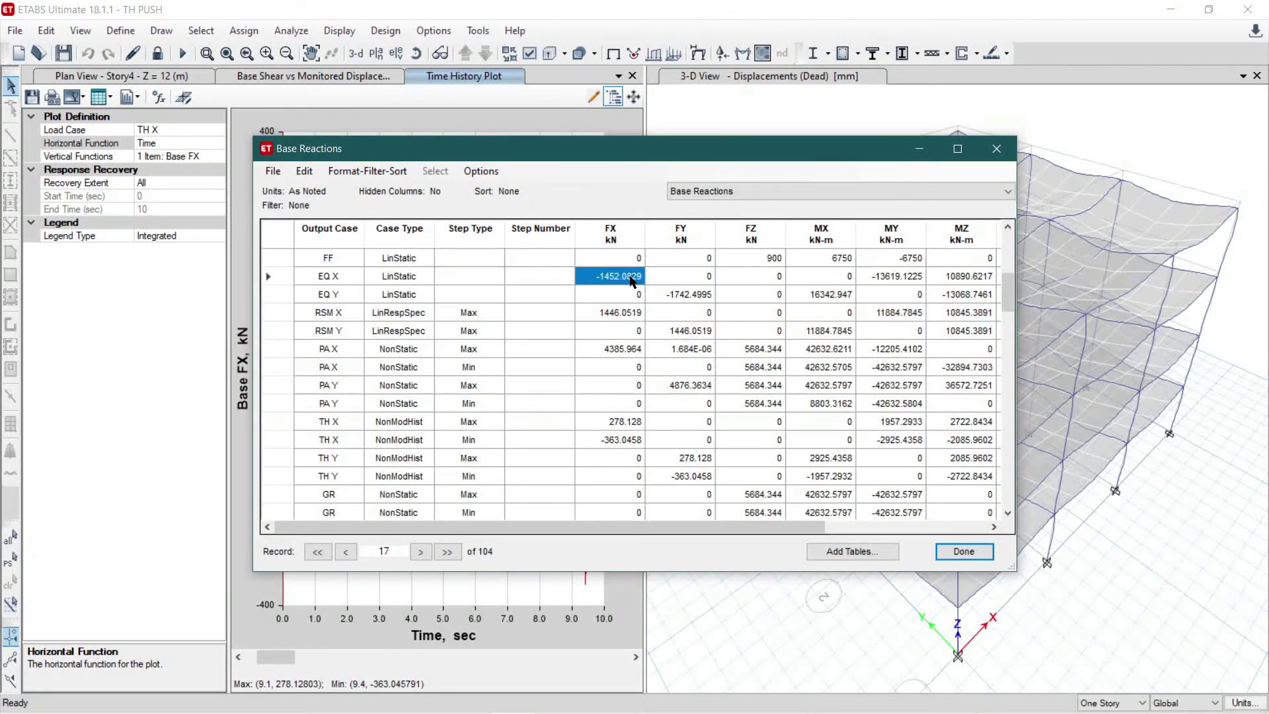
{"action": "left_click", "coordinate": [963, 551]}
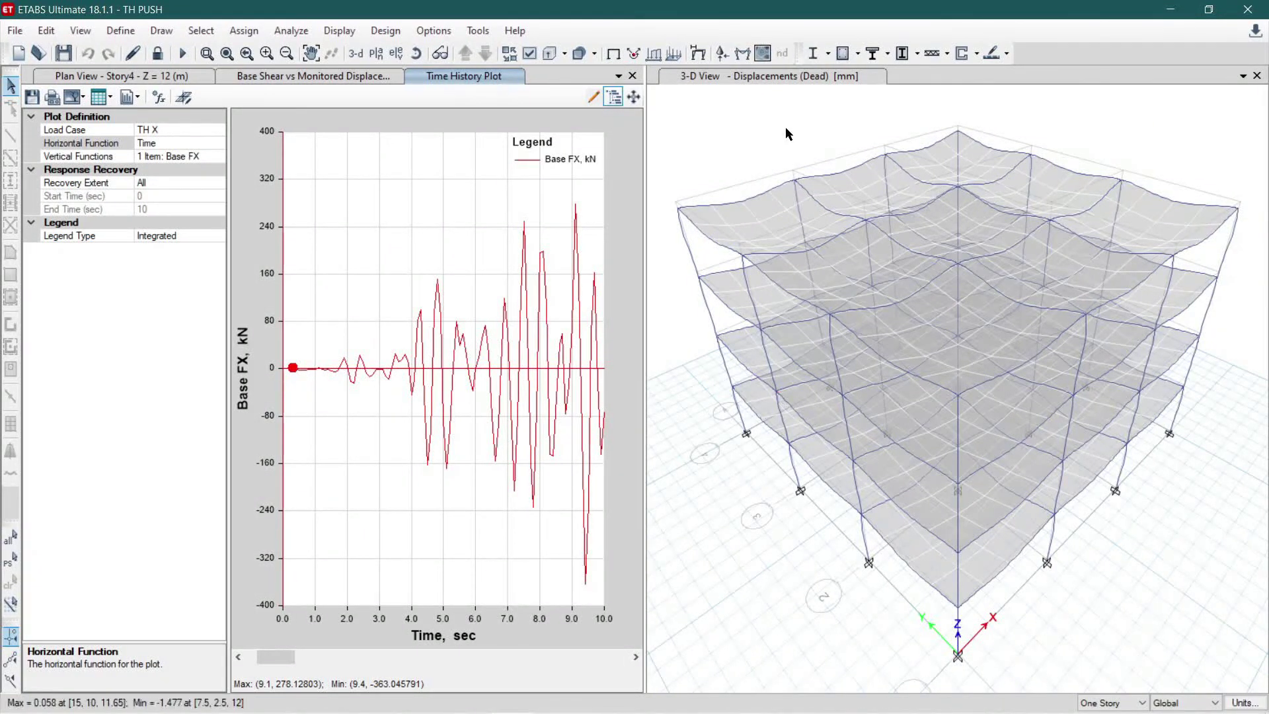
- Display the deformed shape for load case PA X at step 0 in the 3-D view, with hinge dots for IO, LS and CP acceptance points
{"action": "left_click", "coordinate": [733, 135]}
{"action": "left_click", "coordinate": [340, 31]}
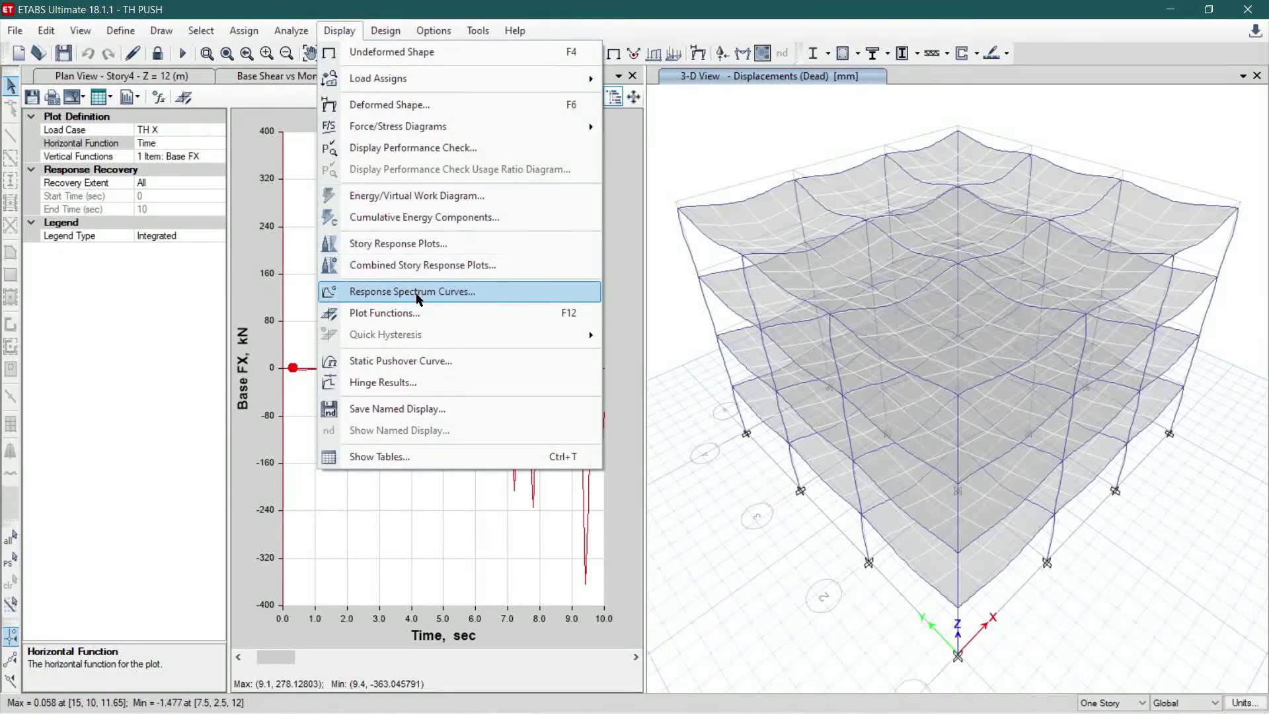
{"action": "left_click", "coordinate": [435, 106]}
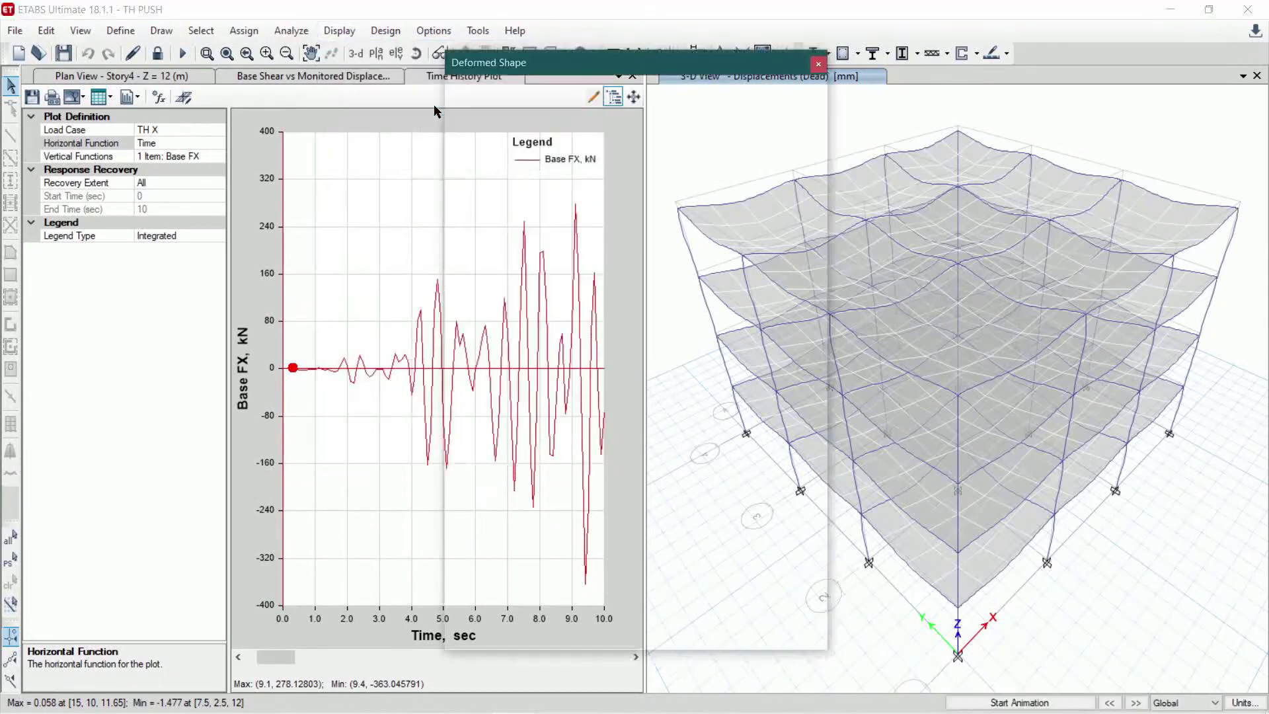
{"action": "left_click", "coordinate": [611, 141]}
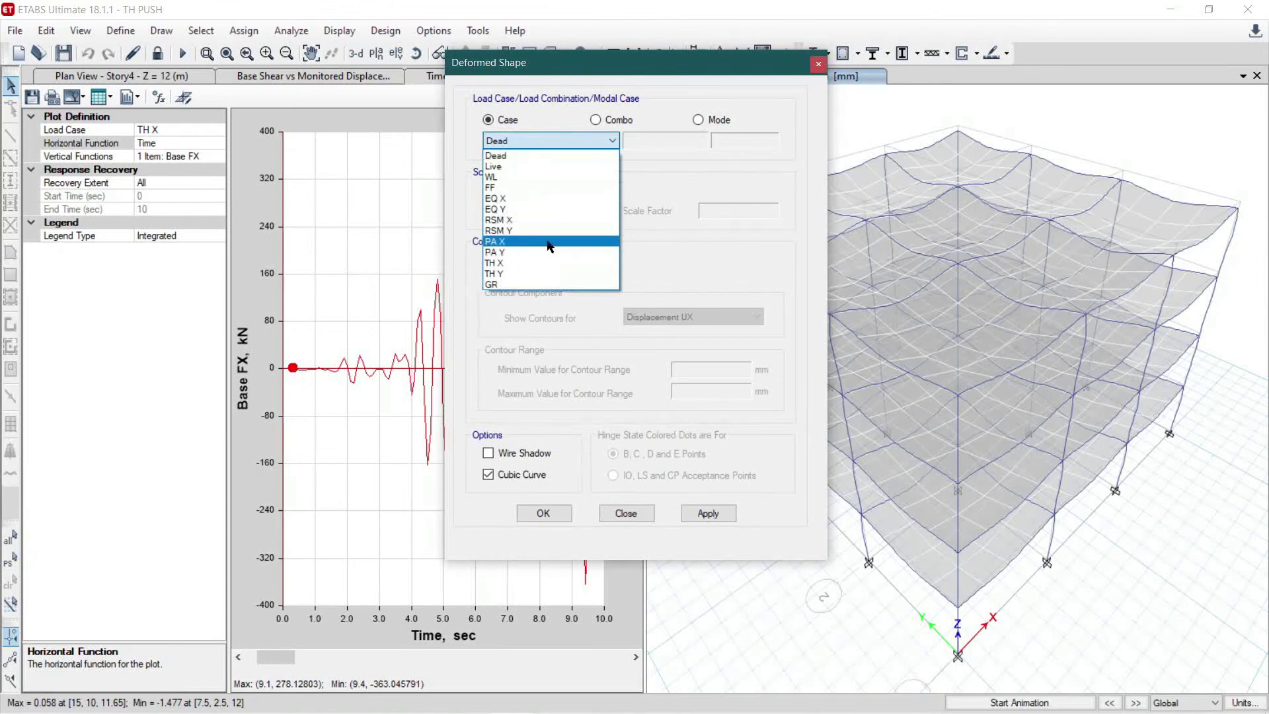
{"action": "left_click", "coordinate": [552, 242]}
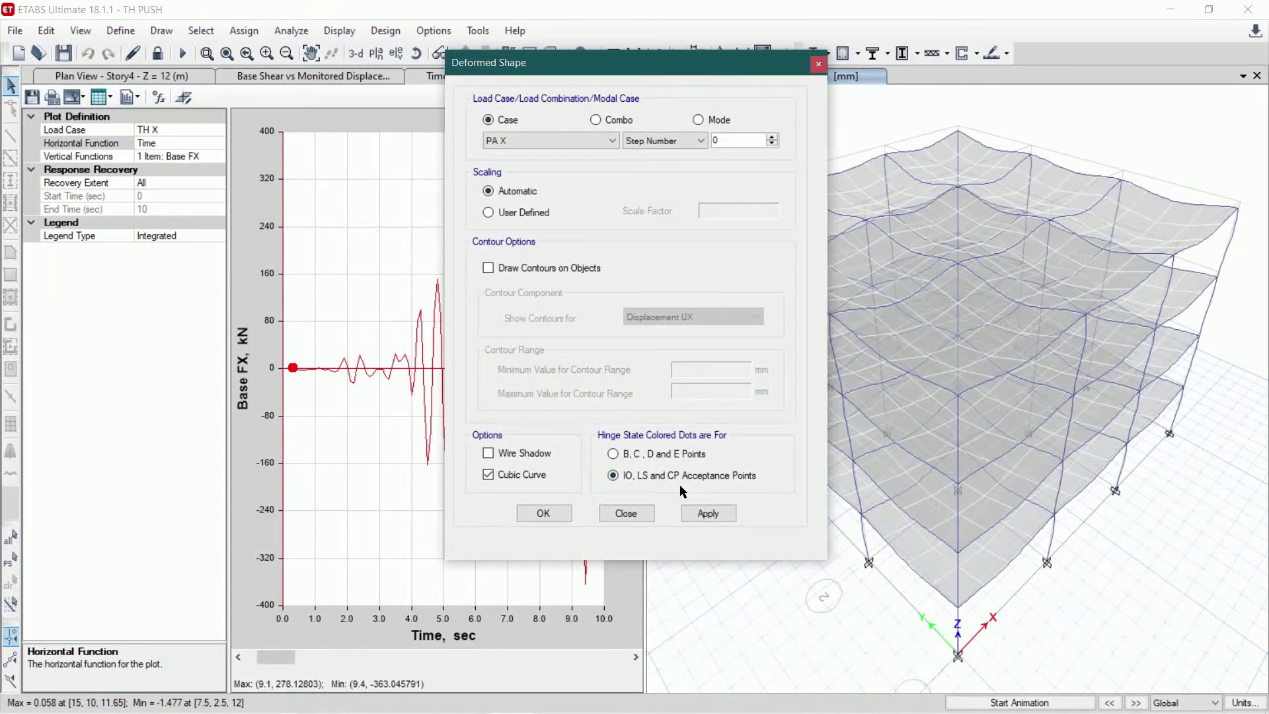
{"action": "left_click", "coordinate": [713, 518]}
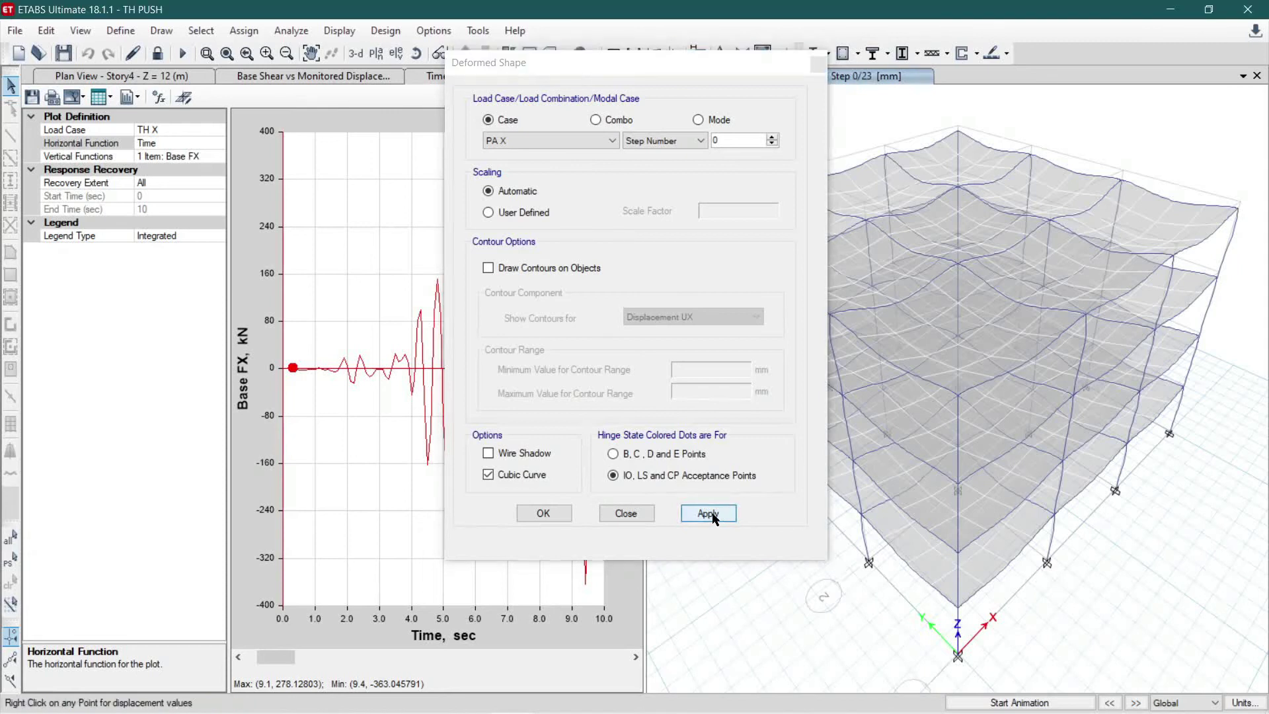
{"action": "left_click", "coordinate": [631, 513]}
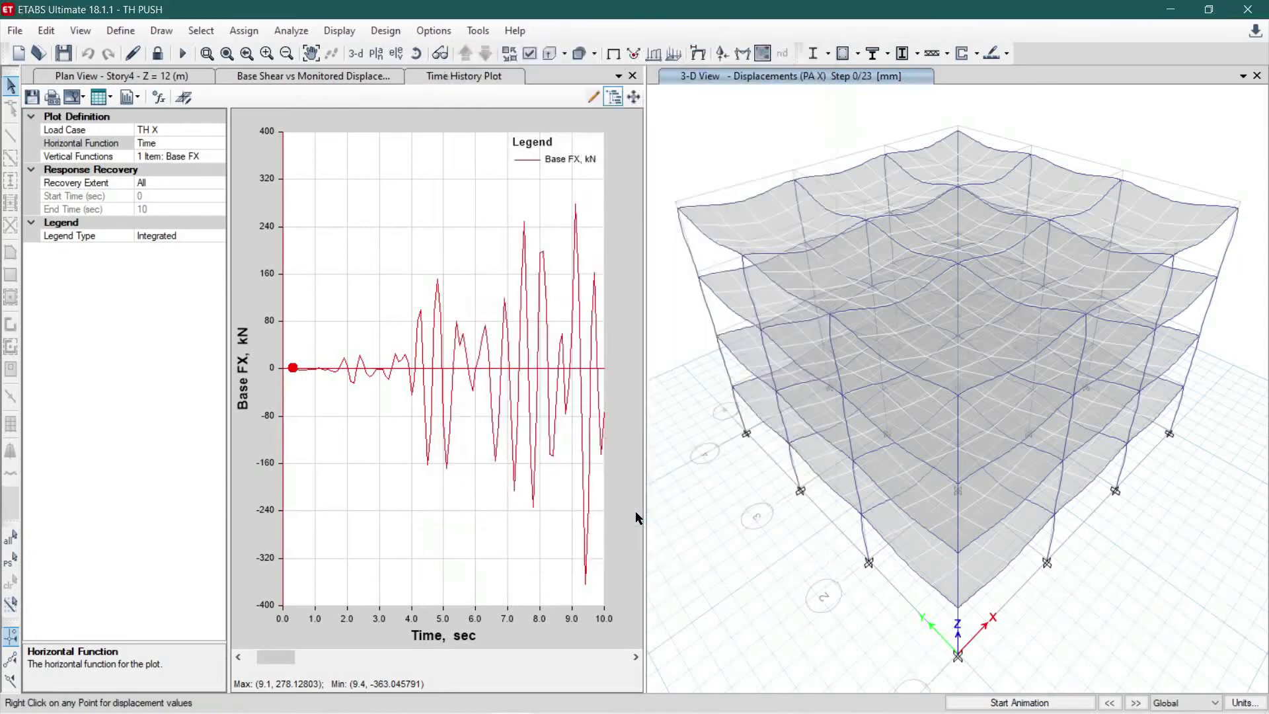
- Bring back the Story4 plan view beside the model and make the 3-D displacement view active
{"action": "left_click", "coordinate": [299, 76]}
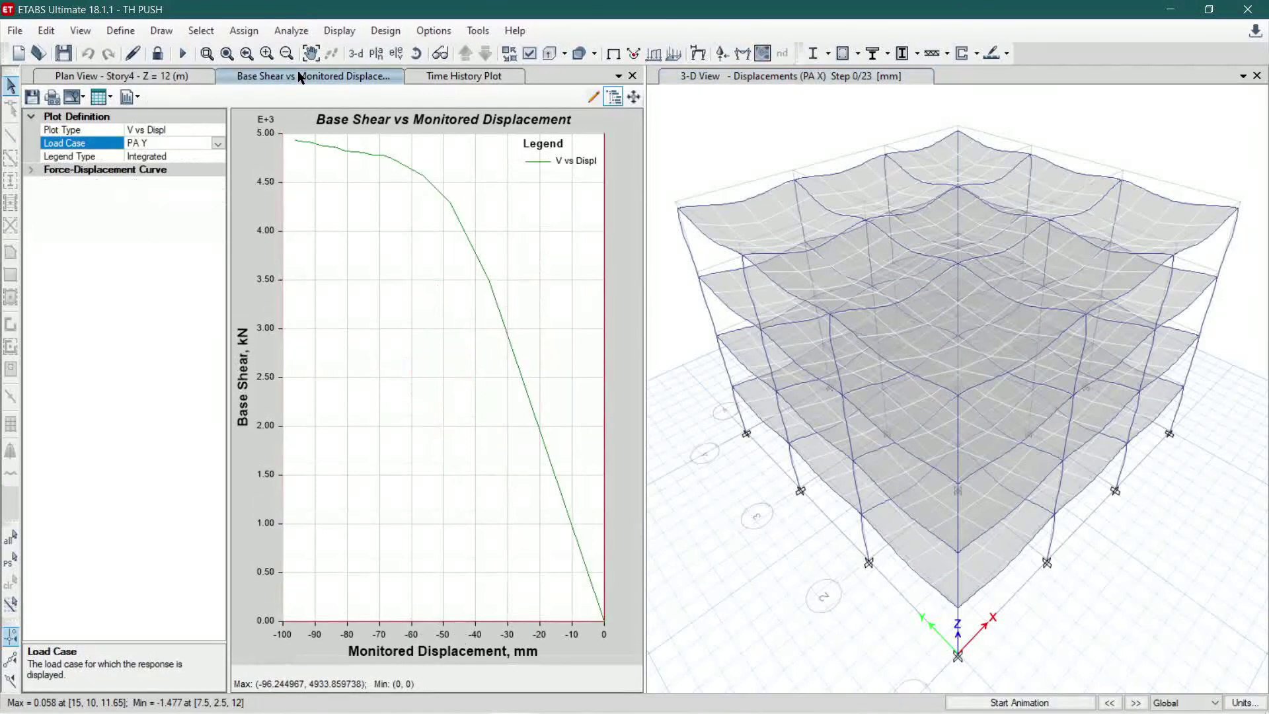
{"action": "left_click", "coordinate": [159, 77]}
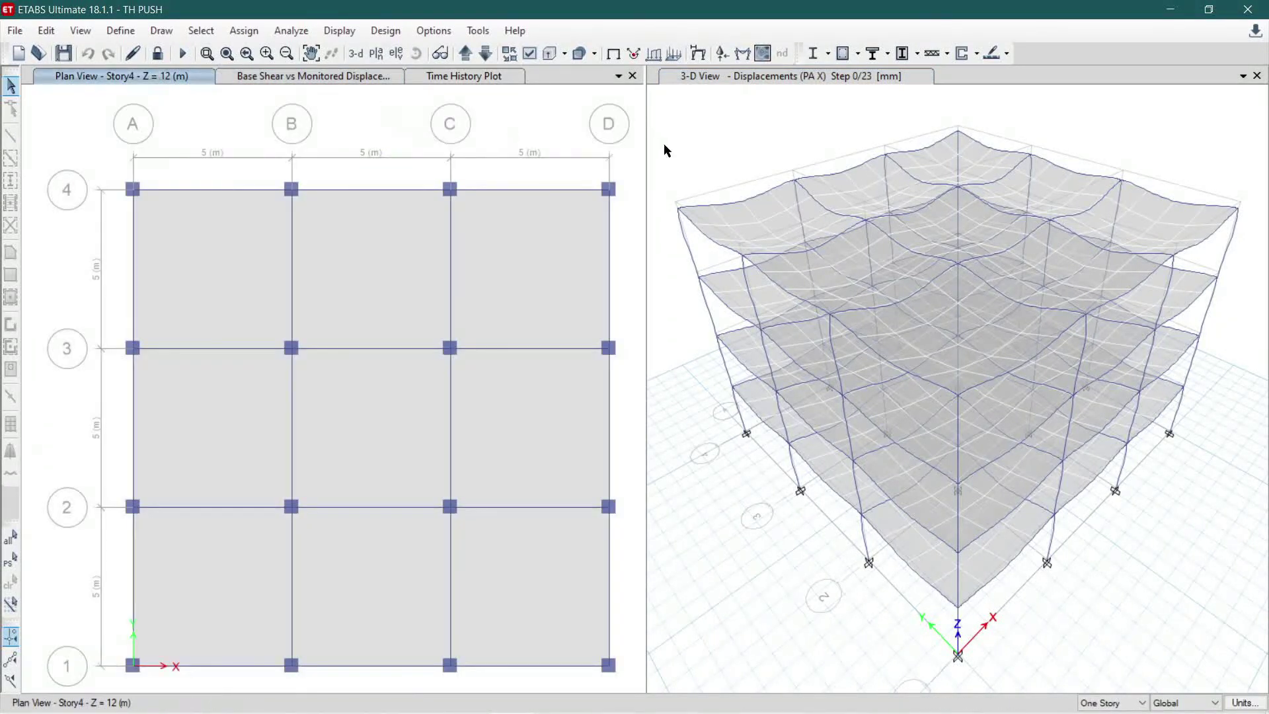
{"action": "left_click", "coordinate": [687, 132]}
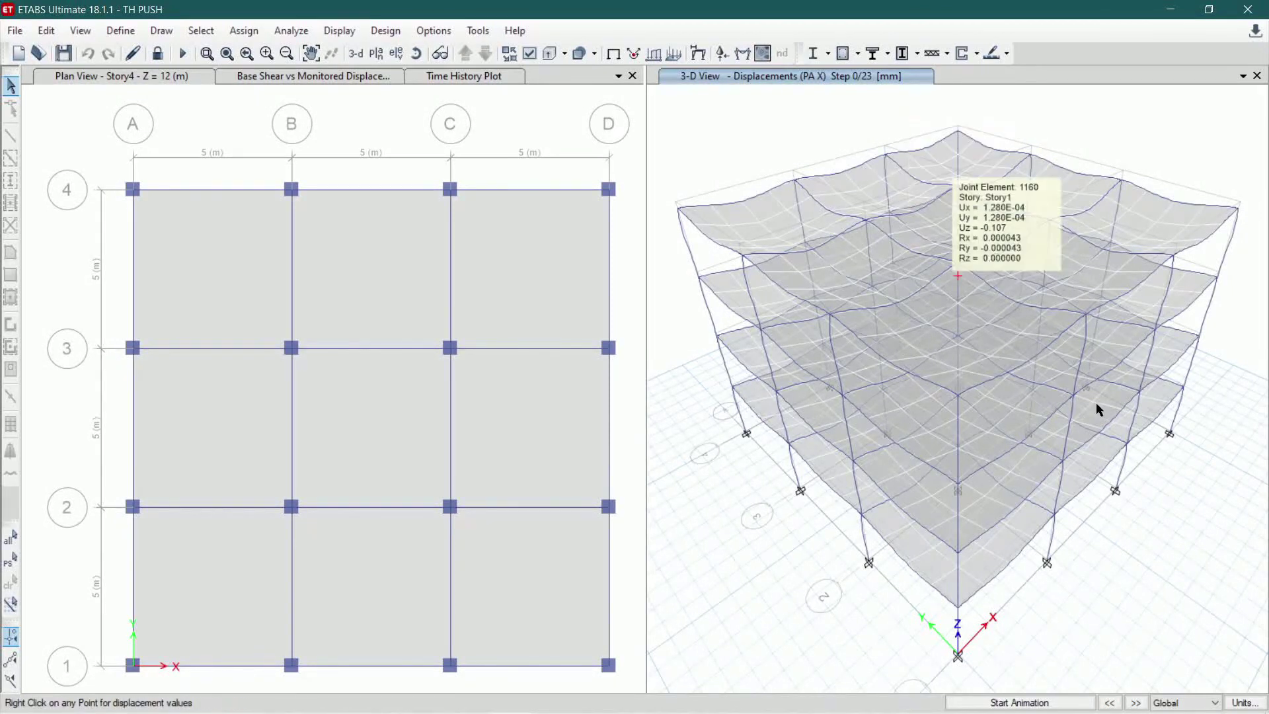
- Advance the PA X deformed shape to step 6, return to step 5, and inspect the joints with hinge dots
{"action": "left_click", "coordinate": [1136, 703]}
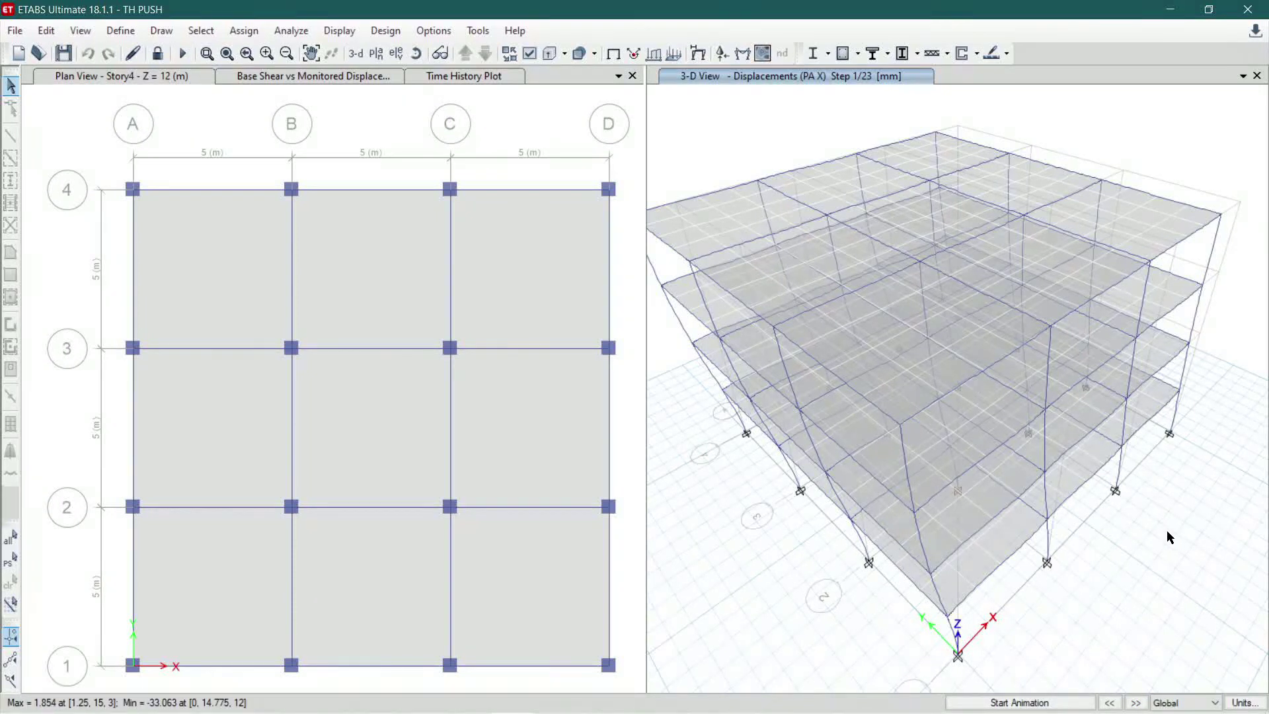
{"action": "scroll", "coordinate": [1163, 455], "scroll_direction": "up", "scroll_amount": 2}
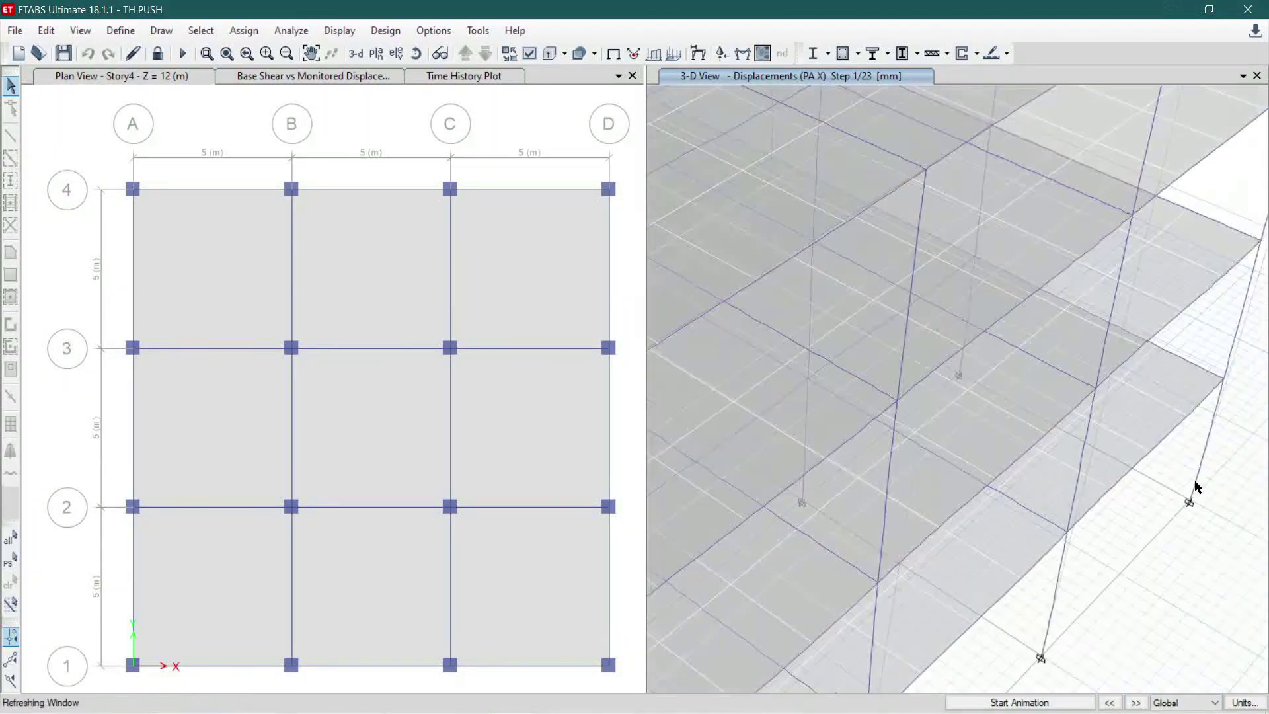
{"action": "scroll", "coordinate": [1163, 456], "scroll_direction": "down", "scroll_amount": 5}
{"action": "scroll", "coordinate": [1163, 456], "scroll_direction": "up", "scroll_amount": 4}
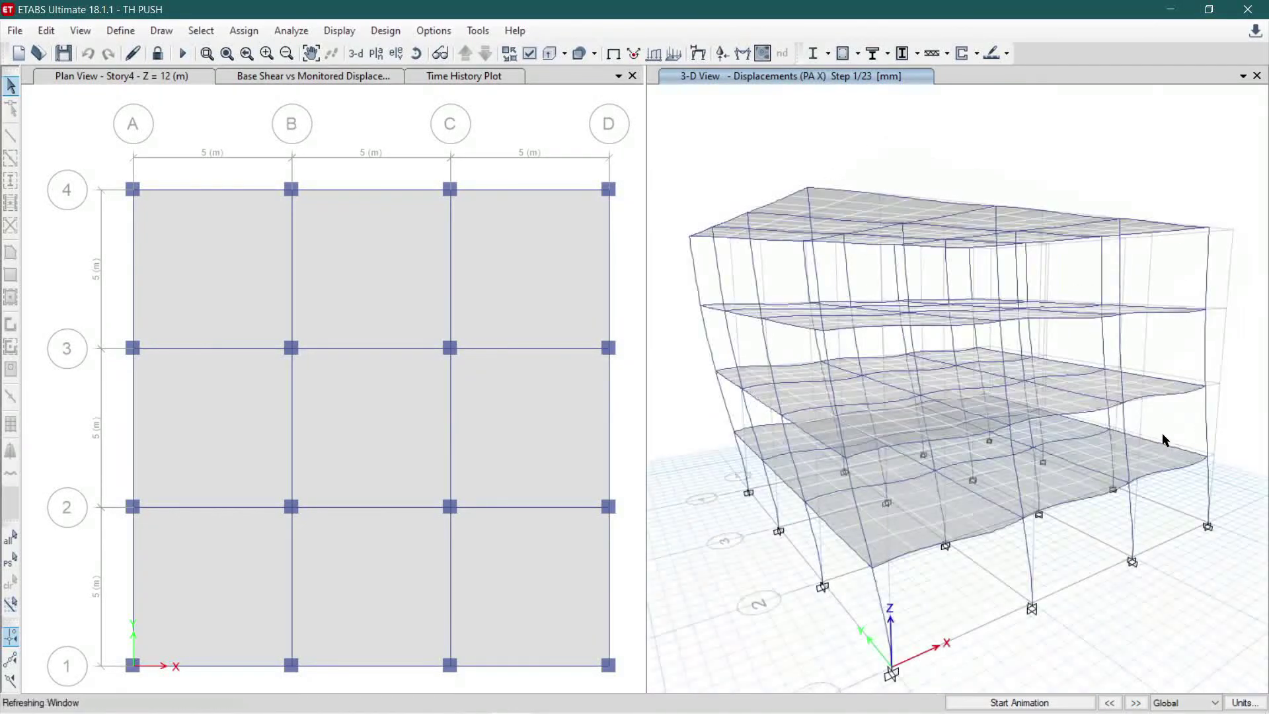
{"action": "left_click", "coordinate": [1134, 703]}
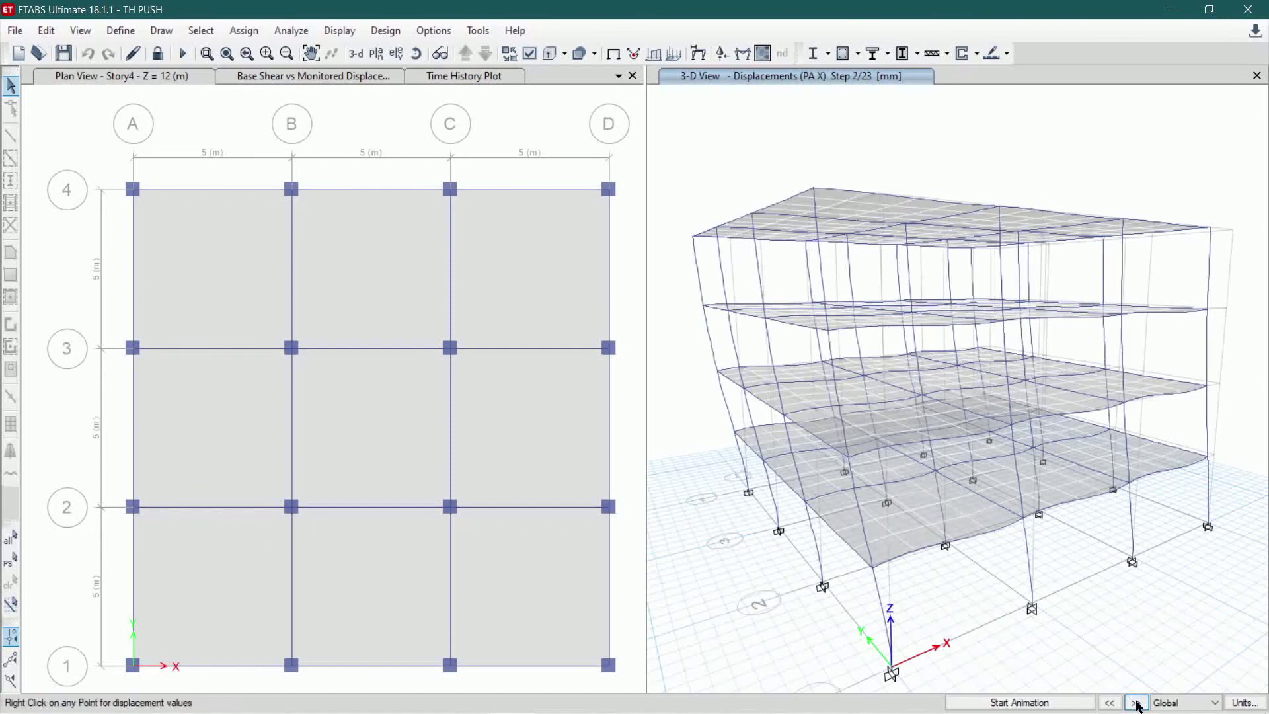
{"action": "left_click", "coordinate": [1135, 703]}
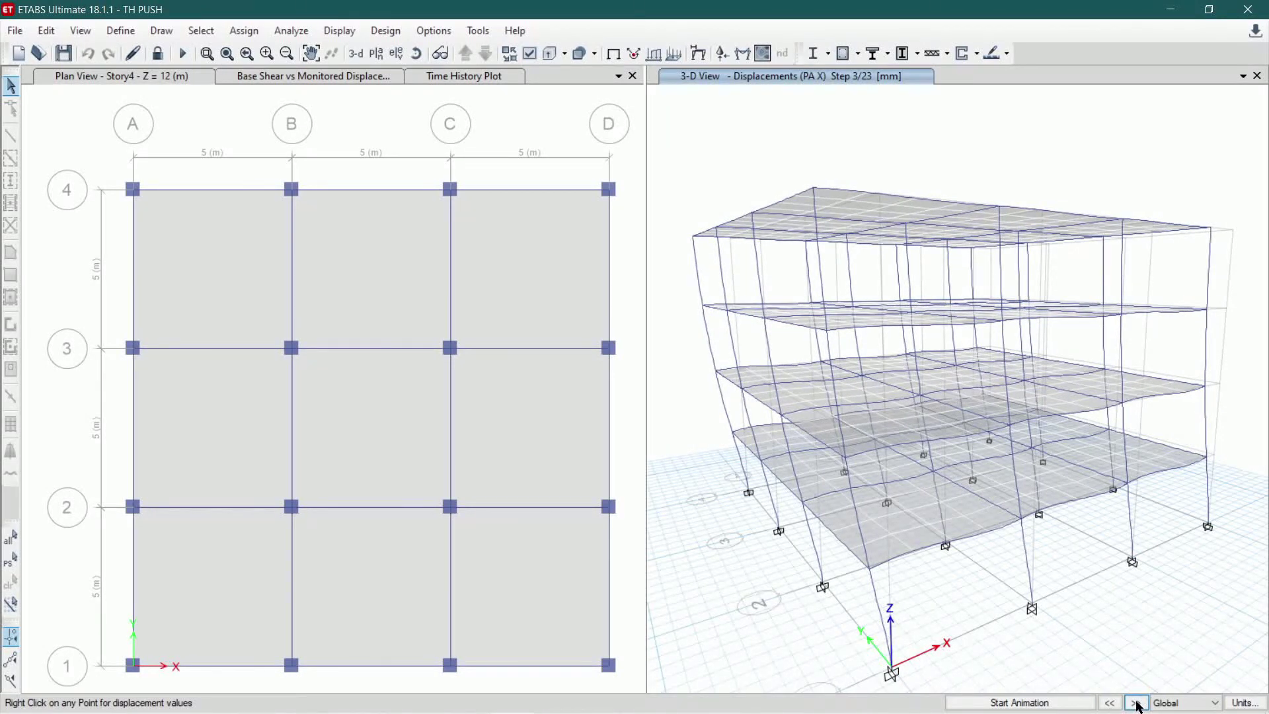
{"action": "left_click", "coordinate": [1135, 703]}
{"action": "left_click", "coordinate": [1134, 703]}
{"action": "left_click", "coordinate": [1135, 703]}
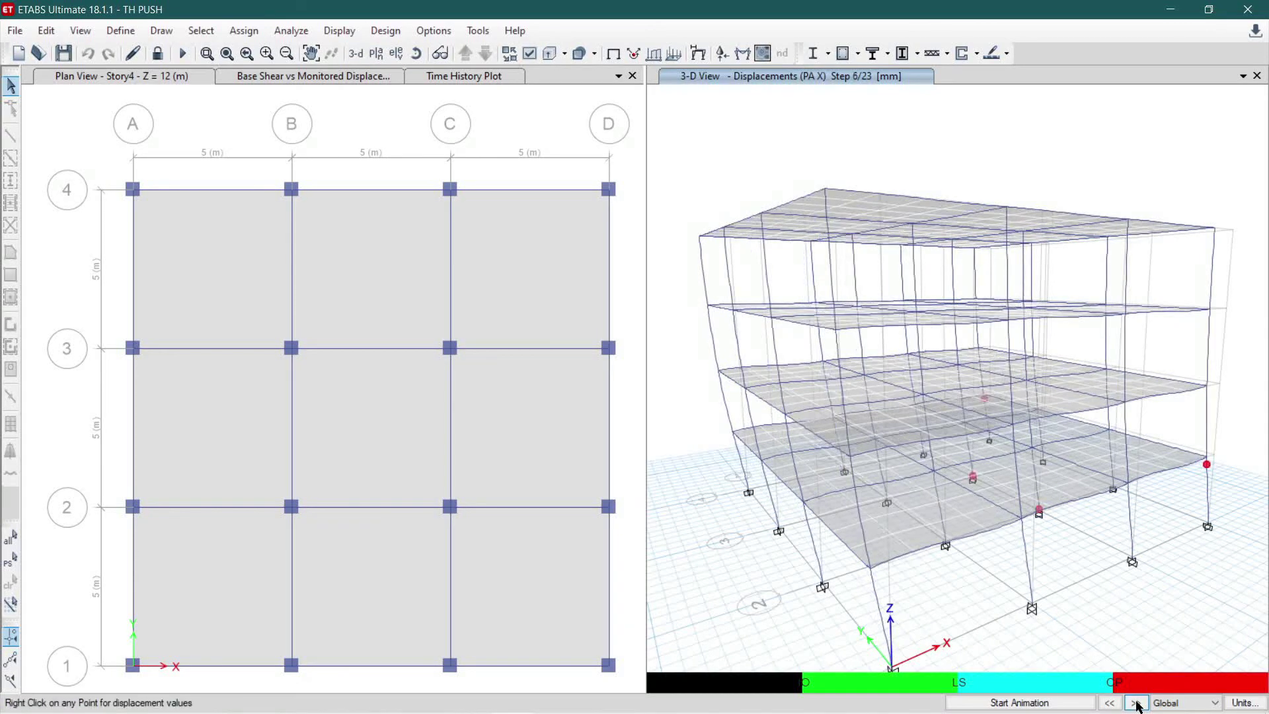
{"action": "left_click", "coordinate": [1108, 703]}
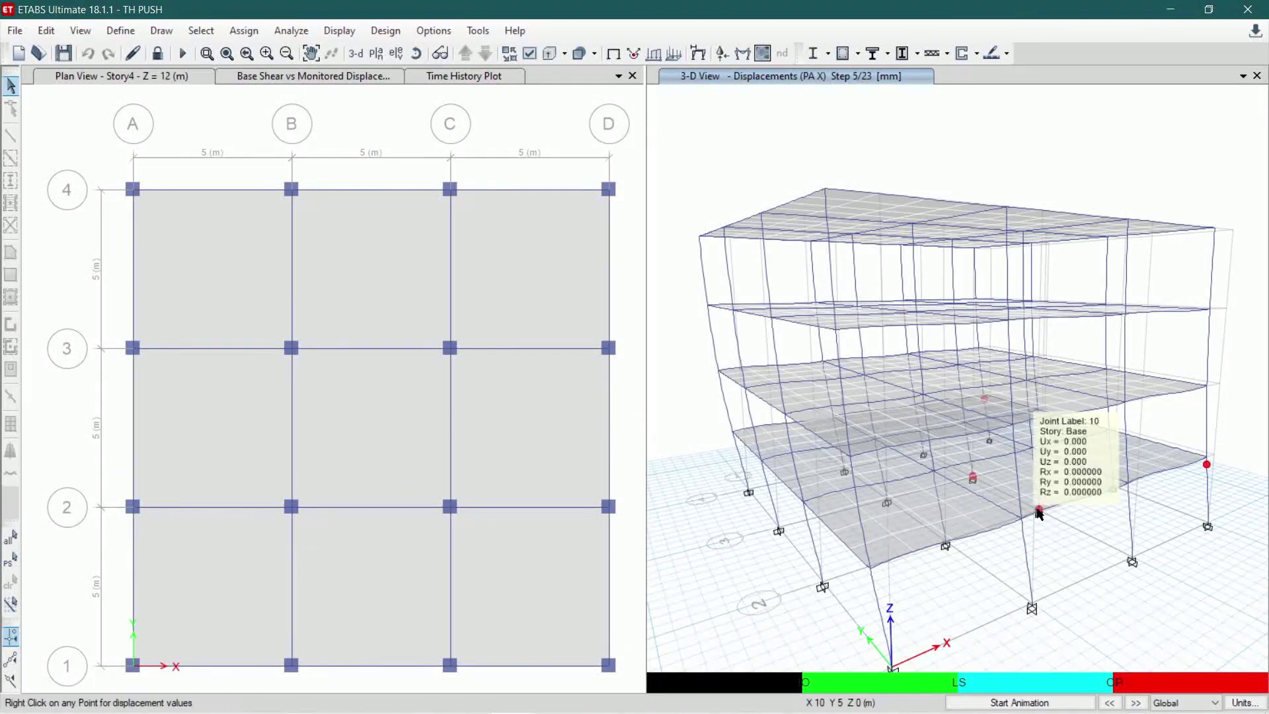
{"action": "mouse_move", "coordinate": [1206, 466]}
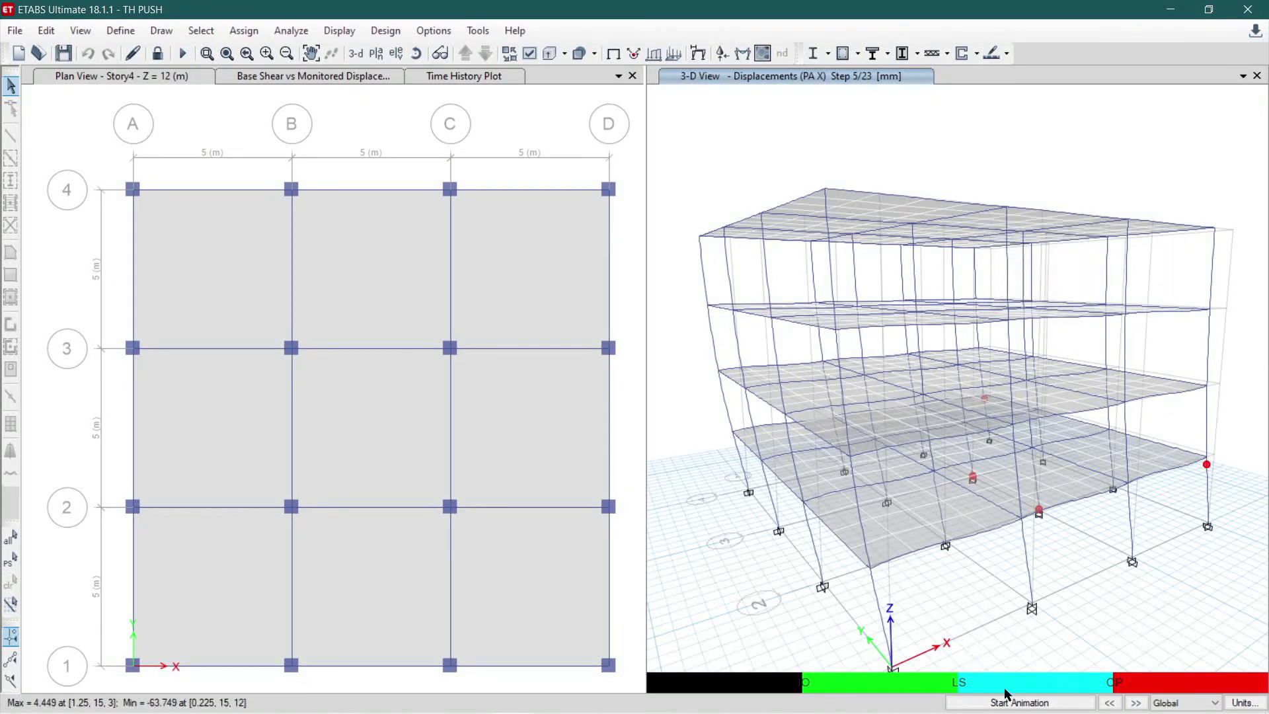
- Step the PA X deformed shape through its remaining steps to step 23, following the hinge formation
{"action": "left_click", "coordinate": [1135, 703]}
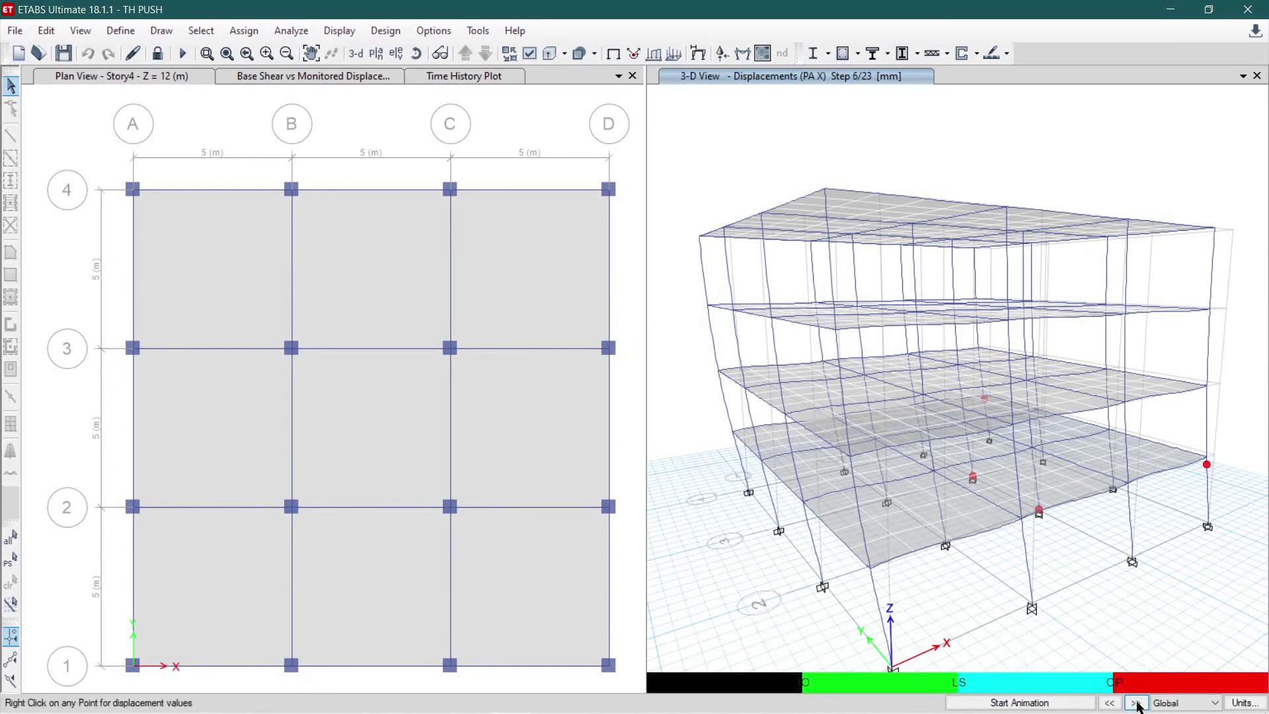
{"action": "left_click", "coordinate": [1136, 703]}
{"action": "left_click", "coordinate": [1135, 703]}
{"action": "left_click", "coordinate": [1135, 703]}
{"action": "left_click", "coordinate": [1135, 703]}
{"action": "left_click", "coordinate": [1135, 703]}
{"action": "left_click", "coordinate": [1135, 703]}
{"action": "left_click", "coordinate": [1135, 703]}
{"action": "left_click", "coordinate": [1135, 703]}
{"action": "left_click", "coordinate": [1135, 703]}
{"action": "left_click", "coordinate": [1135, 703]}
{"action": "left_click", "coordinate": [1135, 703]}
{"action": "left_click", "coordinate": [1135, 703]}
{"action": "left_click", "coordinate": [1135, 703]}
{"action": "left_click", "coordinate": [1135, 703]}
{"action": "left_click", "coordinate": [1135, 703]}
{"action": "left_click", "coordinate": [1135, 703]}
{"action": "left_click", "coordinate": [1134, 703]}
{"action": "left_click", "coordinate": [1134, 702]}
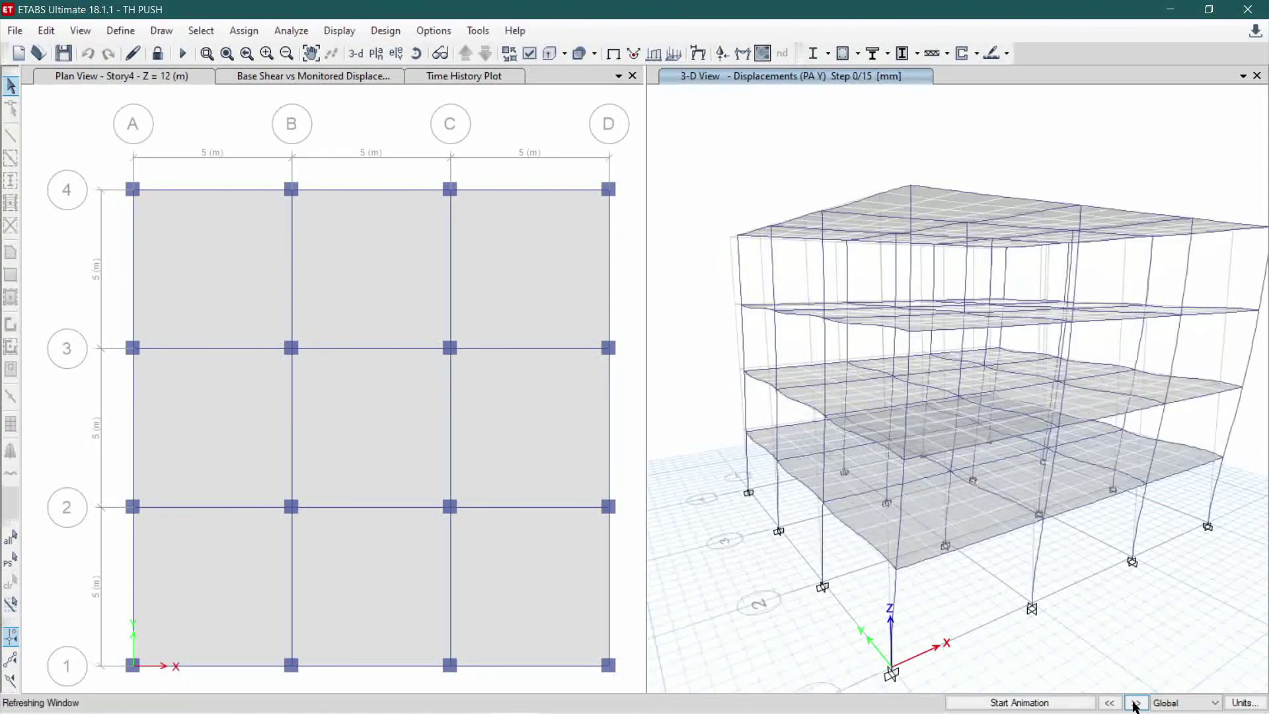
{"action": "left_click", "coordinate": [1134, 702]}
{"action": "left_click", "coordinate": [1110, 703]}
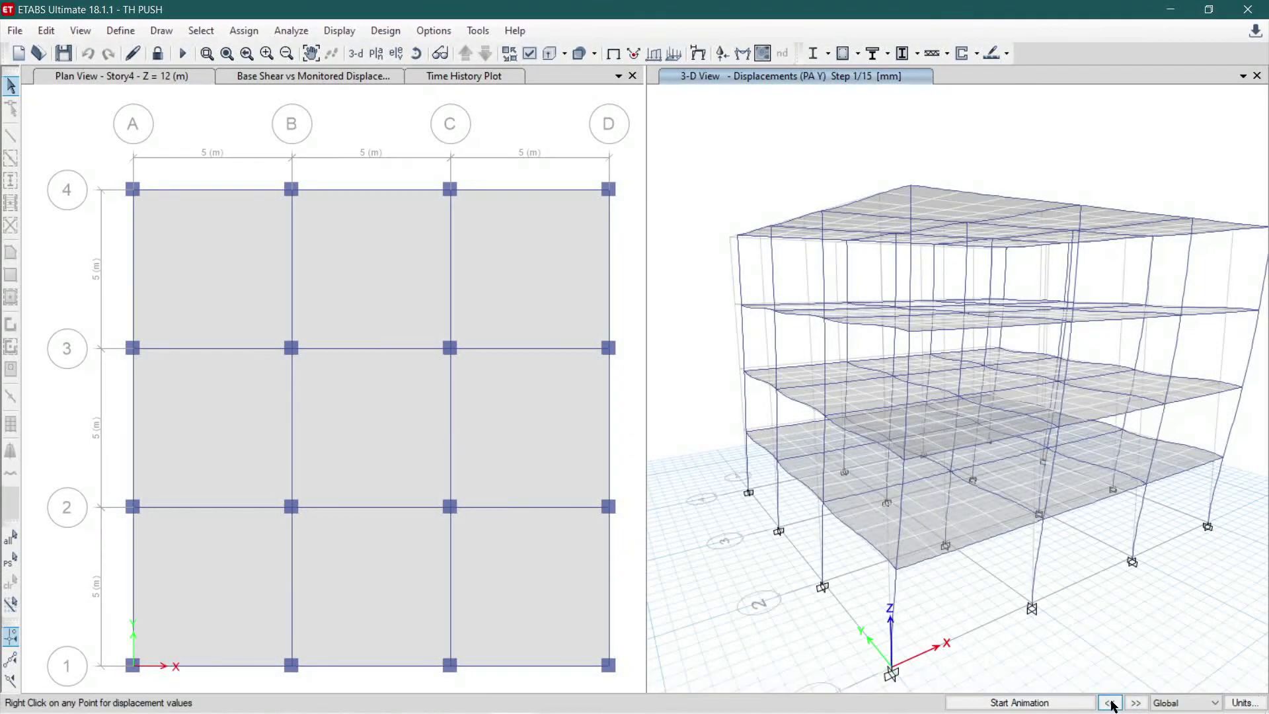
{"action": "left_click", "coordinate": [1110, 704]}
{"action": "left_click", "coordinate": [1109, 703]}
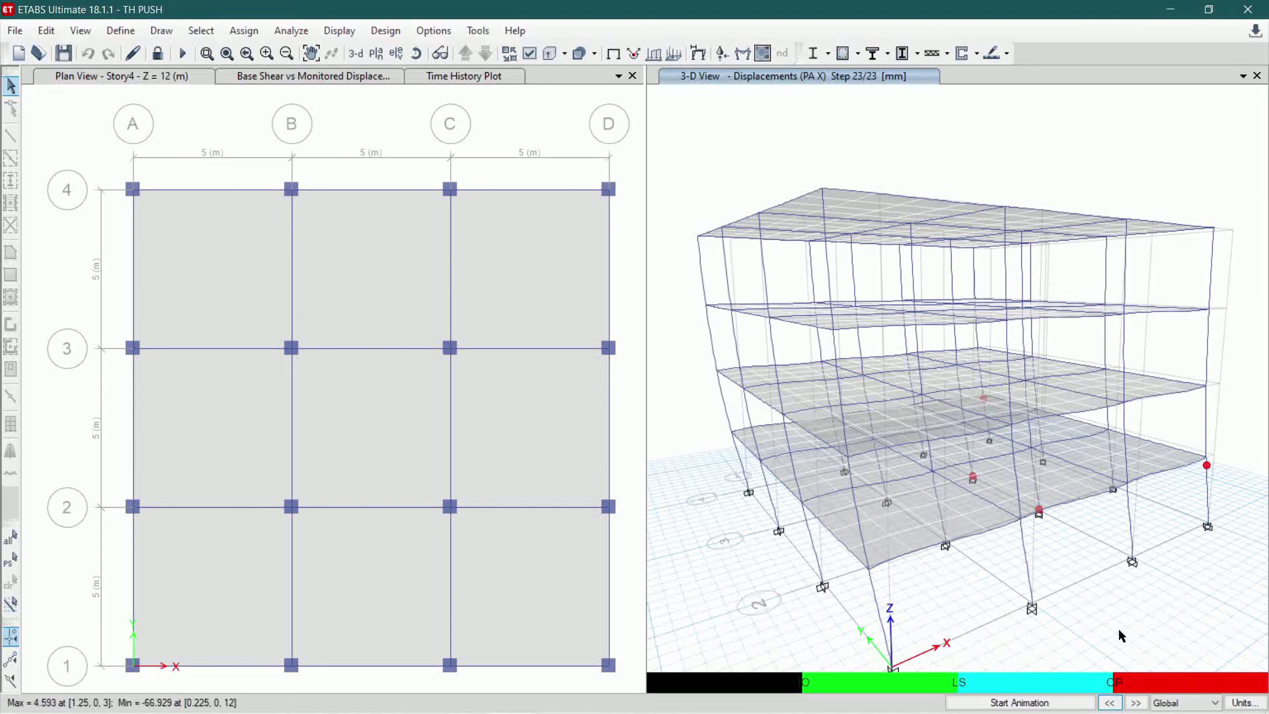
- Examine the hinge locations and colours on the PA X deformed shape at step 23 from several sides of the building
{"action": "middle_click_drag", "start_coordinate": [1172, 568], "coordinate": [1123, 521], "text": "shift"}
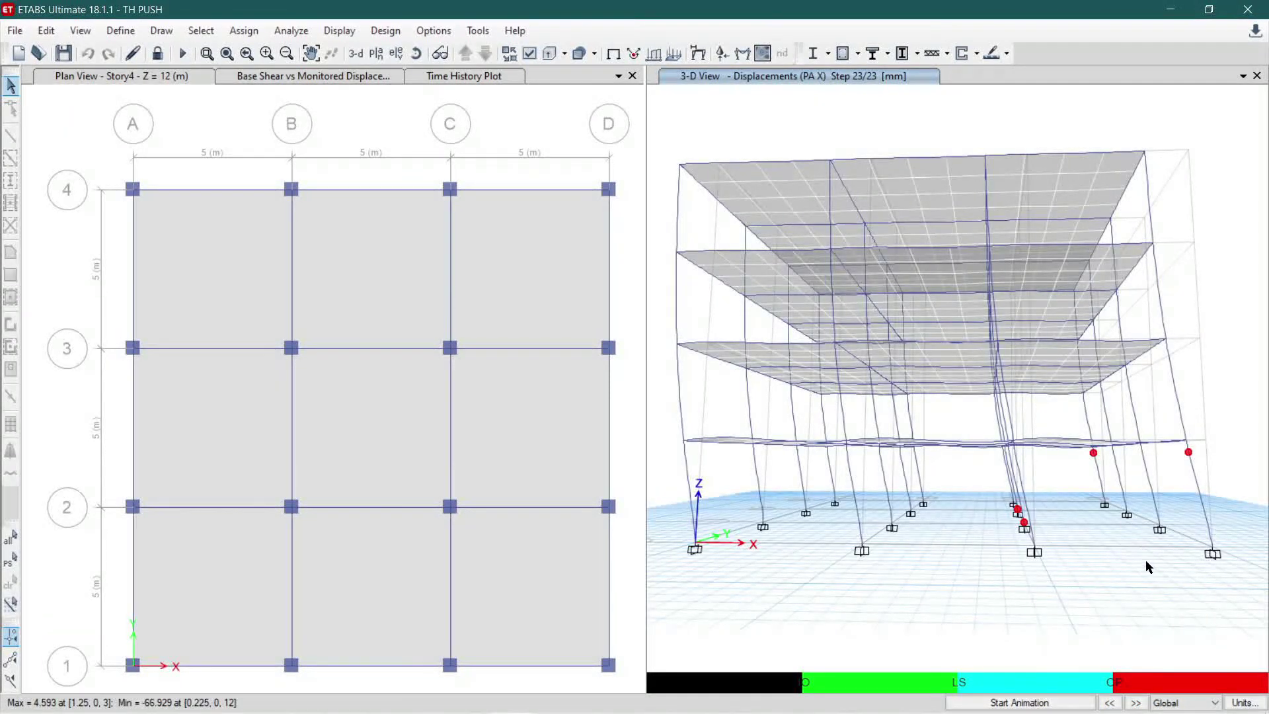
{"action": "middle_click_drag", "start_coordinate": [1157, 575], "coordinate": [1107, 592], "text": "shift"}
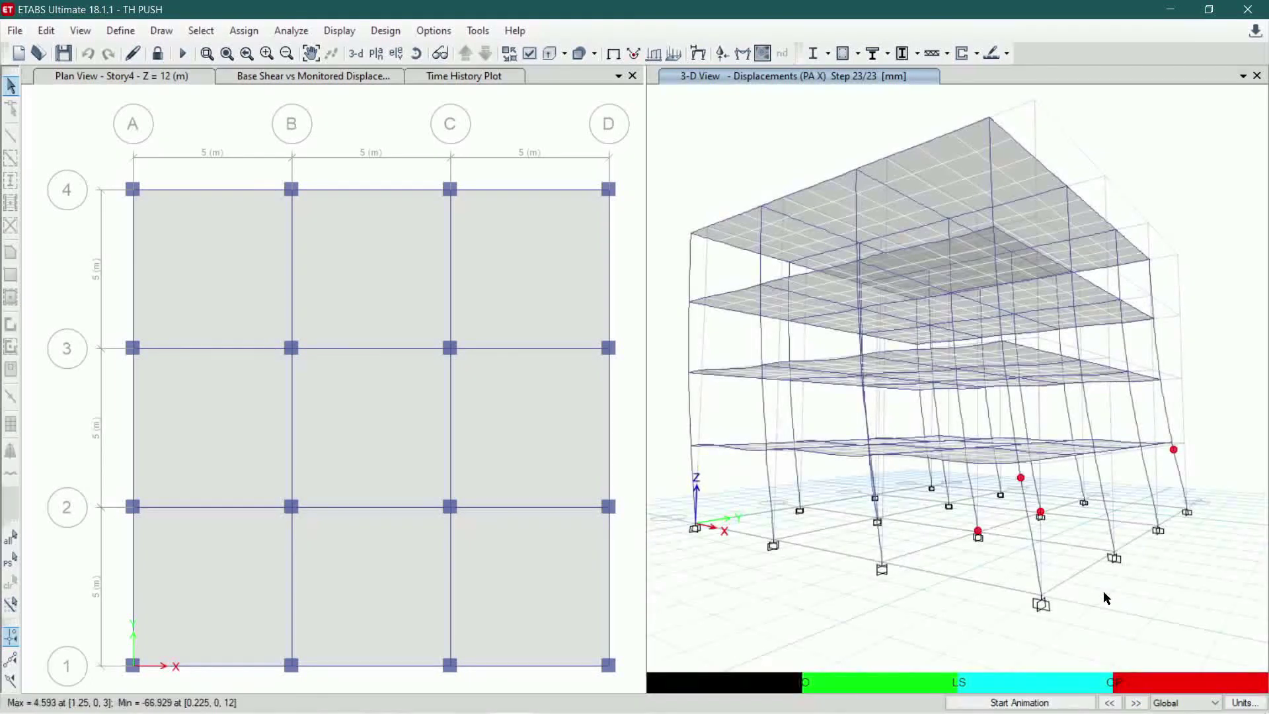
{"action": "middle_click_drag", "start_coordinate": [1192, 574], "coordinate": [1127, 588], "text": "shift"}
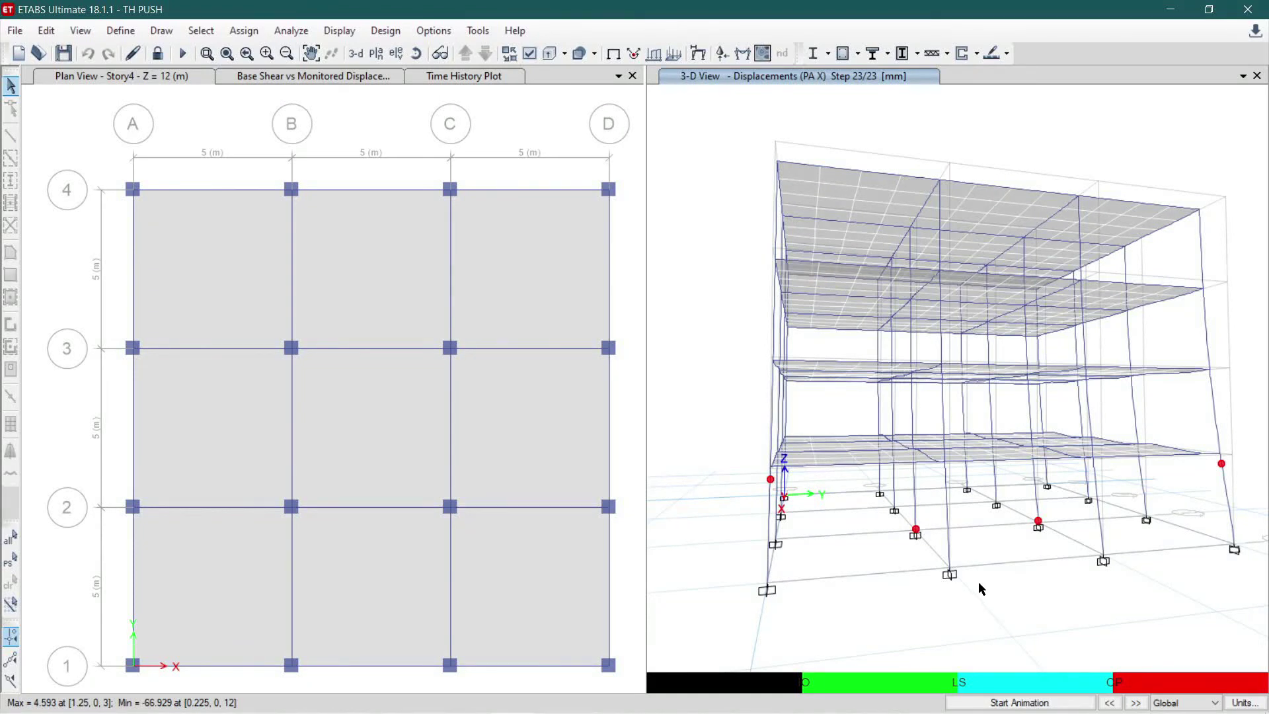
{"action": "middle_click_drag", "start_coordinate": [1147, 589], "coordinate": [1159, 562], "text": "shift"}
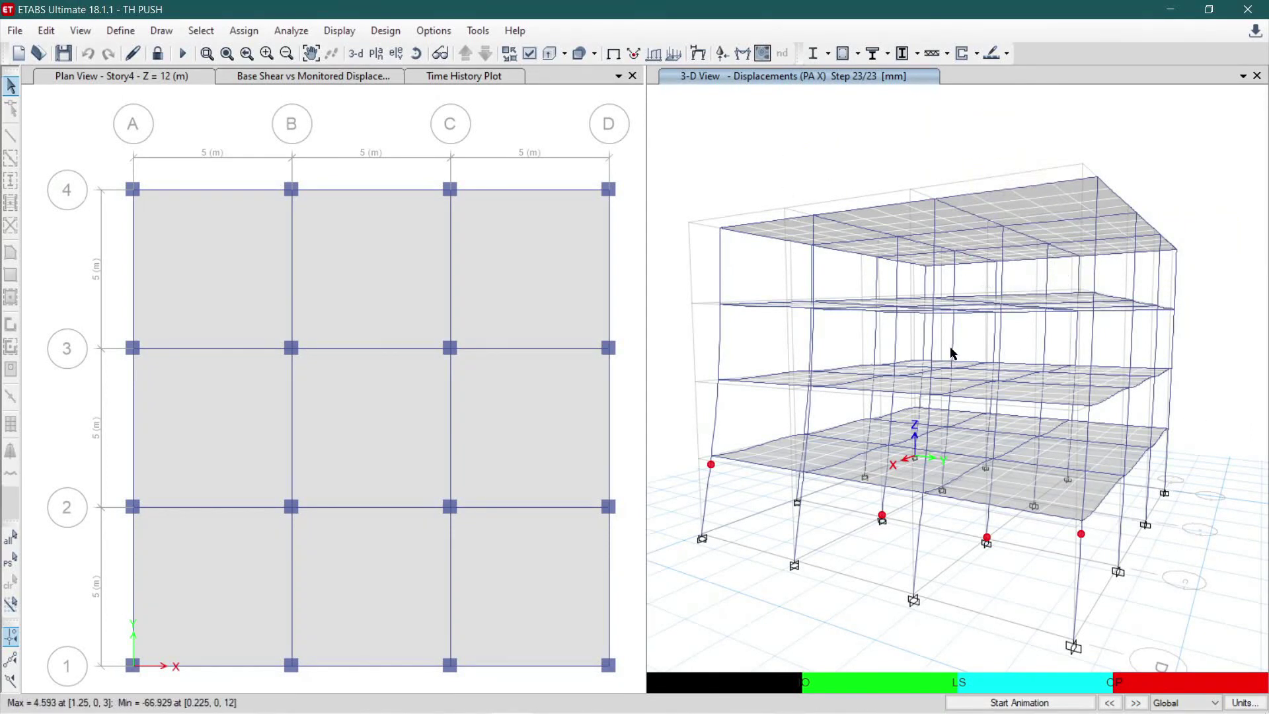
{"action": "middle_click_drag", "start_coordinate": [1183, 421], "coordinate": [1154, 356], "text": "shift"}
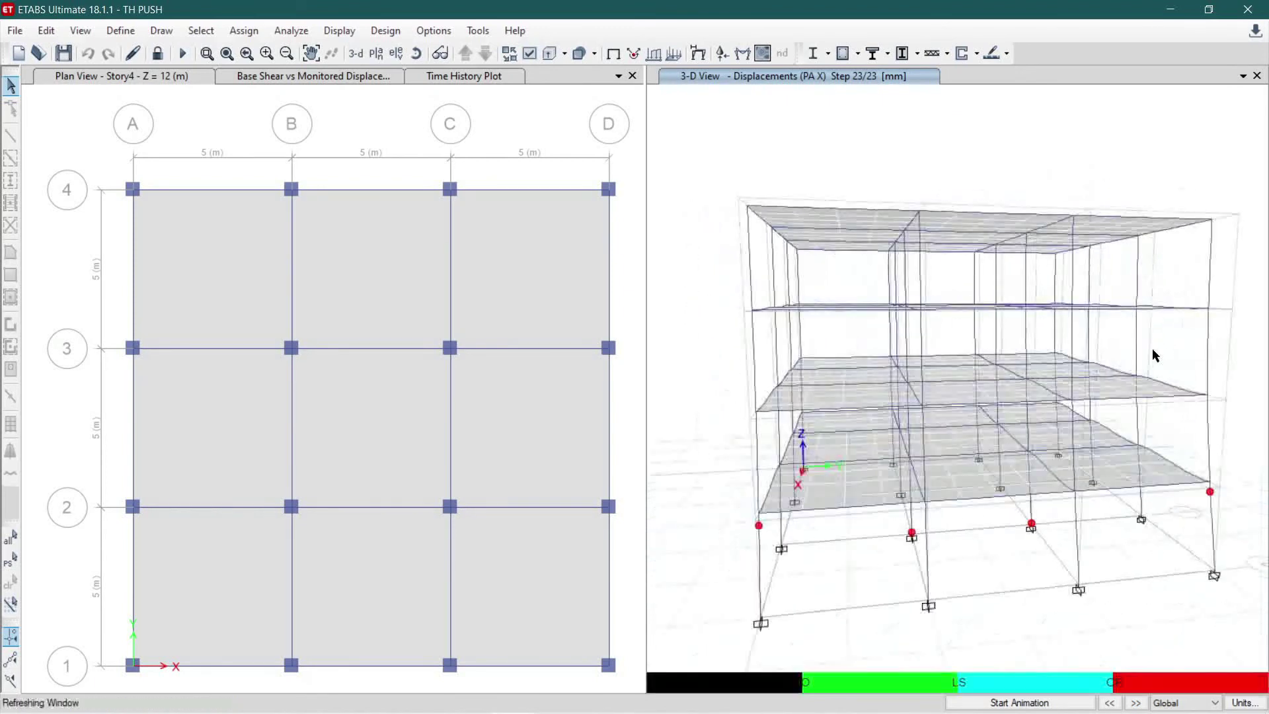
{"action": "middle_click_drag", "start_coordinate": [1247, 362], "coordinate": [1169, 375], "text": "shift"}
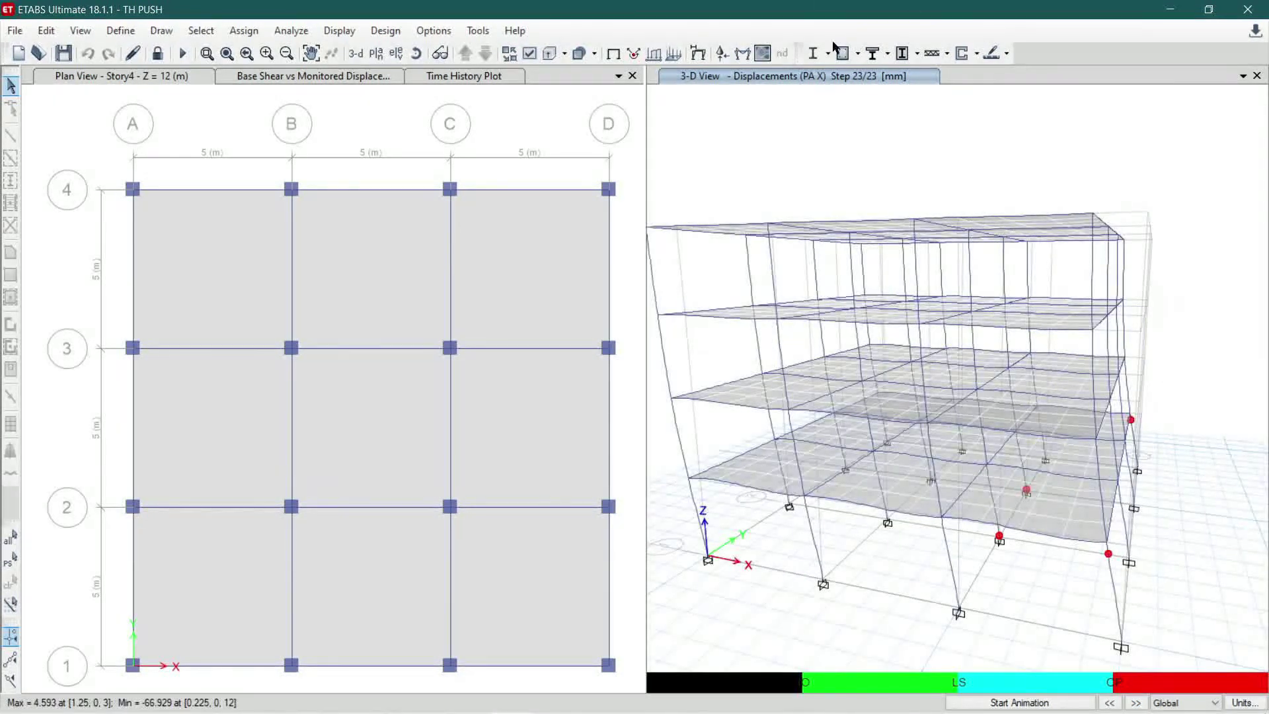
- Unlock the model, deleting its analysis results, and set the acceleration scale factor of load case TH X to 4.5
{"action": "left_click", "coordinate": [158, 54]}
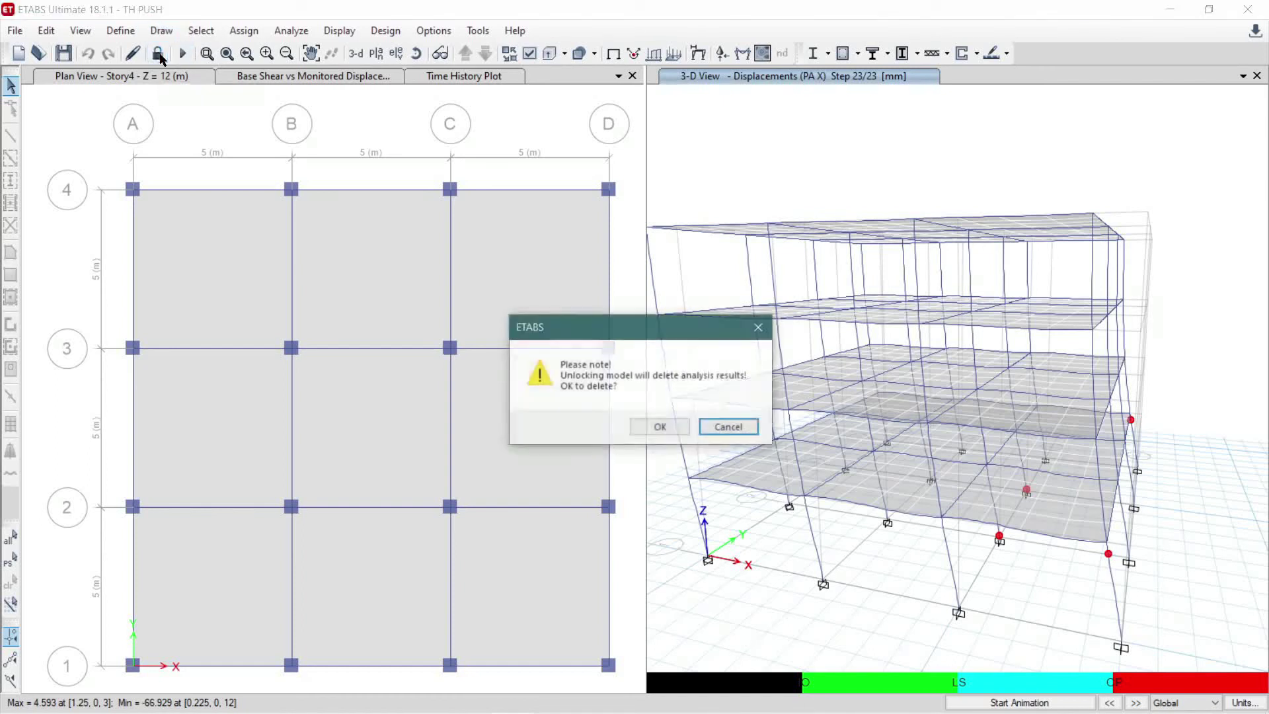
{"action": "left_click", "coordinate": [659, 426]}
{"action": "left_click", "coordinate": [132, 32]}
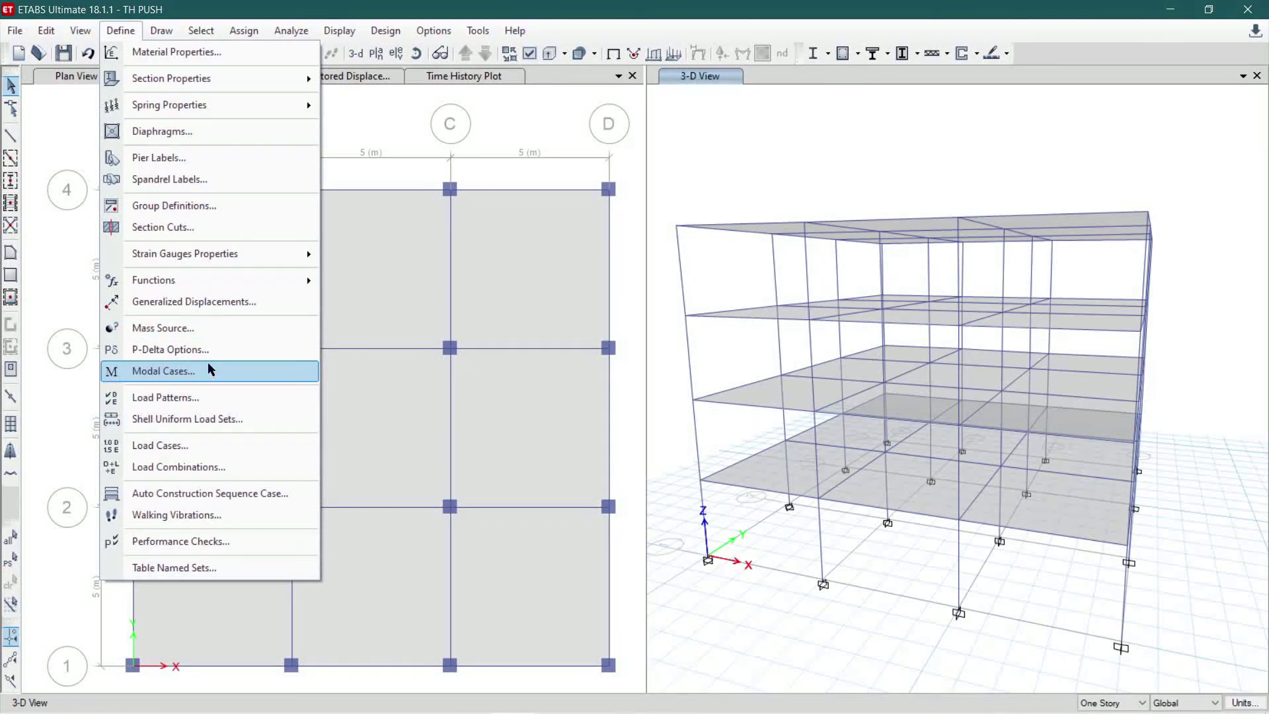
{"action": "left_click", "coordinate": [216, 446]}
{"action": "left_click_drag", "start_coordinate": [702, 393], "coordinate": [704, 431]}
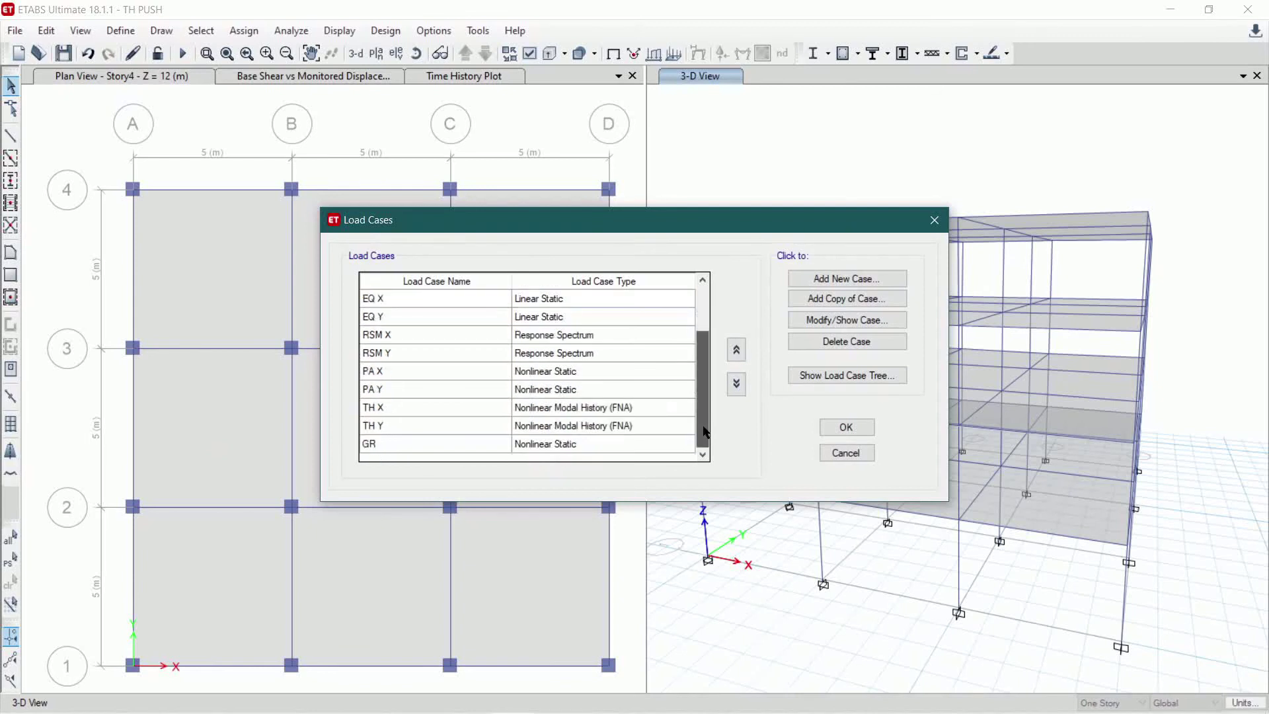
{"action": "left_click", "coordinate": [572, 408]}
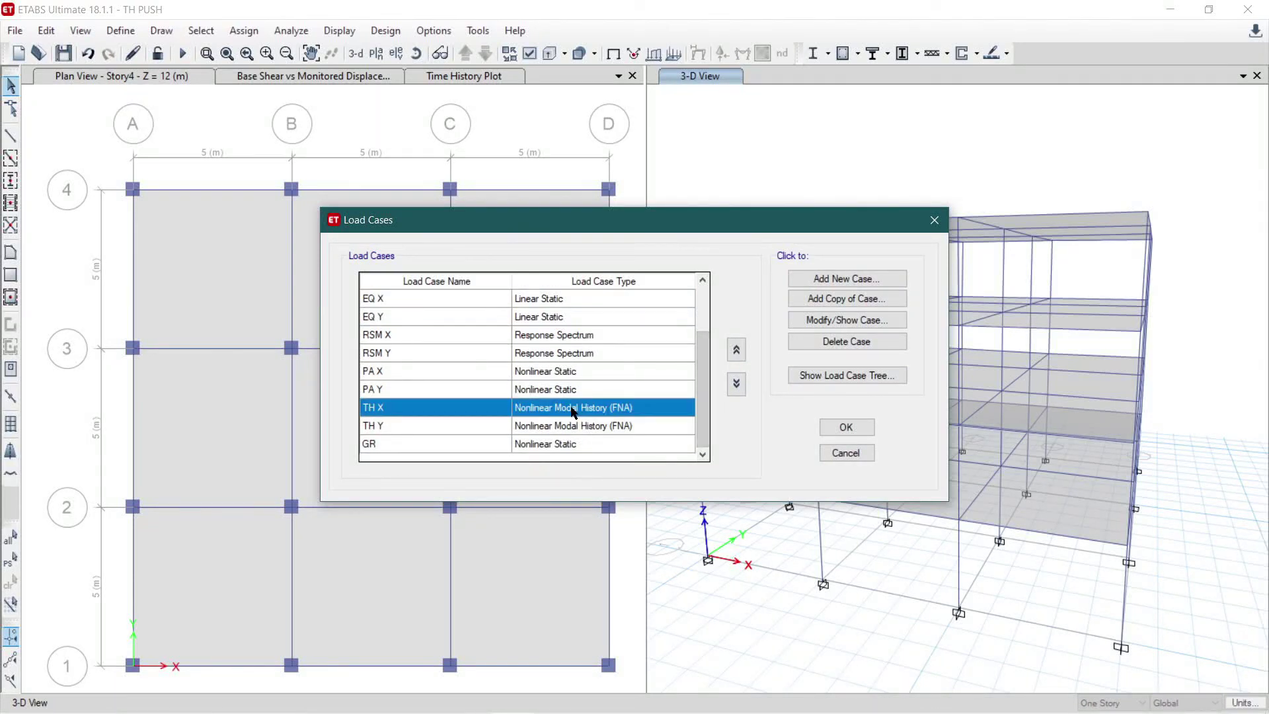
{"action": "left_click", "coordinate": [846, 320]}
{"action": "left_click", "coordinate": [708, 357]}
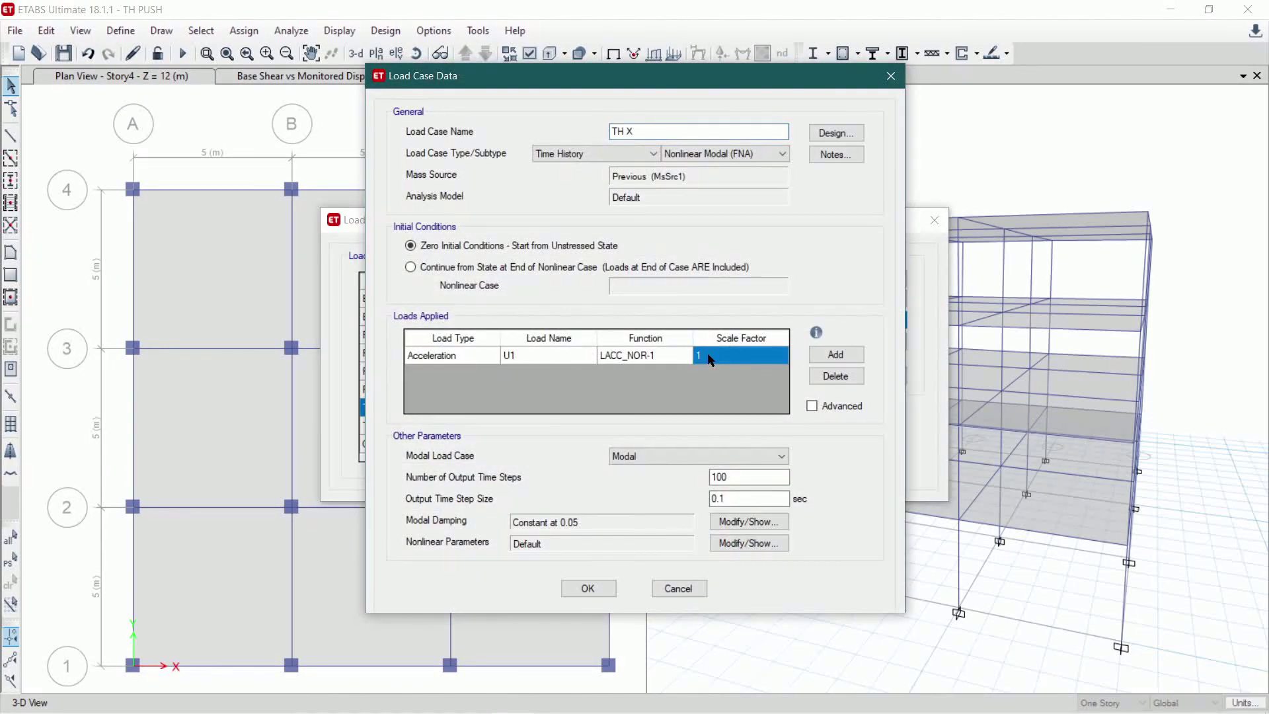
{"action": "left_click", "coordinate": [707, 356]}
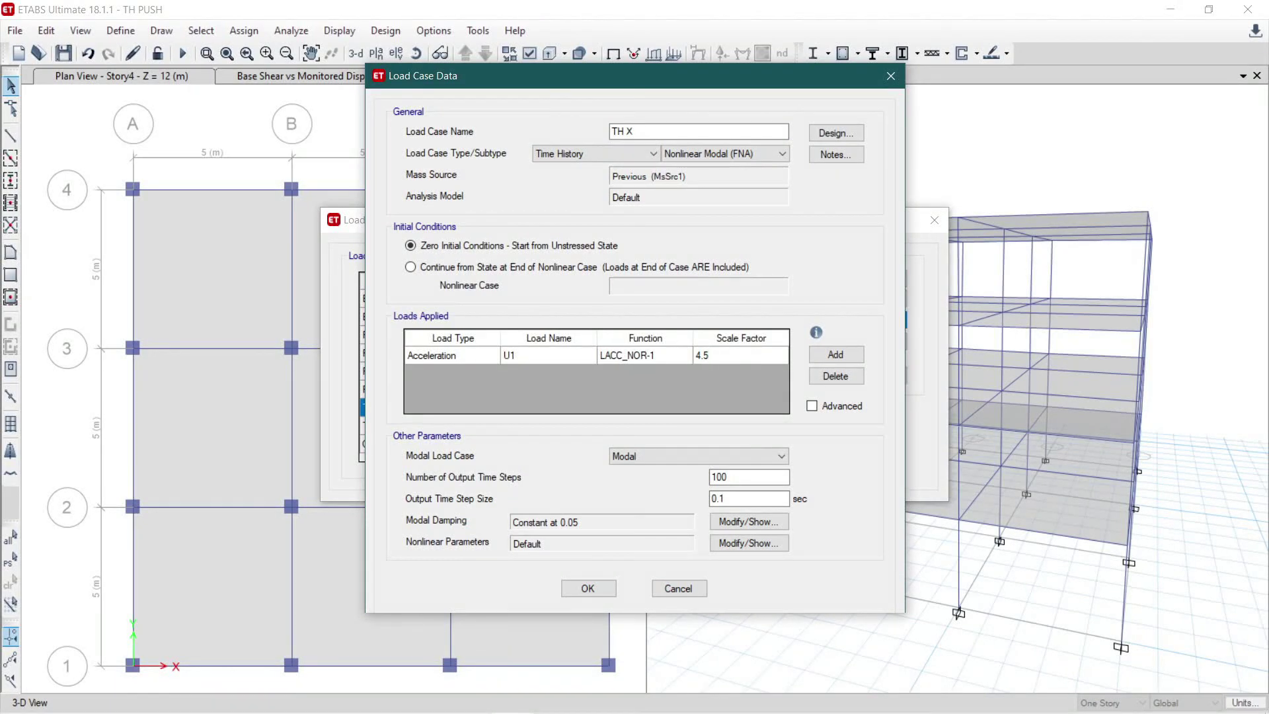
{"action": "left_click", "coordinate": [588, 588]}
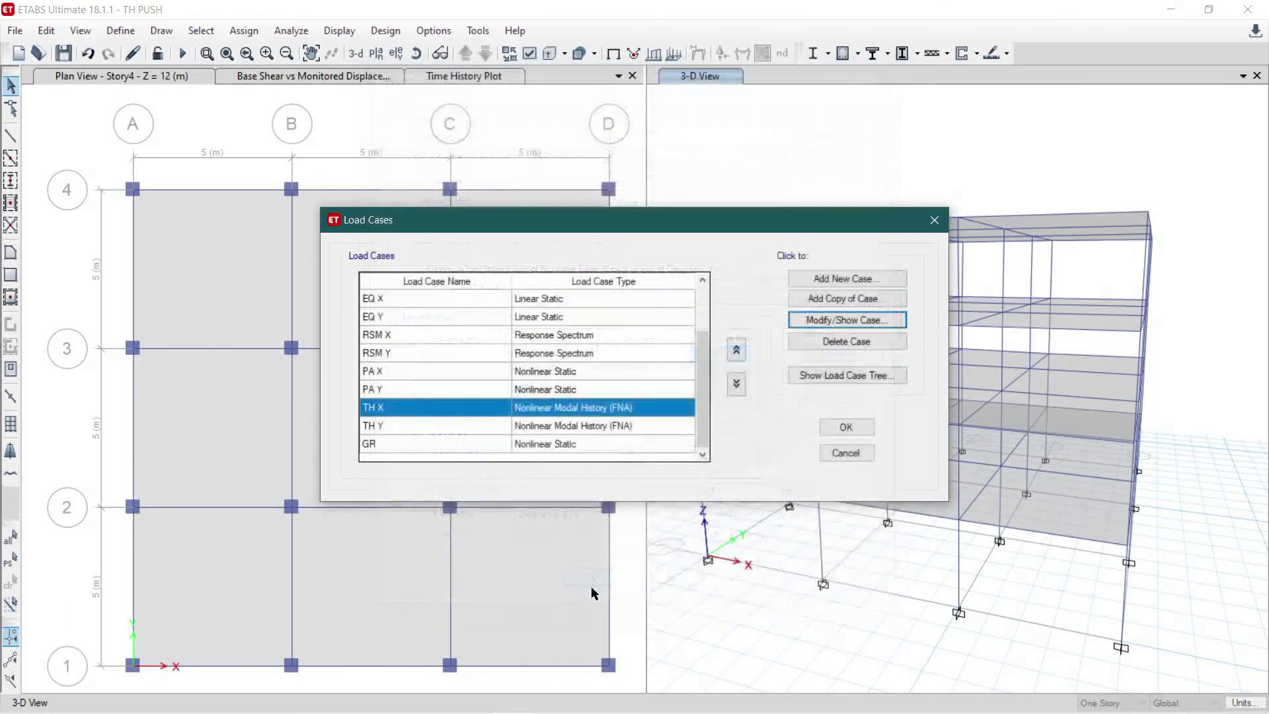
- Set the acceleration scale factor of load case TH Y to 5.4 and accept the load case changes
{"action": "left_click", "coordinate": [568, 426]}
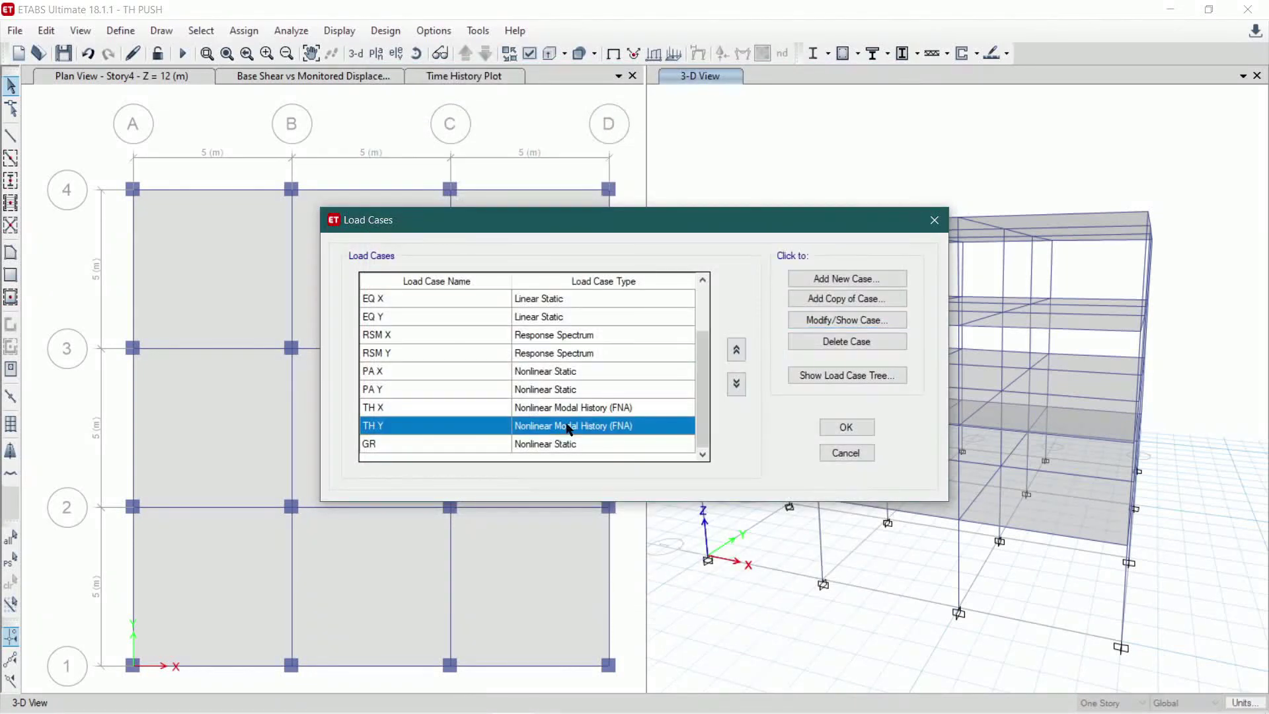
{"action": "left_click", "coordinate": [820, 321]}
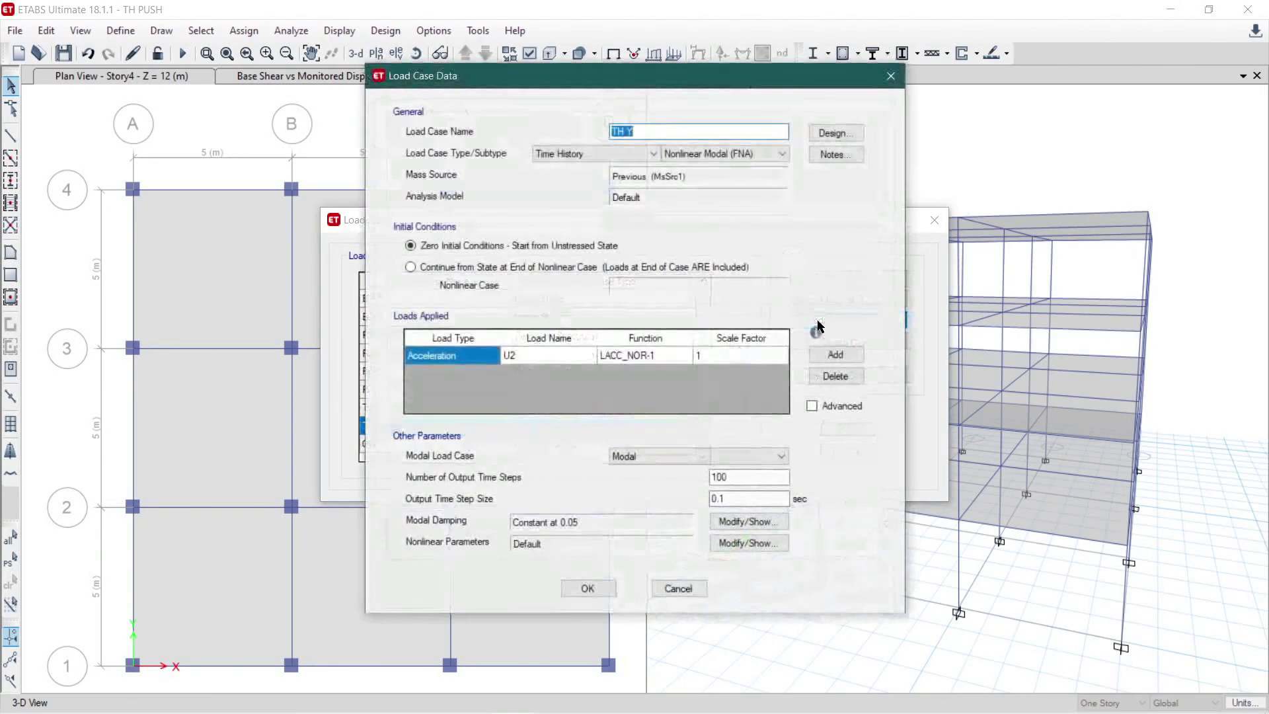
{"action": "left_click", "coordinate": [724, 357]}
{"action": "left_click", "coordinate": [707, 357]}
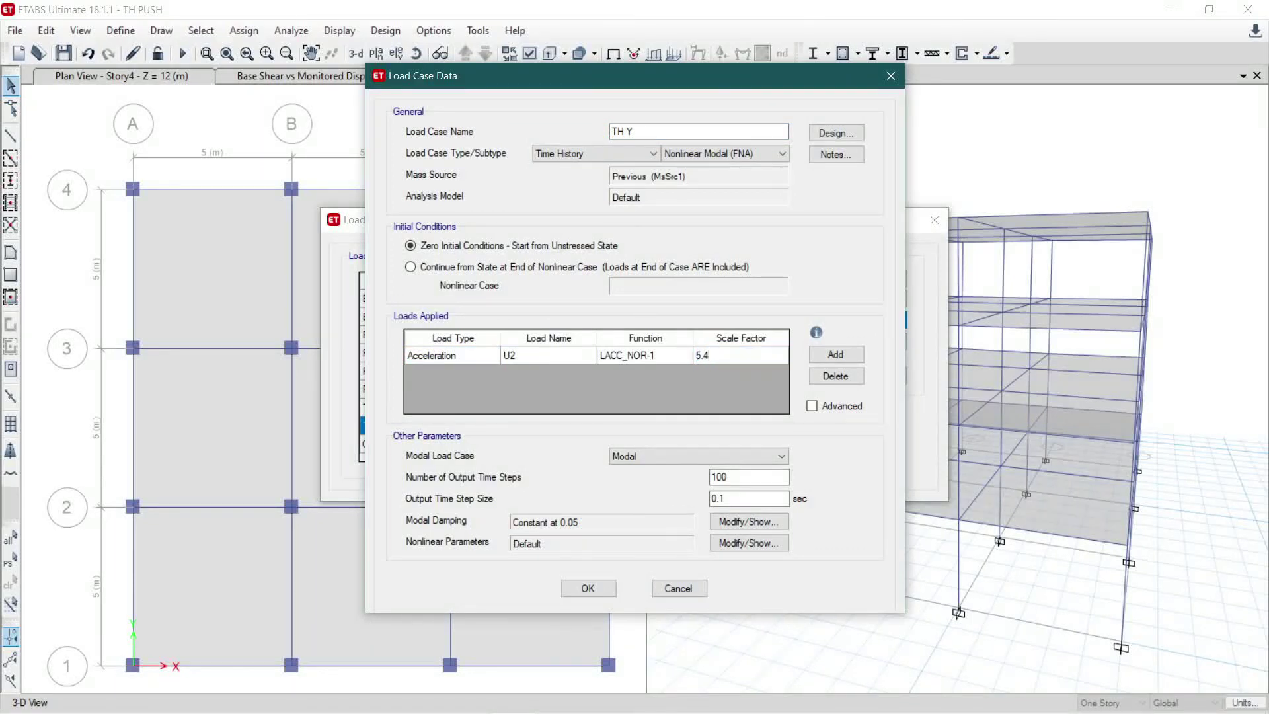
{"action": "left_click", "coordinate": [587, 588]}
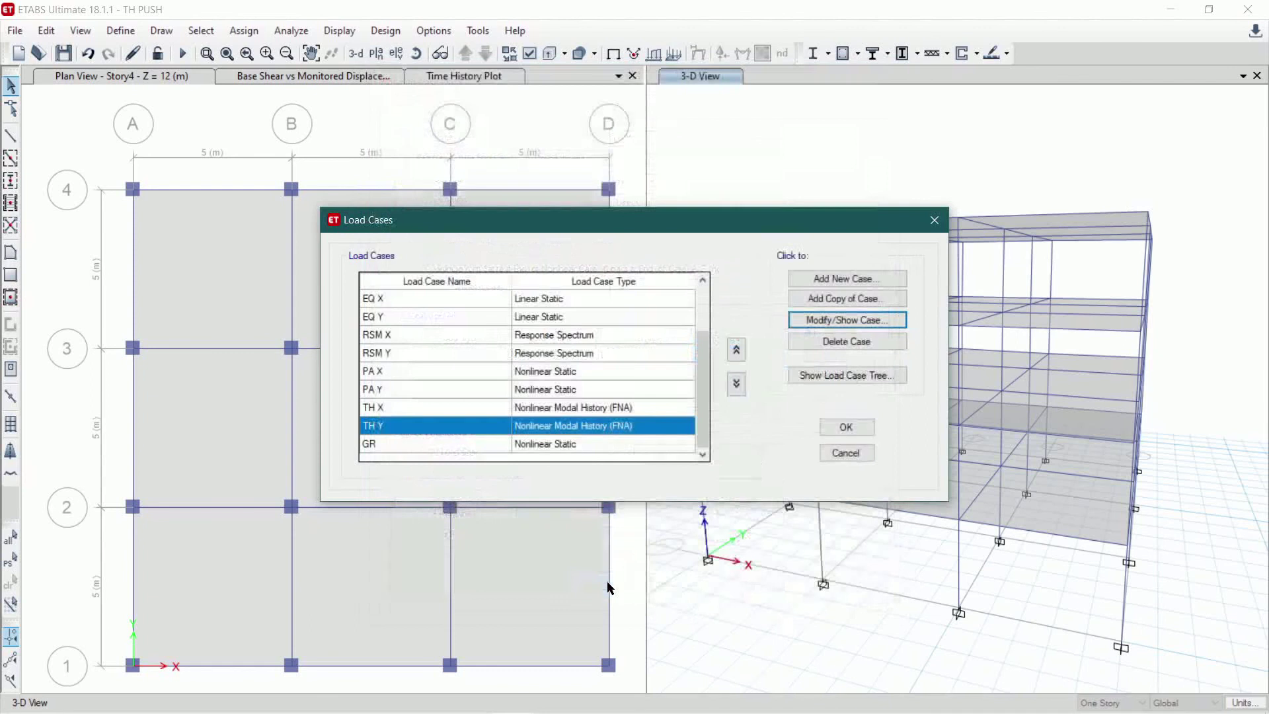
{"action": "left_click", "coordinate": [846, 427]}
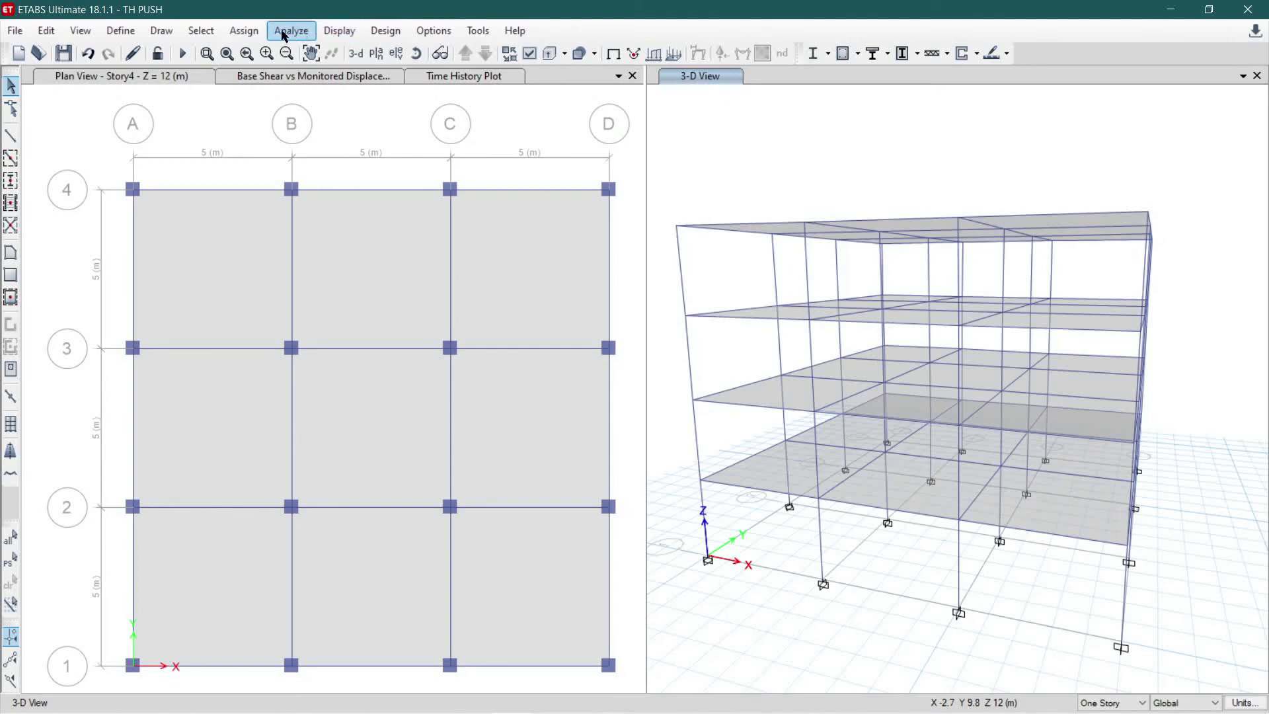
- In the load cases to run, set WL and FF to Do Not Run while keeping Dead and Live at Run
{"action": "left_click", "coordinate": [259, 33]}
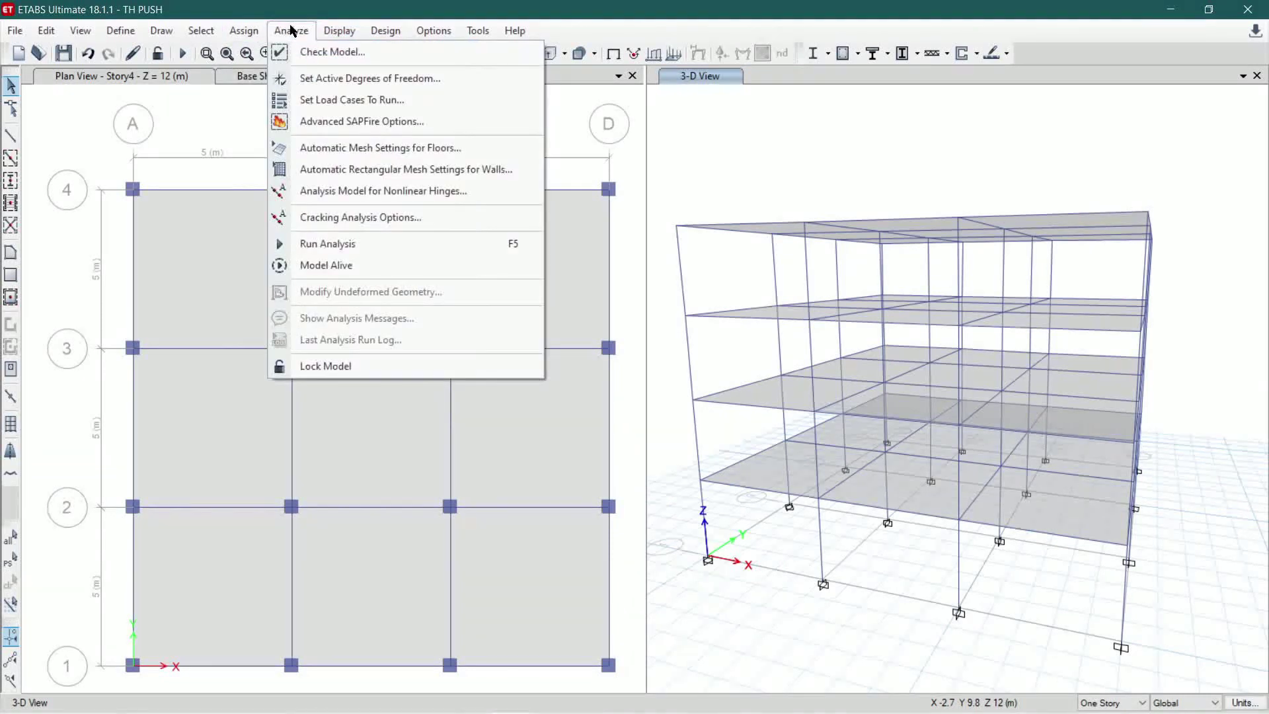
{"action": "left_click", "coordinate": [324, 101]}
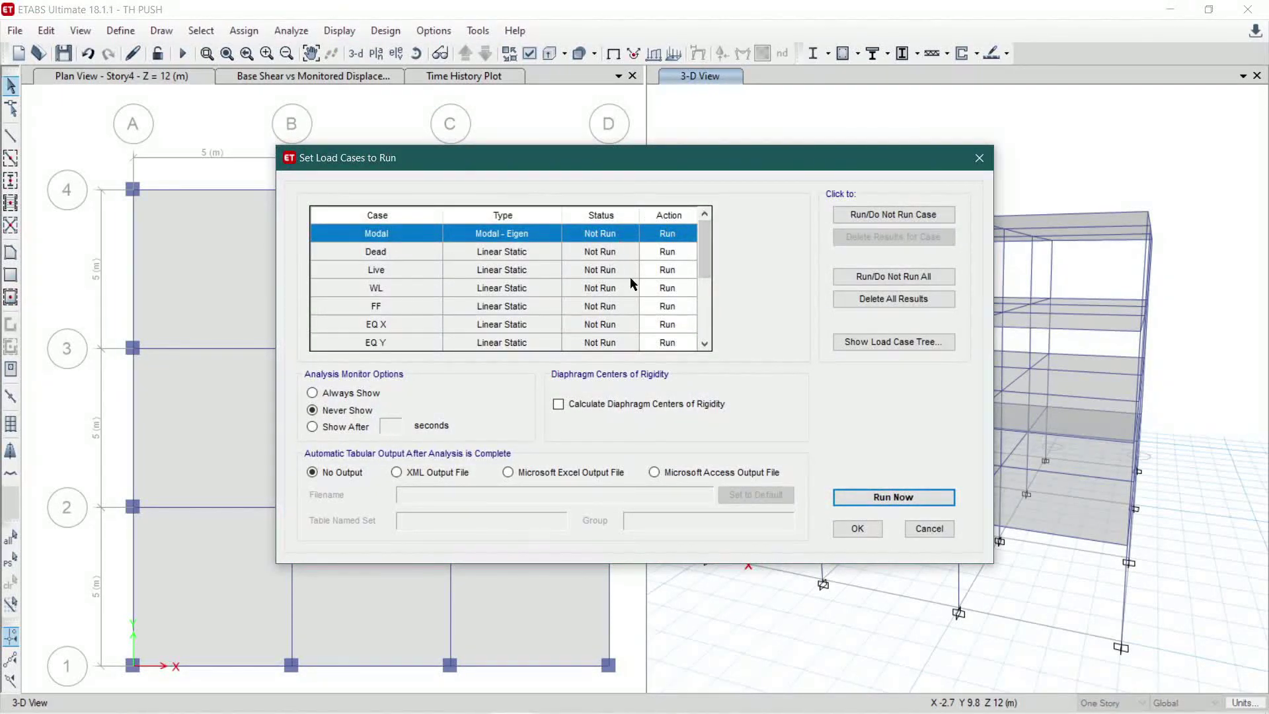
{"action": "left_click_drag", "start_coordinate": [670, 300], "coordinate": [663, 249]}
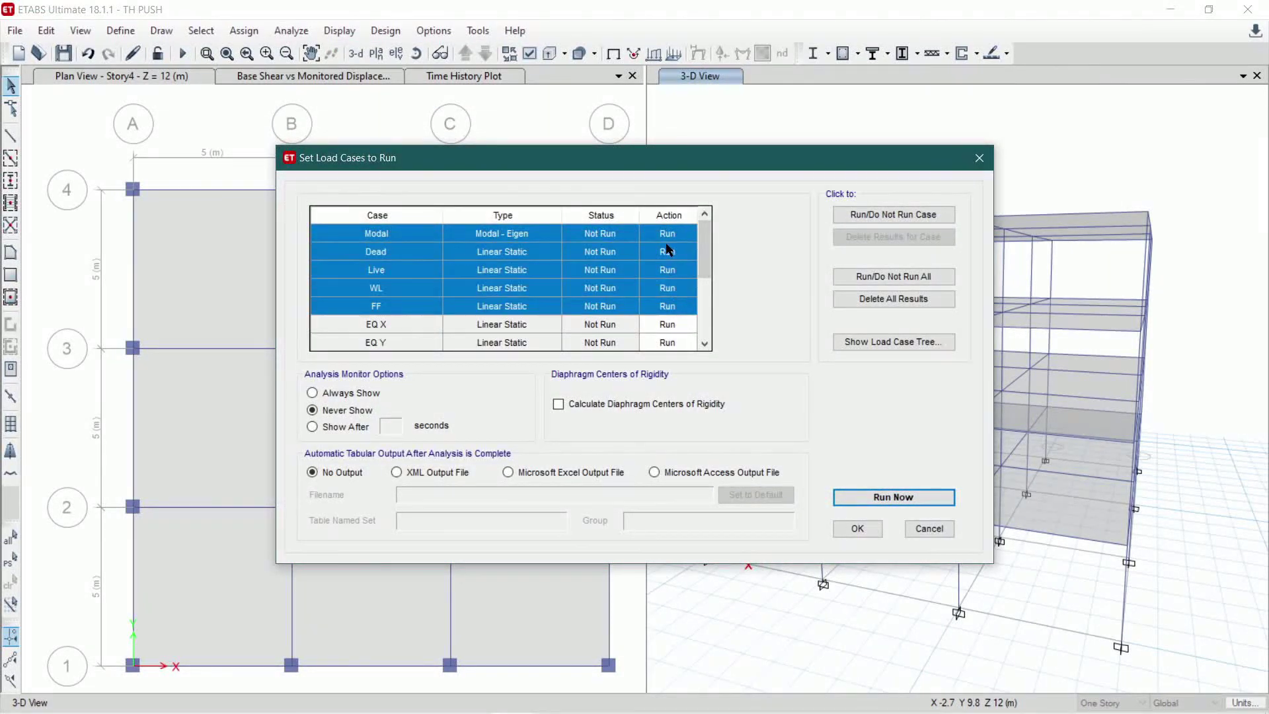
{"action": "left_click", "coordinate": [854, 218]}
{"action": "left_click_drag", "start_coordinate": [695, 262], "coordinate": [698, 253]}
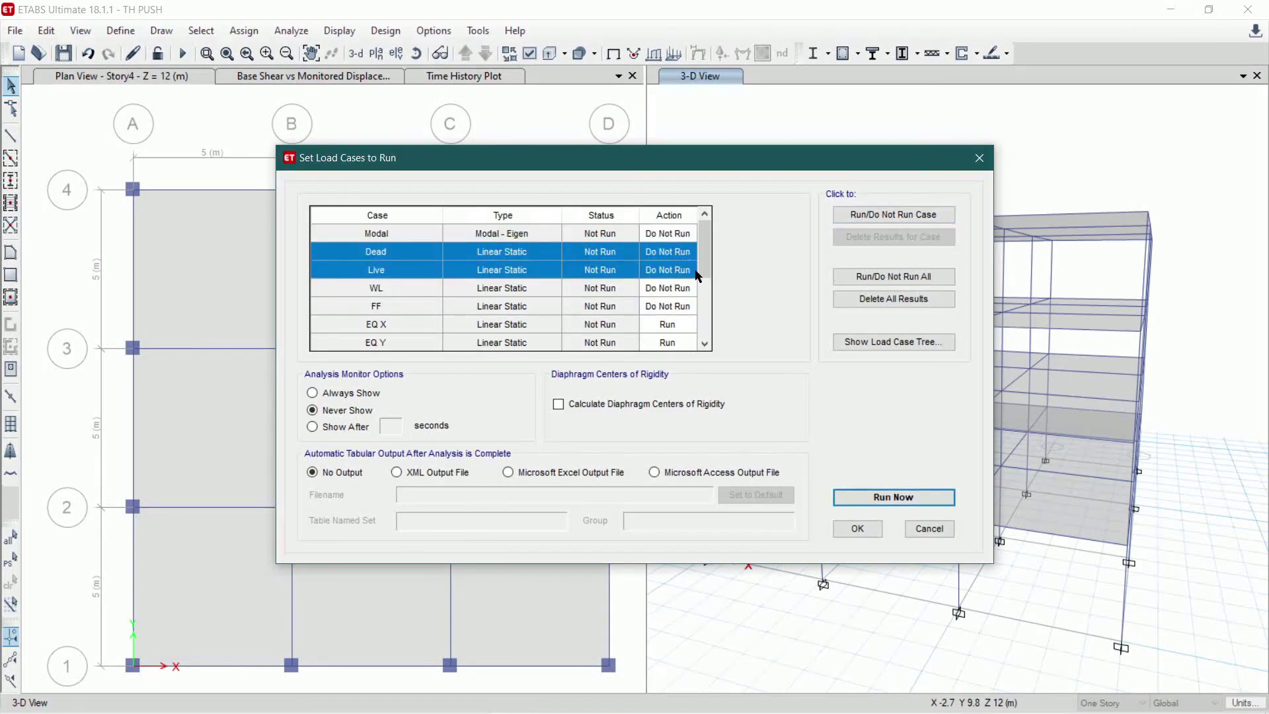
{"action": "scroll", "coordinate": [699, 251], "scroll_direction": "down", "scroll_amount": 1}
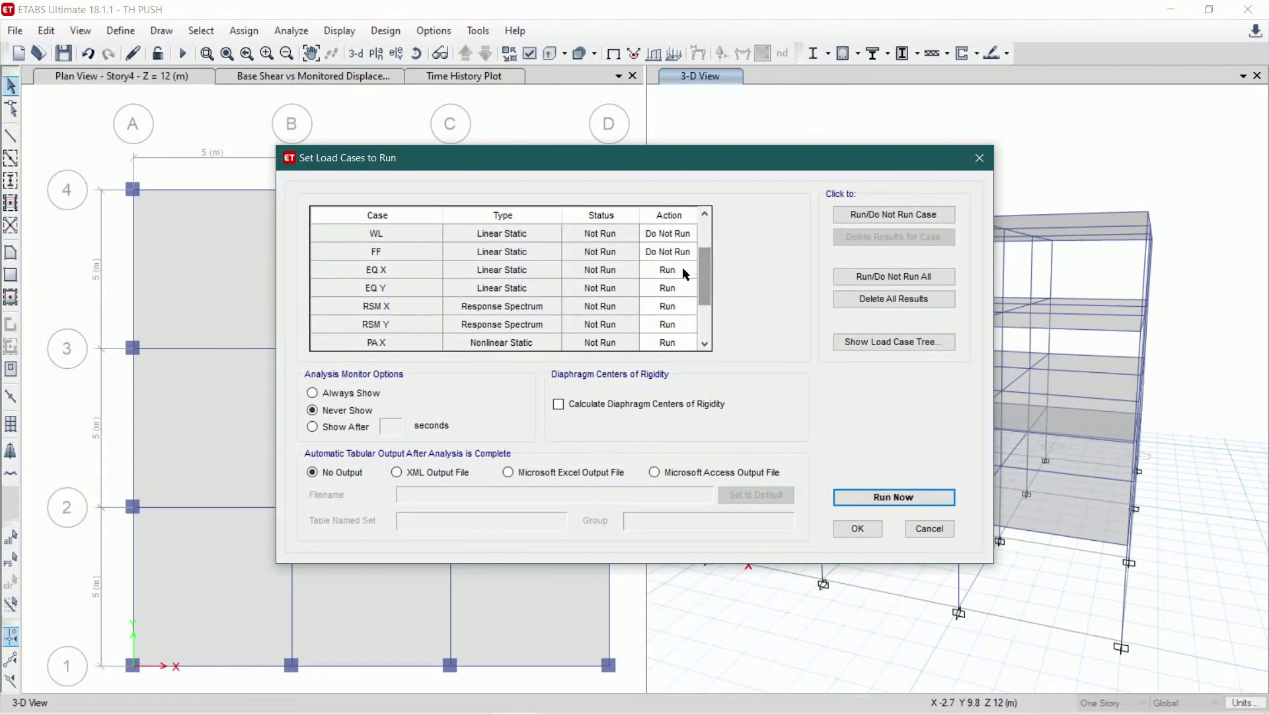
- Set load cases RSM X, RSM Y, PA X, PA Y and GR to Do Not Run
{"action": "mouse_move", "coordinate": [675, 308]}
{"action": "left_mouse_down"}
{"action": "mouse_move", "coordinate": [687, 359]}
{"action": "mouse_move", "coordinate": [675, 290]}
{"action": "left_mouse_up"}
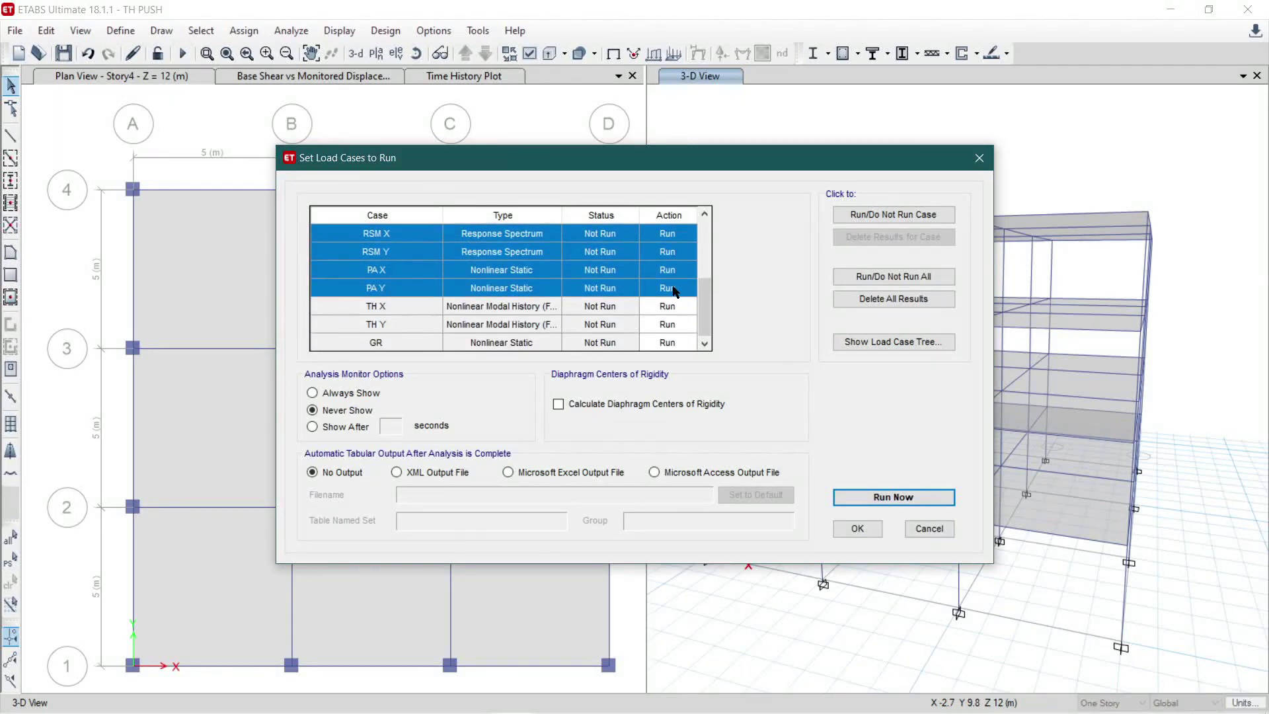
{"action": "left_click", "coordinate": [894, 215]}
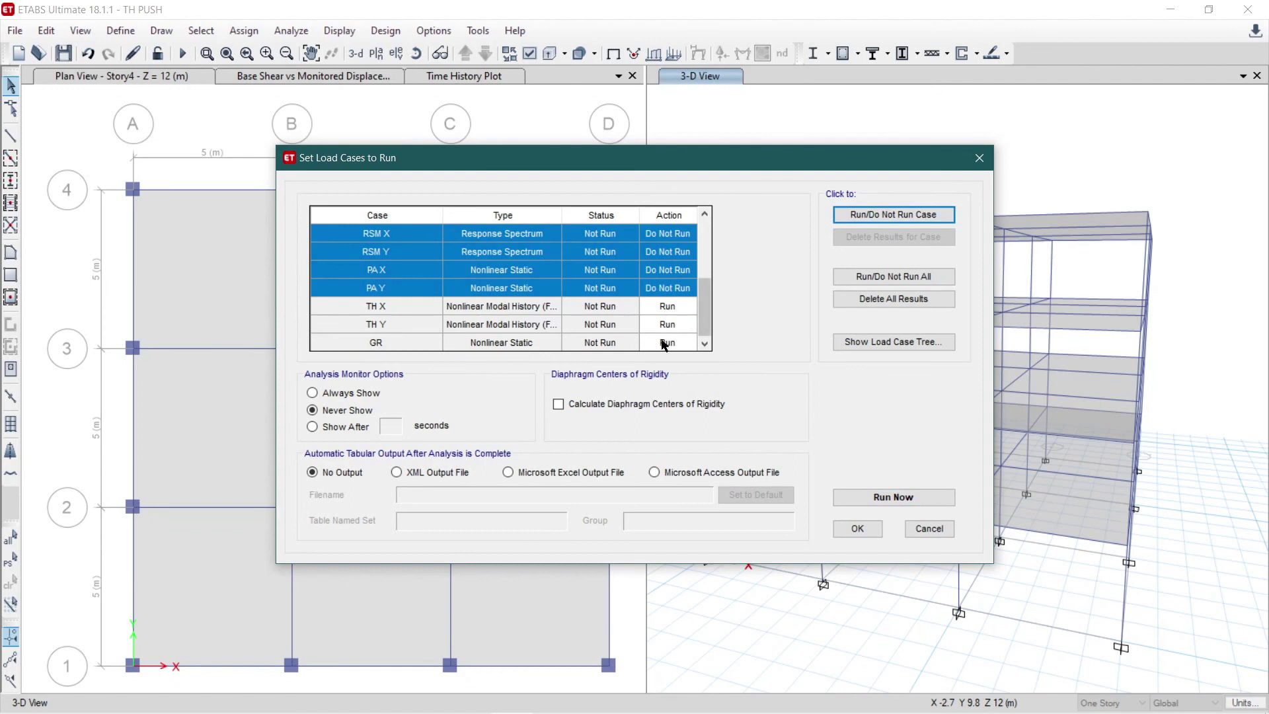
{"action": "left_click", "coordinate": [656, 343], "text": "ctrl"}
{"action": "left_click", "coordinate": [859, 215]}
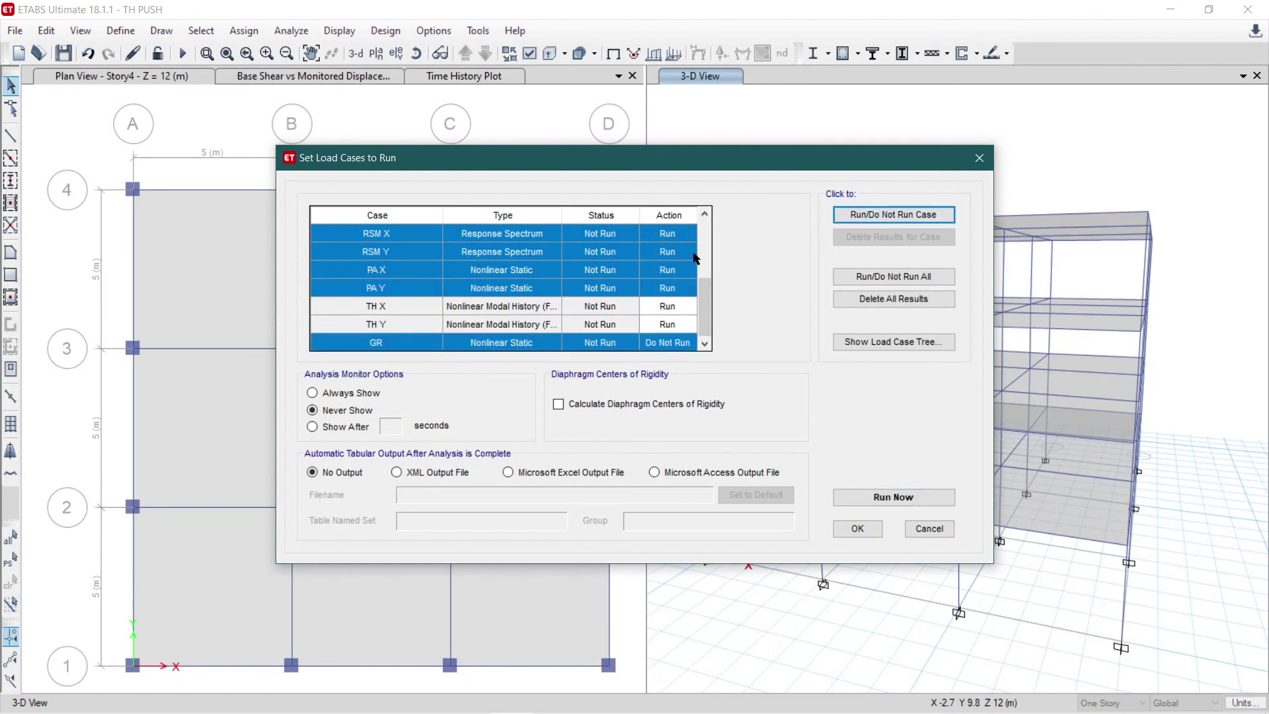
{"action": "left_click", "coordinate": [861, 215]}
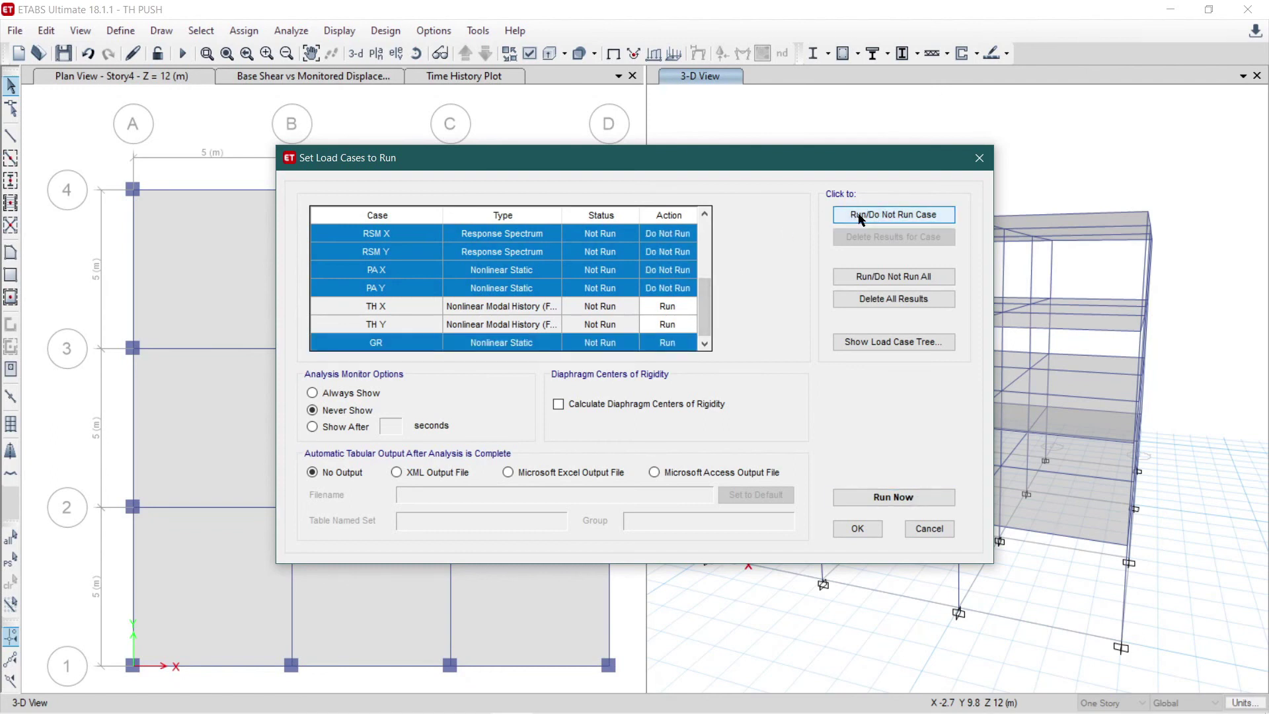
{"action": "left_click", "coordinate": [683, 342]}
{"action": "left_click", "coordinate": [853, 214]}
- Review the run action of every load case and run the analysis
{"action": "scroll", "coordinate": [694, 302], "scroll_direction": "up", "scroll_amount": 1}
{"action": "scroll", "coordinate": [634, 307], "scroll_direction": "down", "scroll_amount": 2}
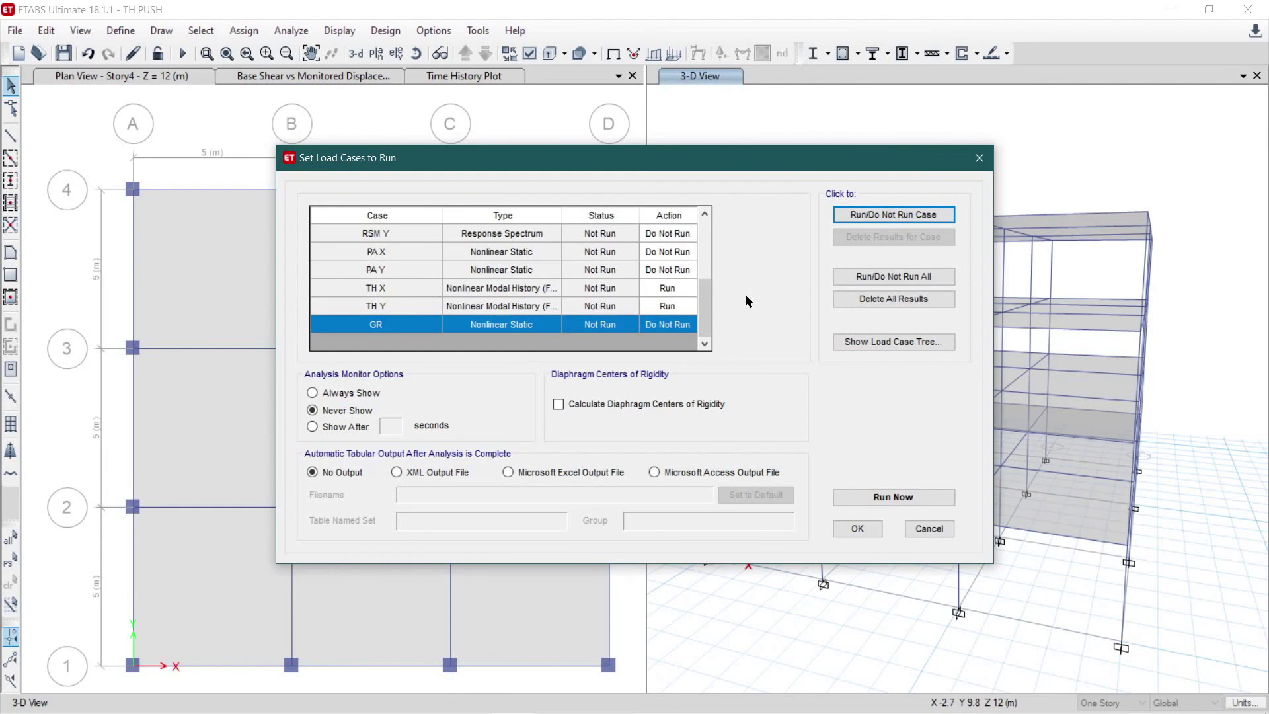
{"action": "scroll", "coordinate": [704, 278], "scroll_direction": "up", "scroll_amount": 2}
{"action": "left_click_drag", "start_coordinate": [703, 277], "coordinate": [704, 255]}
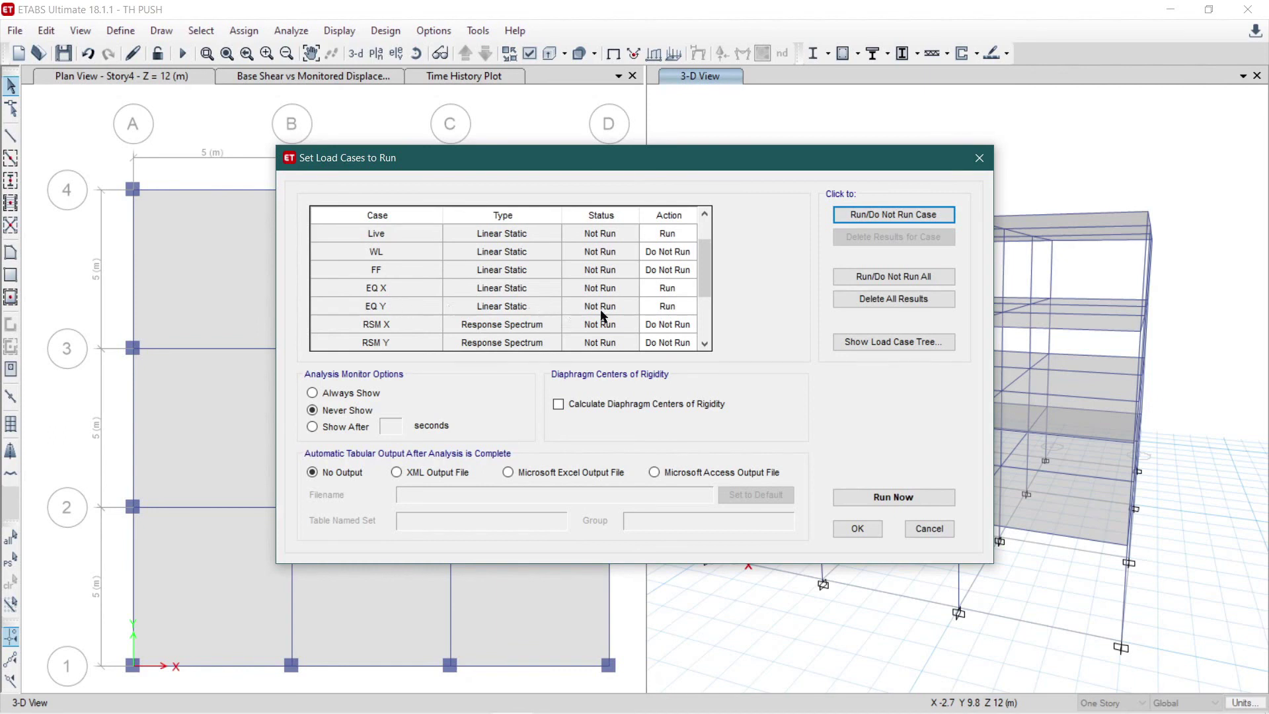
{"action": "left_click_drag", "start_coordinate": [705, 283], "coordinate": [710, 294]}
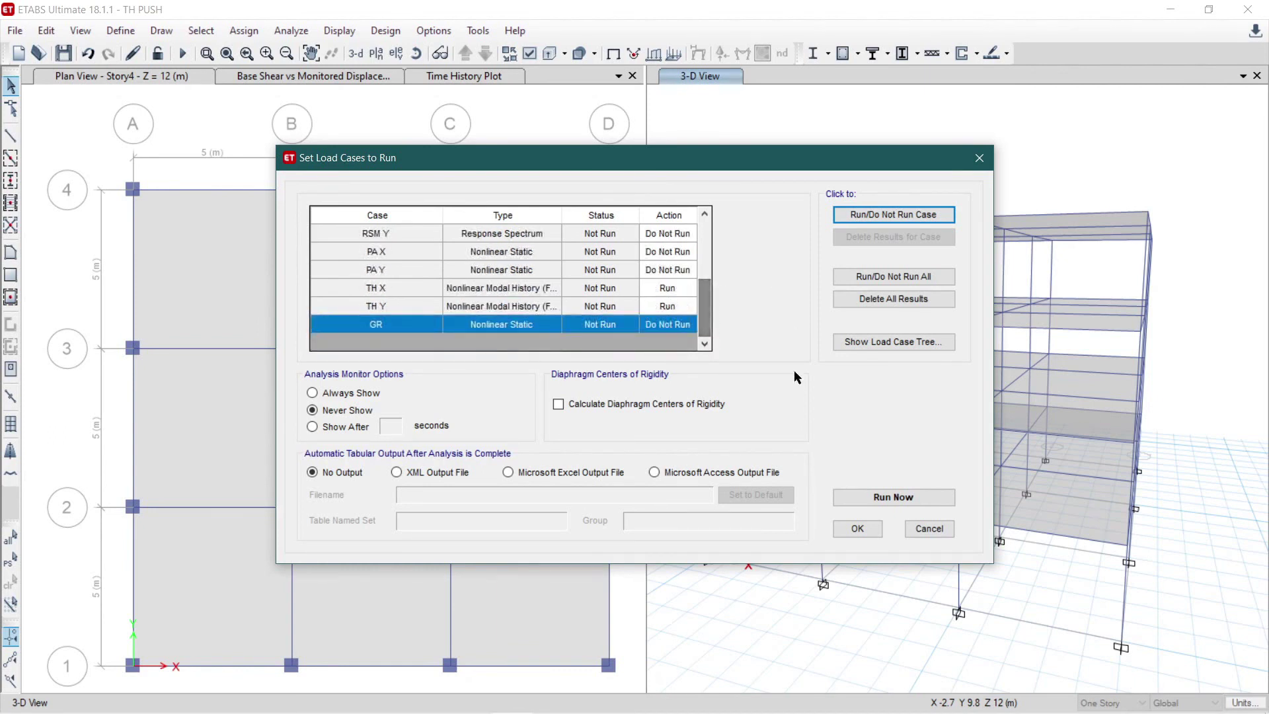
{"action": "left_click", "coordinate": [859, 496]}
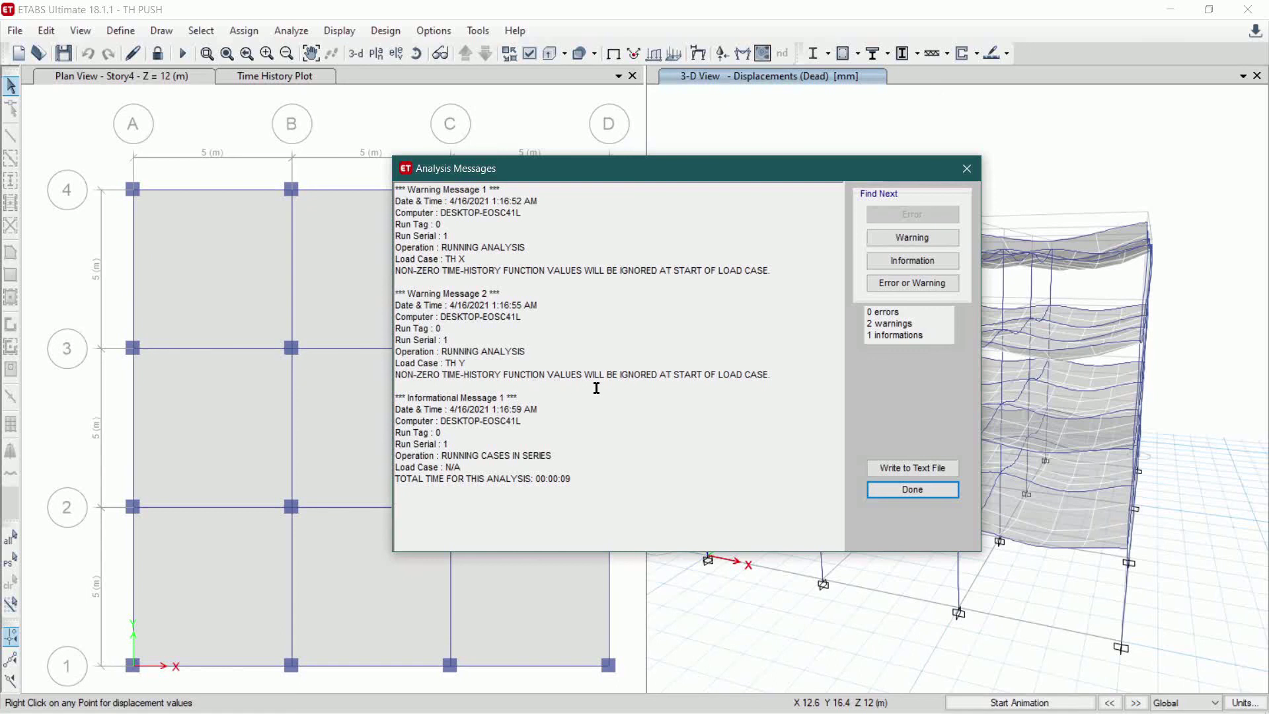
- Dismiss the analysis messages and display the Base Reactions table from the Structure Output results
{"action": "left_click", "coordinate": [884, 487]}
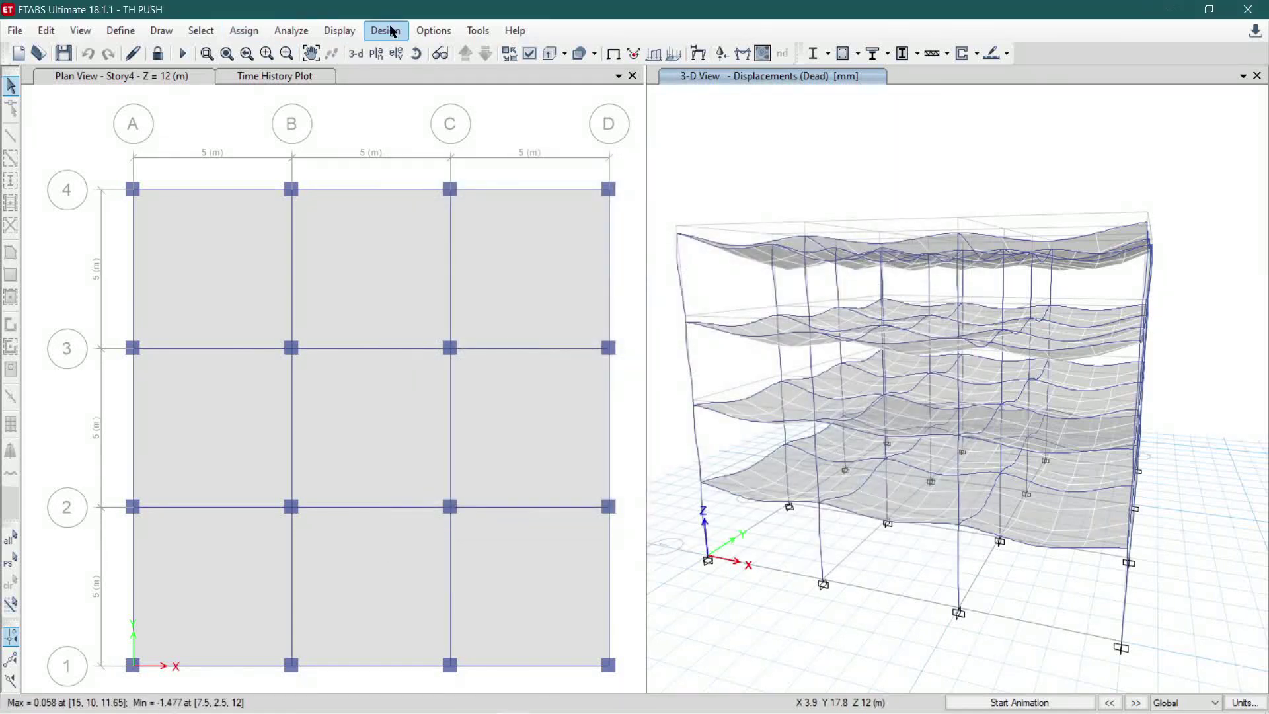
{"action": "left_click", "coordinate": [339, 30]}
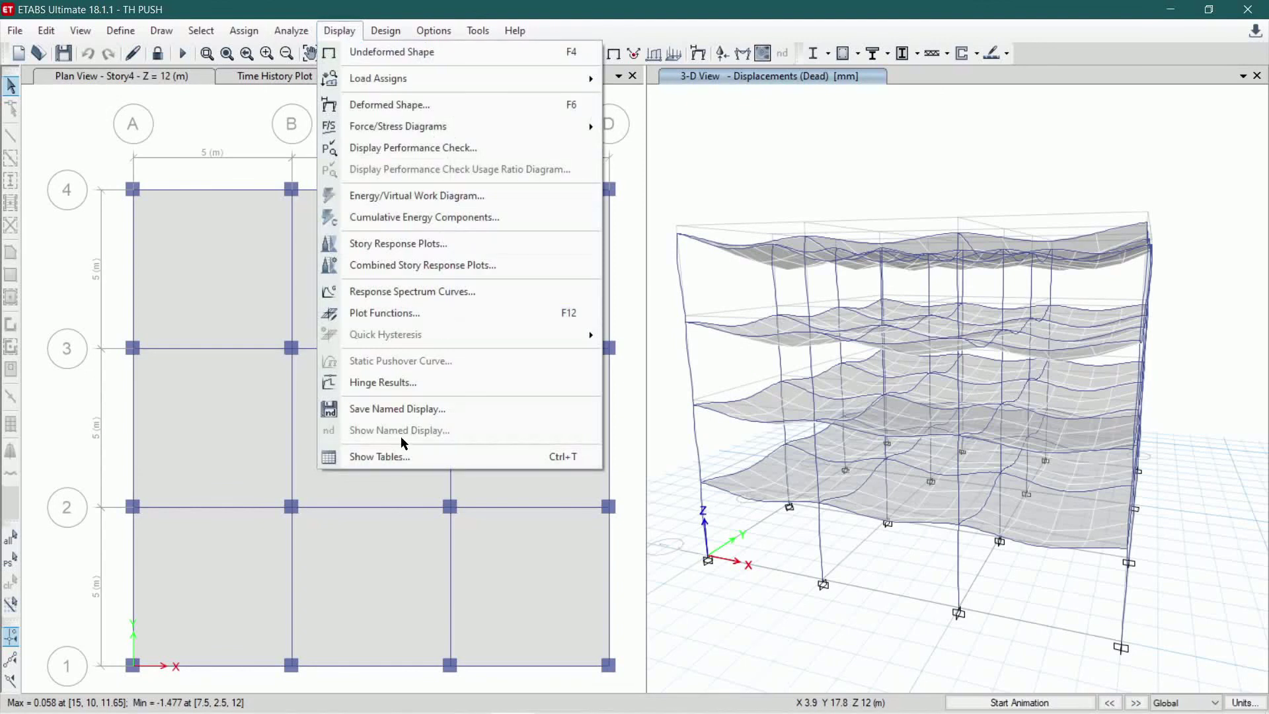
{"action": "left_click", "coordinate": [402, 454]}
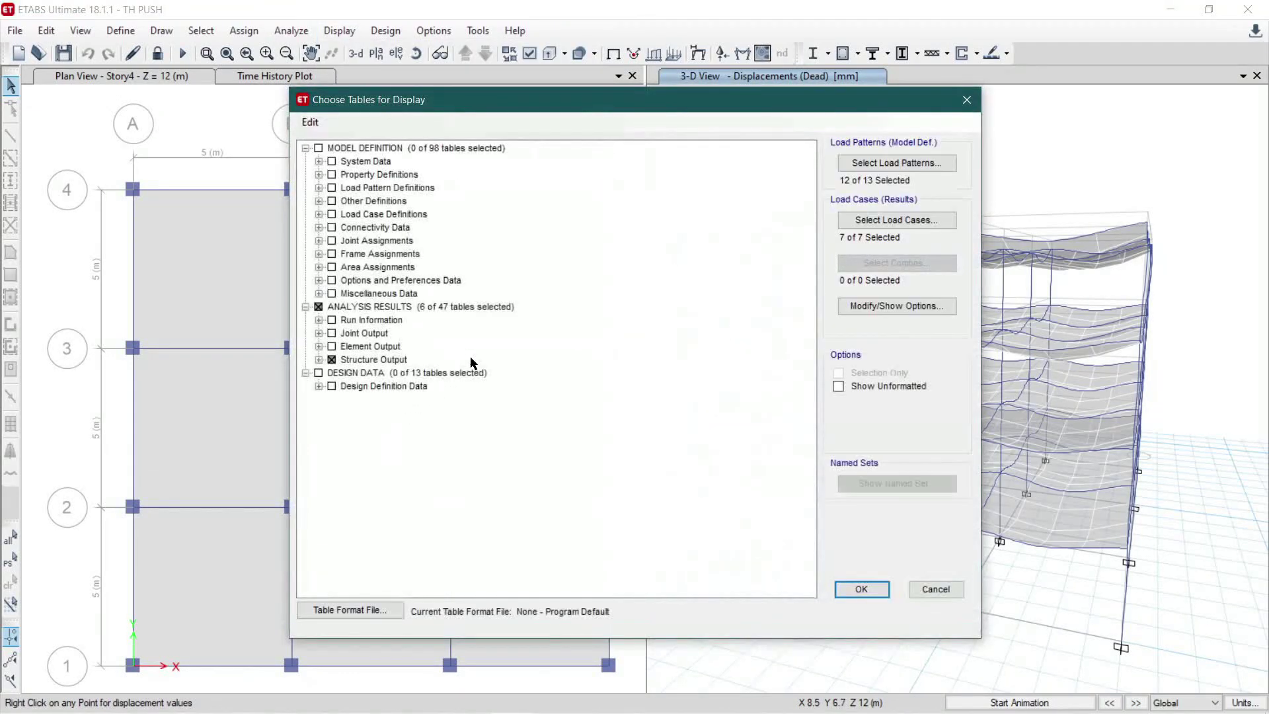
{"action": "left_click", "coordinate": [860, 589]}
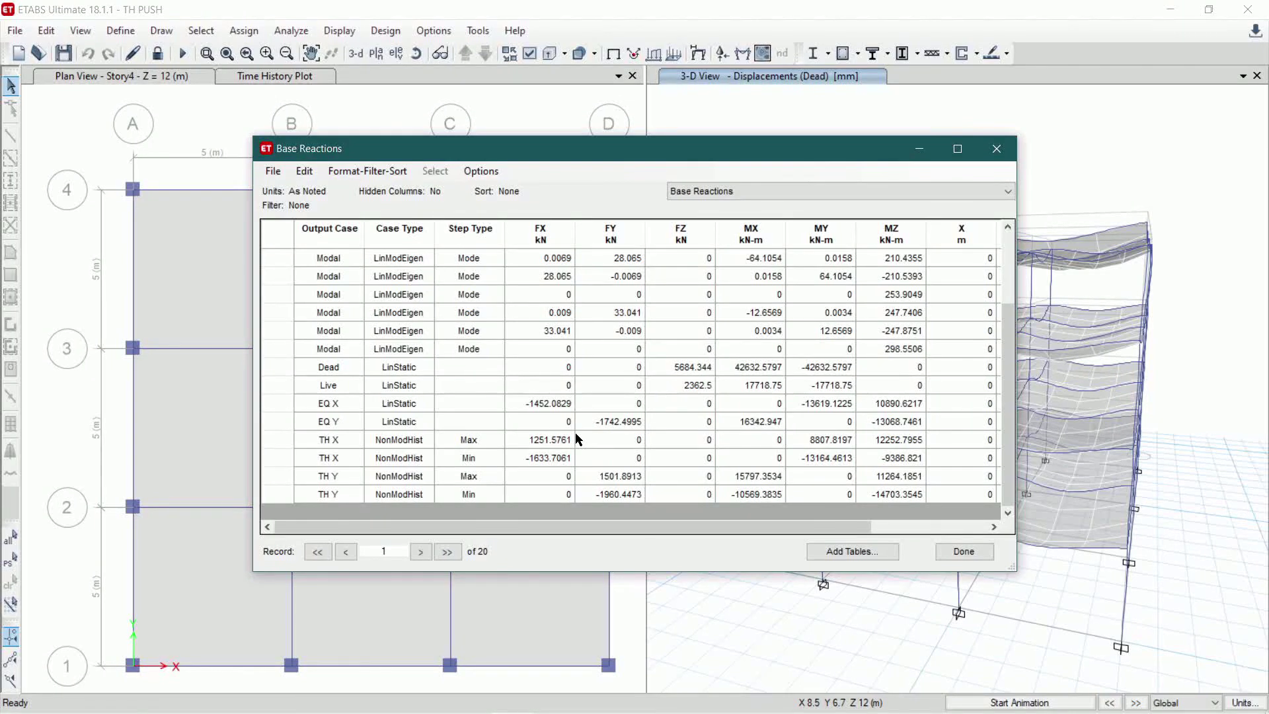
- Compare the base reaction FX of load case EQ X with the maximum FX of TH X
{"action": "left_click", "coordinate": [552, 406]}
{"action": "left_click", "coordinate": [557, 436]}
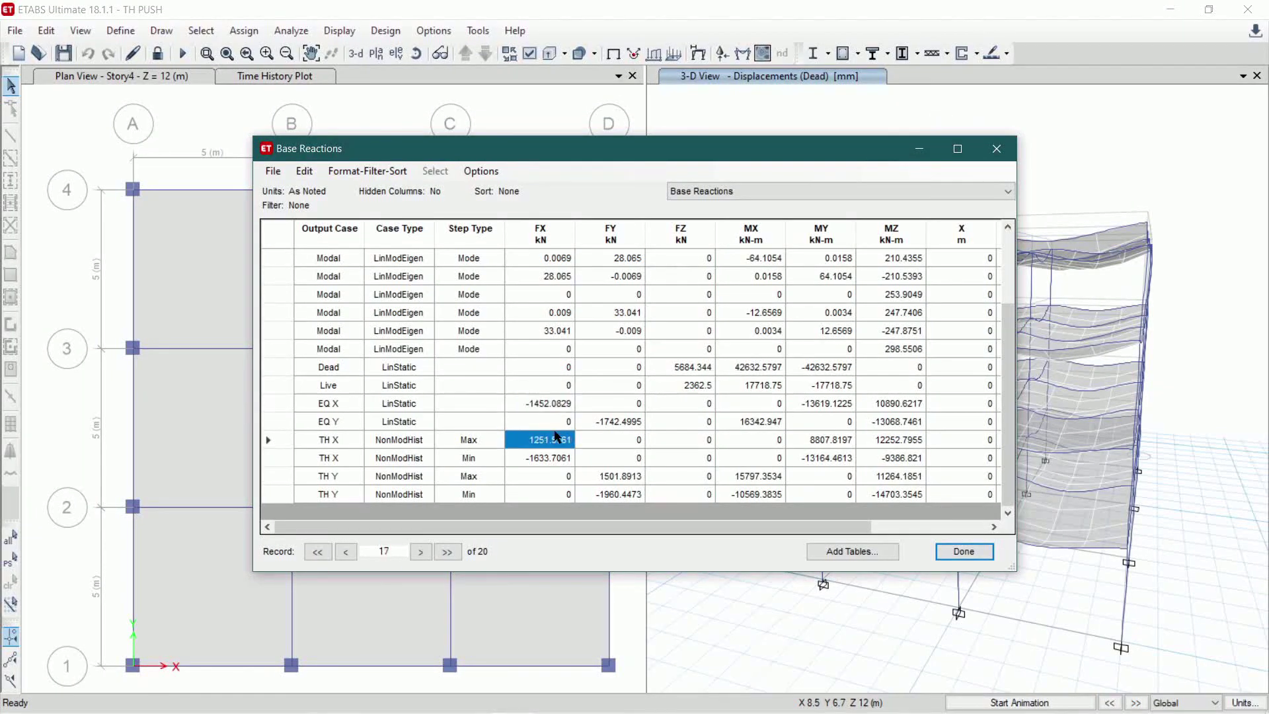
{"action": "left_click", "coordinate": [548, 406]}
{"action": "left_click", "coordinate": [553, 442]}
{"action": "left_click", "coordinate": [545, 406]}
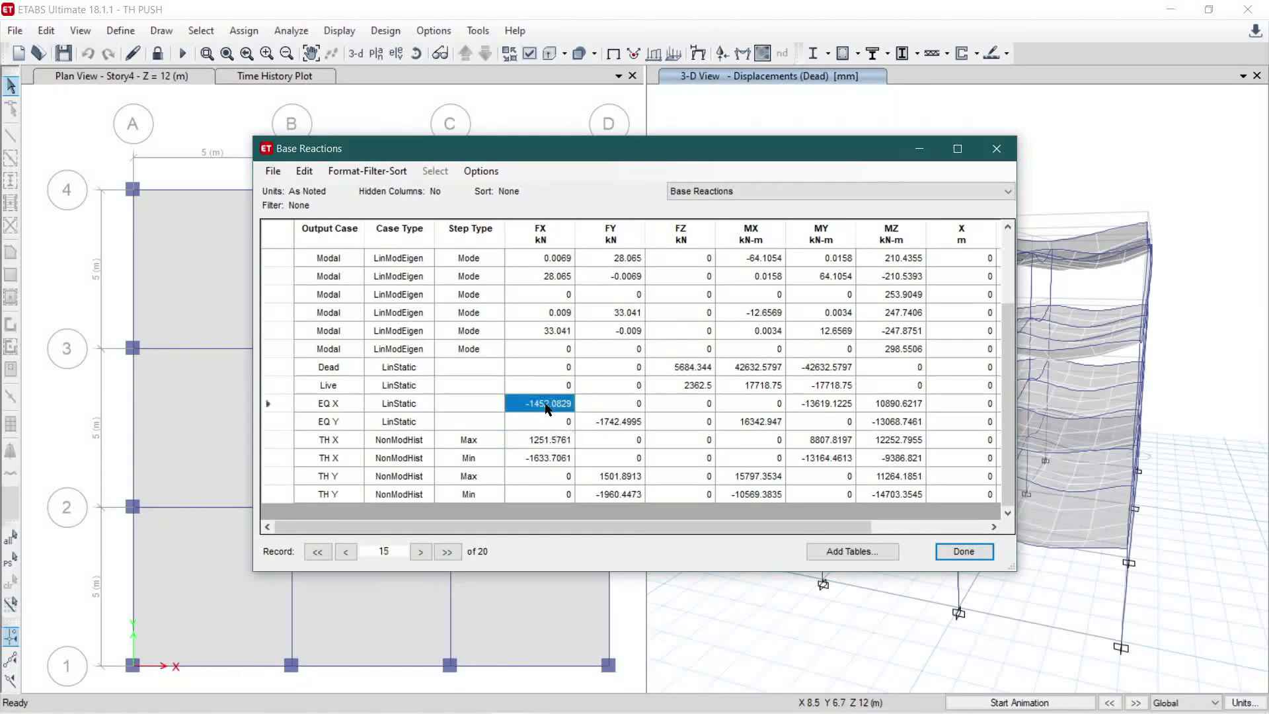
{"action": "left_click", "coordinate": [551, 441]}
- Compare the base reaction FY of EQ Y with the maximum FY of TH Y, and close the table
{"action": "left_click", "coordinate": [609, 423]}
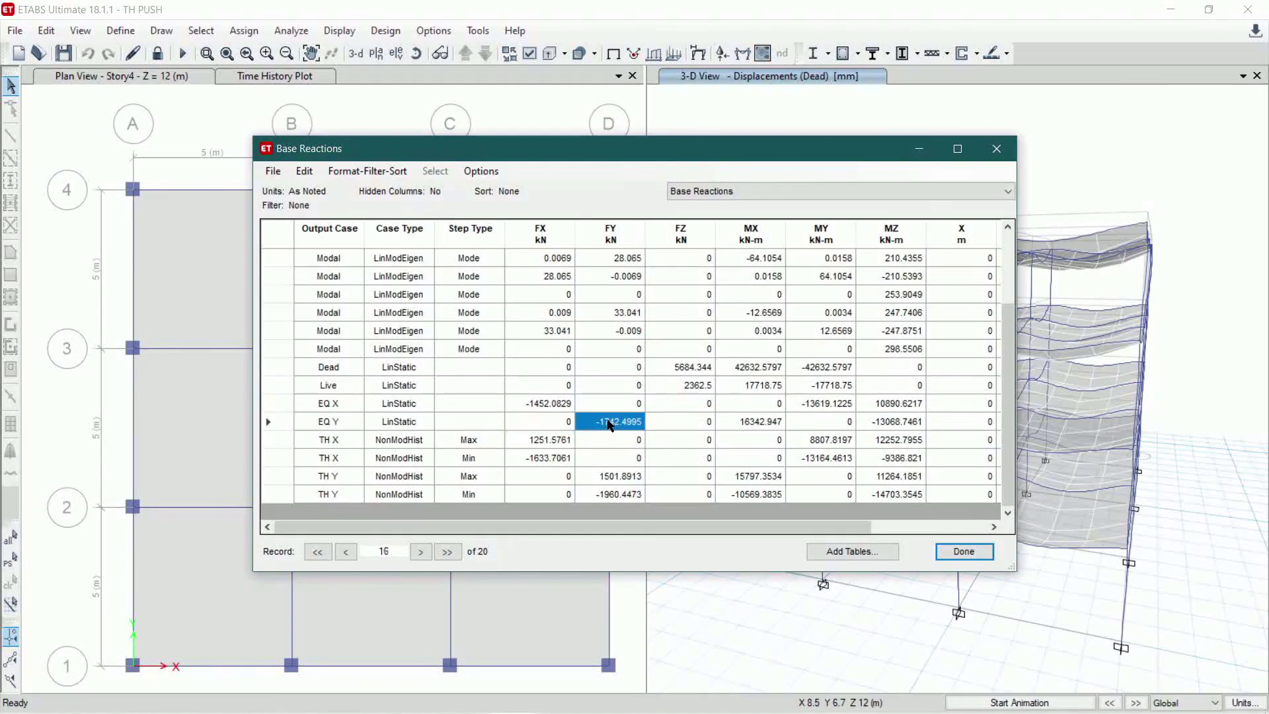
{"action": "left_click", "coordinate": [610, 478]}
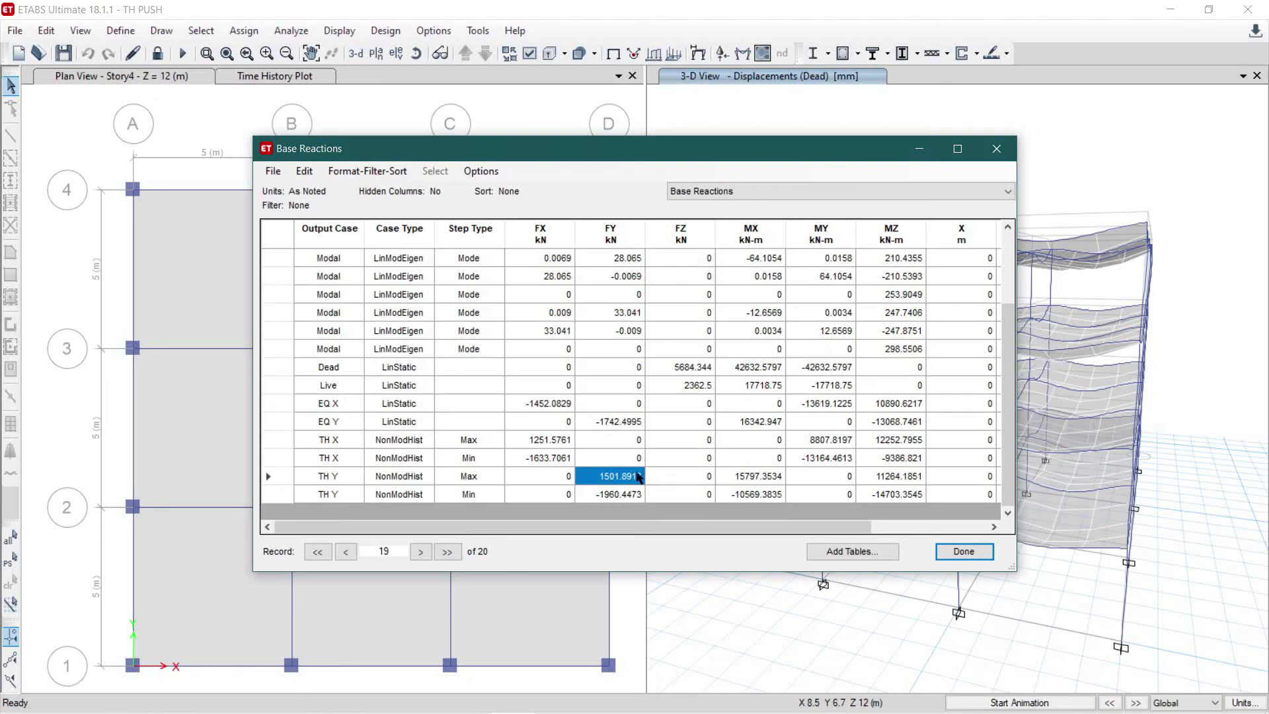
{"action": "left_click", "coordinate": [971, 550]}
{"action": "mouse_move", "coordinate": [985, 438]}
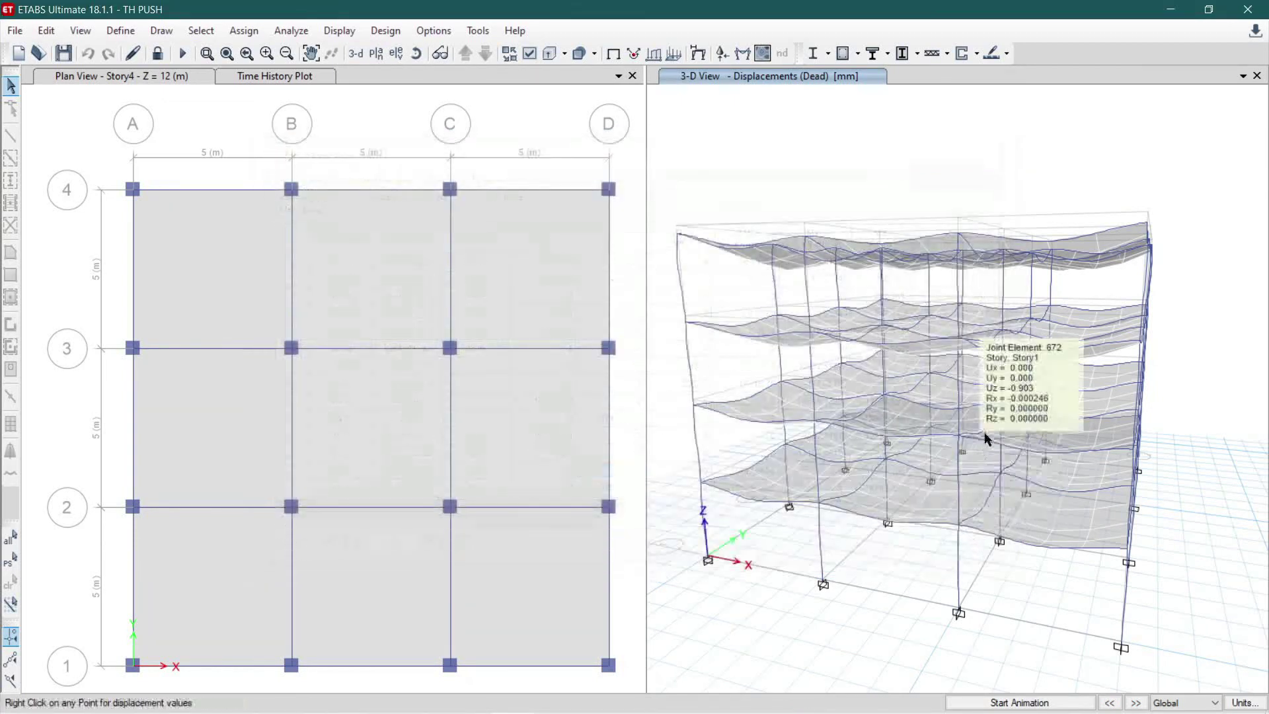